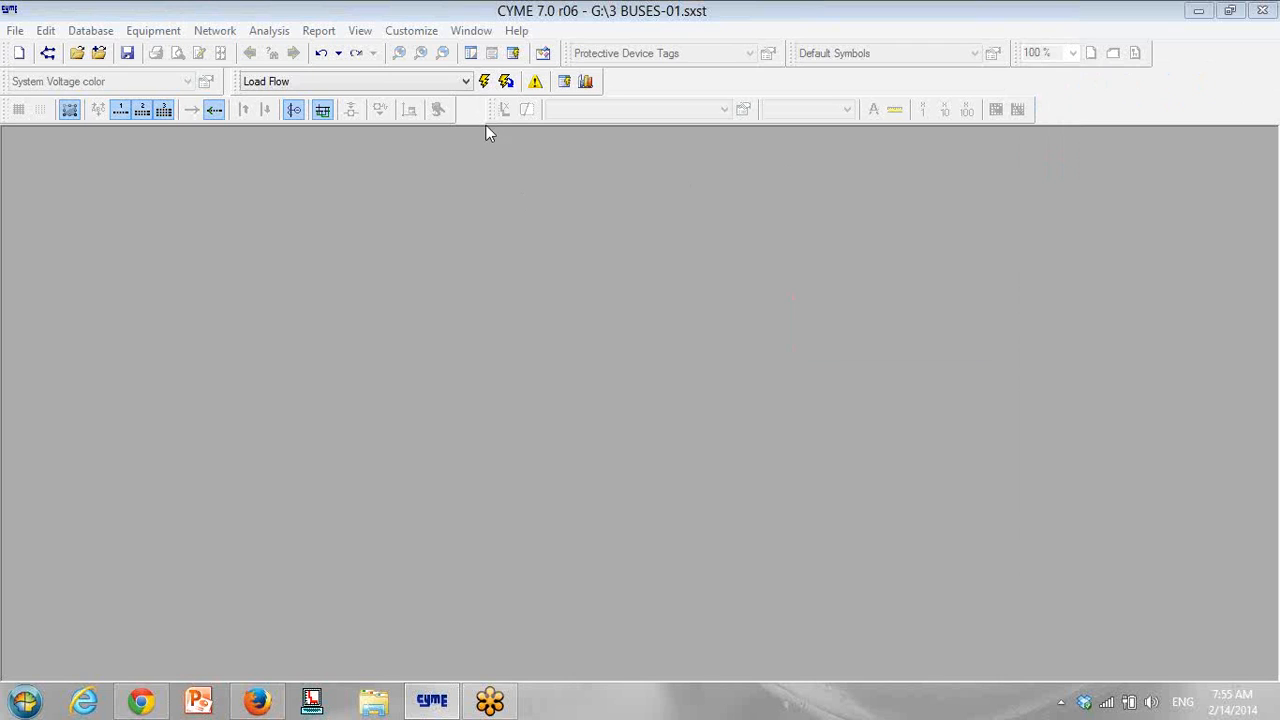
Step: Show the explorer bar and look through its Network, Detailed View, Symbol Bar, Display and Abnormal Condition pages
{"action": "left_click", "coordinate": [470, 55]}
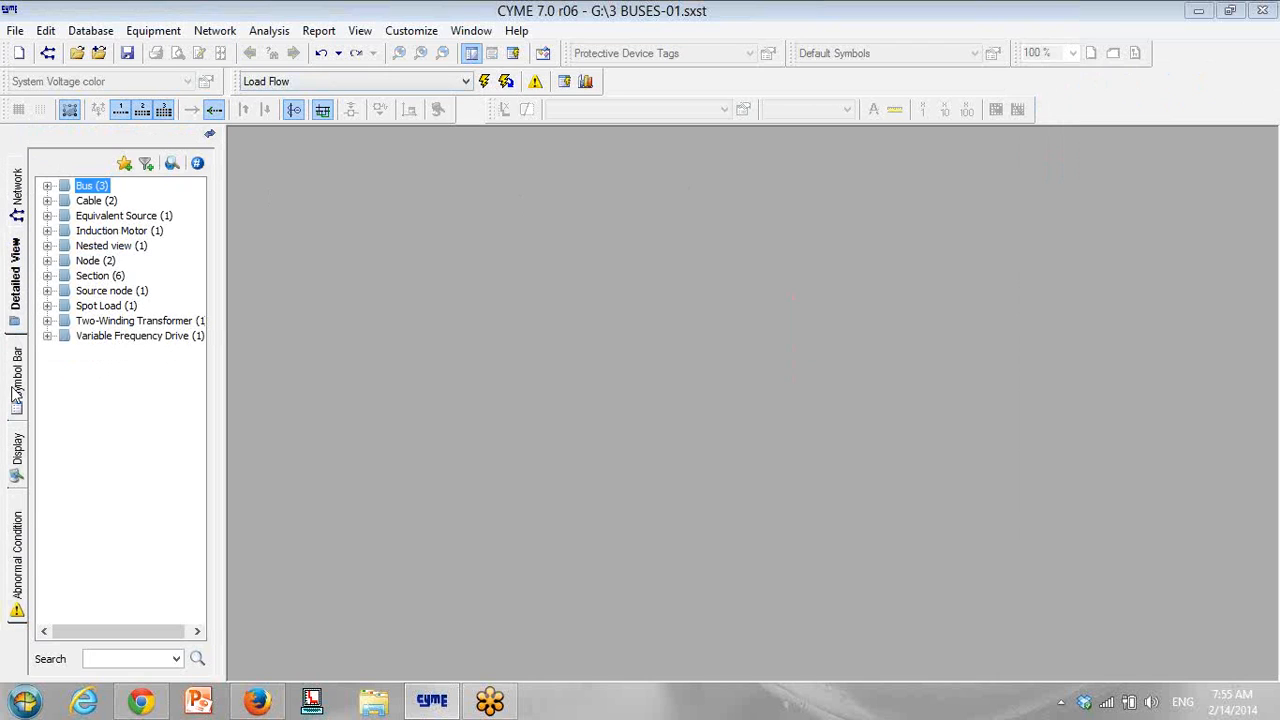
{"action": "left_click", "coordinate": [18, 190]}
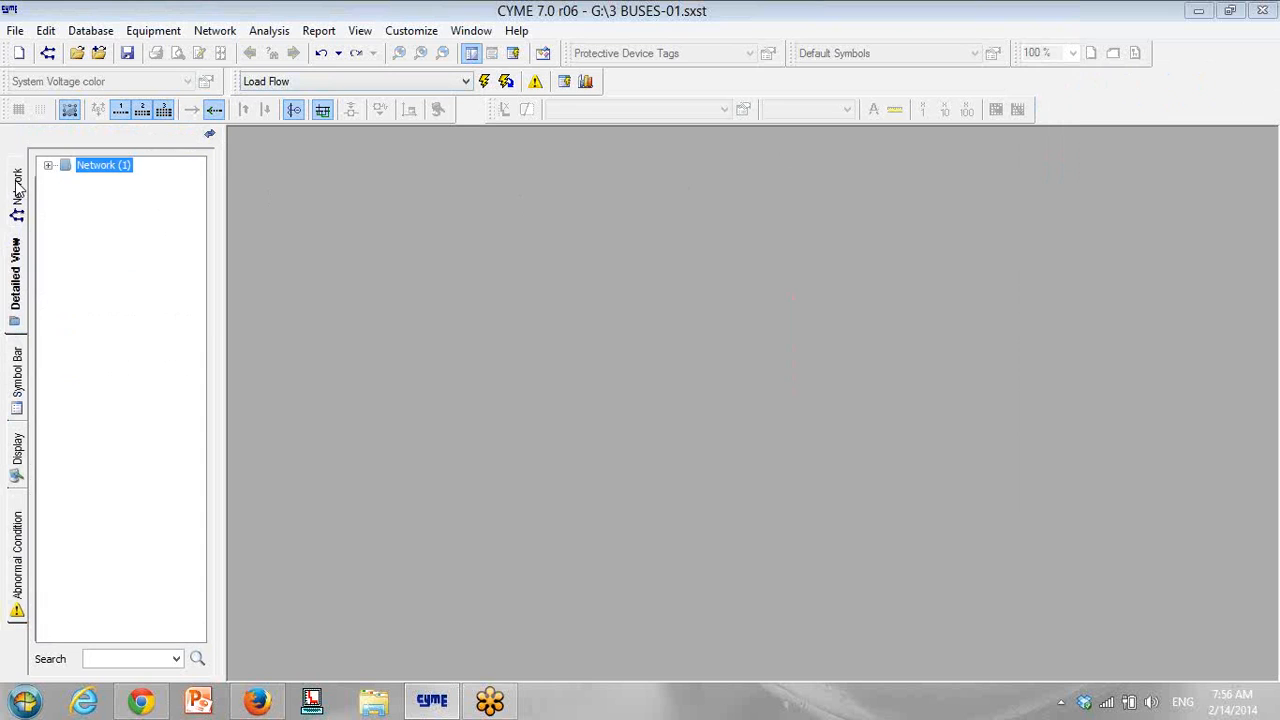
{"action": "left_click", "coordinate": [22, 295]}
{"action": "left_click", "coordinate": [20, 366]}
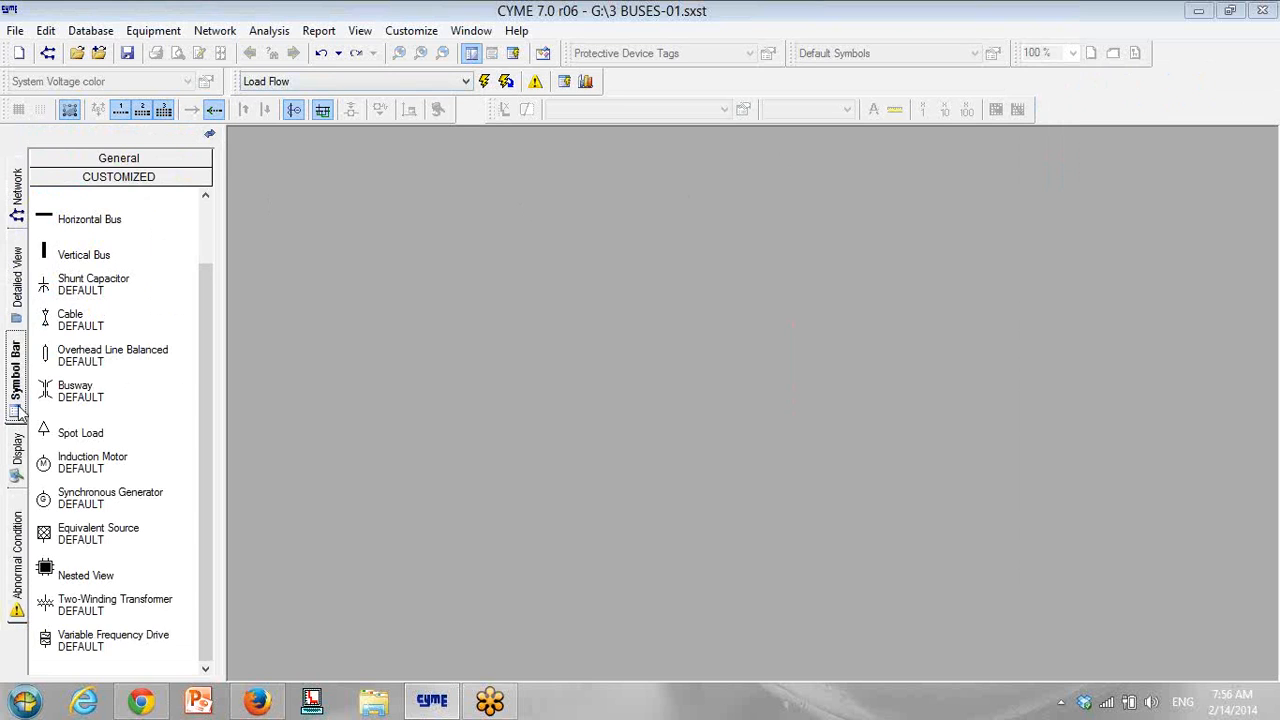
{"action": "left_click", "coordinate": [20, 462]}
{"action": "left_click", "coordinate": [18, 540]}
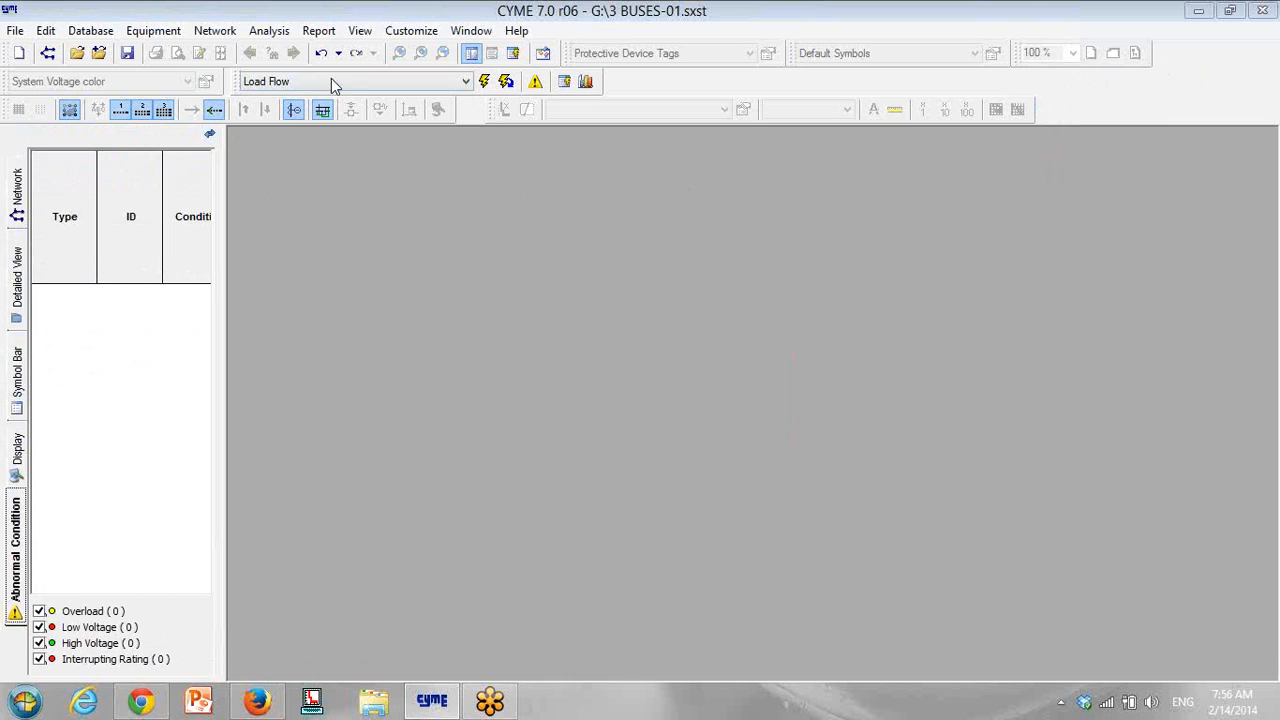
{"action": "left_click", "coordinate": [18, 195]}
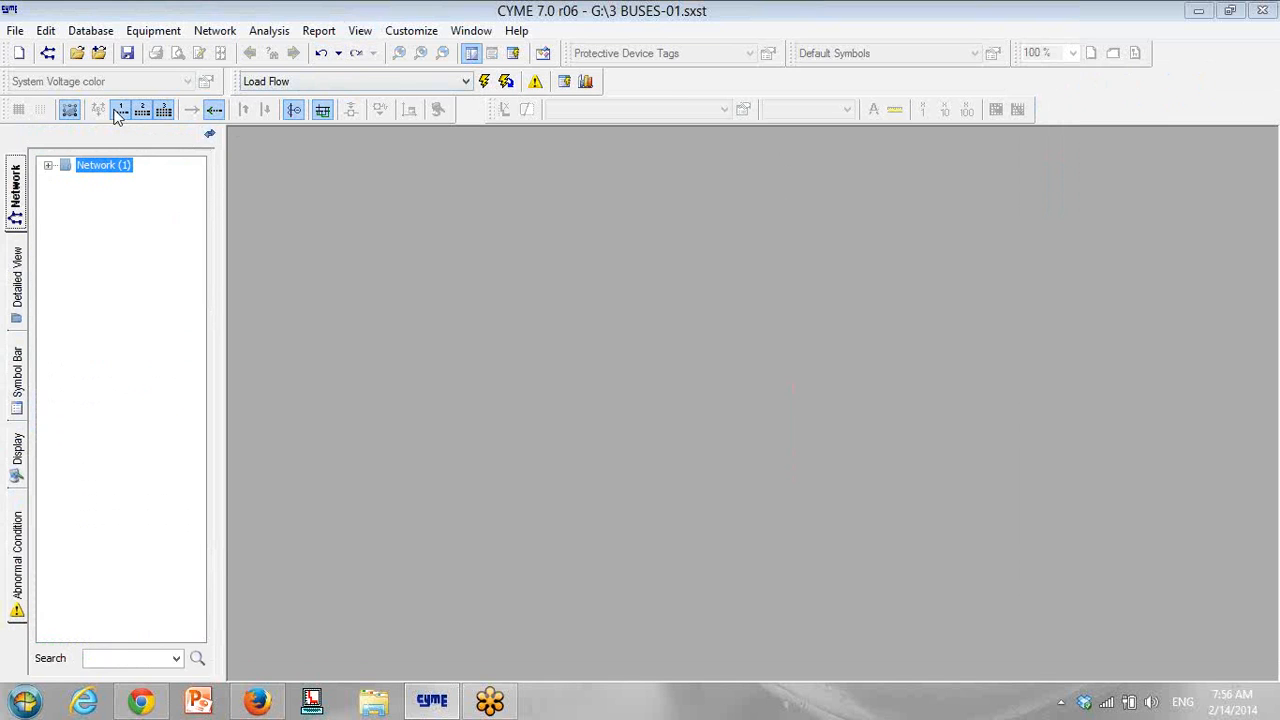
Step: Check which toolbars are enabled for display
{"action": "left_click", "coordinate": [360, 31]}
{"action": "mouse_move", "coordinate": [523, 57]}
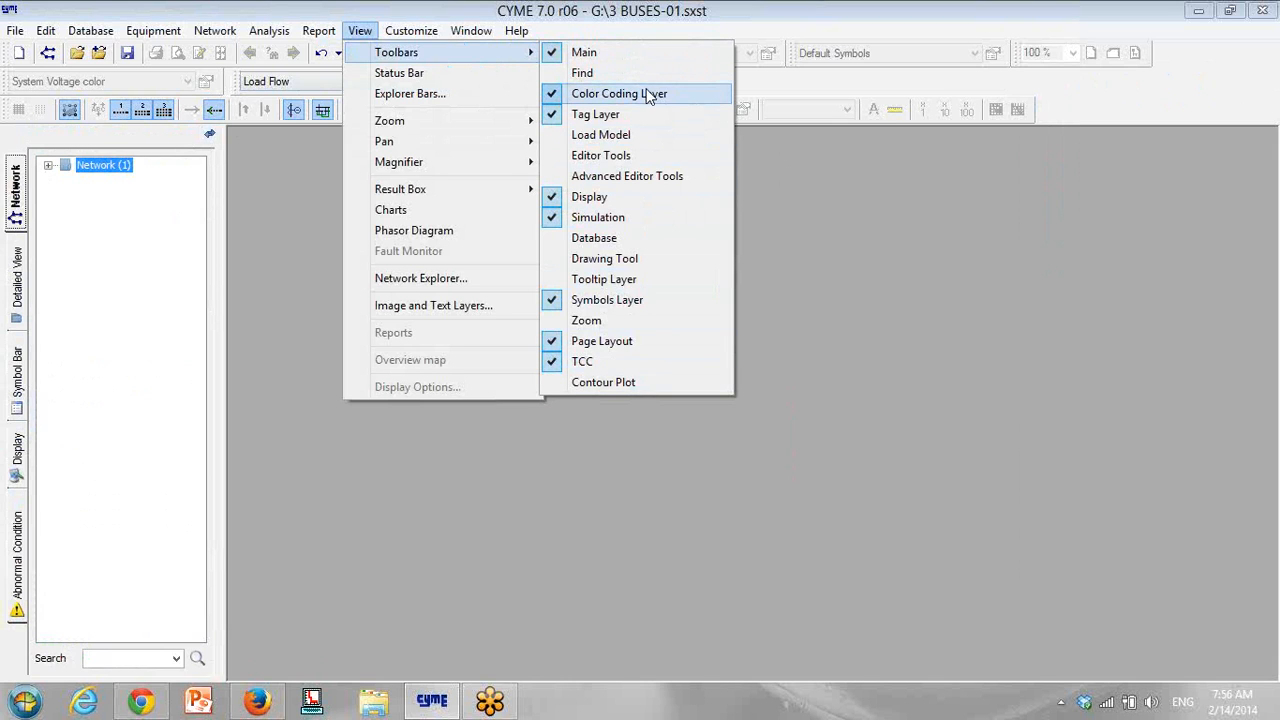
{"action": "left_click", "coordinate": [452, 14]}
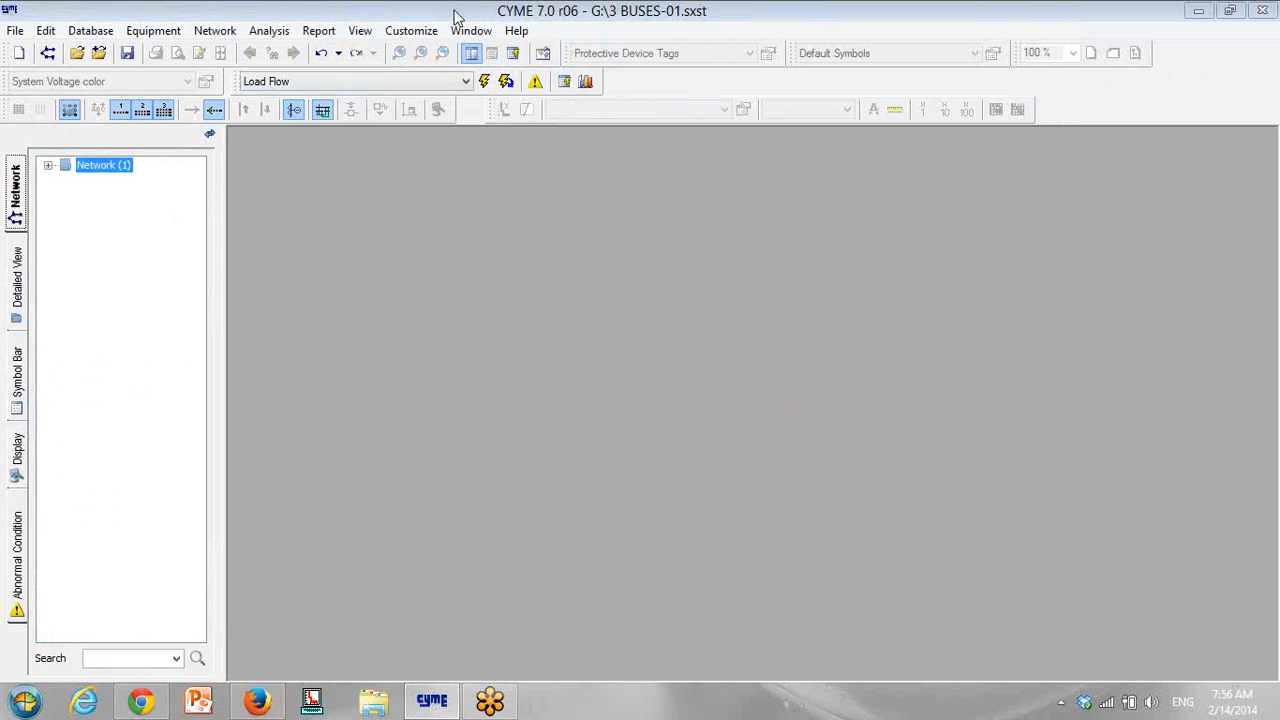
Step: Review the Preferences for displaying section properties when adding a device and for the user interface mode
{"action": "left_click", "coordinate": [22, 34]}
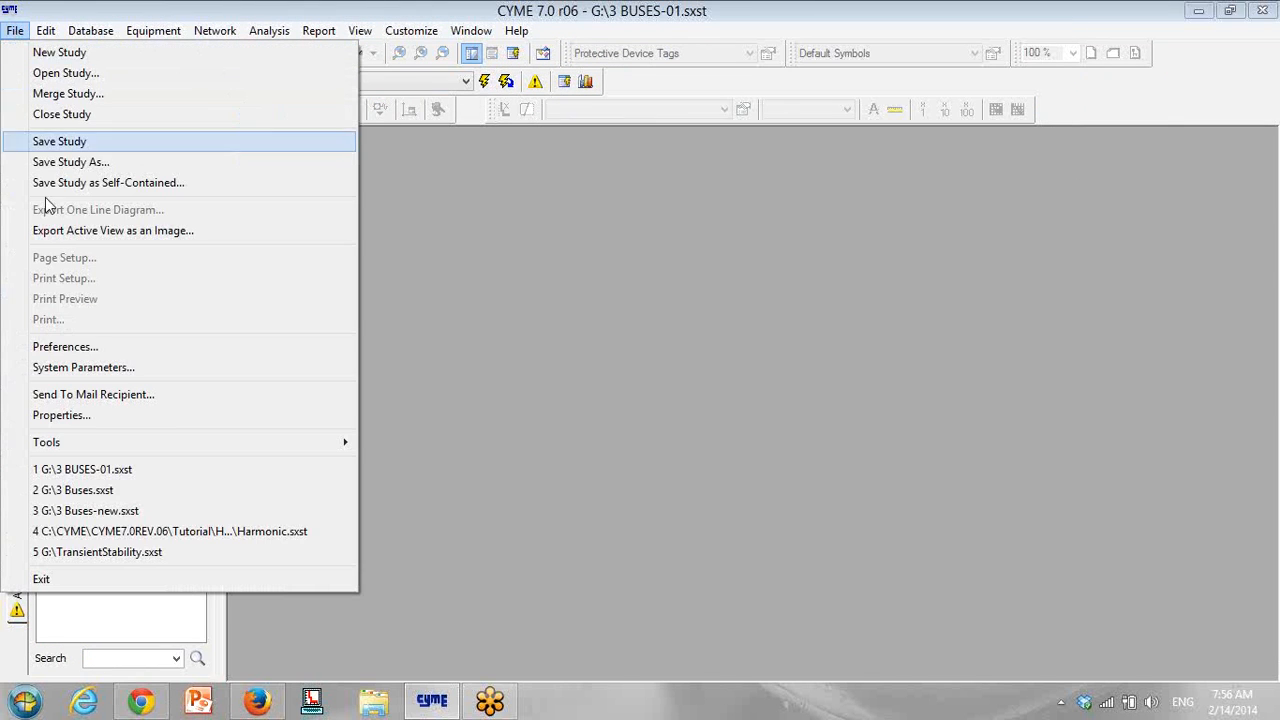
{"action": "left_click", "coordinate": [93, 347]}
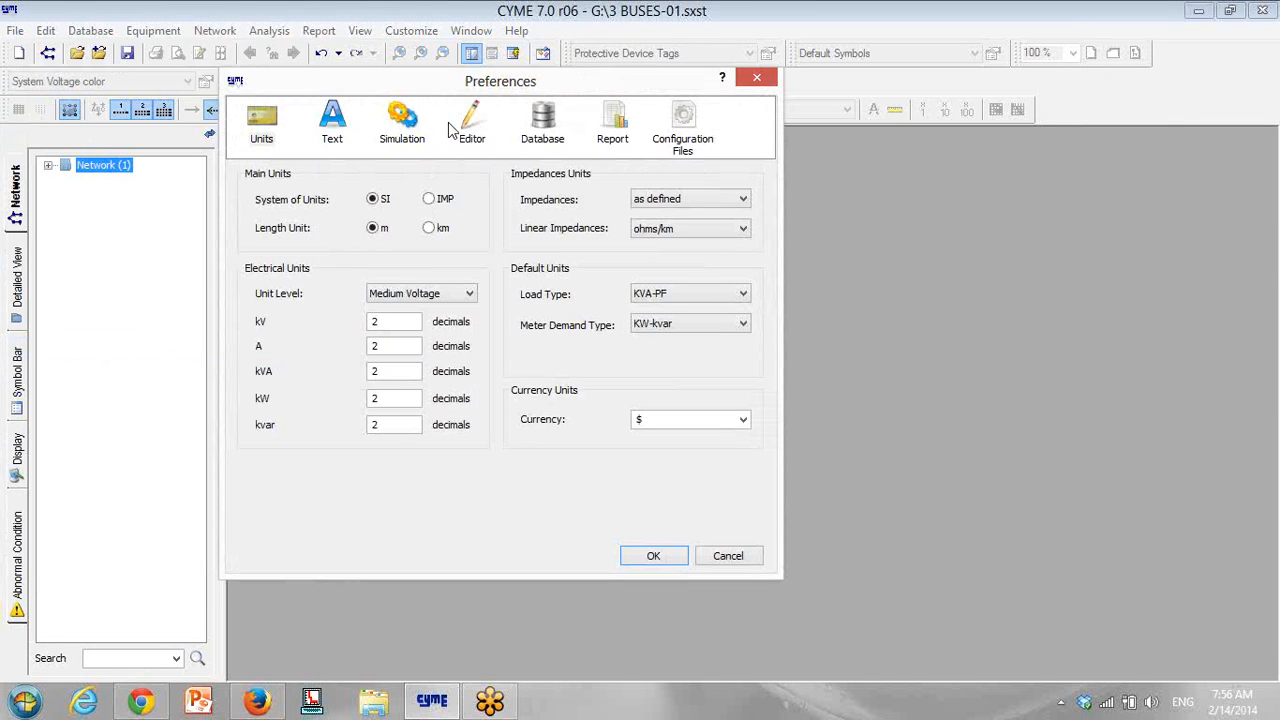
{"action": "left_click", "coordinate": [465, 122]}
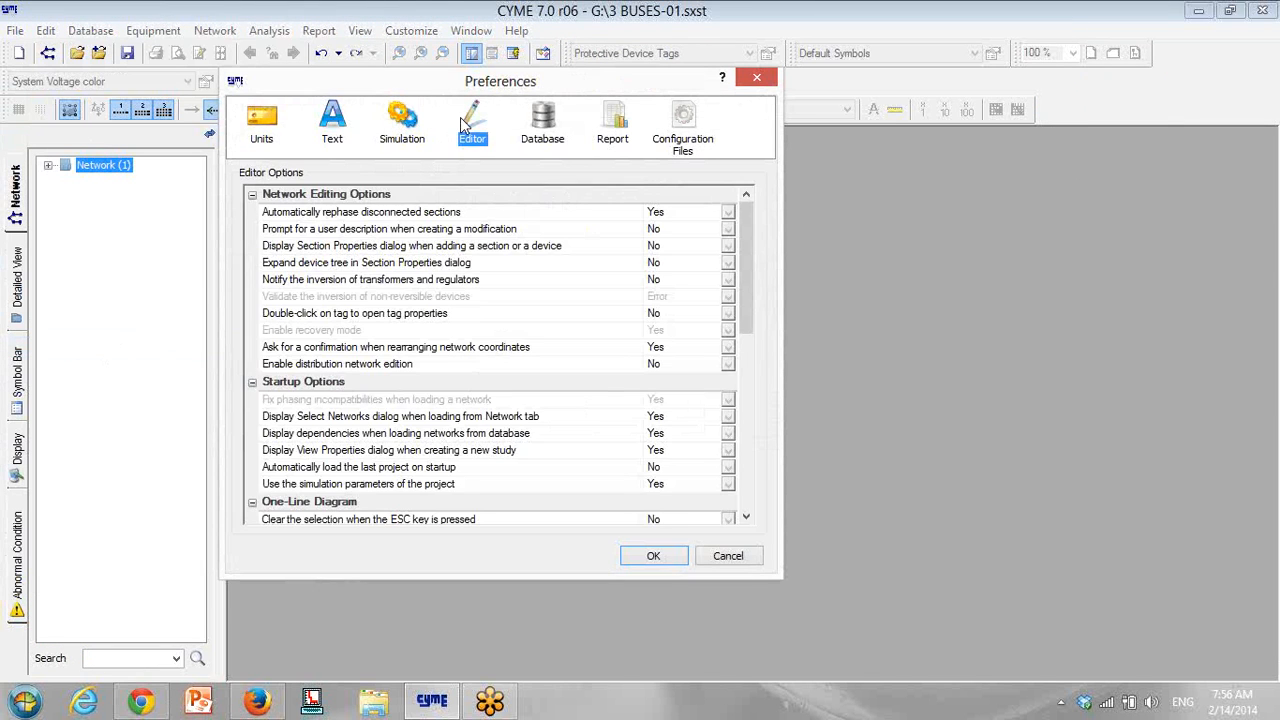
{"action": "left_click", "coordinate": [318, 248]}
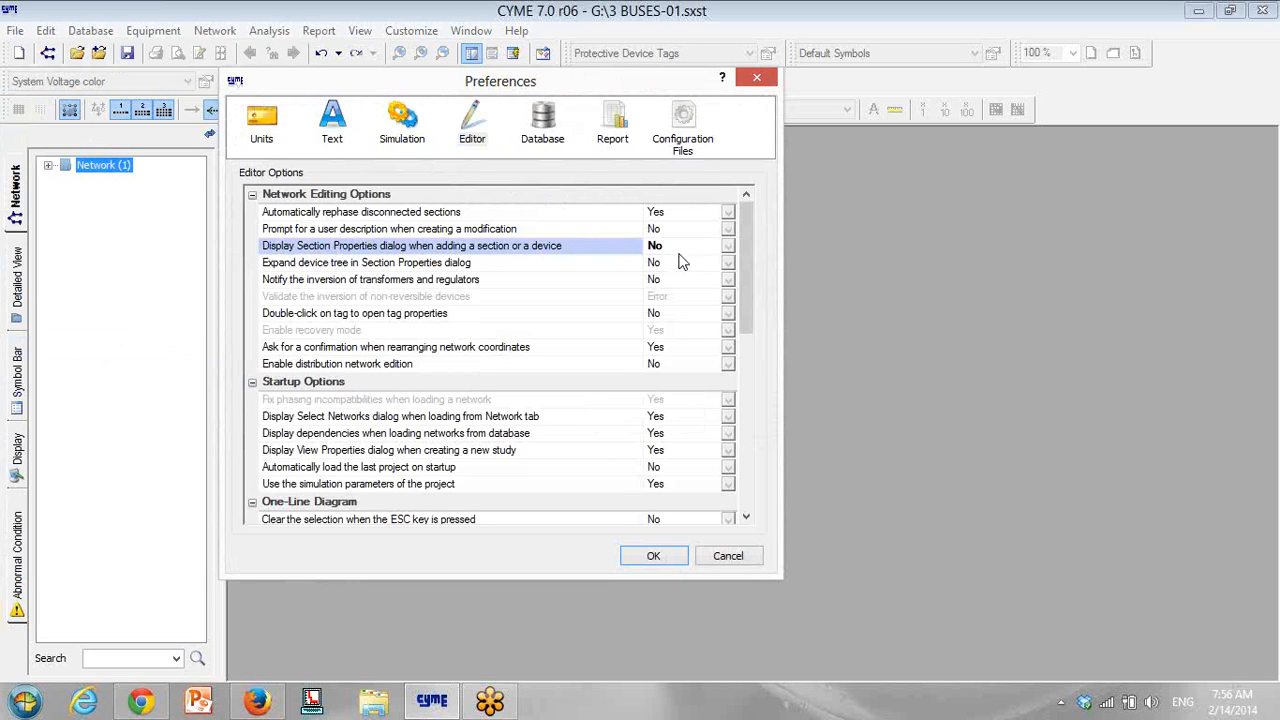
{"action": "left_click", "coordinate": [682, 125]}
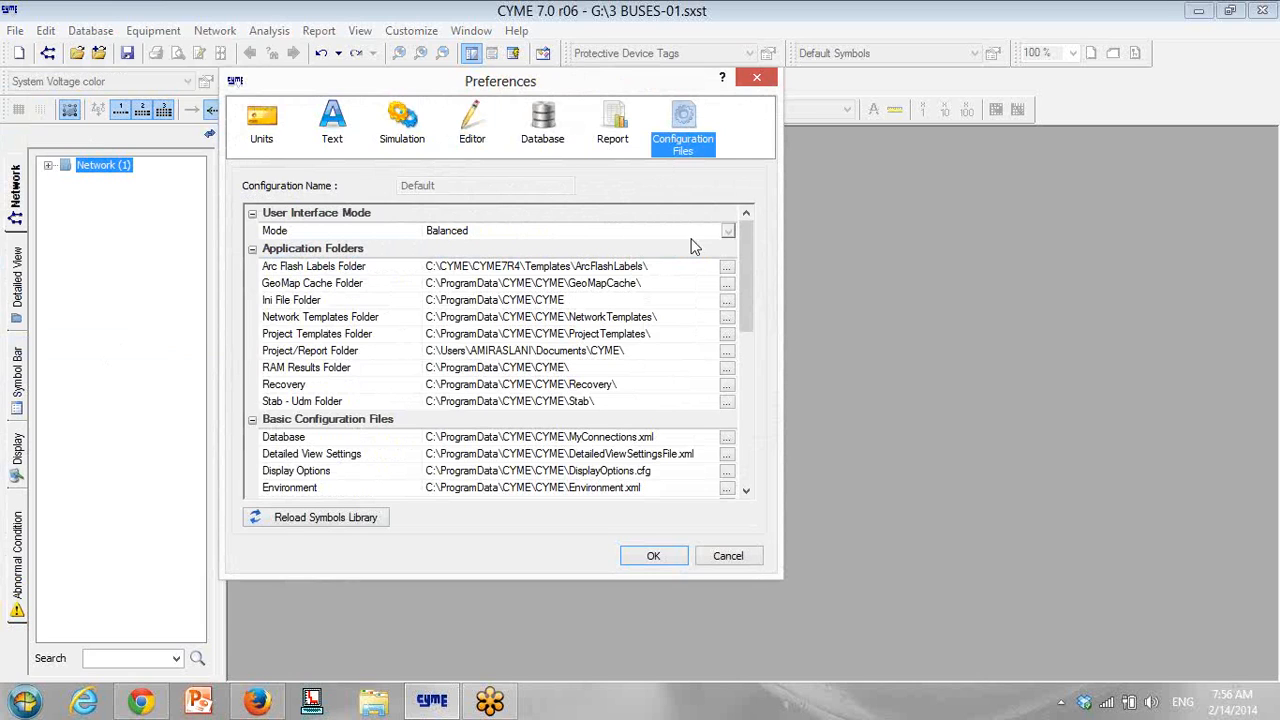
{"action": "left_click", "coordinate": [729, 231]}
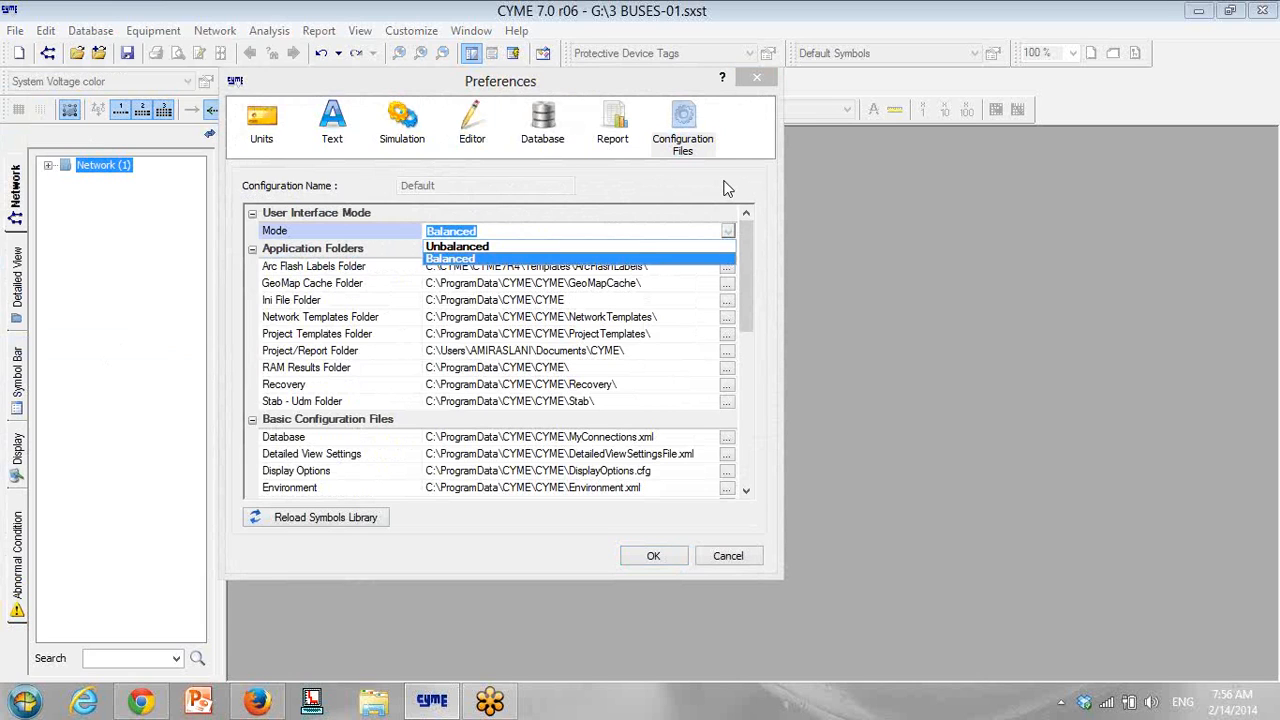
{"action": "left_click", "coordinate": [721, 186]}
Step: Set the default load type unit to KW-PF in the Preferences and apply it
{"action": "left_click", "coordinate": [263, 128]}
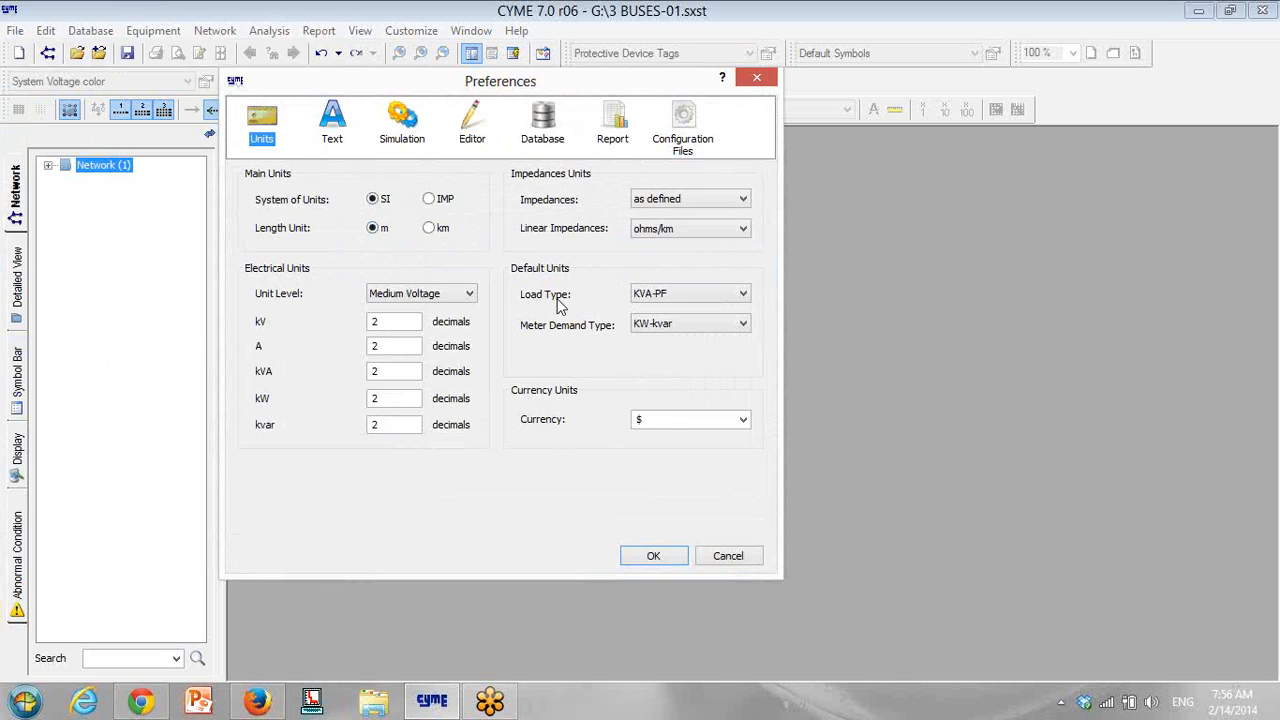
{"action": "left_click", "coordinate": [664, 302]}
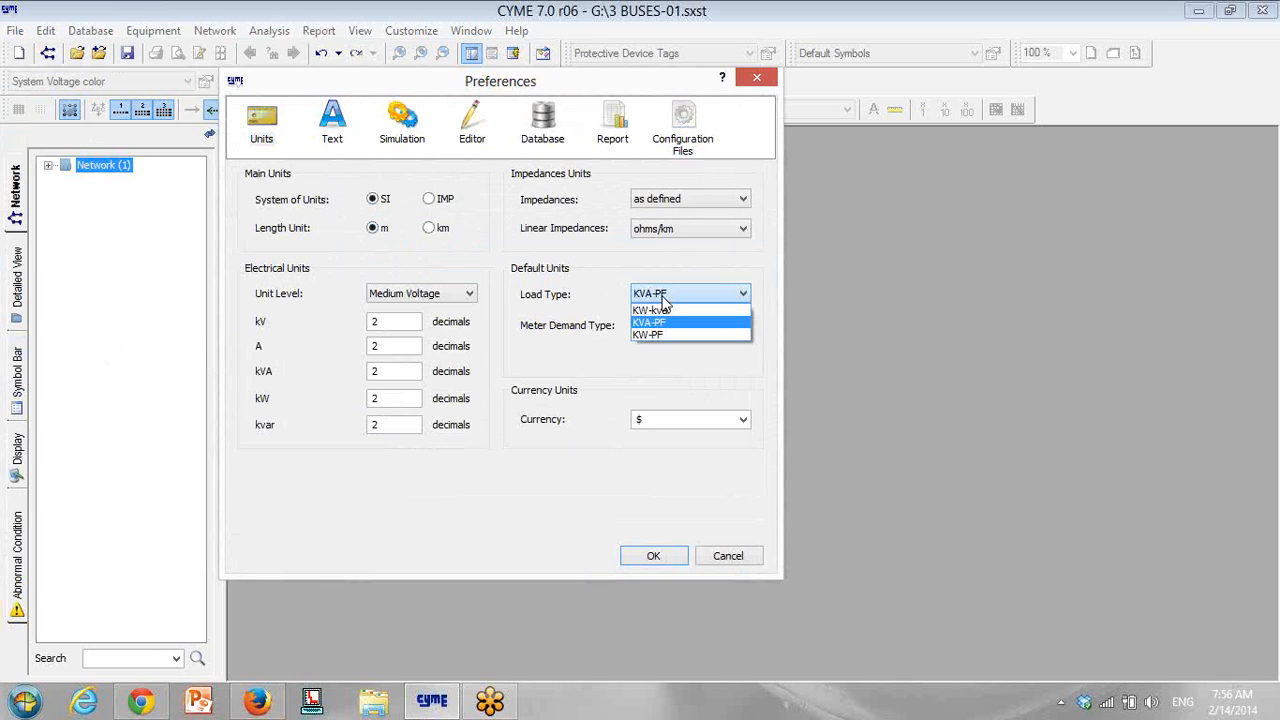
{"action": "left_click", "coordinate": [655, 335]}
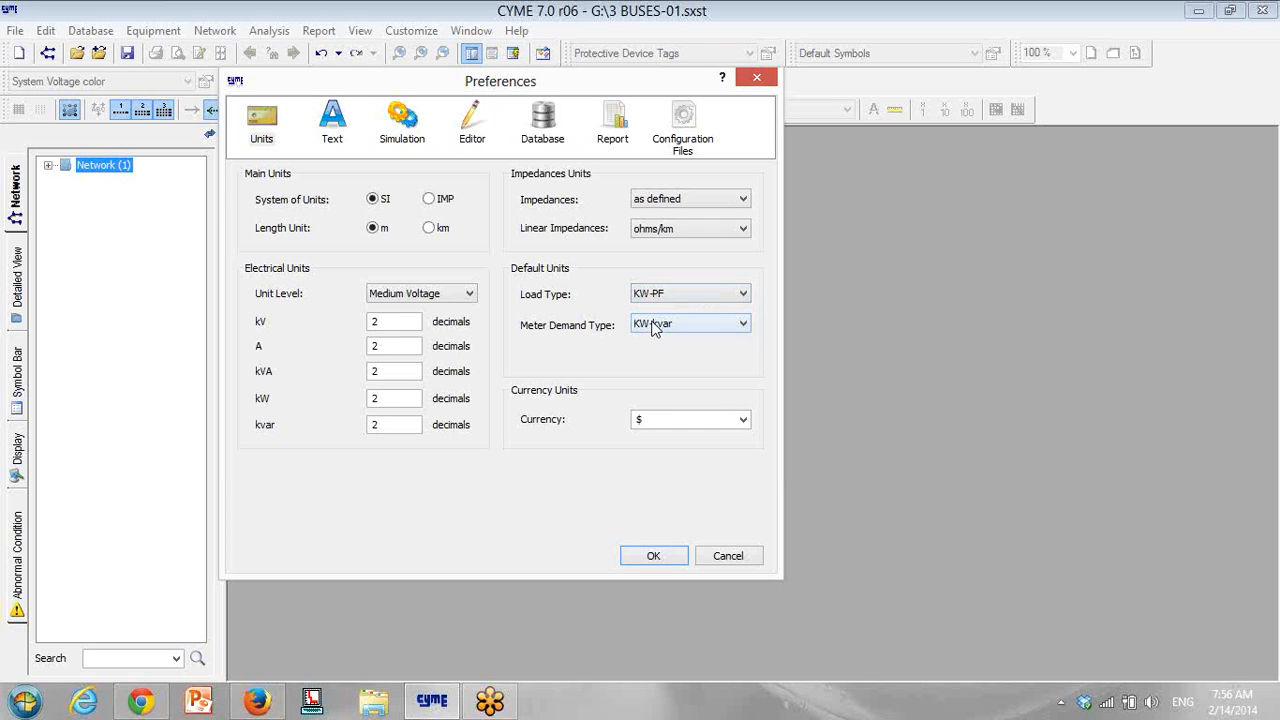
{"action": "left_click", "coordinate": [660, 555]}
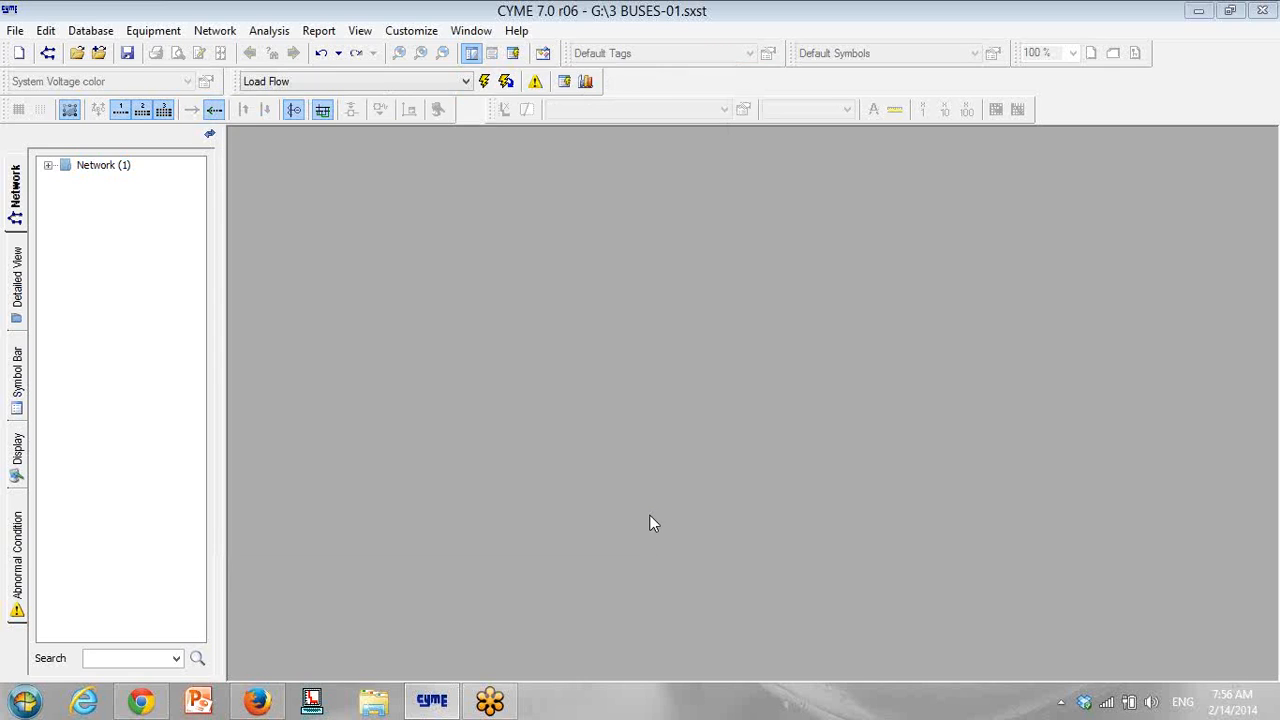
Step: Create a new study without saving the current one, naming its schematic view 3BUES-01 with network type None
{"action": "left_click", "coordinate": [15, 30]}
{"action": "left_click", "coordinate": [31, 55]}
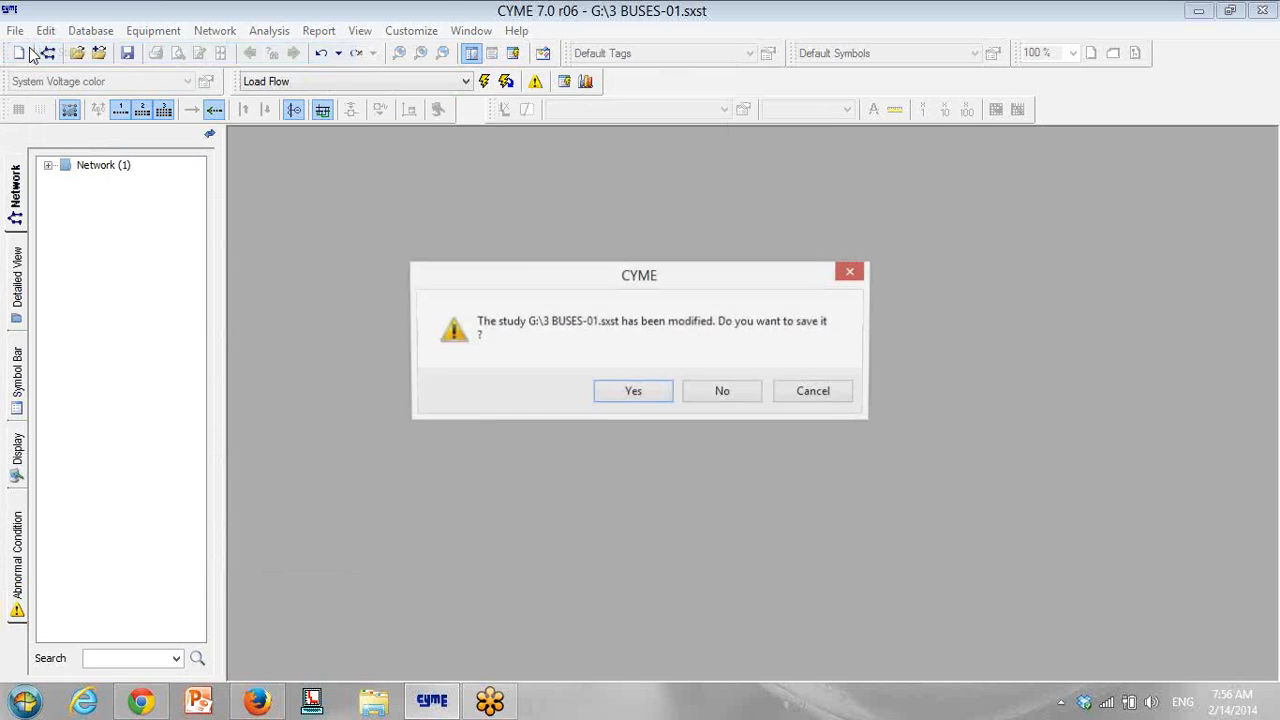
{"action": "left_click", "coordinate": [714, 393]}
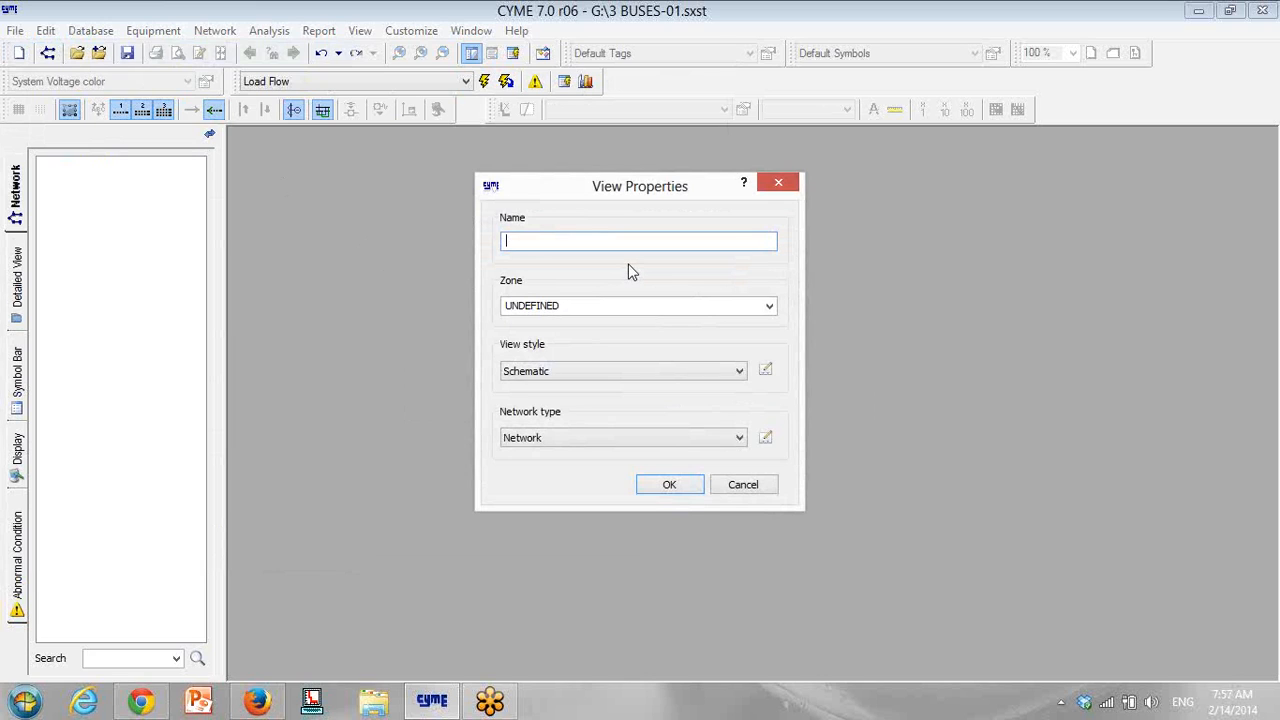
{"action": "type", "text": "3BUES-01"}
{"action": "left_click", "coordinate": [619, 443]}
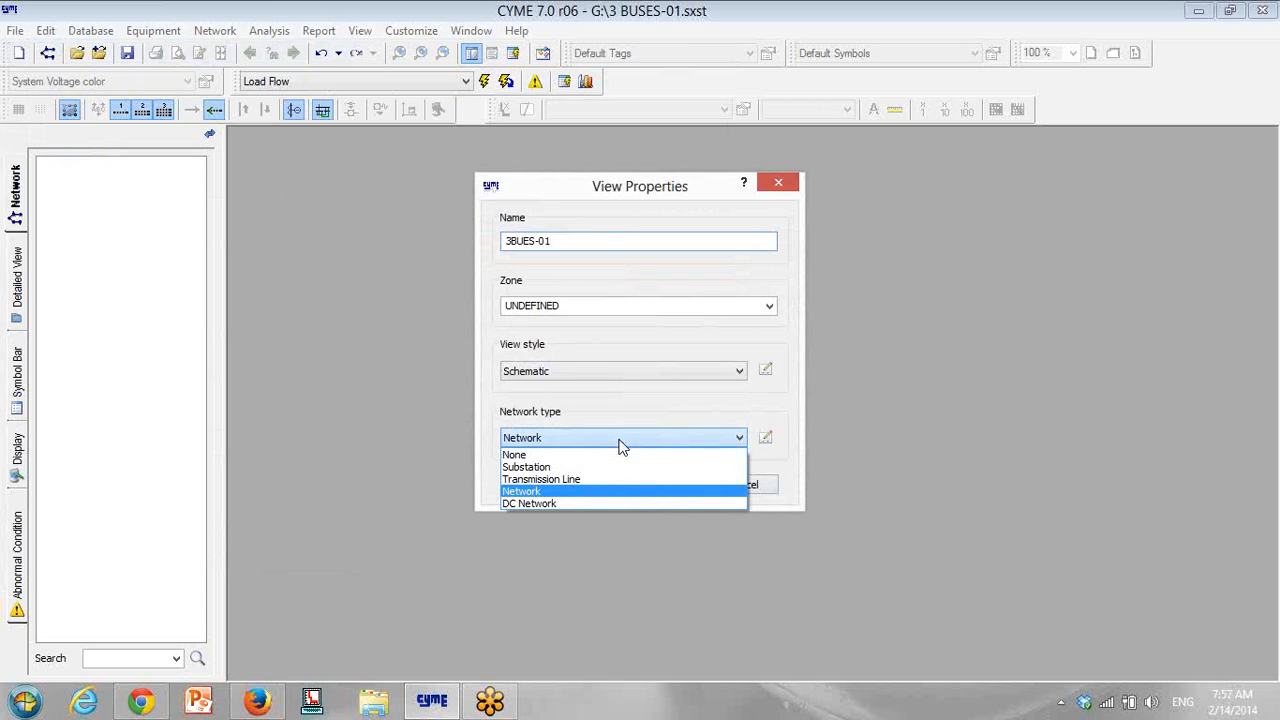
{"action": "left_click", "coordinate": [577, 457]}
{"action": "left_click", "coordinate": [663, 486]}
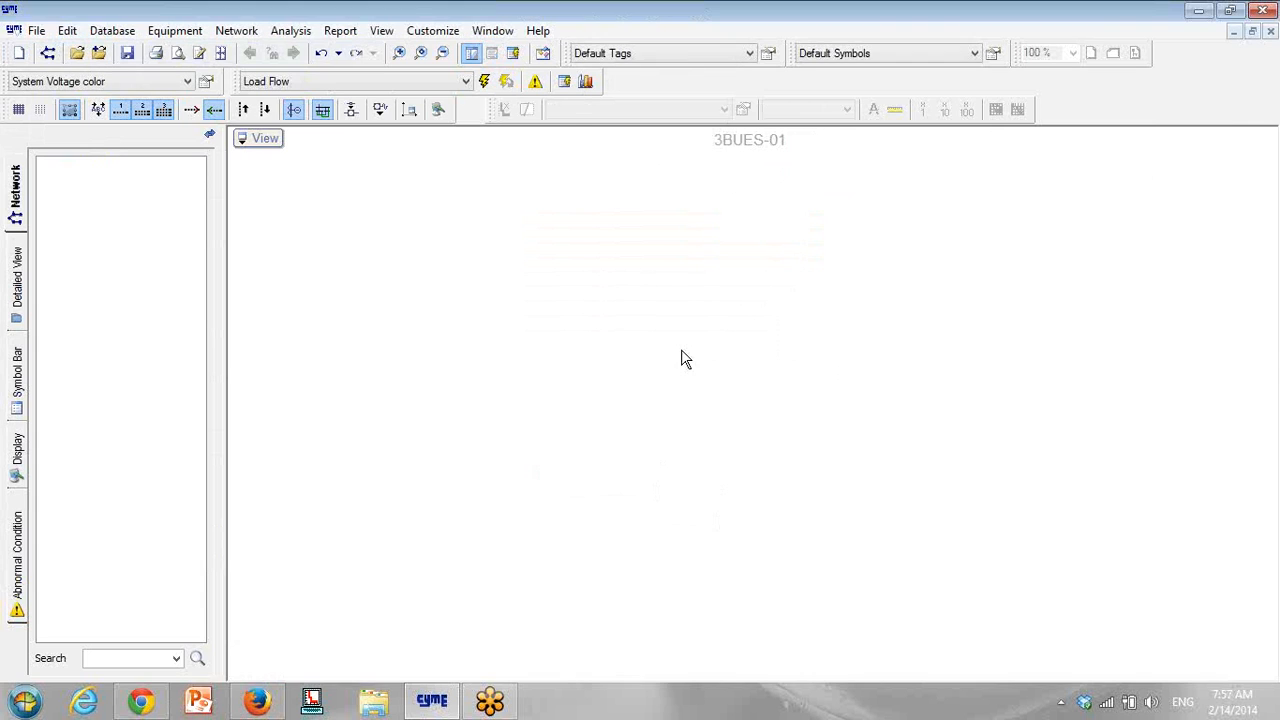
Step: Open the schematic view's properties and check the option for showing alignment lines when moving elements
{"action": "left_click", "coordinate": [262, 140]}
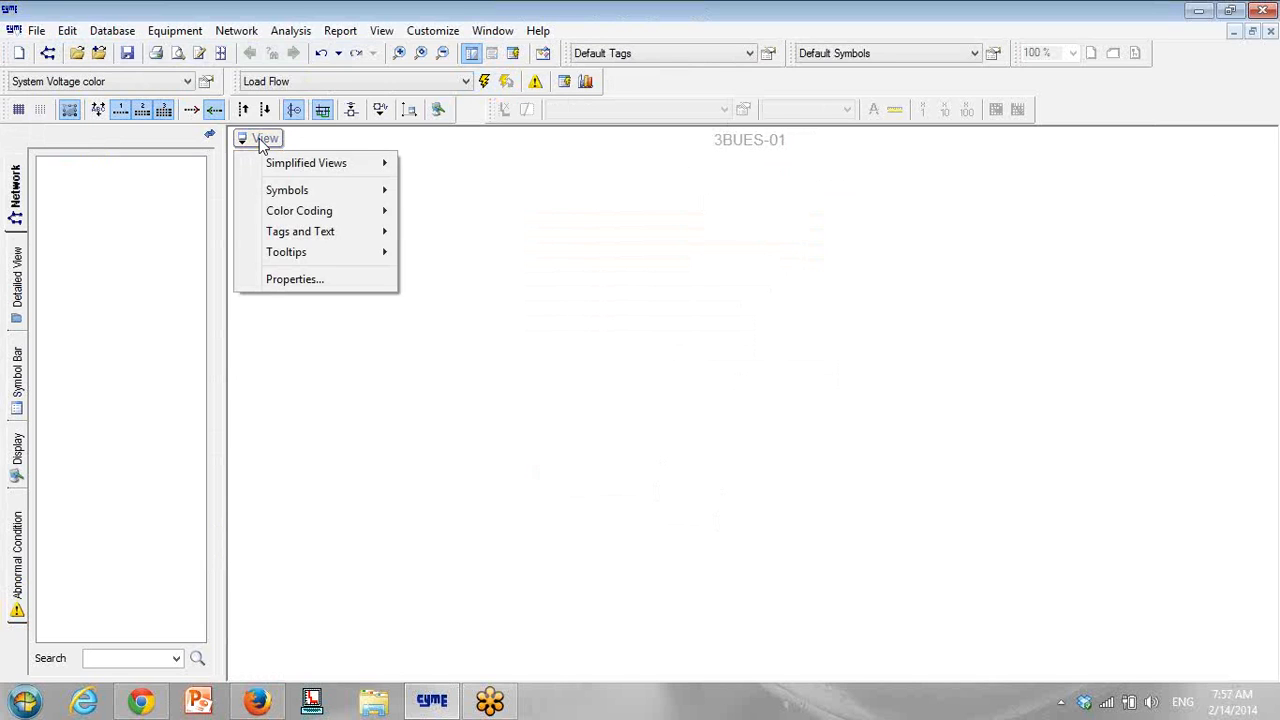
{"action": "left_click", "coordinate": [298, 279]}
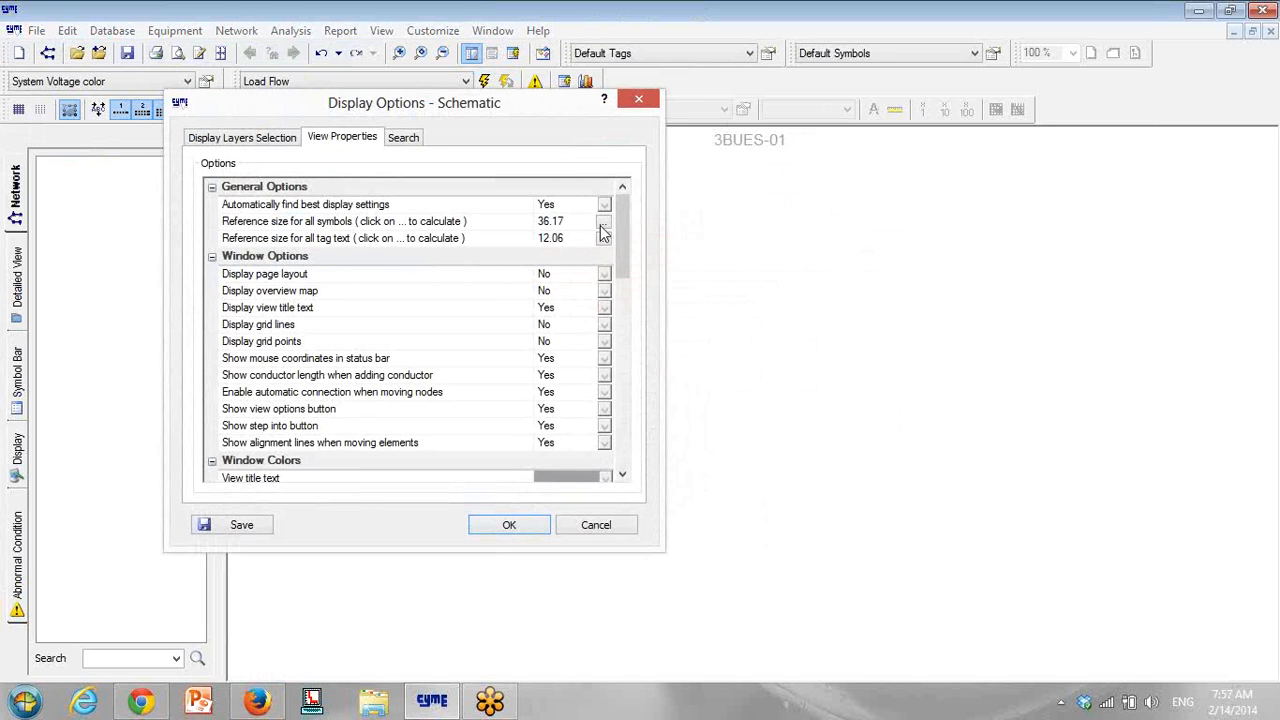
{"action": "left_click_drag", "start_coordinate": [615, 212], "coordinate": [620, 271]}
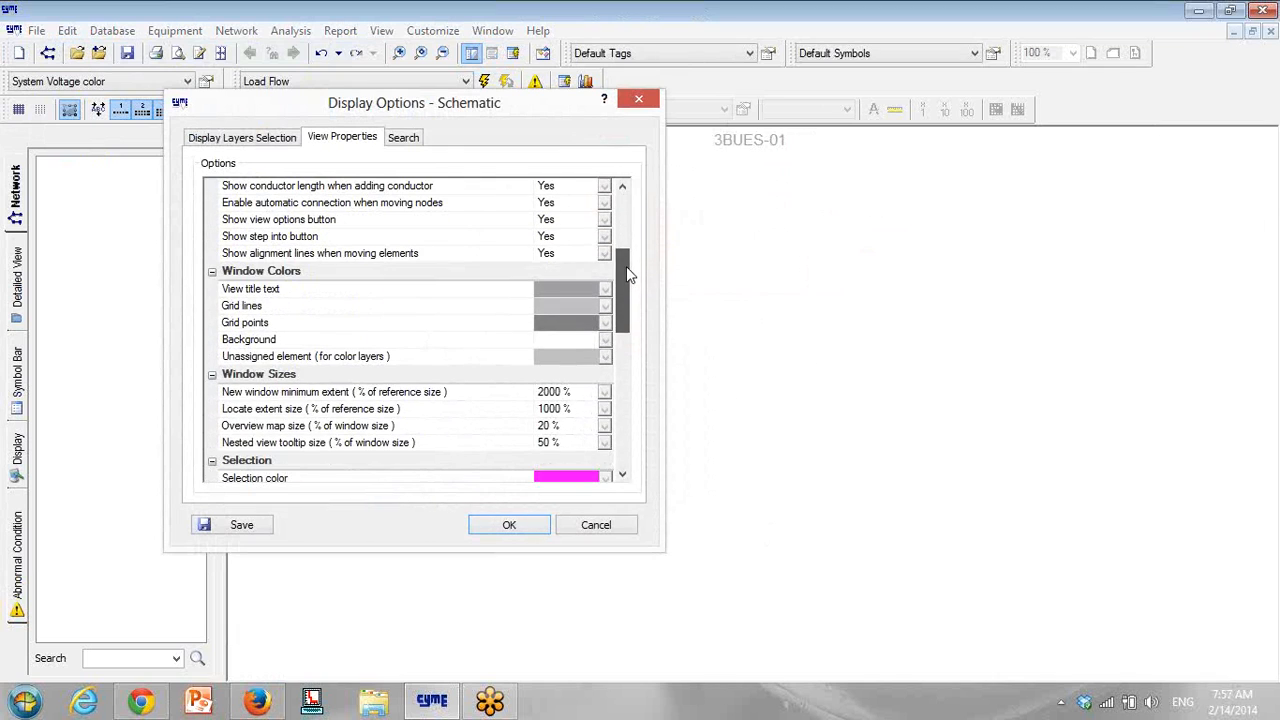
{"action": "left_click", "coordinate": [338, 258]}
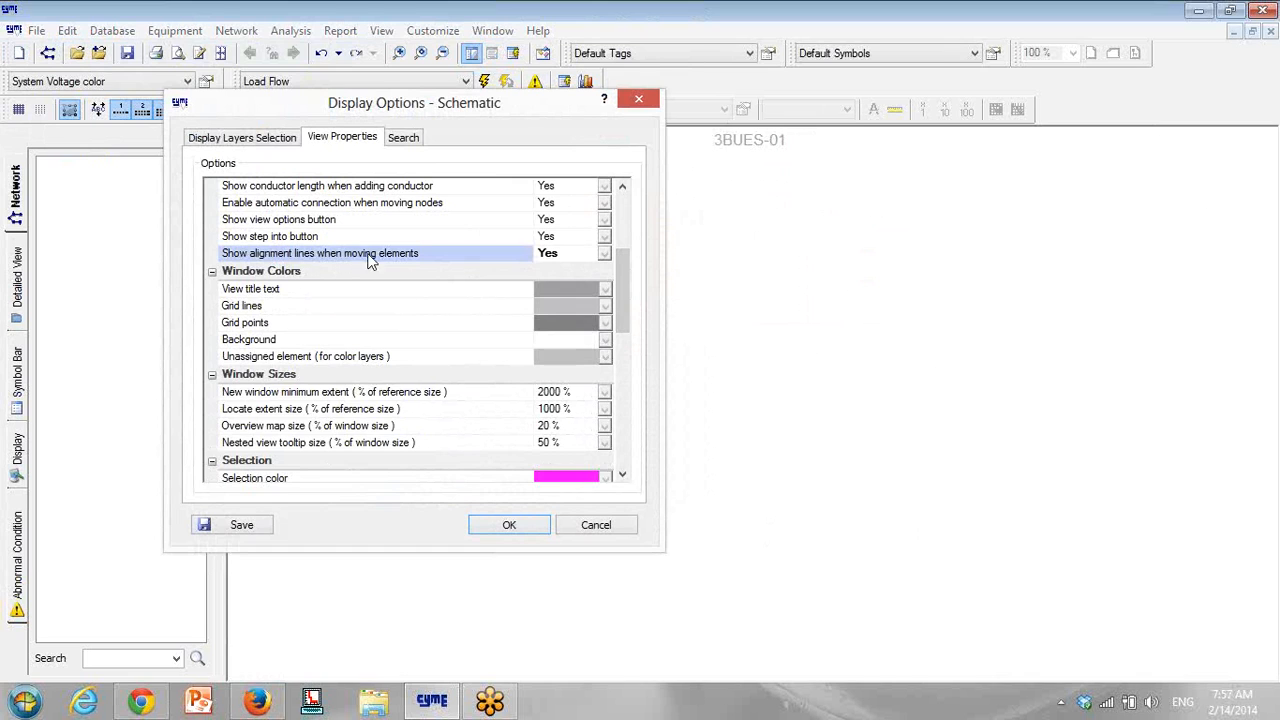
Step: Check the region selection handles and automatic region selection options, save the display options and accept them
{"action": "left_click_drag", "start_coordinate": [627, 252], "coordinate": [624, 345]}
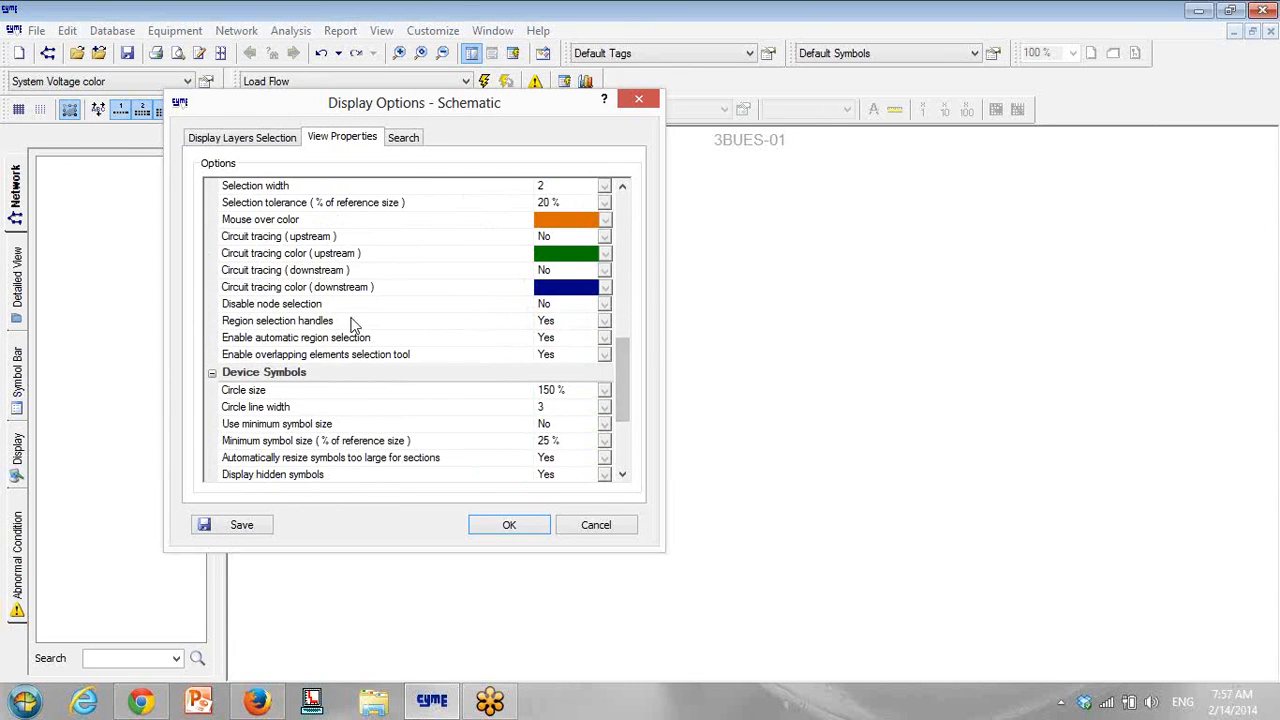
{"action": "left_click", "coordinate": [272, 324]}
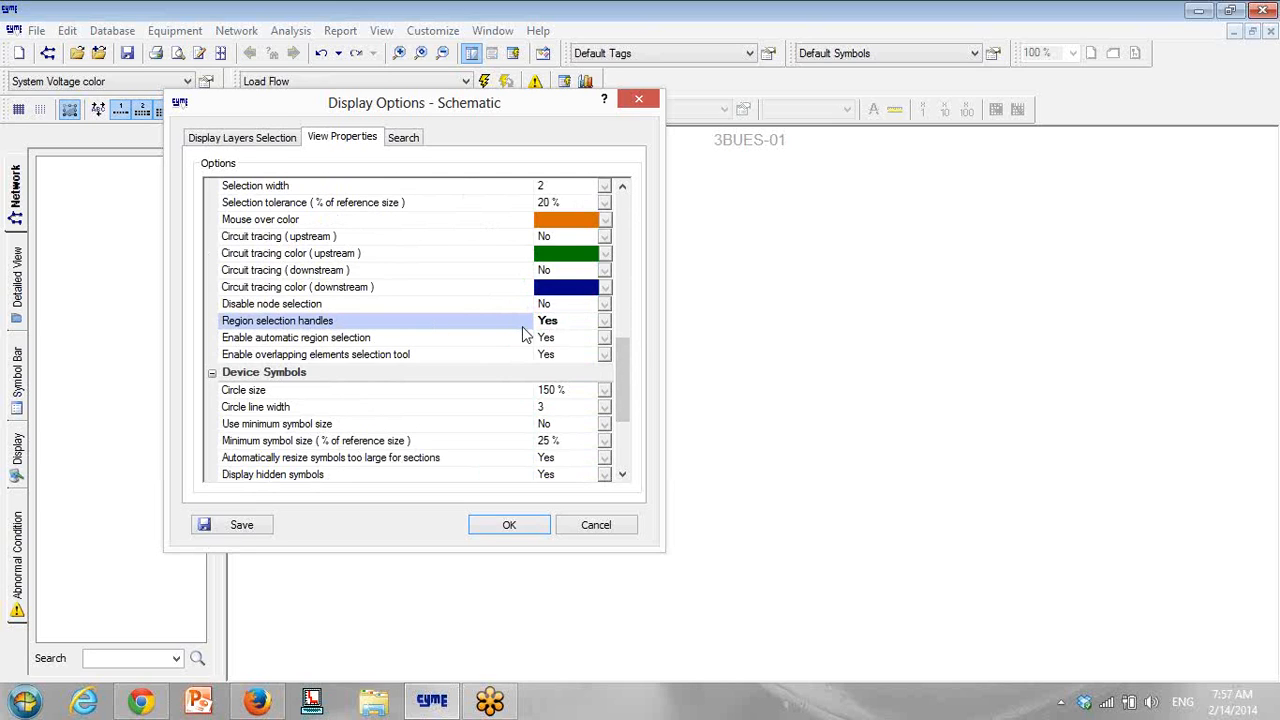
{"action": "left_click", "coordinate": [405, 342]}
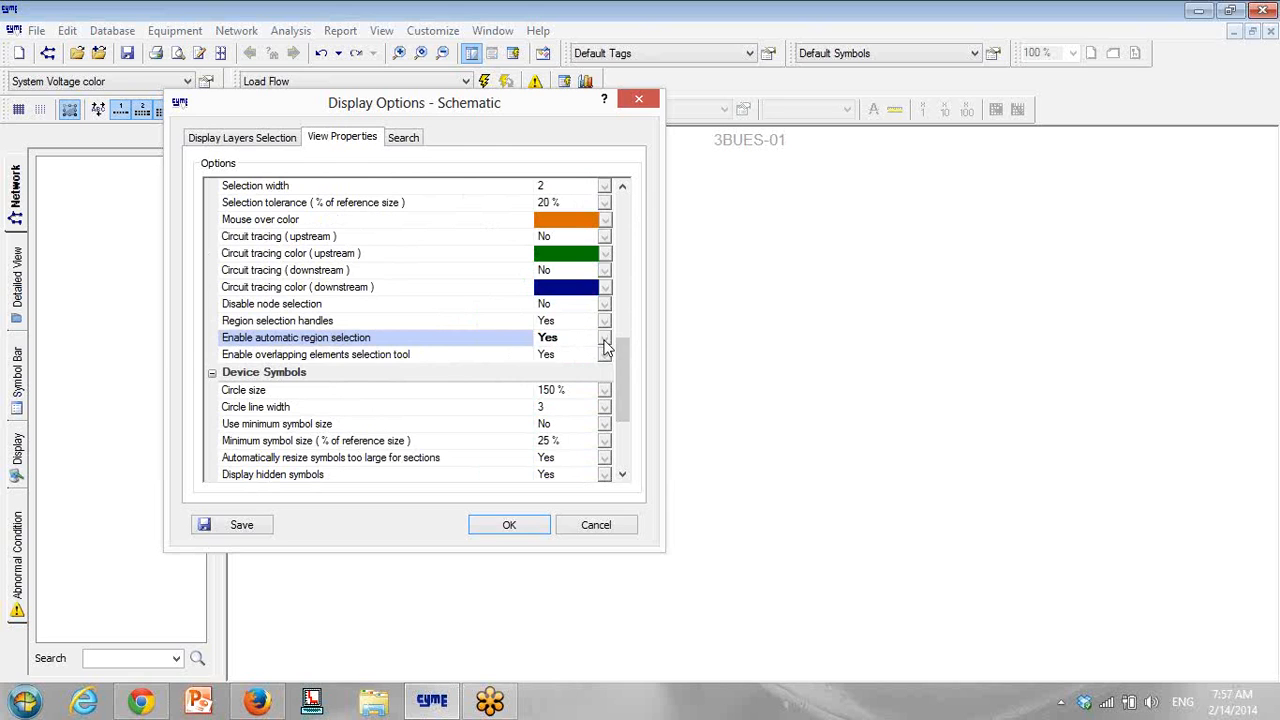
{"action": "left_click", "coordinate": [236, 530]}
{"action": "left_click_drag", "start_coordinate": [623, 374], "coordinate": [628, 196]}
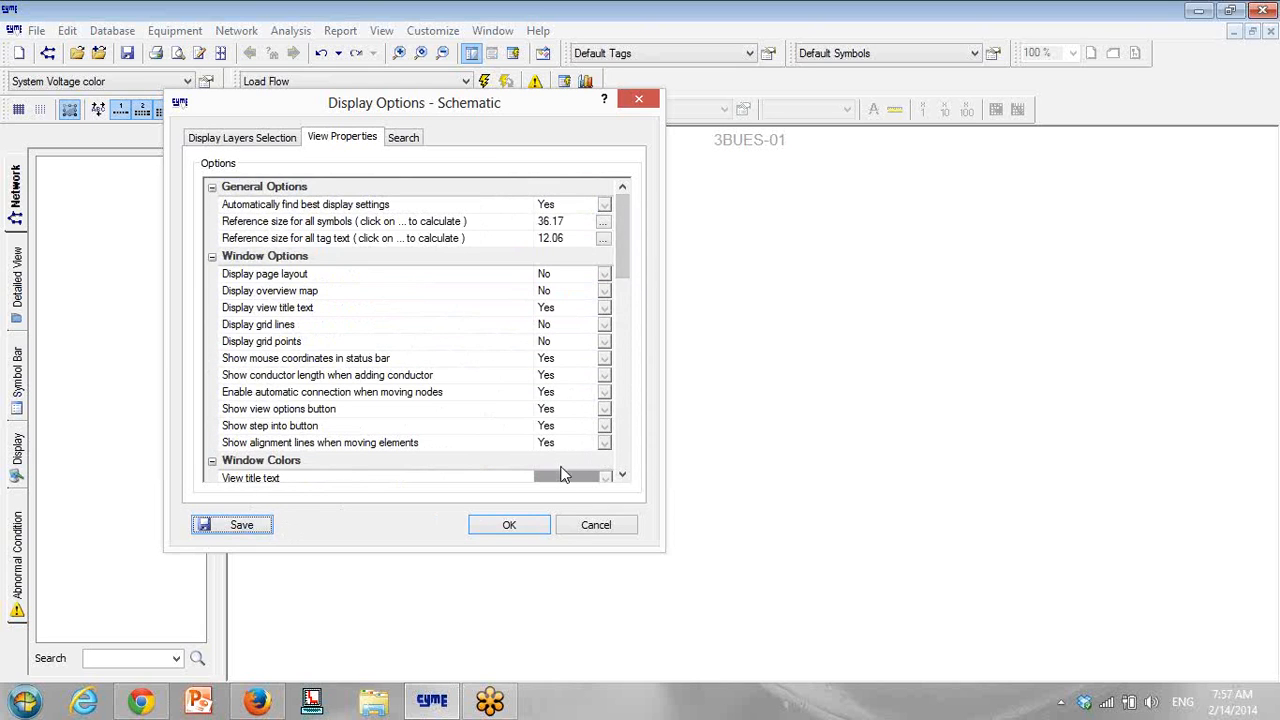
{"action": "left_click", "coordinate": [531, 526]}
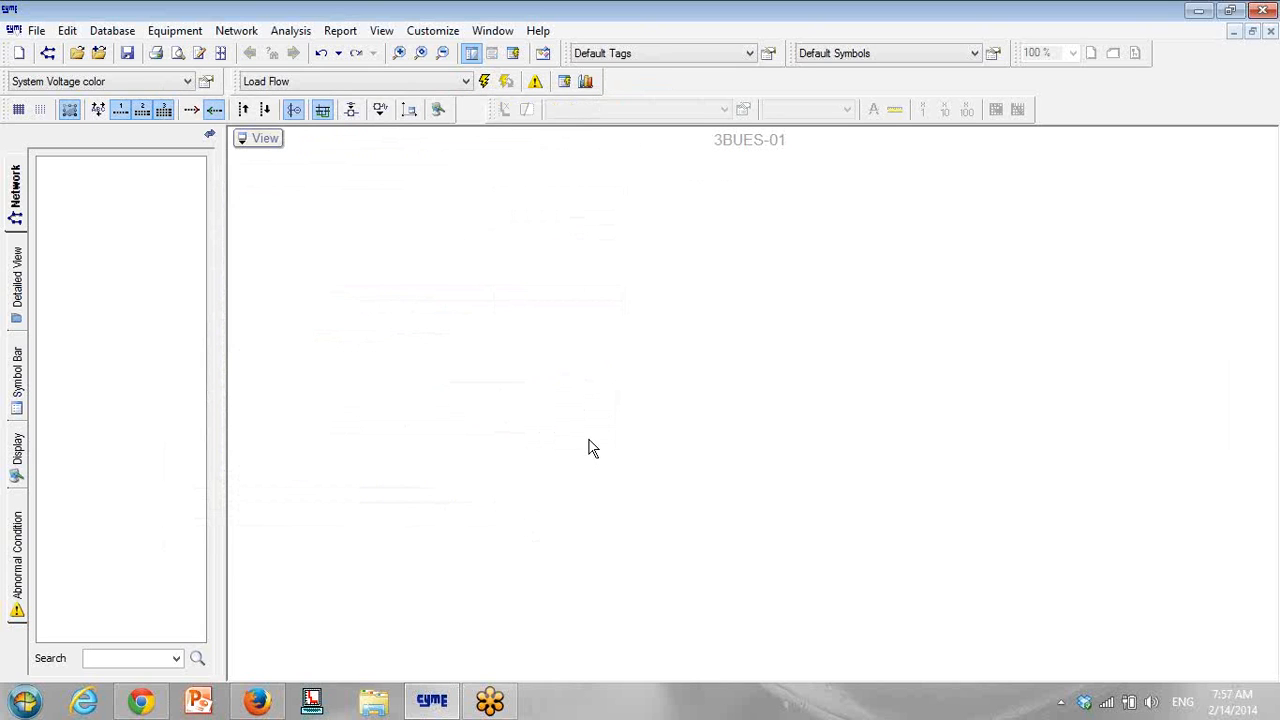
Step: Place three horizontal buses: a short one at the upper left, a long one mid-diagram and a short one below its right part
{"action": "left_click", "coordinate": [16, 368]}
{"action": "left_click_drag", "start_coordinate": [207, 282], "coordinate": [193, 233]}
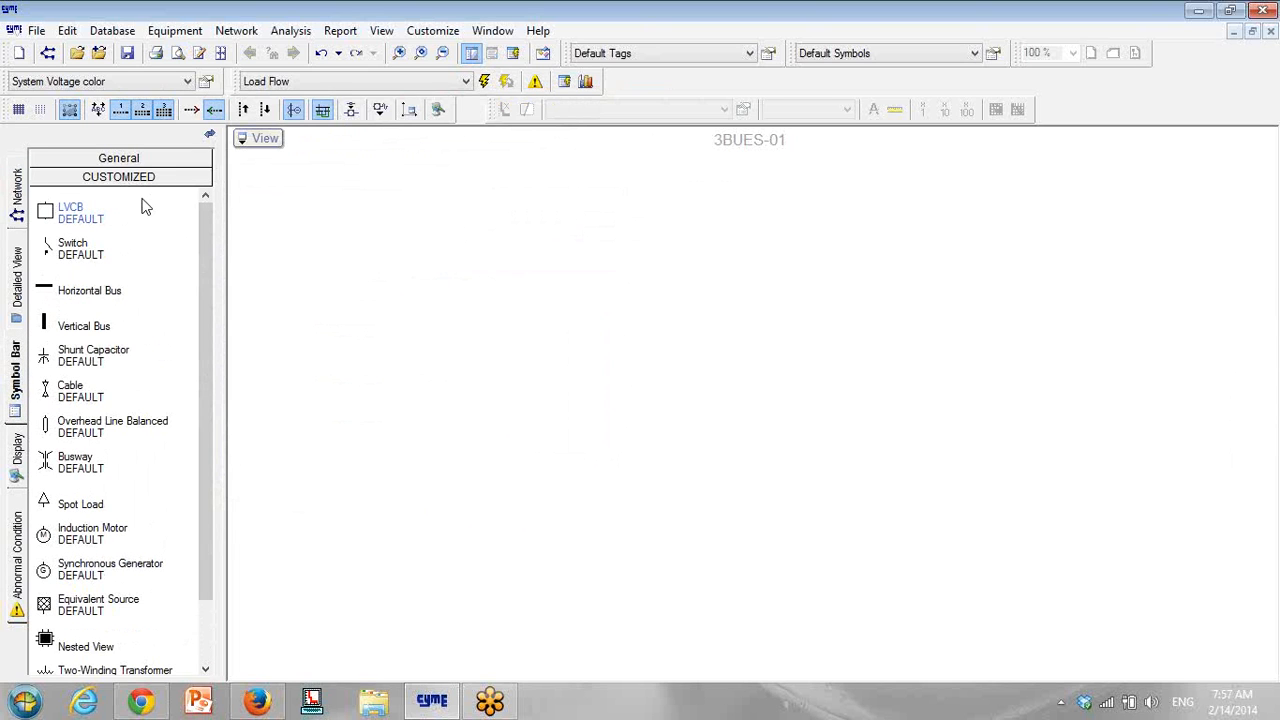
{"action": "mouse_move", "coordinate": [208, 222]}
{"action": "left_mouse_down"}
{"action": "mouse_move", "coordinate": [206, 270]}
{"action": "mouse_move", "coordinate": [205, 221]}
{"action": "left_mouse_up"}
{"action": "left_click_drag", "start_coordinate": [75, 290], "coordinate": [500, 220]}
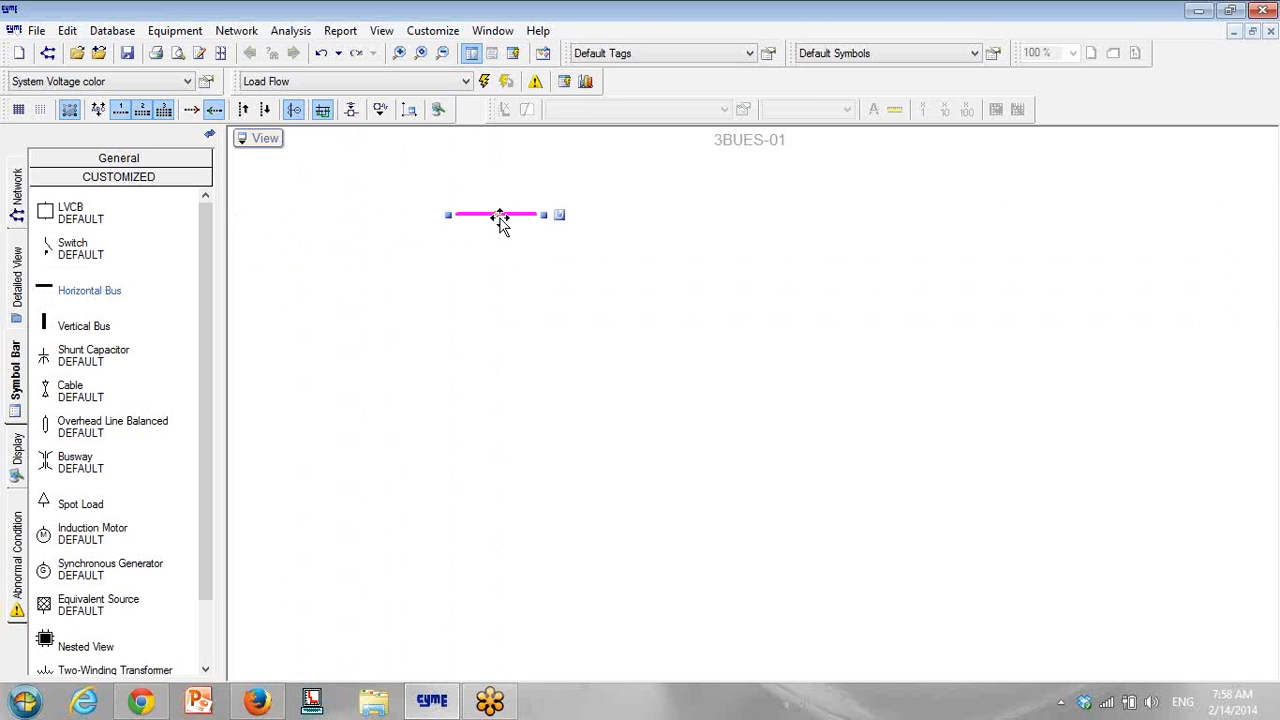
{"action": "left_click_drag", "start_coordinate": [48, 296], "coordinate": [846, 428]}
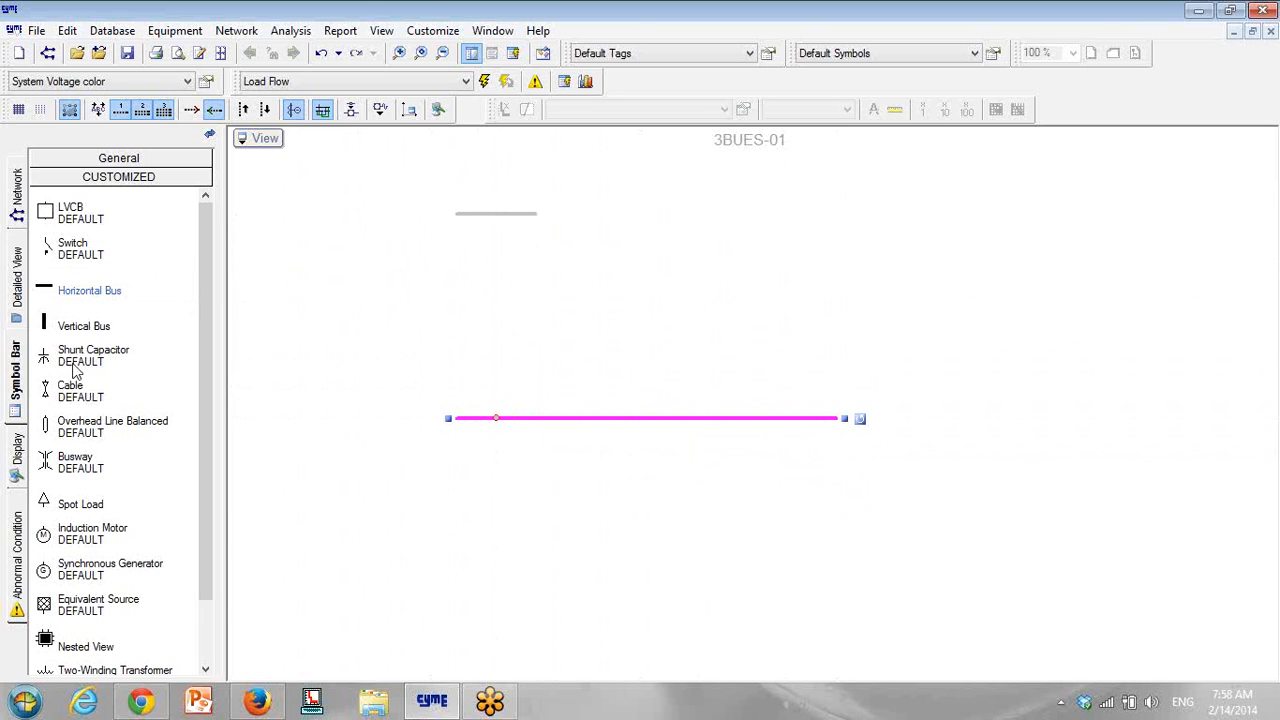
{"action": "left_click_drag", "start_coordinate": [46, 290], "coordinate": [763, 557]}
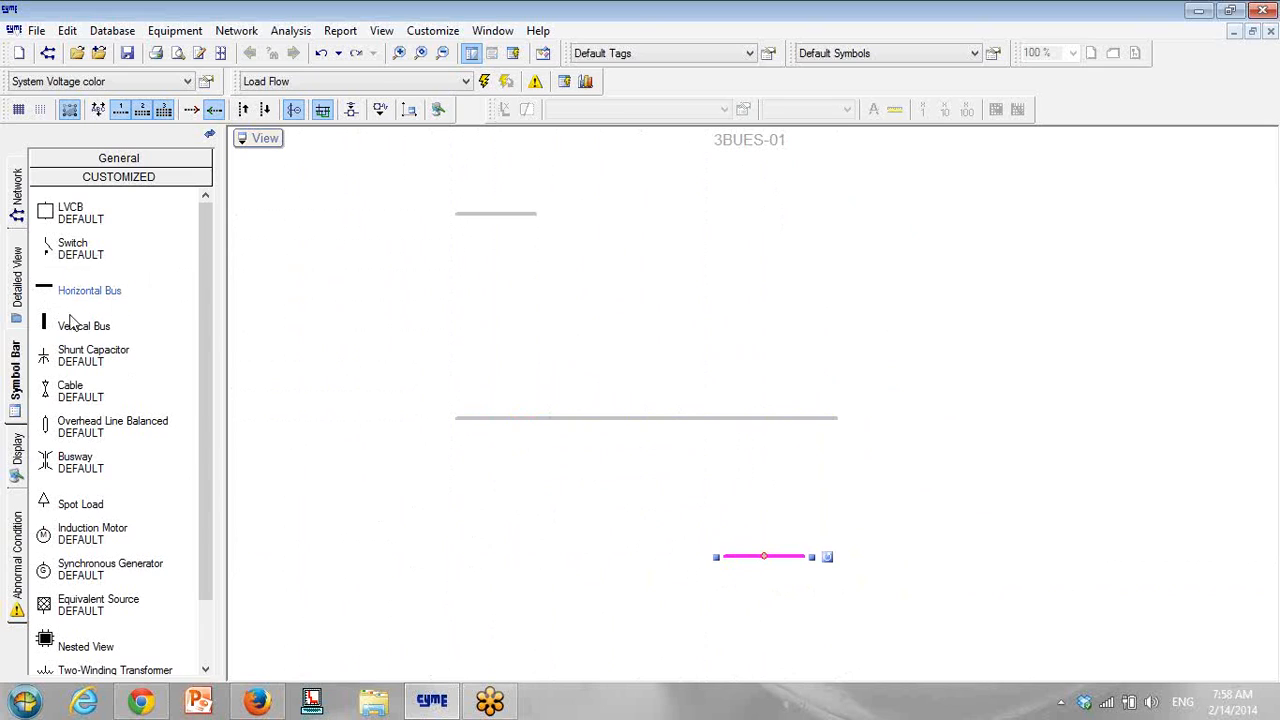
Step: Connect a default equivalent source to the short upper bus
{"action": "left_click_drag", "start_coordinate": [98, 600], "coordinate": [508, 222]}
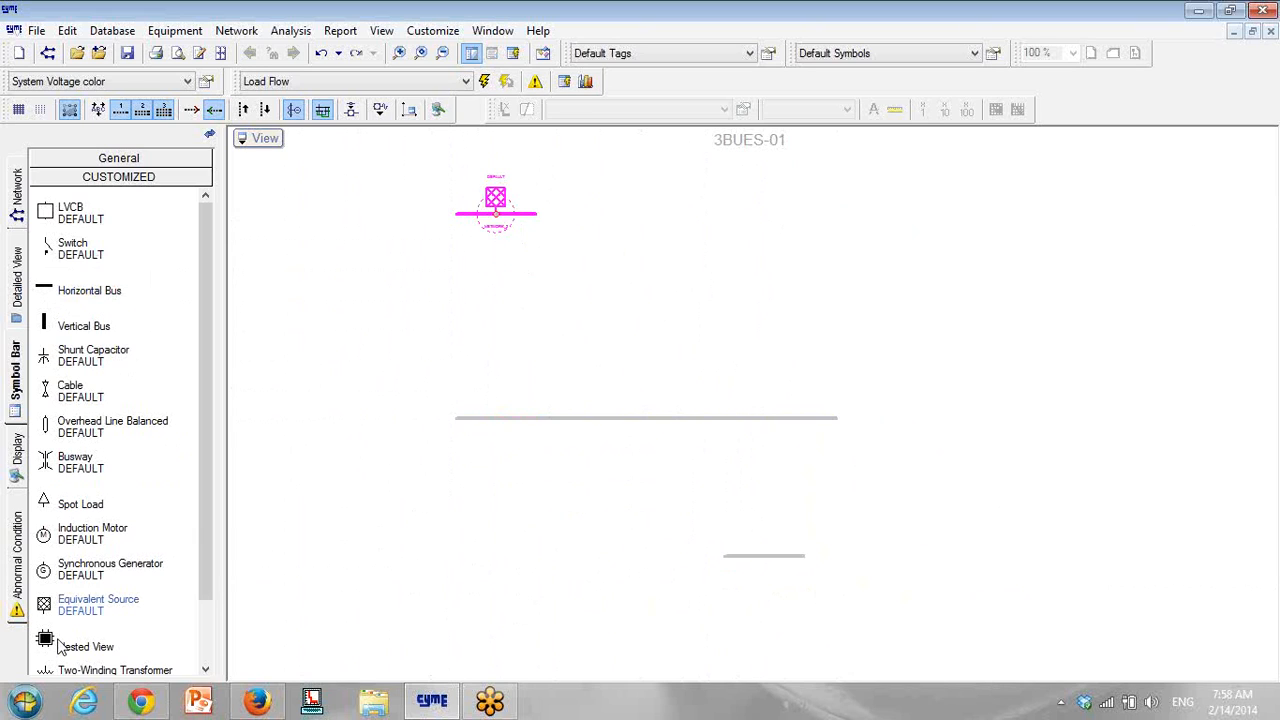
Step: Link the upper bus to the long bus with a default two-winding transformer and the long bus to the lower bus with a default cable
{"action": "left_click_drag", "start_coordinate": [207, 540], "coordinate": [213, 634]}
{"action": "left_click_drag", "start_coordinate": [46, 602], "coordinate": [498, 419]}
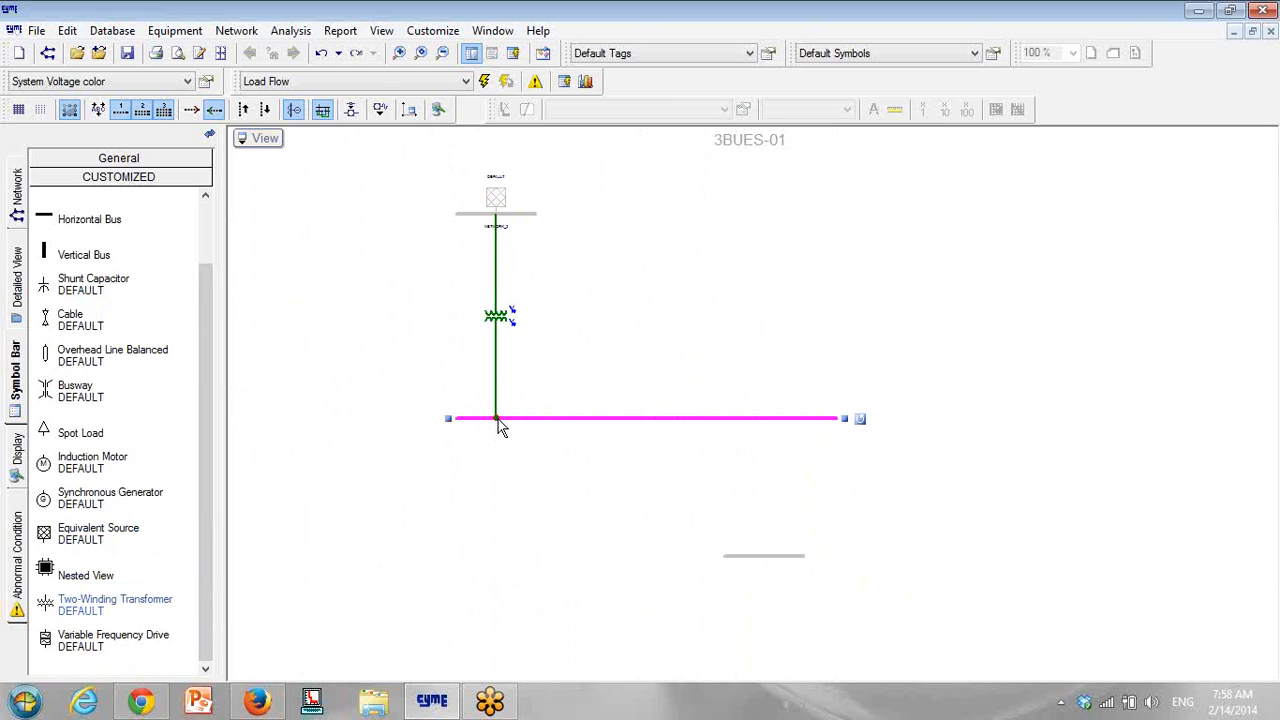
{"action": "left_click_drag", "start_coordinate": [46, 322], "coordinate": [760, 562]}
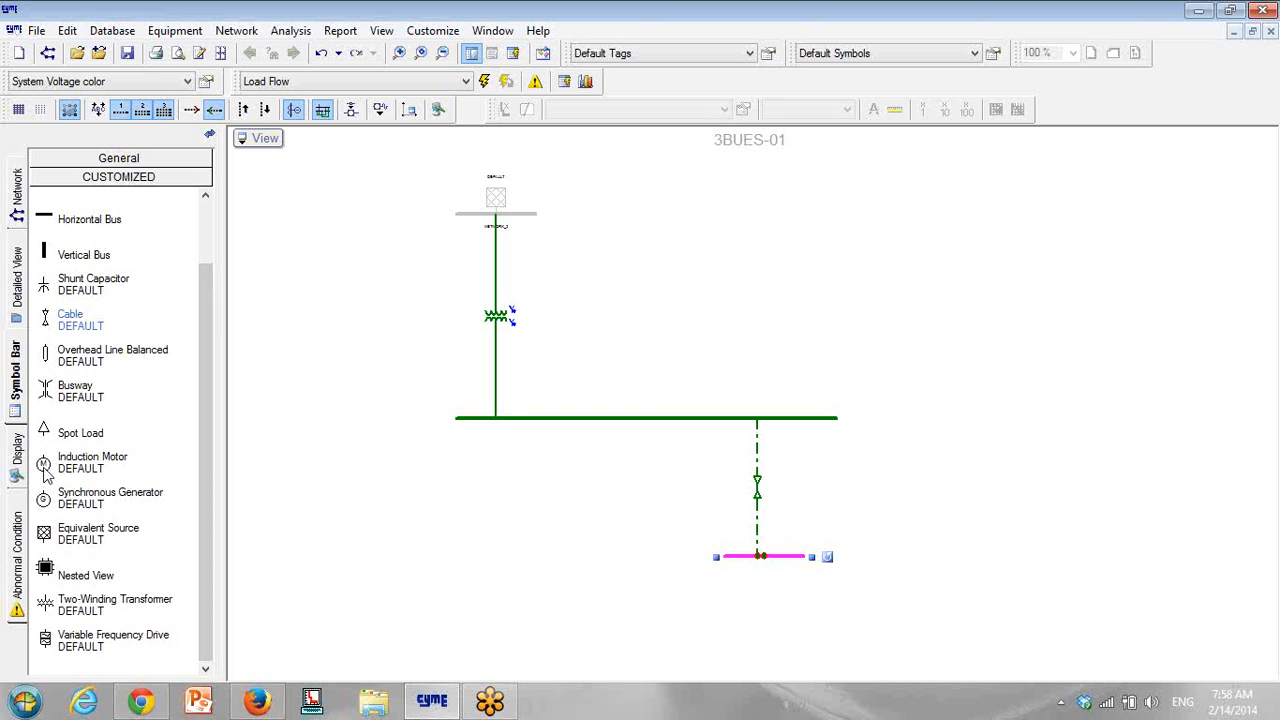
Step: Attach a spot load below the short lower bus and a default induction motor below the left part of the long bus
{"action": "left_click_drag", "start_coordinate": [50, 438], "coordinate": [770, 608]}
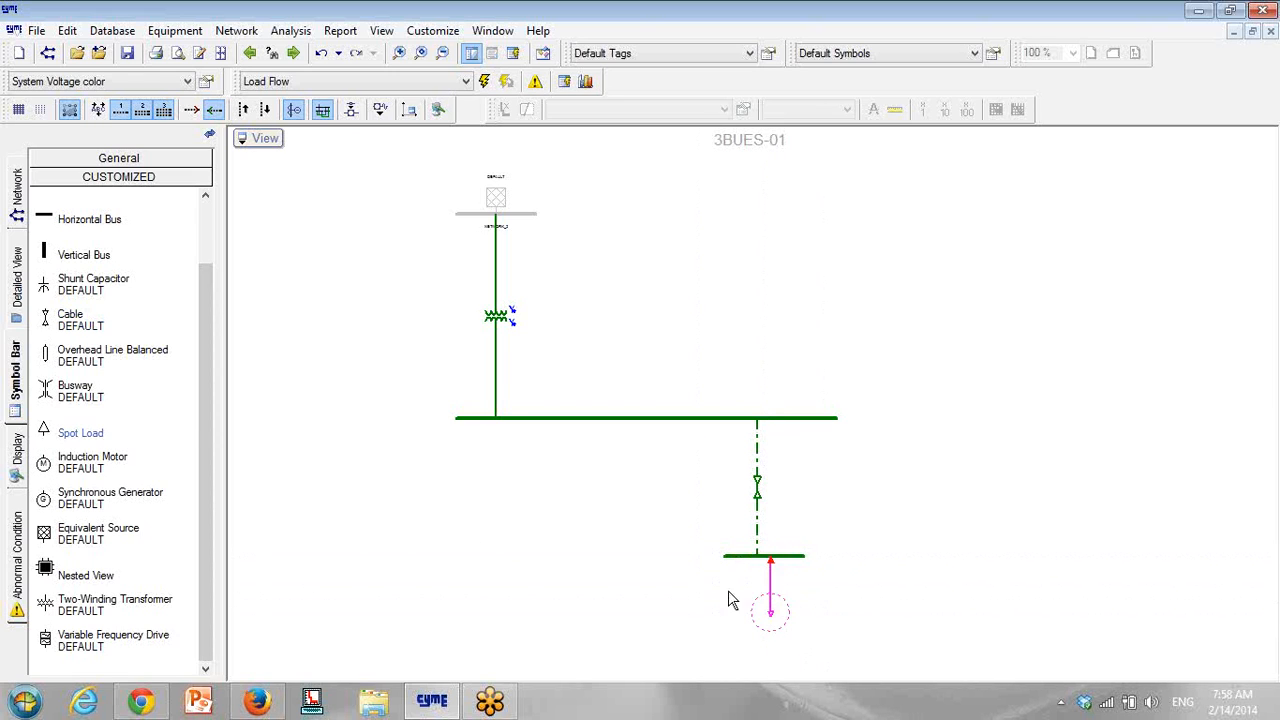
{"action": "left_click_drag", "start_coordinate": [46, 476], "coordinate": [535, 484]}
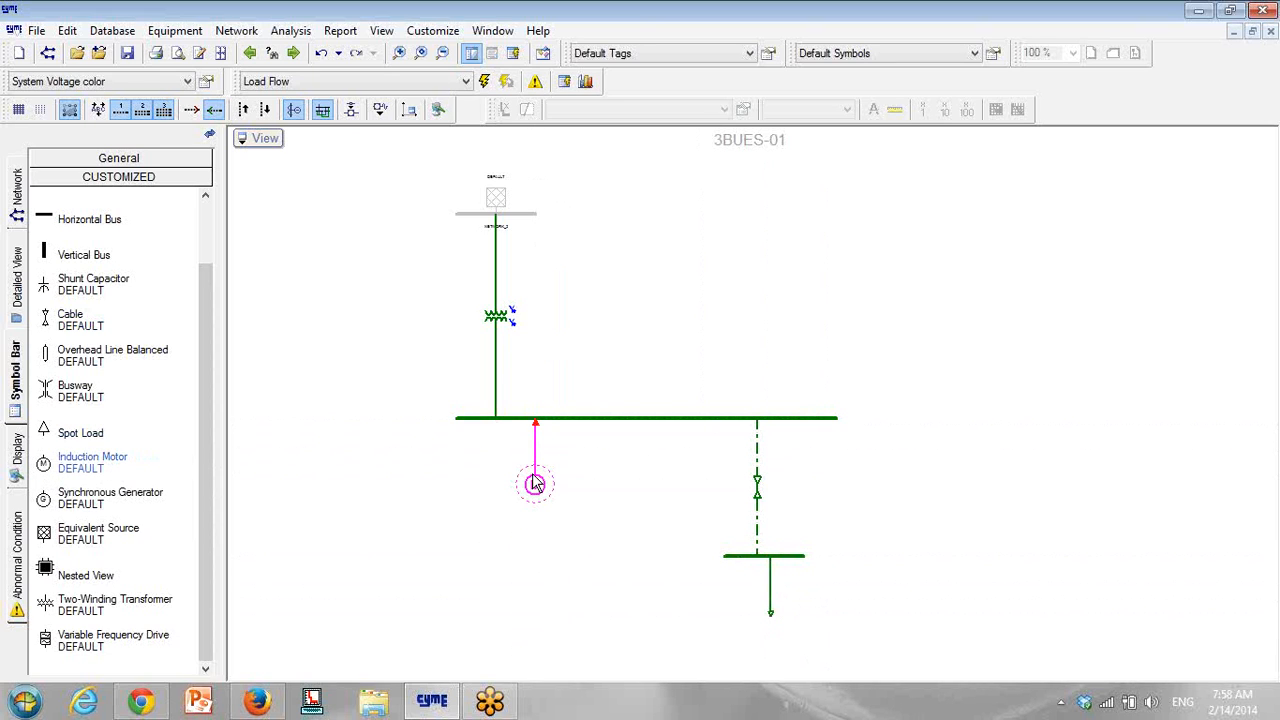
Step: Add a new equivalent source named 33KV to the source equipment list
{"action": "left_click", "coordinate": [176, 32]}
{"action": "left_click", "coordinate": [188, 54]}
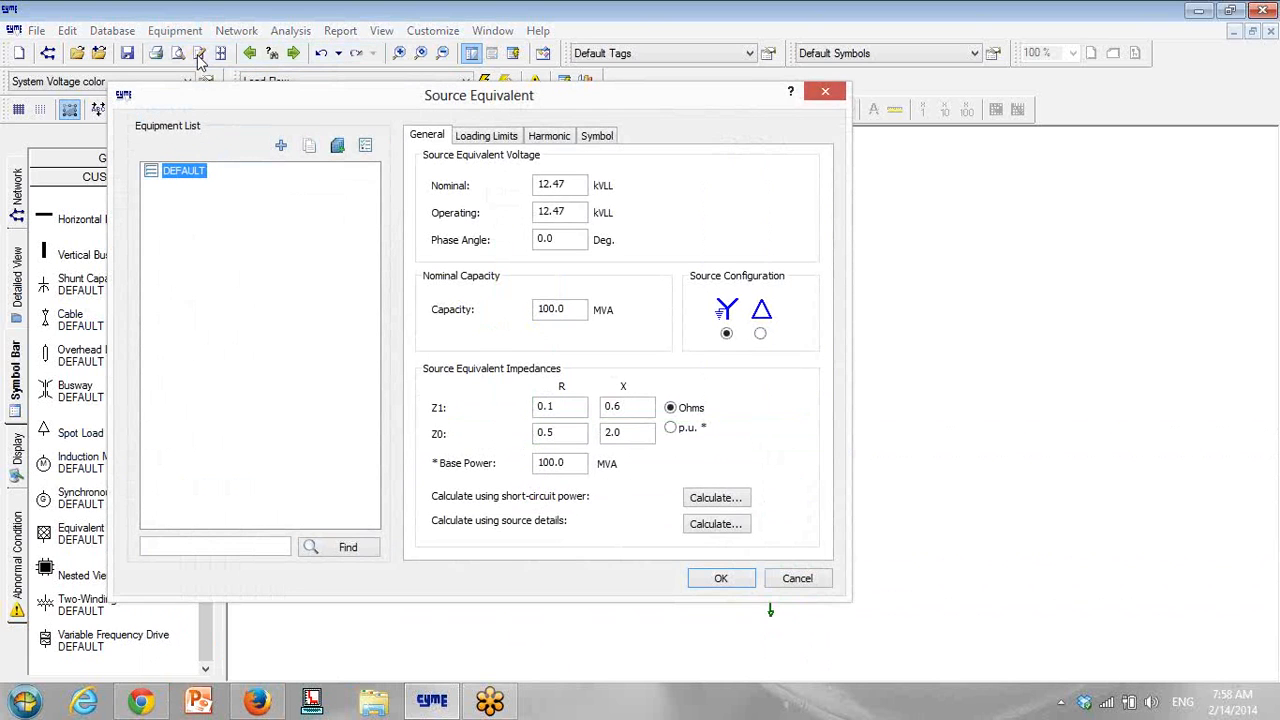
{"action": "left_click", "coordinate": [282, 147]}
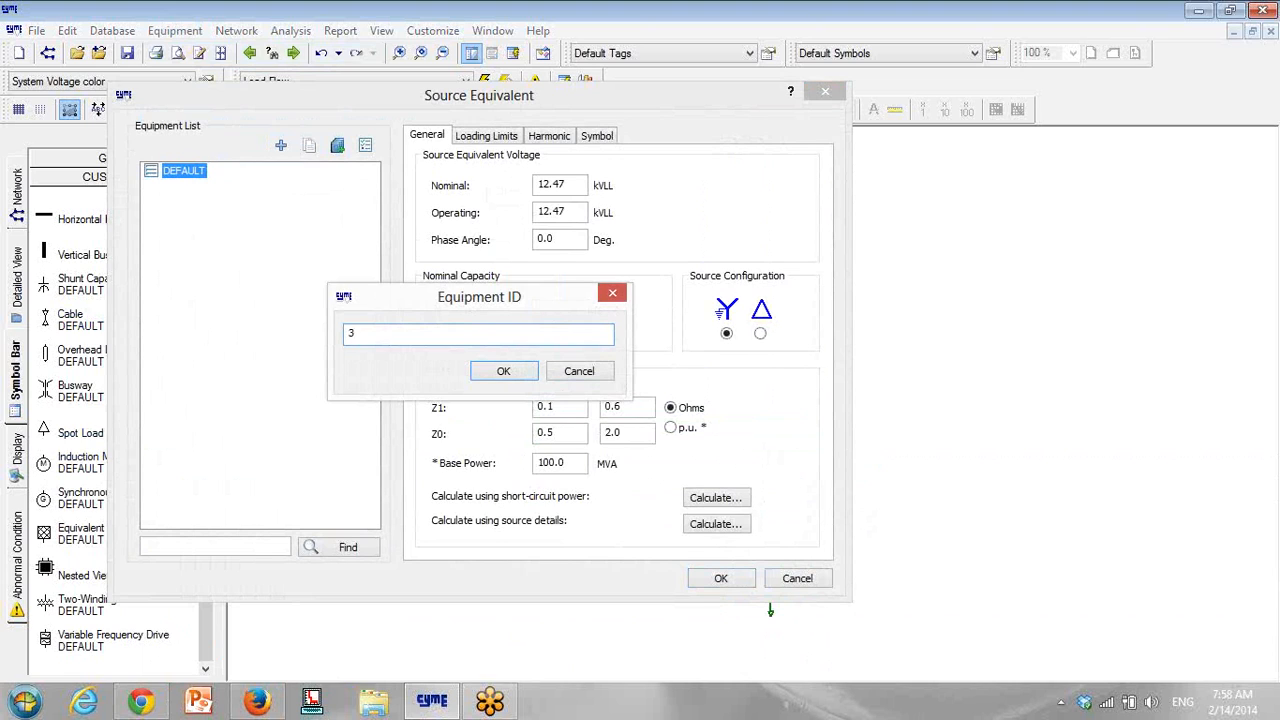
{"action": "key", "text": "Return"}
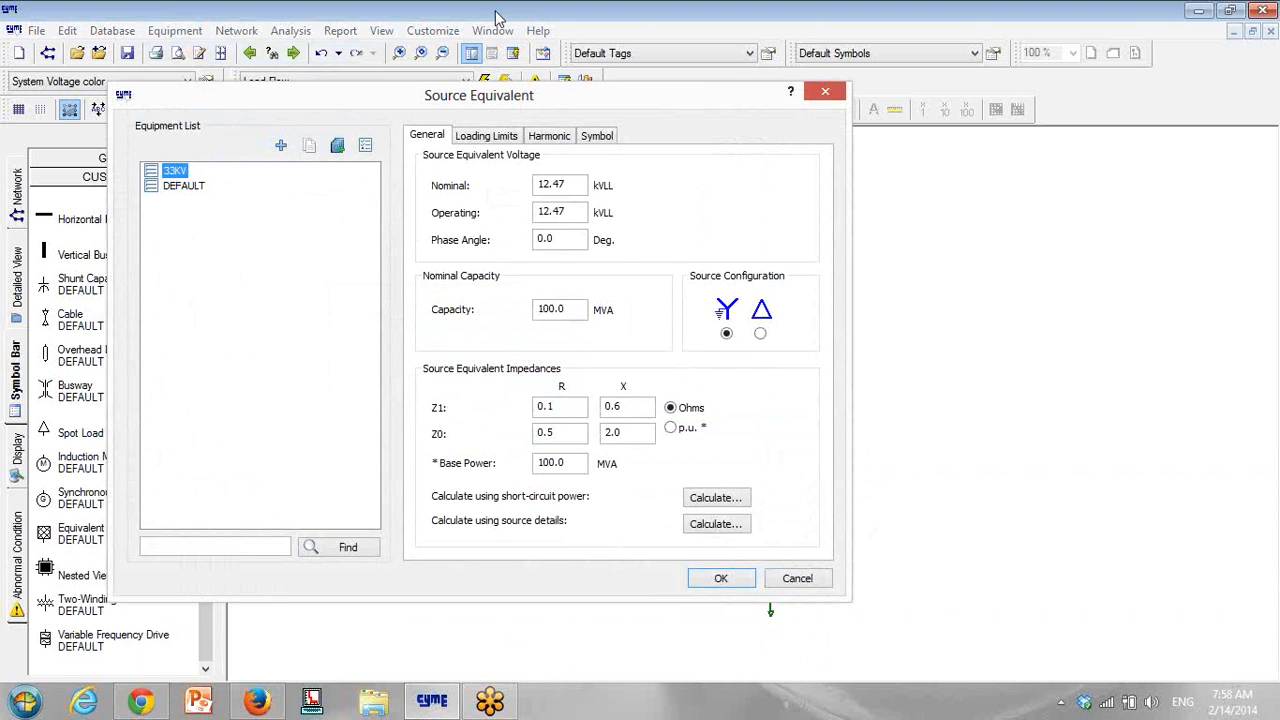
Step: Set the 33KV source's nominal and operating voltages to 33 kVLL and its nominal capacity to 60 MVA
{"action": "double_click", "coordinate": [578, 190]}
{"action": "type", "text": "33"}
{"action": "double_click", "coordinate": [584, 211]}
{"action": "type", "text": "3"}
{"action": "double_click", "coordinate": [561, 313]}
{"action": "type", "text": "60"}
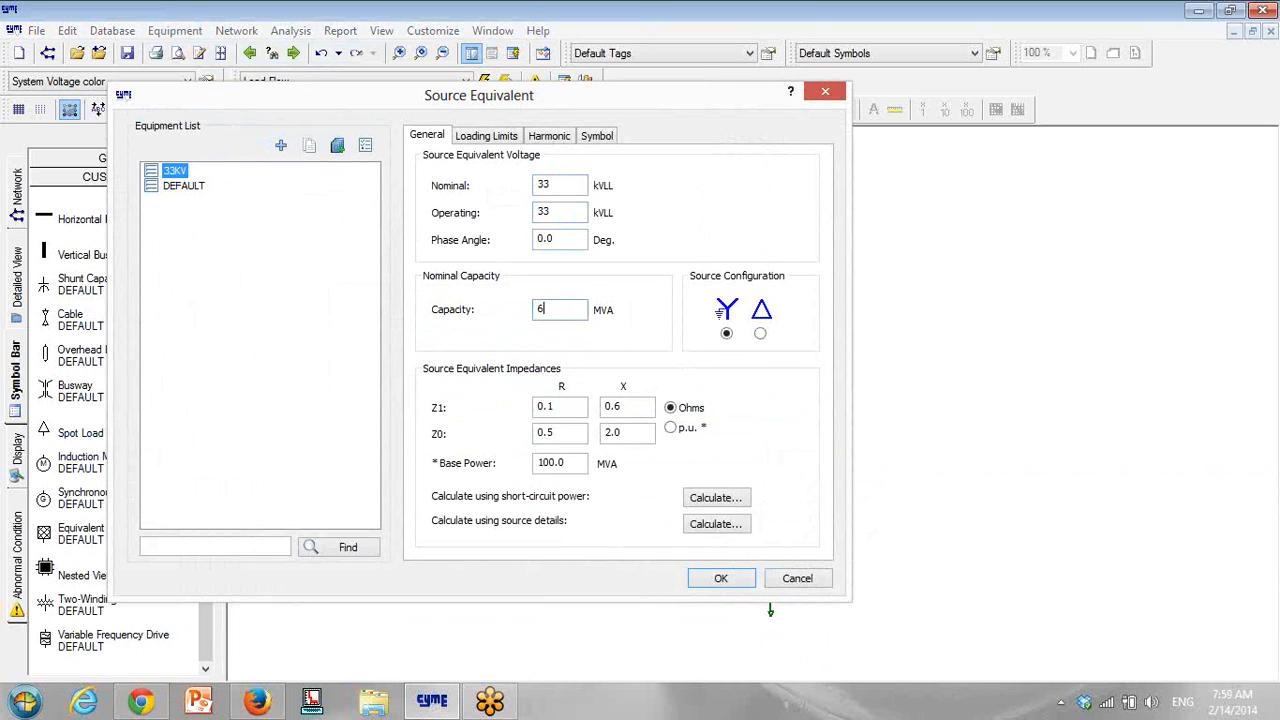
Step: Calculate the source impedances from short-circuit powers of 900 MVA three-phase and 200 MVA single-phase, with both X/R ratios set to 10
{"action": "left_click", "coordinate": [715, 497]}
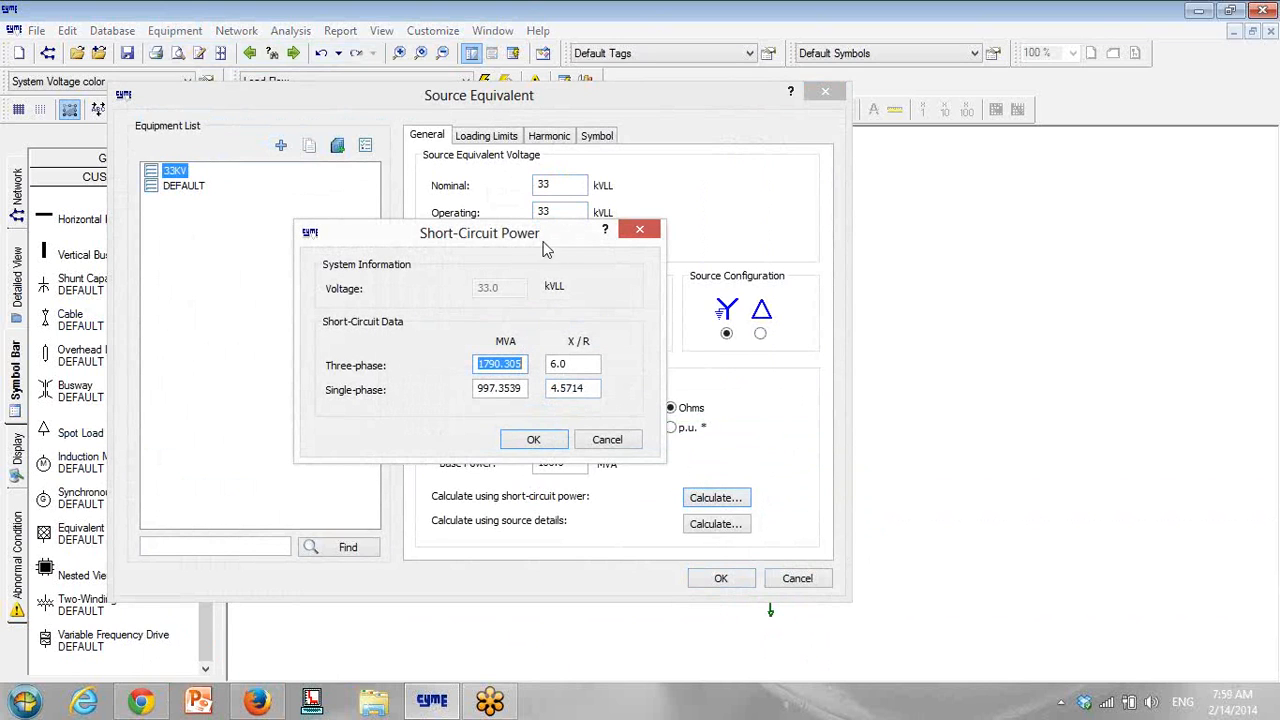
{"action": "type", "text": "900"}
{"action": "double_click", "coordinate": [506, 387]}
{"action": "type", "text": "200"}
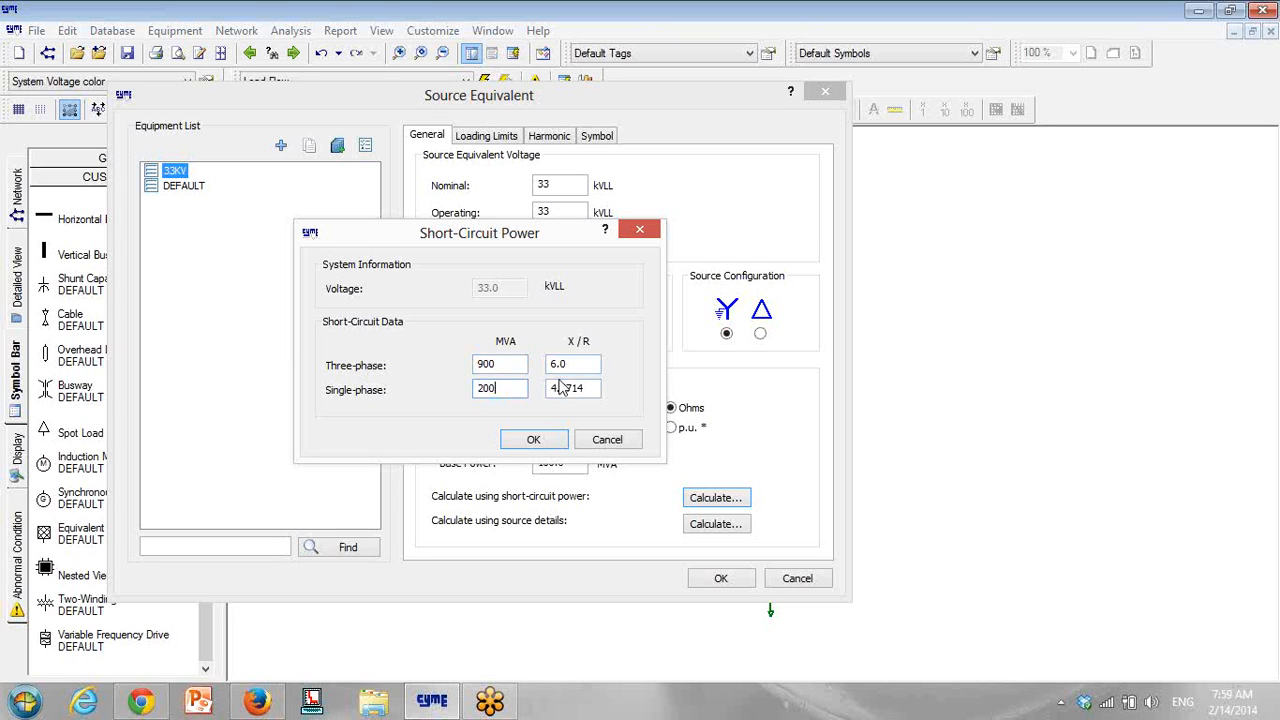
{"action": "type", "text": "10"}
{"action": "double_click", "coordinate": [575, 389]}
{"action": "type", "text": "10"}
{"action": "left_click_drag", "start_coordinate": [577, 240], "coordinate": [397, 165]}
{"action": "left_click", "coordinate": [355, 368]}
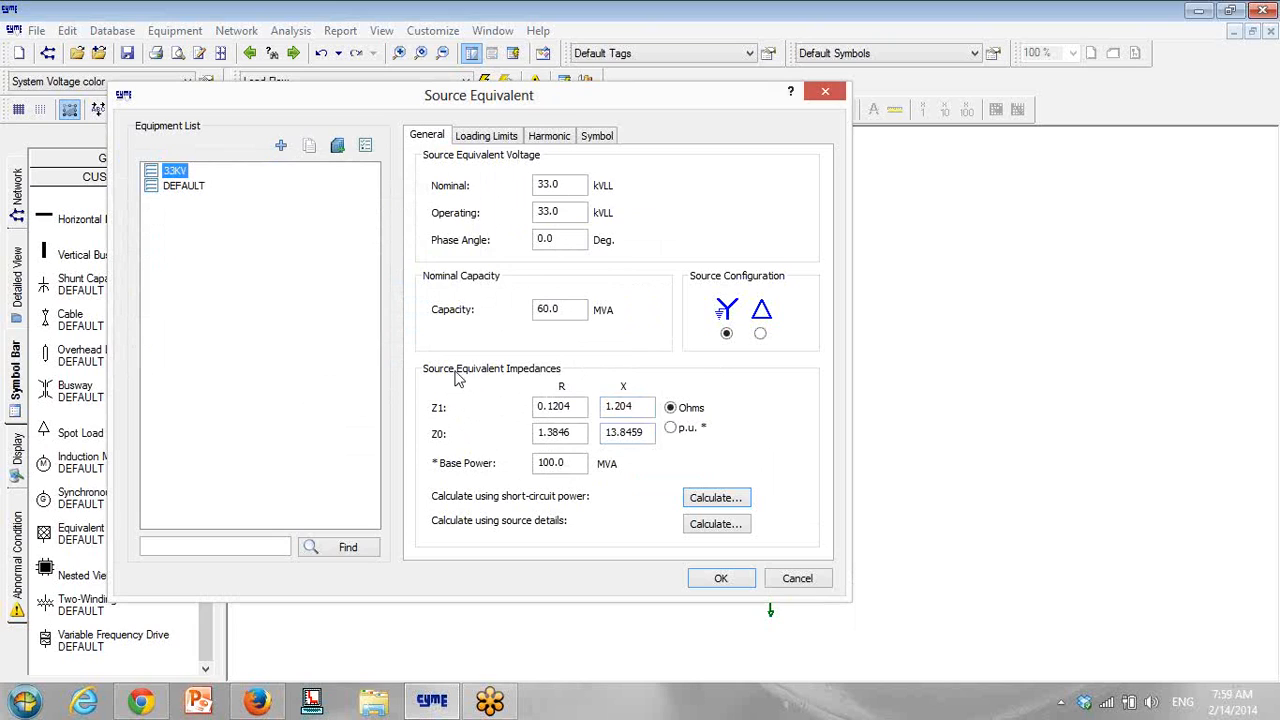
Step: Check the source impedances in p.u., switch them back to ohms and accept the 33KV source data
{"action": "left_click", "coordinate": [671, 428]}
{"action": "left_click", "coordinate": [671, 408]}
{"action": "left_click", "coordinate": [731, 586]}
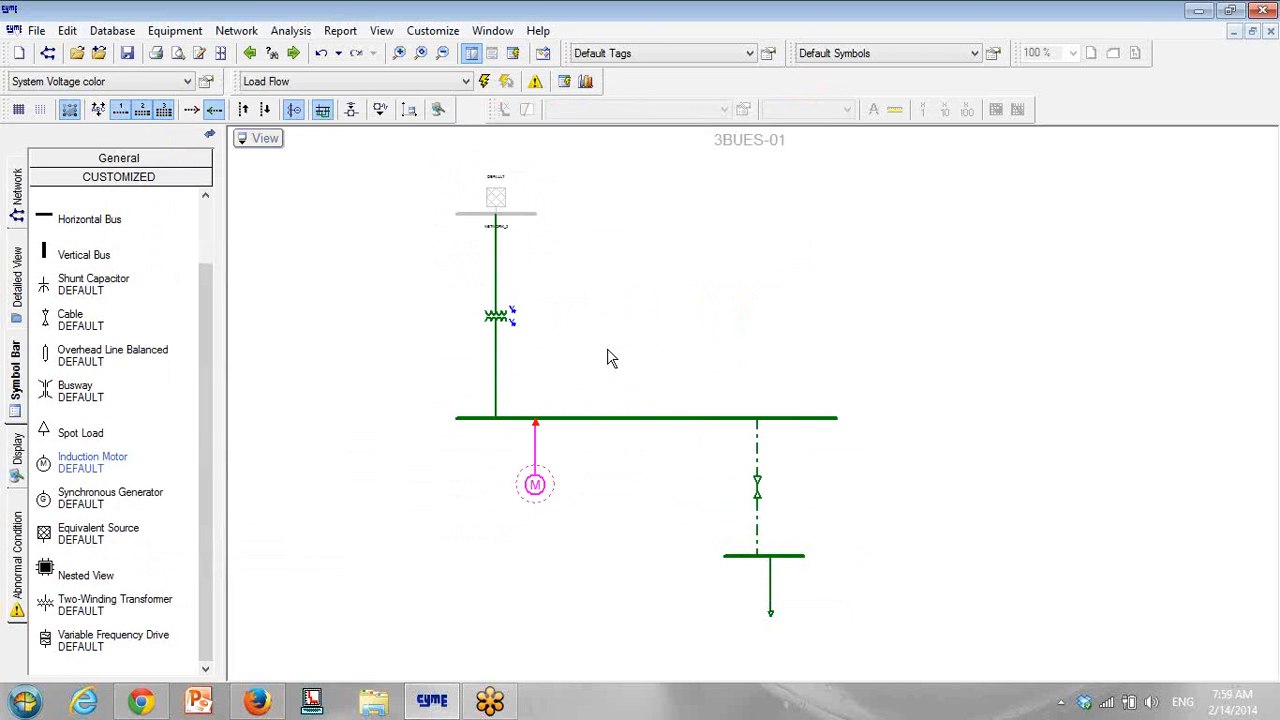
Step: Add a new two-winding transformer named 33/6KV-15MVA to the transformer equipment list
{"action": "left_click", "coordinate": [175, 30]}
{"action": "mouse_move", "coordinate": [226, 102]}
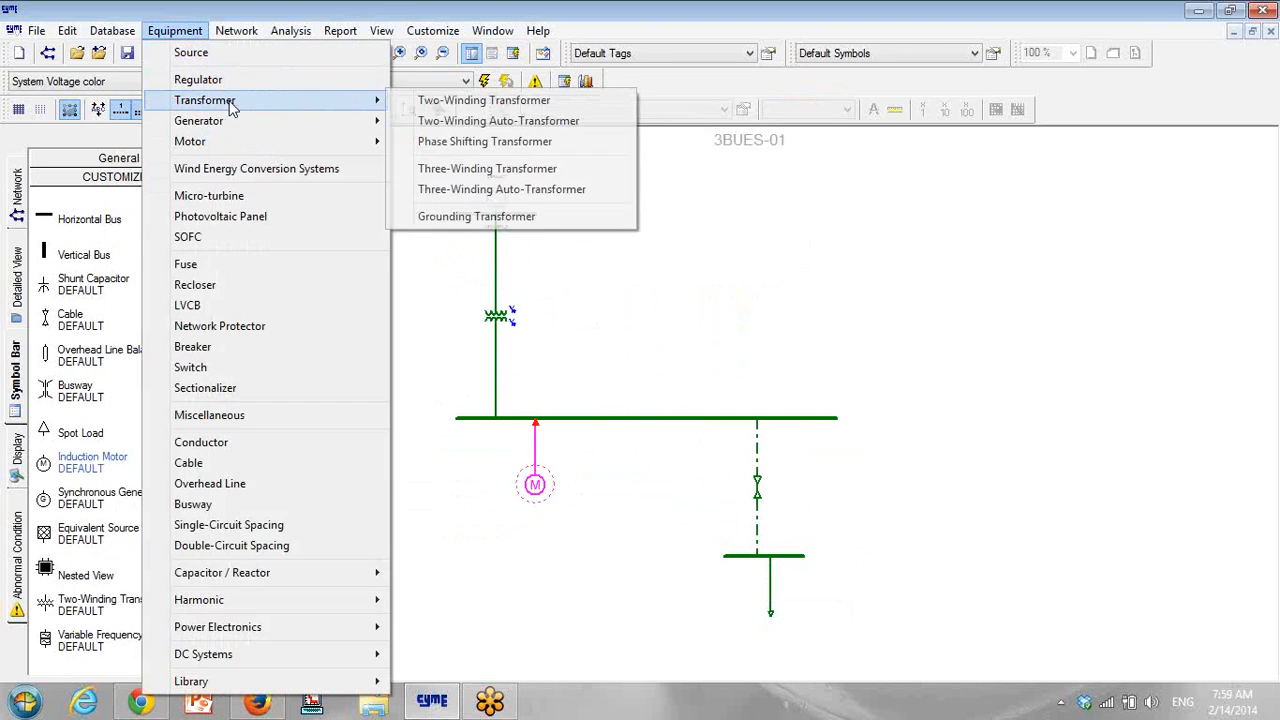
{"action": "left_click", "coordinate": [478, 108]}
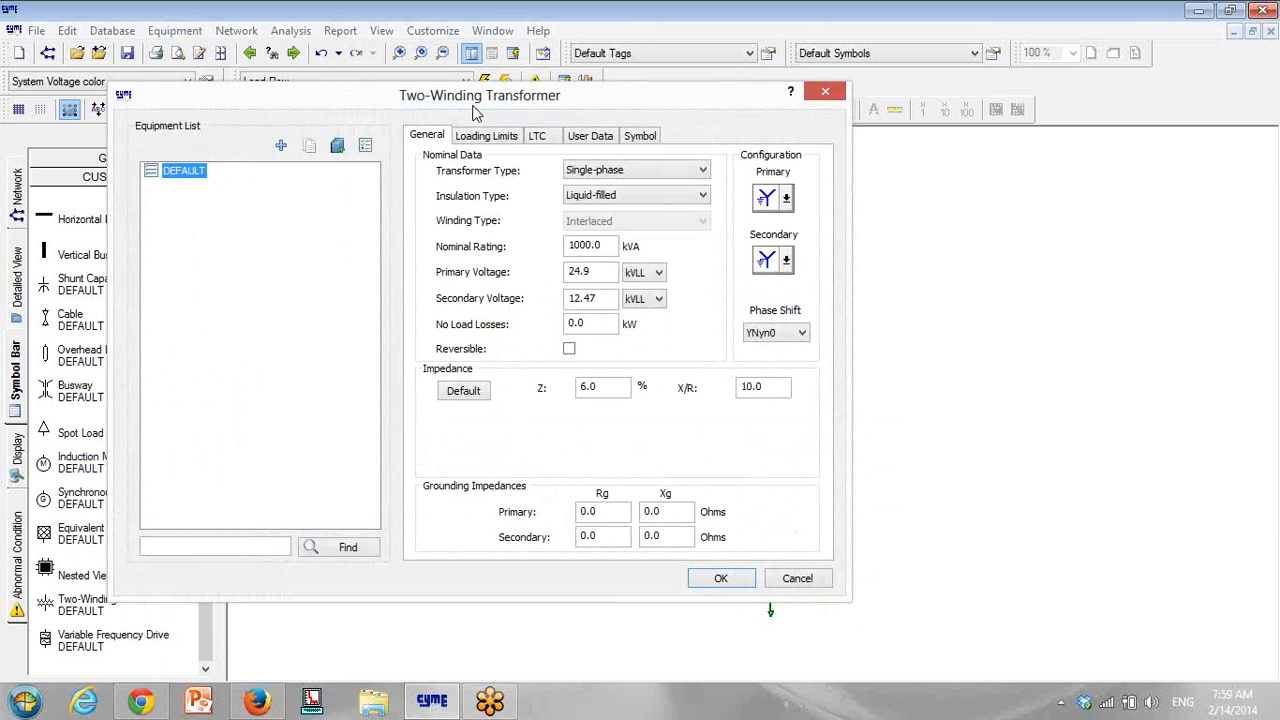
{"action": "left_click", "coordinate": [284, 147]}
{"action": "type", "text": "33"}
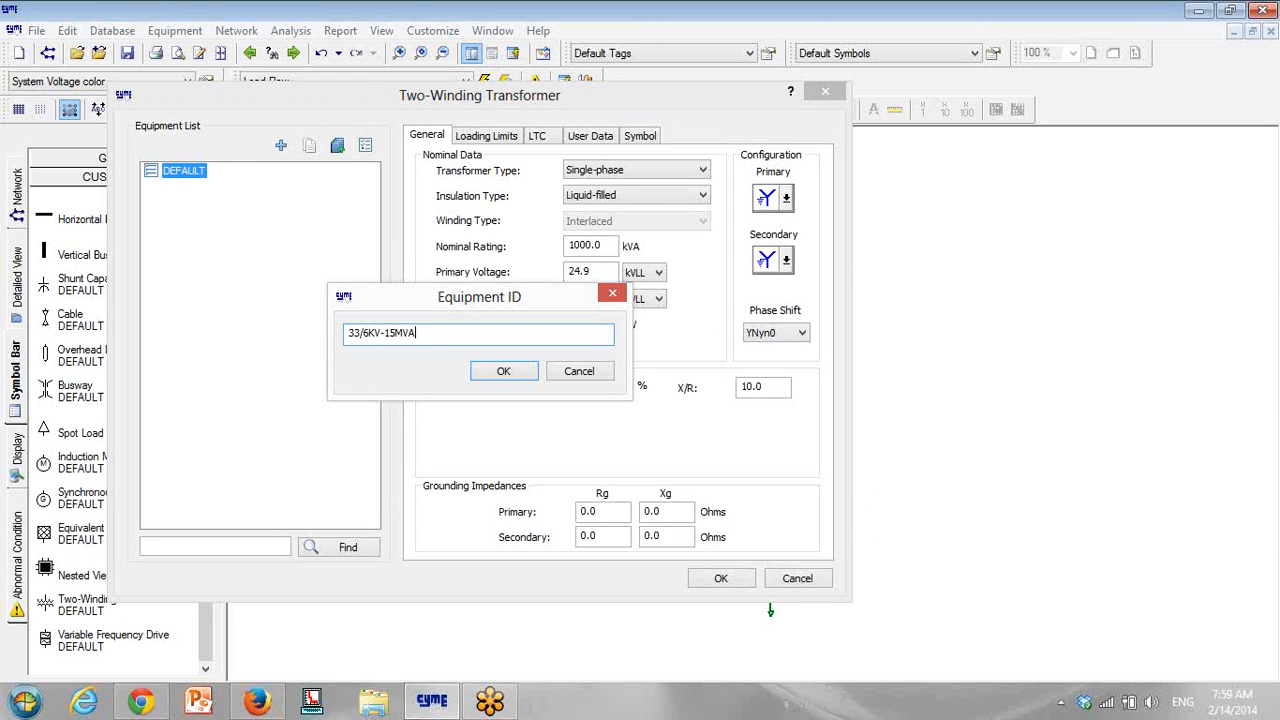
{"action": "type", "text": "/6KV-15MVA"}
{"action": "left_click", "coordinate": [504, 371]}
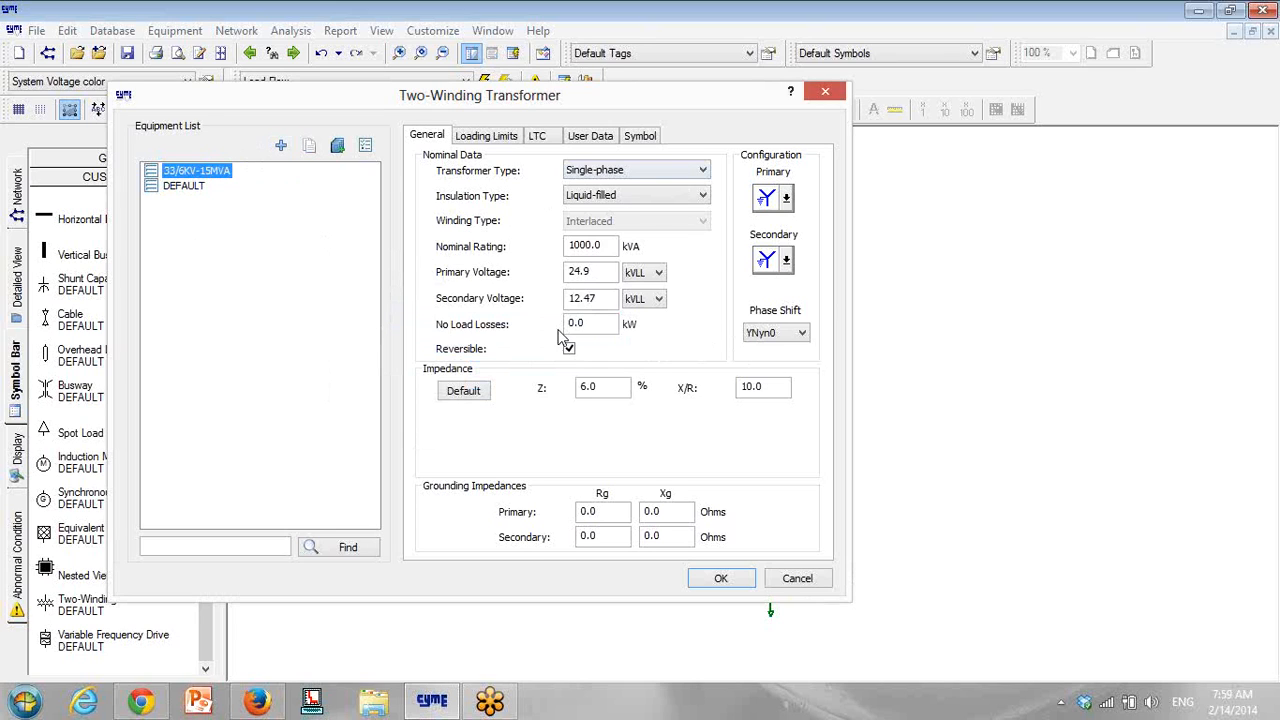
Step: Define the 33/6KV-15MVA transformer as a three-phase shell type with a nominal rating of 15000 kVA
{"action": "left_click", "coordinate": [620, 172]}
{"action": "left_click", "coordinate": [598, 200]}
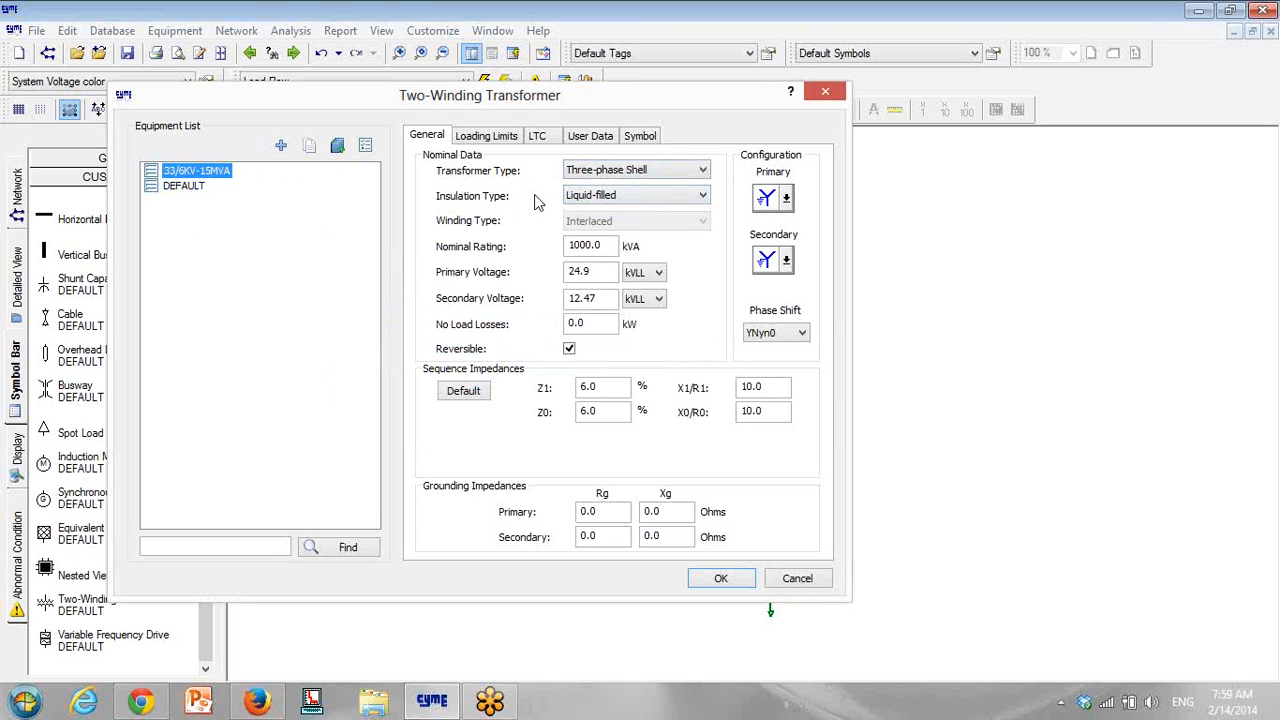
{"action": "double_click", "coordinate": [600, 250]}
{"action": "type", "text": "1"}
Step: Set the transformer to 33 kVLL primary, 6 kVLL secondary and 150 kW no-load losses, and apply the default sequence impedances
{"action": "double_click", "coordinate": [597, 273]}
{"action": "type", "text": "33"}
{"action": "double_click", "coordinate": [597, 300]}
{"action": "type", "text": "6"}
{"action": "double_click", "coordinate": [585, 321]}
{"action": "left_click", "coordinate": [463, 392]}
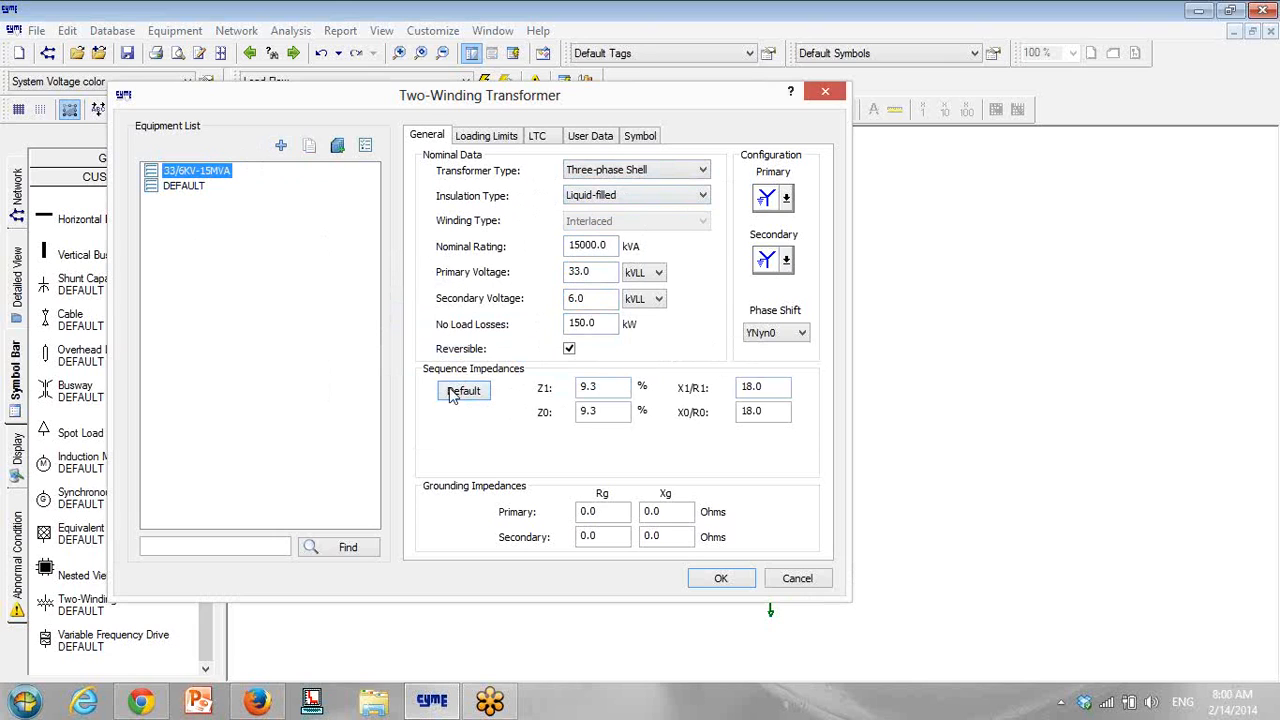
Step: Configure the transformer's primary winding as delta with a Dyn11 phase shift and accept the transformer data
{"action": "left_click", "coordinate": [786, 200]}
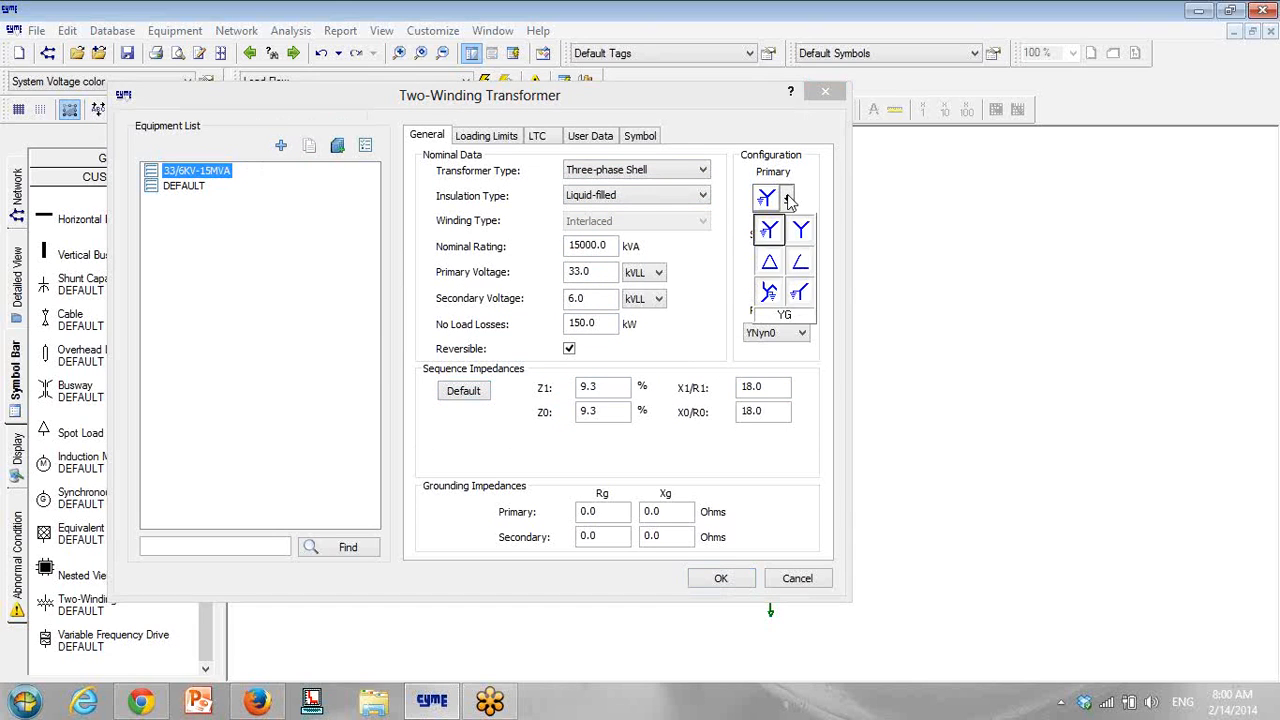
{"action": "left_click", "coordinate": [769, 263]}
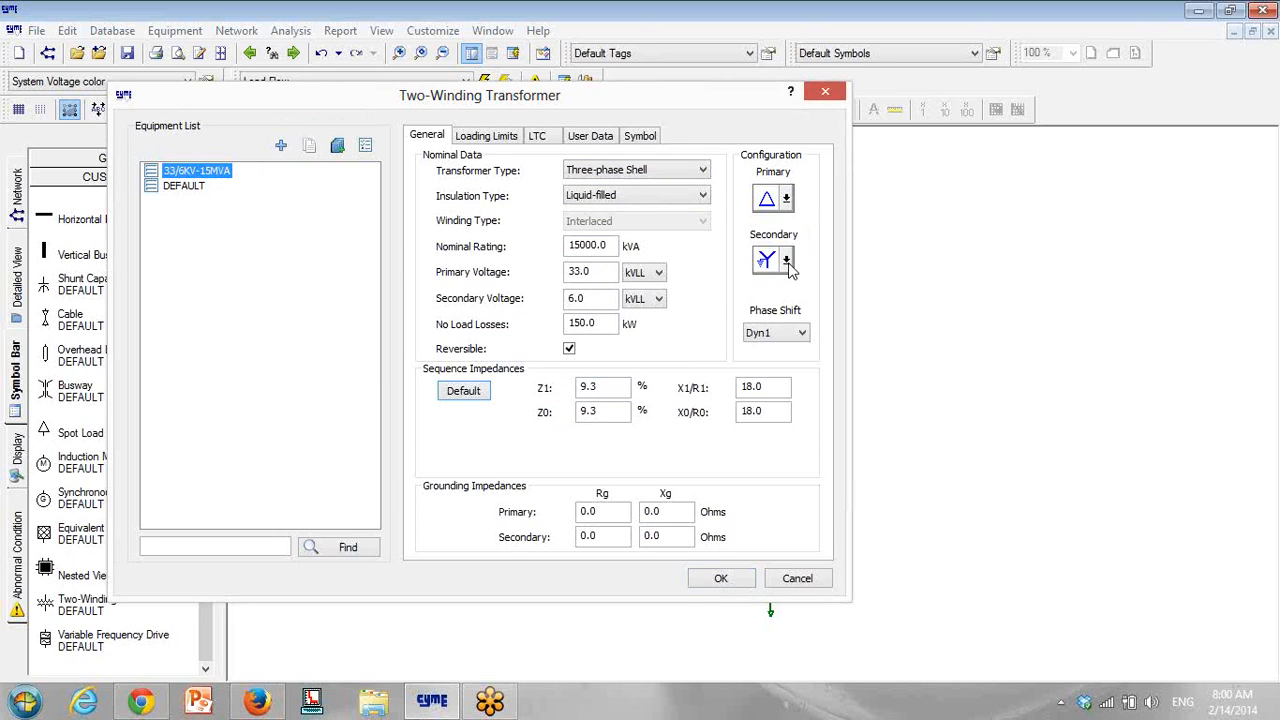
{"action": "left_click", "coordinate": [801, 334]}
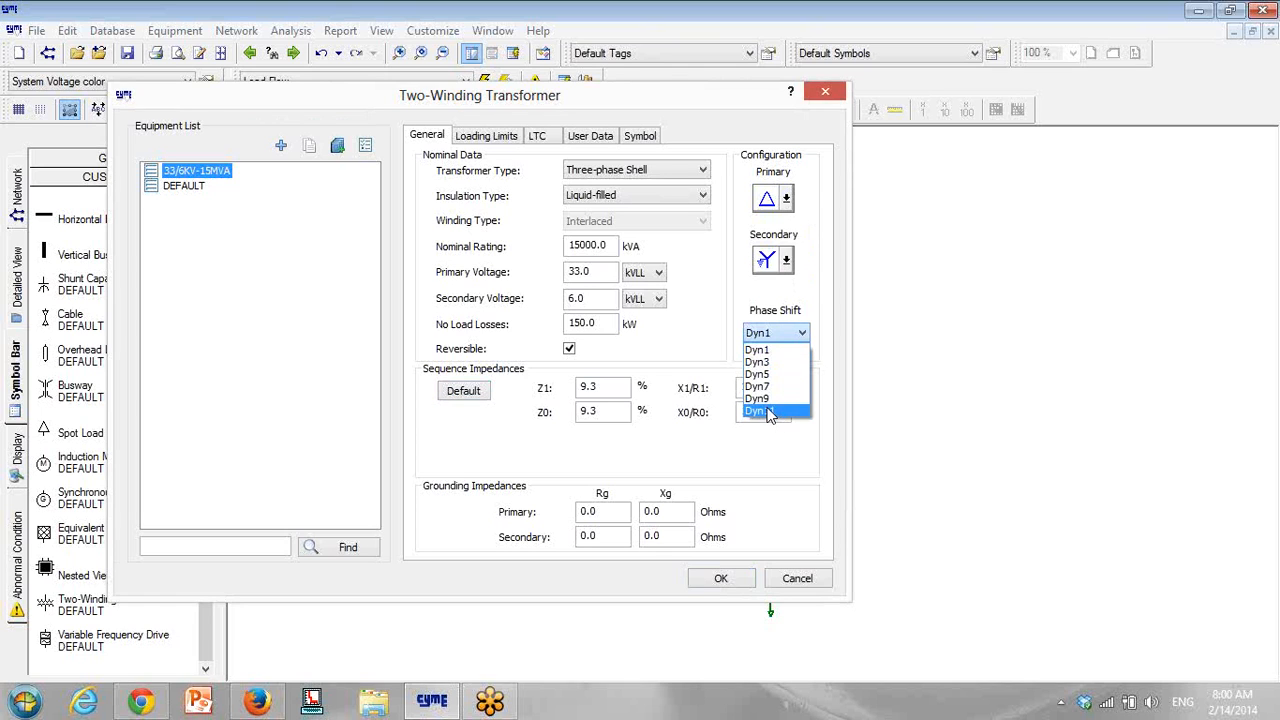
{"action": "left_click", "coordinate": [770, 411]}
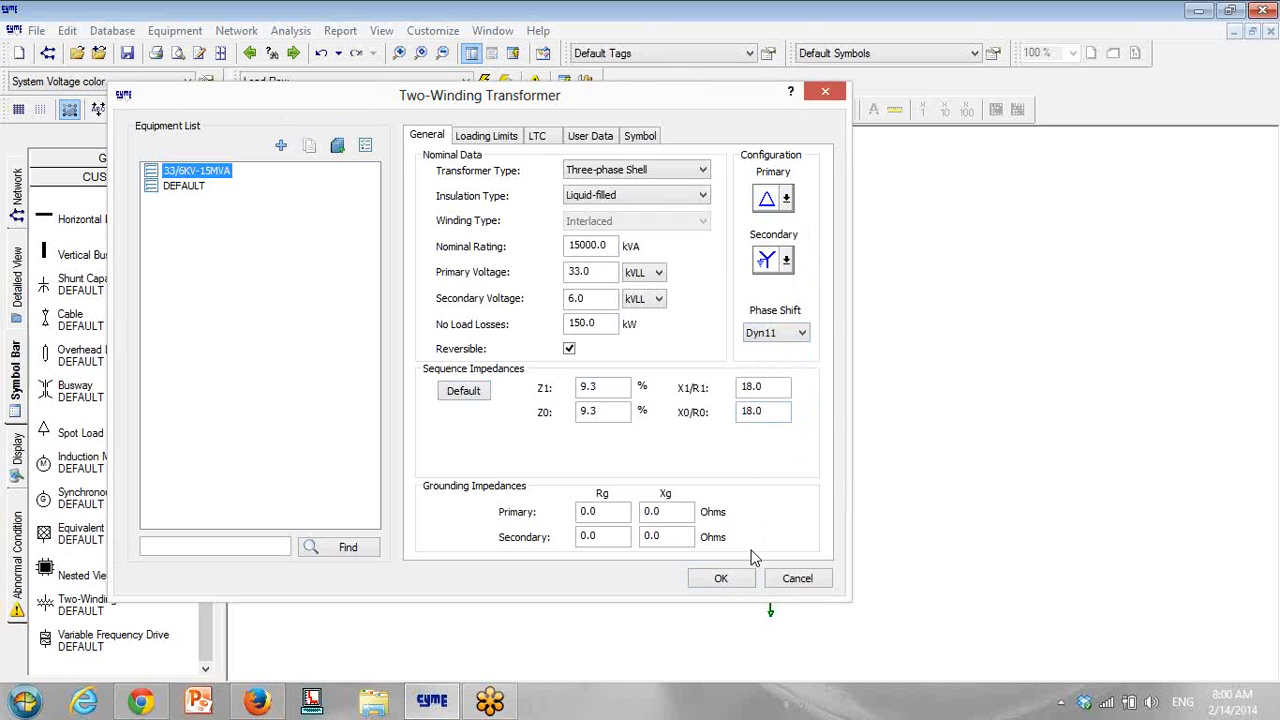
{"action": "left_click", "coordinate": [735, 579]}
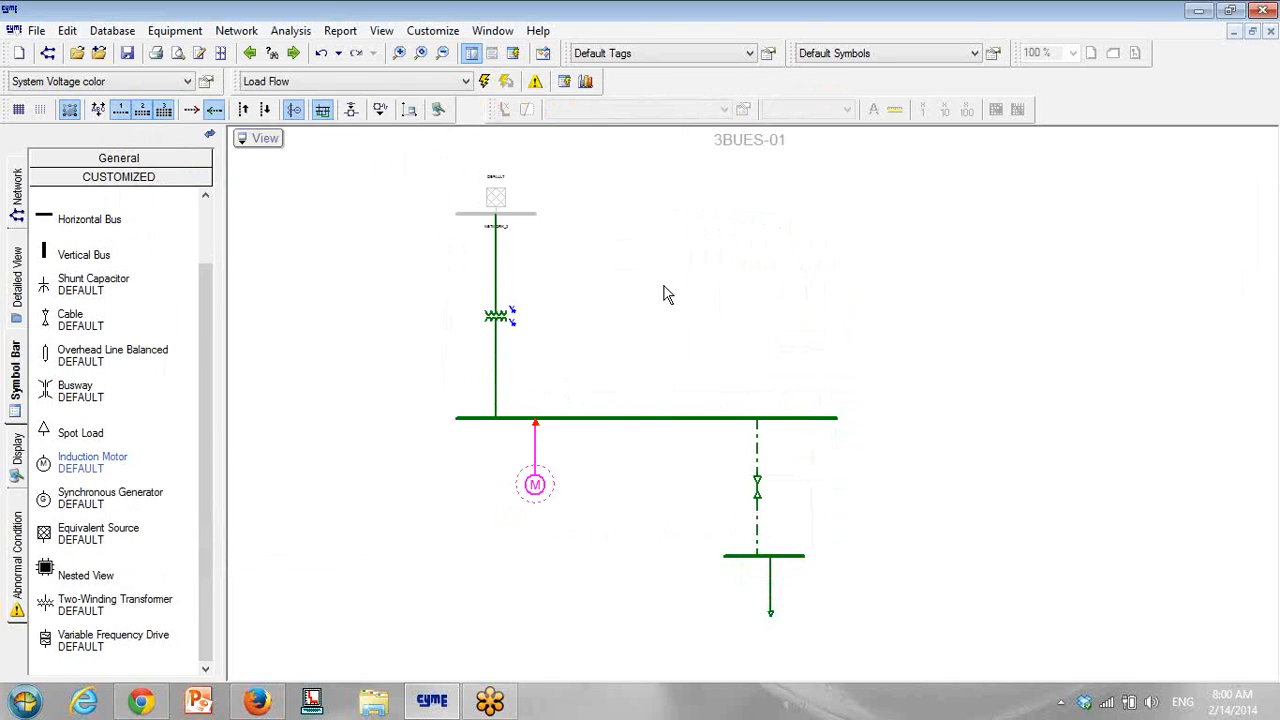
Step: Import the 6.6KV_2346HP_PF=93% motor from the CYME library into the induction motor equipment list
{"action": "left_click", "coordinate": [175, 31]}
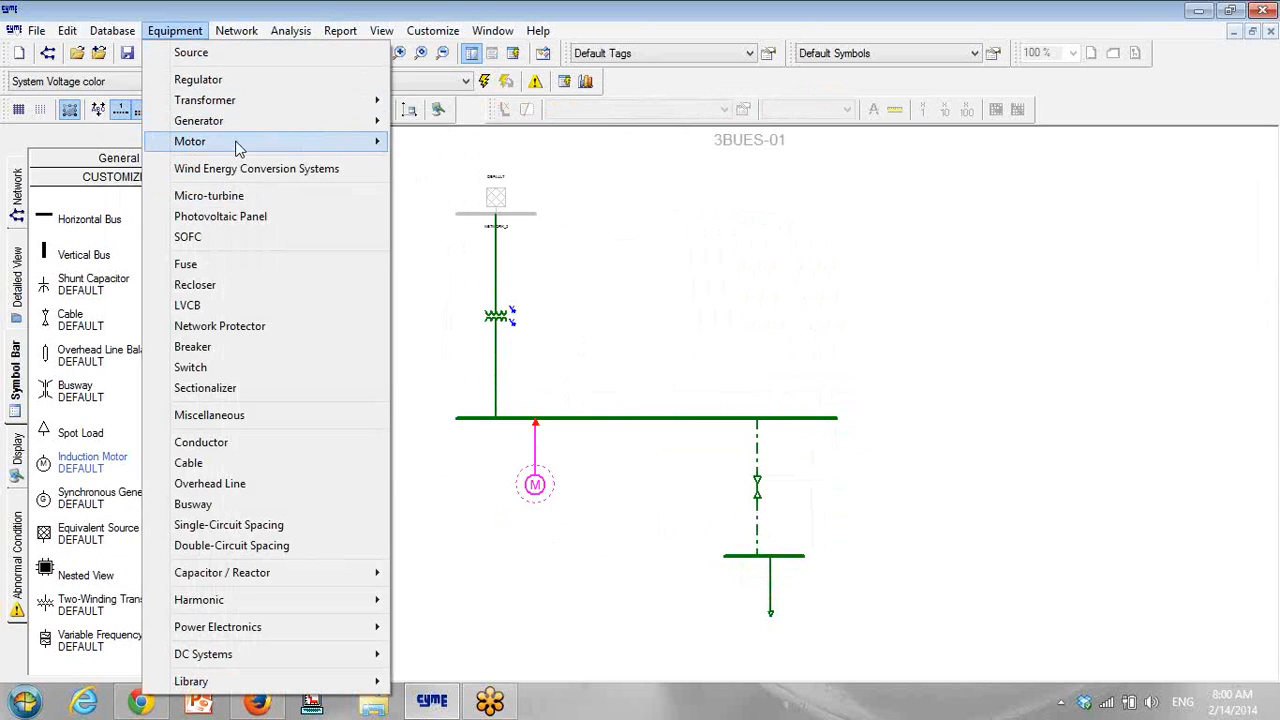
{"action": "mouse_move", "coordinate": [377, 146]}
{"action": "left_click", "coordinate": [456, 143]}
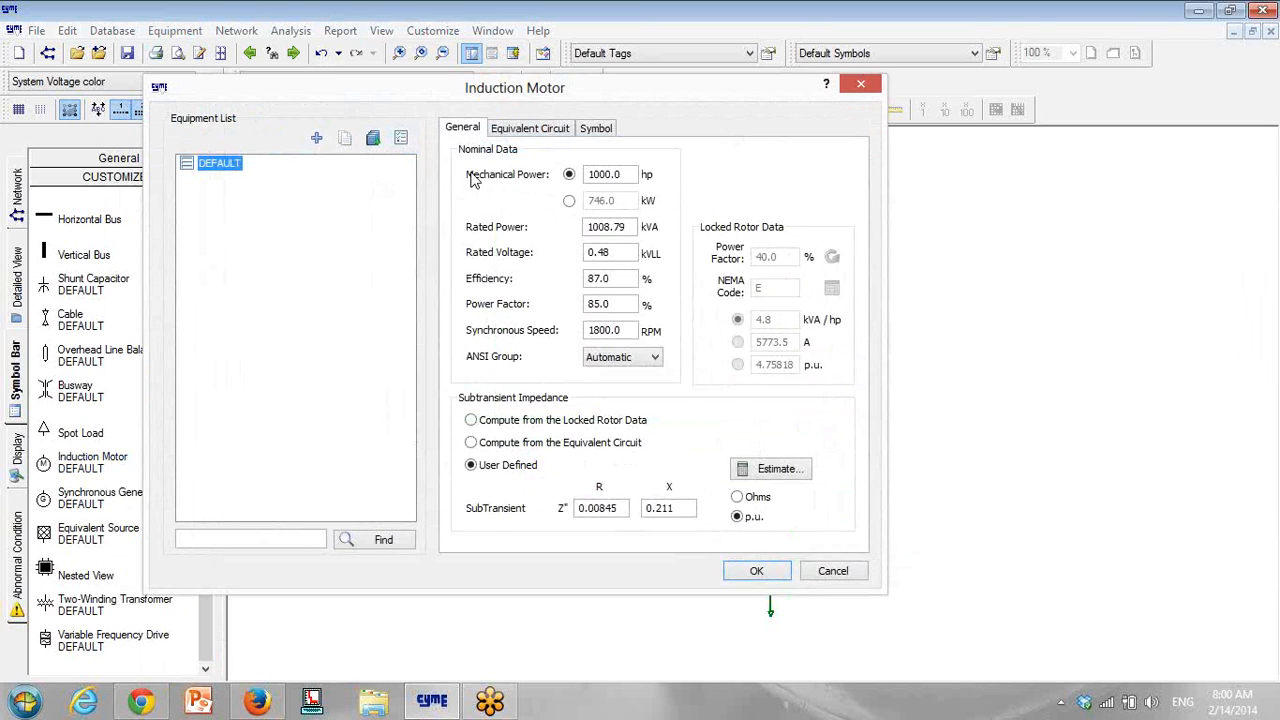
{"action": "left_click", "coordinate": [372, 138]}
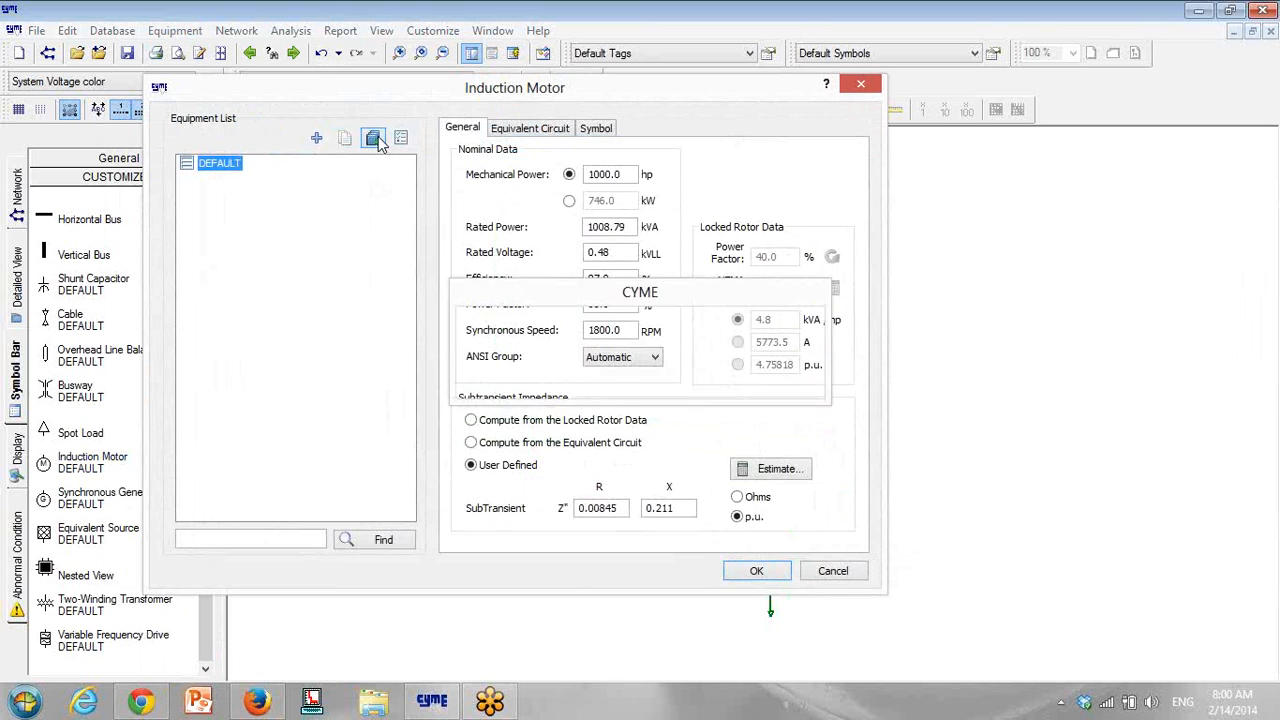
{"action": "left_click_drag", "start_coordinate": [508, 184], "coordinate": [523, 476]}
{"action": "left_click", "coordinate": [345, 381]}
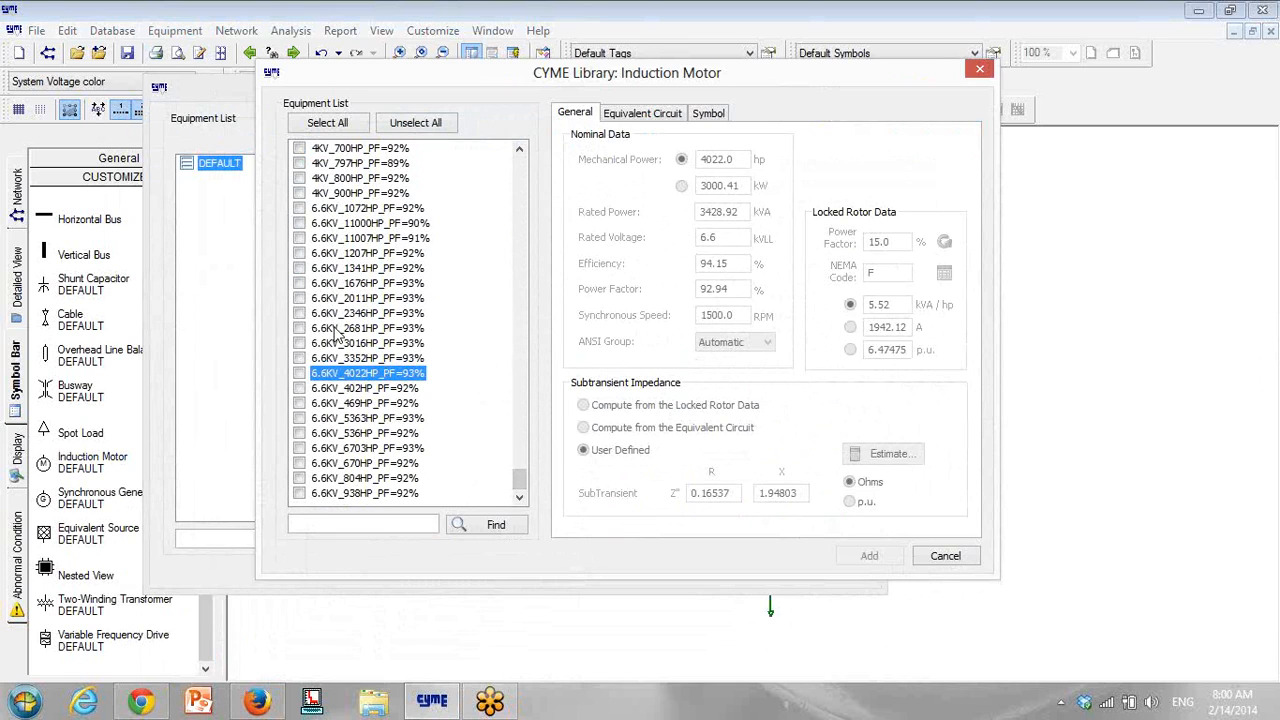
{"action": "left_click", "coordinate": [300, 328]}
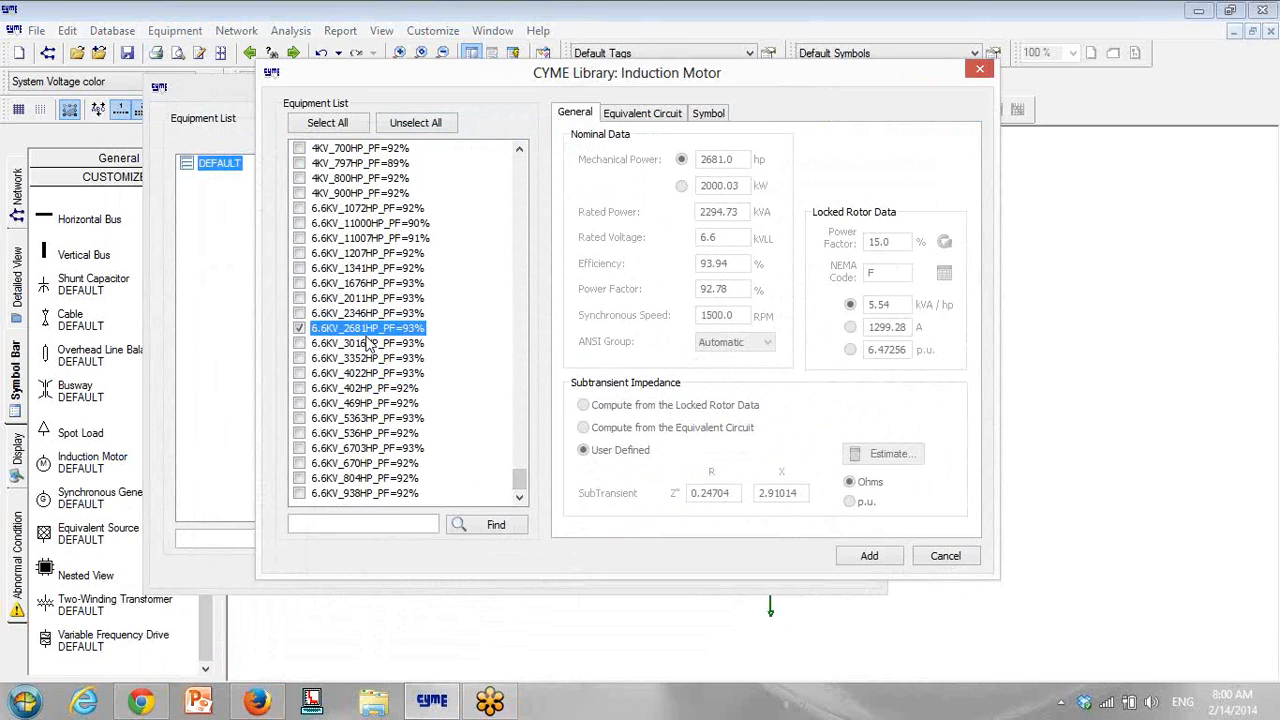
{"action": "left_click", "coordinate": [300, 328]}
{"action": "left_click", "coordinate": [300, 313]}
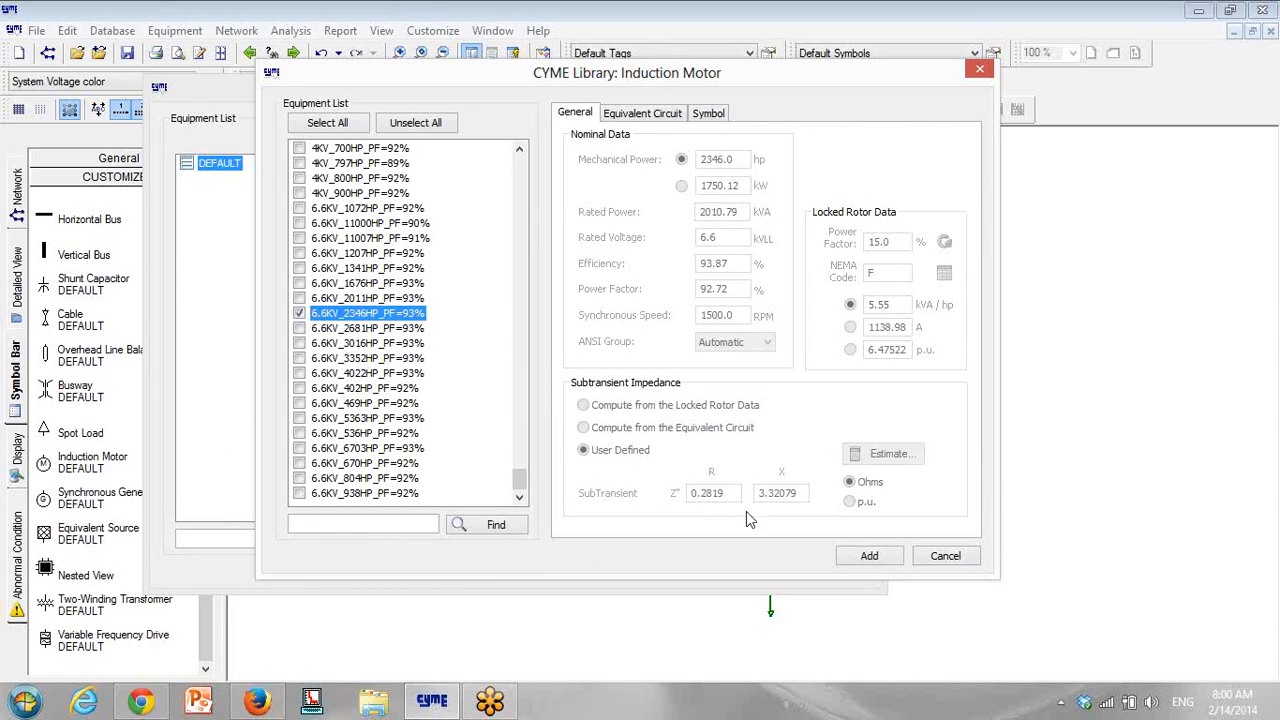
{"action": "left_click", "coordinate": [869, 557]}
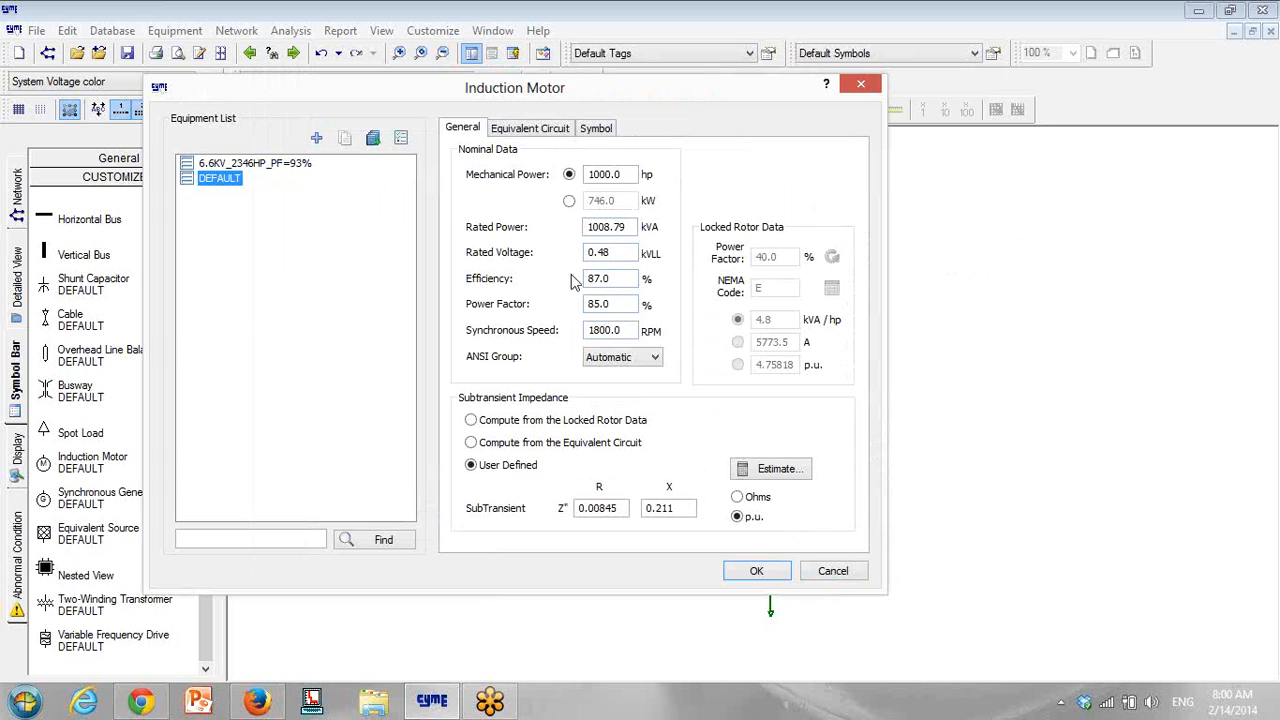
Step: Rename the imported induction motor as 6KV_2000KW
{"action": "left_click", "coordinate": [283, 168]}
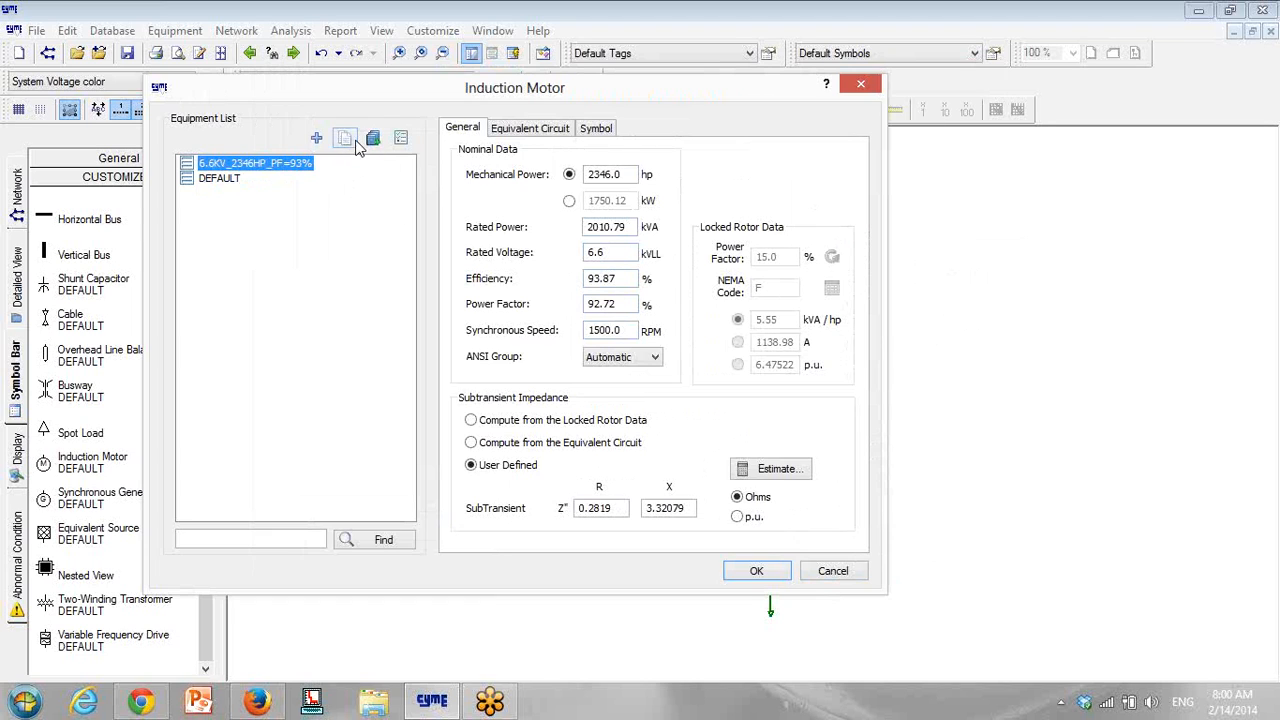
{"action": "right_click", "coordinate": [297, 168]}
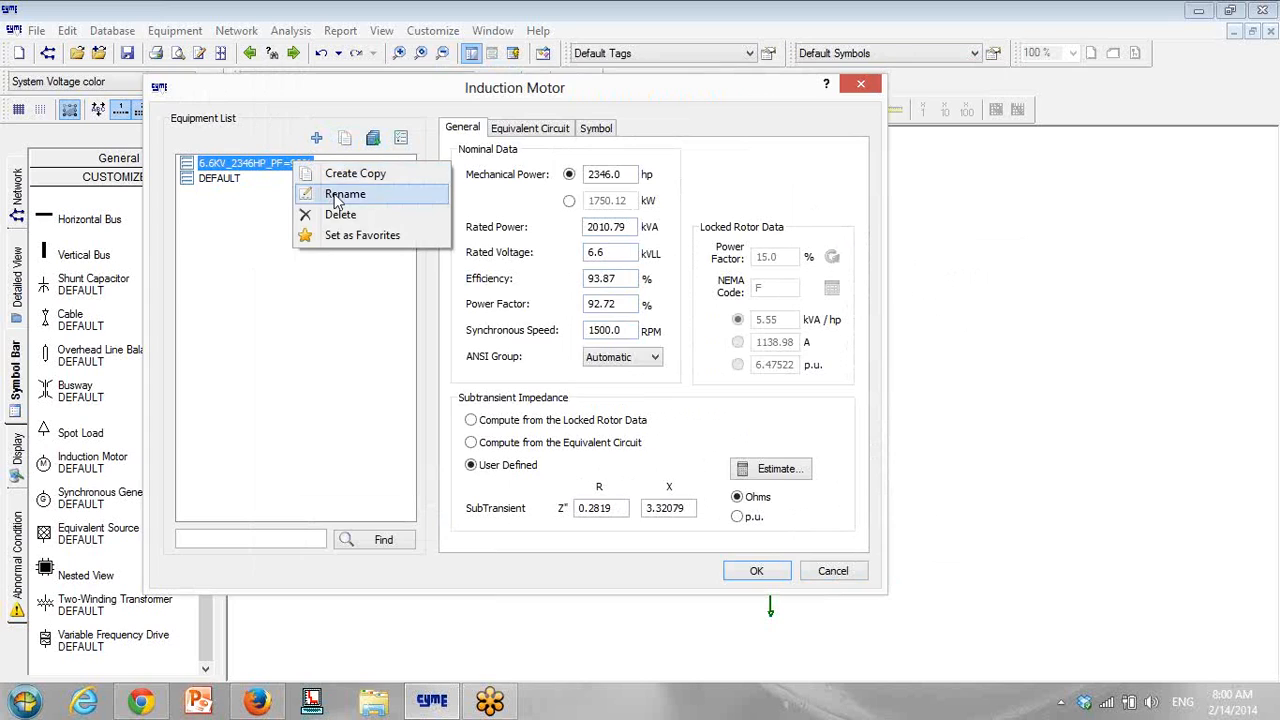
{"action": "left_click", "coordinate": [336, 199]}
{"action": "left_click_drag", "start_coordinate": [398, 325], "coordinate": [524, 324]}
{"action": "type", "text": "6KV_200"}
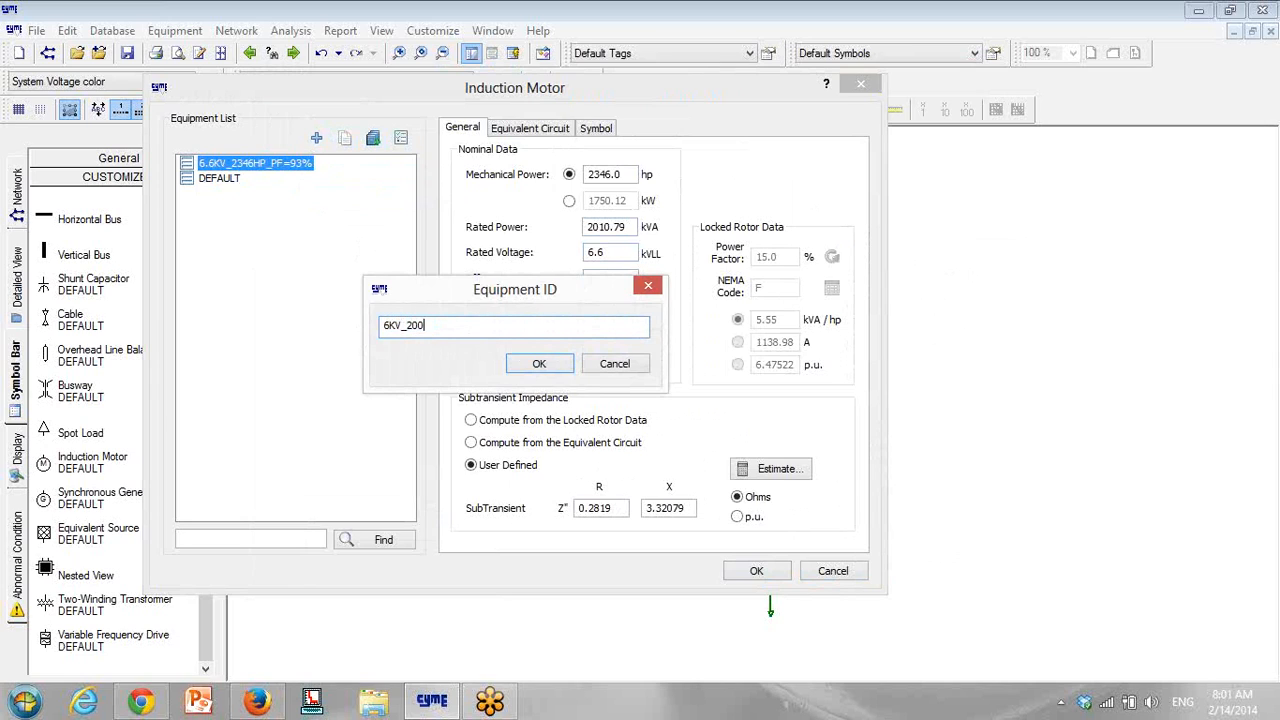
{"action": "type", "text": "0KW"}
{"action": "left_click", "coordinate": [540, 364]}
Step: Set the motor's mechanical power to 2000 kW and rated voltage to 6 kVLL, computing its subtransient impedance from the locked rotor data
{"action": "left_click", "coordinate": [569, 202]}
{"action": "double_click", "coordinate": [617, 201]}
{"action": "type", "text": "2000"}
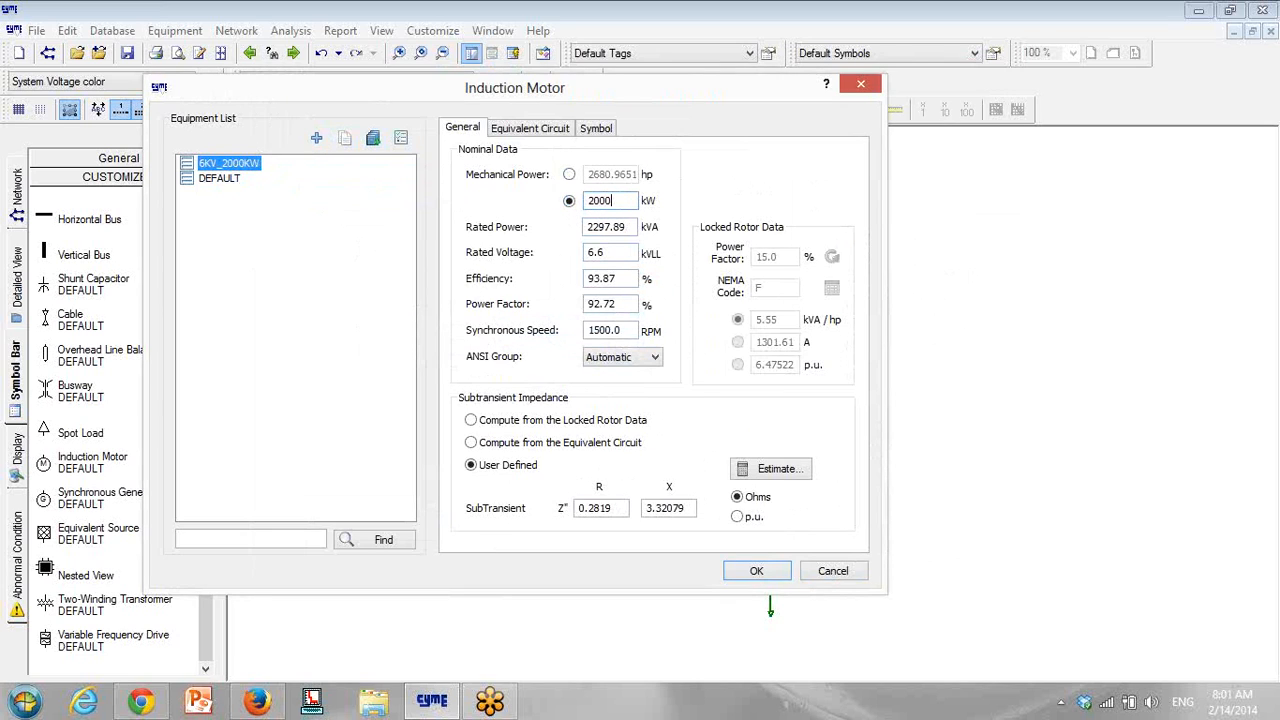
{"action": "double_click", "coordinate": [616, 254]}
{"action": "left_click", "coordinate": [471, 420]}
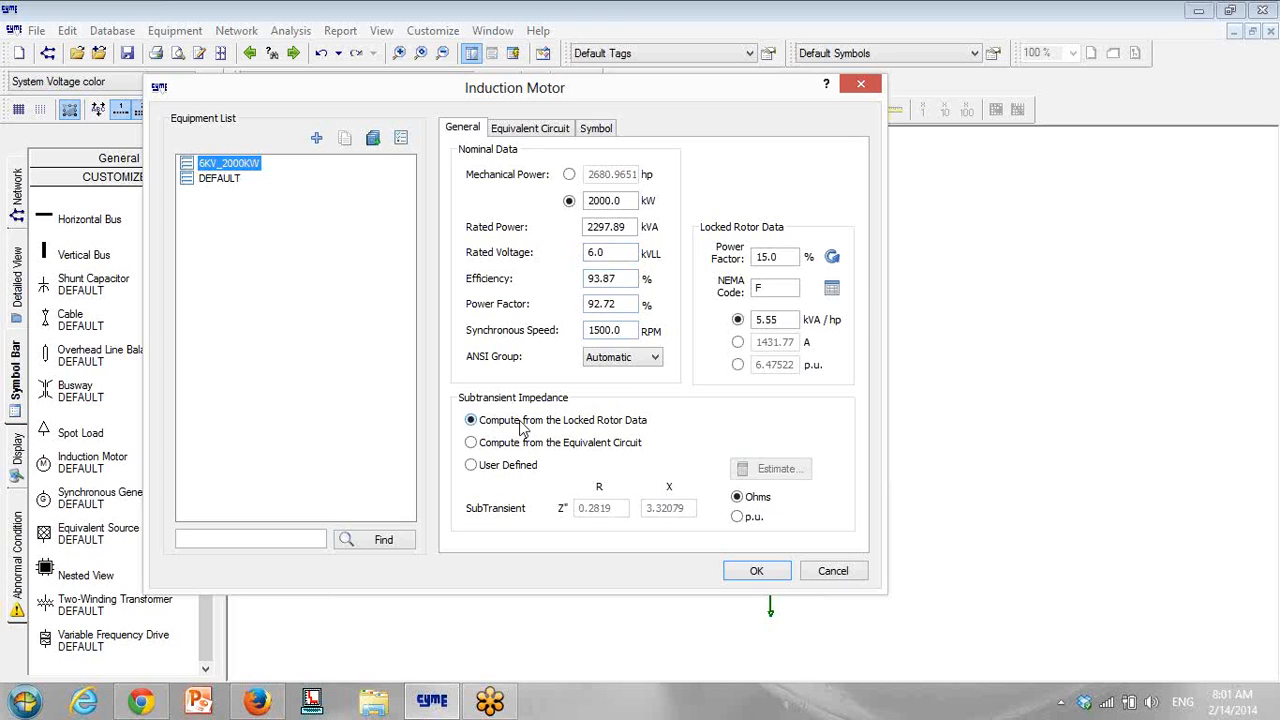
Step: Set the motor's locked rotor data to a 20% power factor, NEMA code F and 6 p.u
{"action": "double_click", "coordinate": [784, 251]}
{"action": "type", "text": "20"}
{"action": "left_click", "coordinate": [832, 289]}
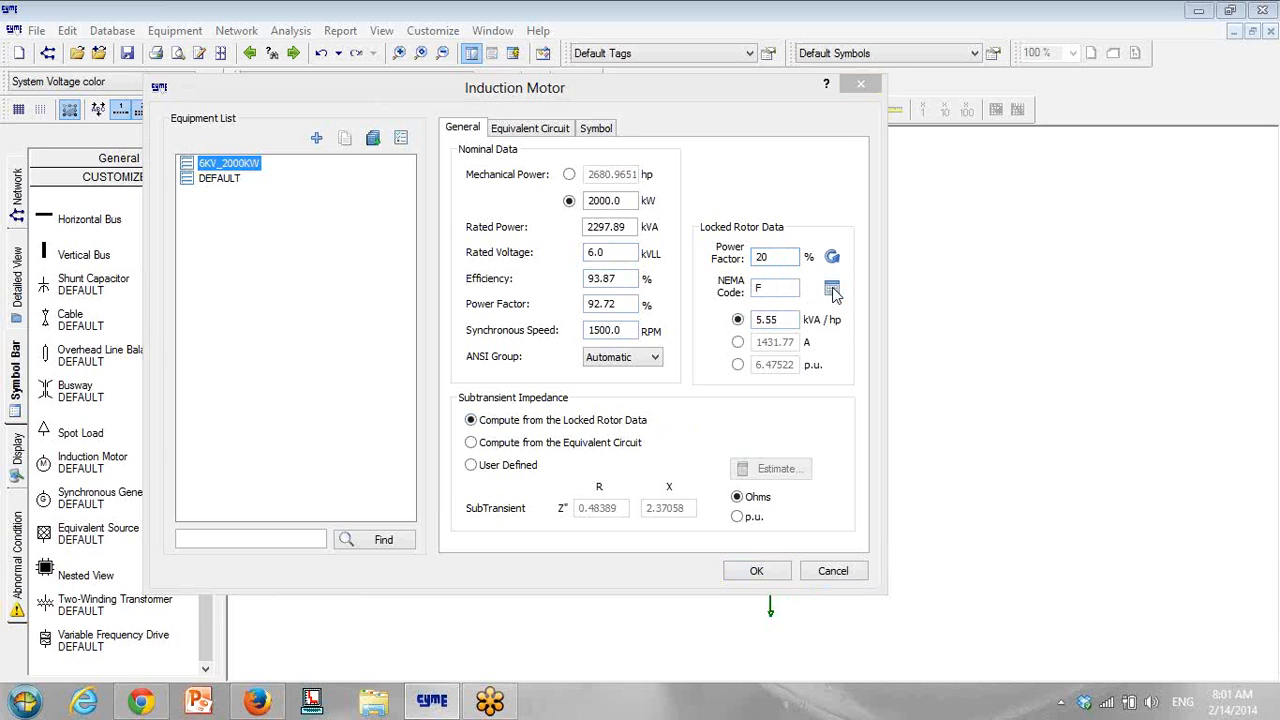
{"action": "left_click", "coordinate": [487, 298]}
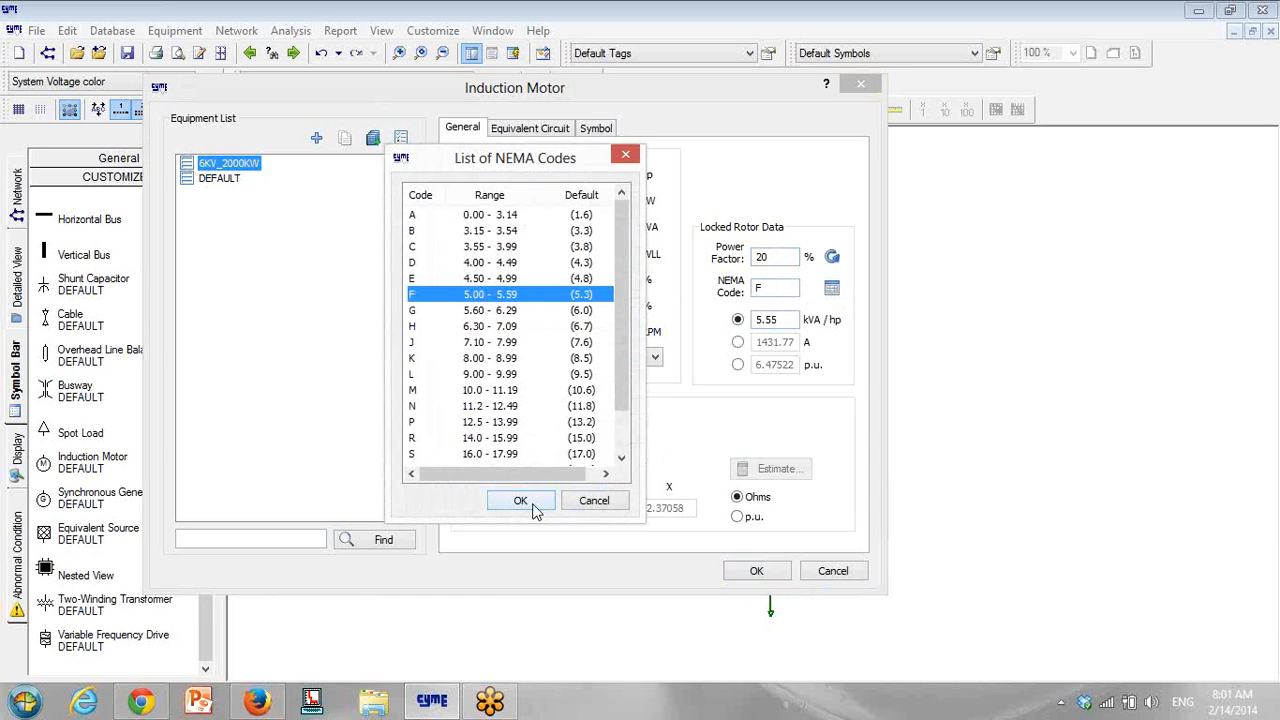
{"action": "left_click", "coordinate": [522, 500]}
{"action": "left_click", "coordinate": [738, 365]}
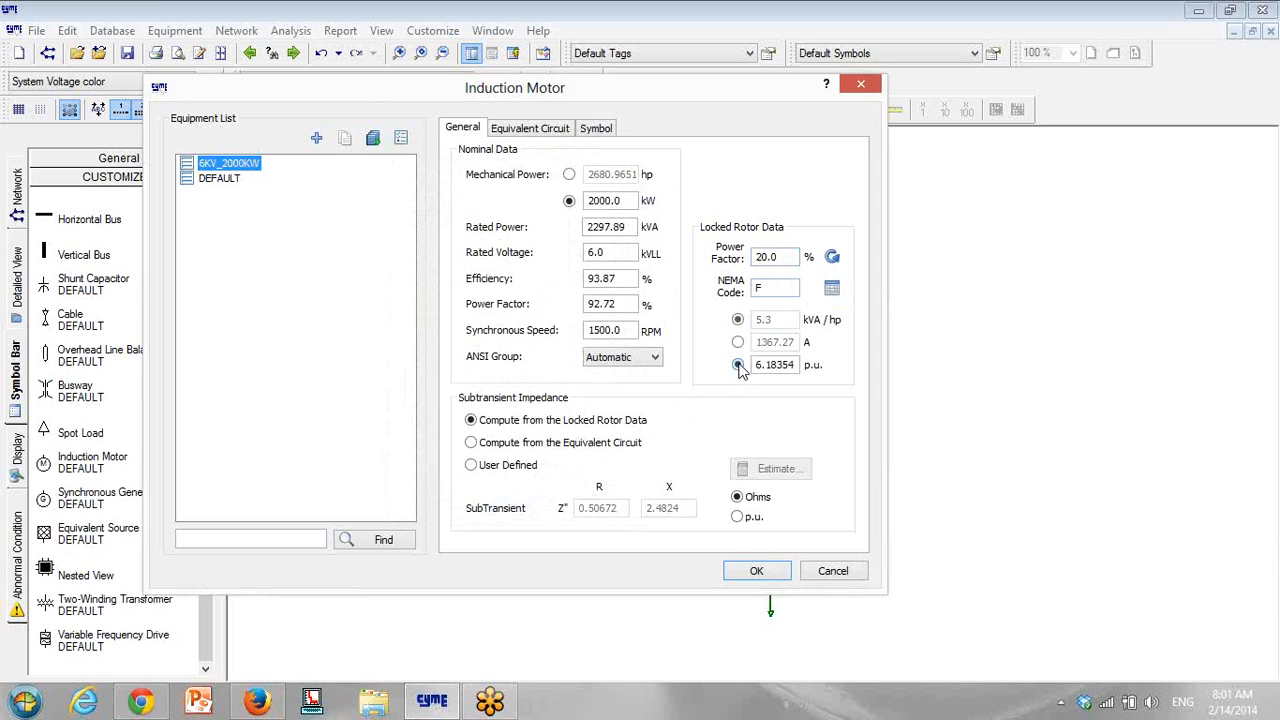
{"action": "double_click", "coordinate": [773, 366]}
{"action": "type", "text": "6"}
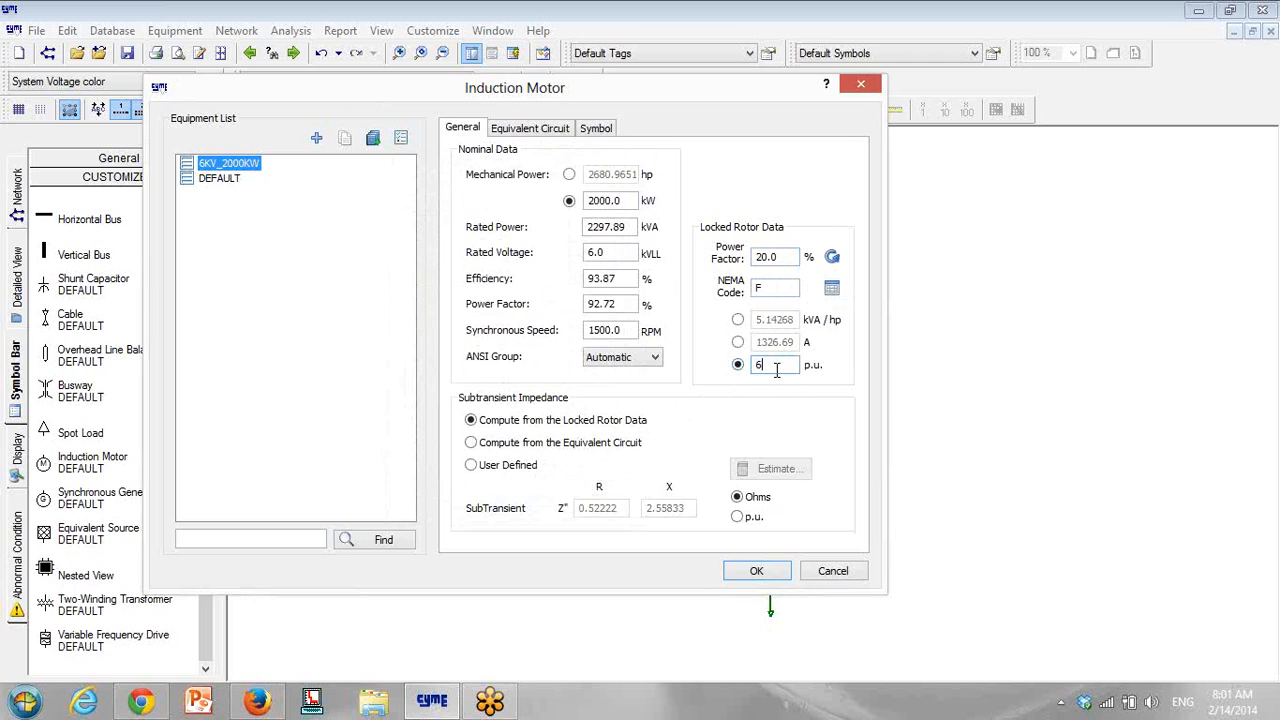
Step: Review the motor's equivalent circuit diagram and choose Locked Rotor / Full Load Test as the impedance estimation method
{"action": "left_click", "coordinate": [538, 129]}
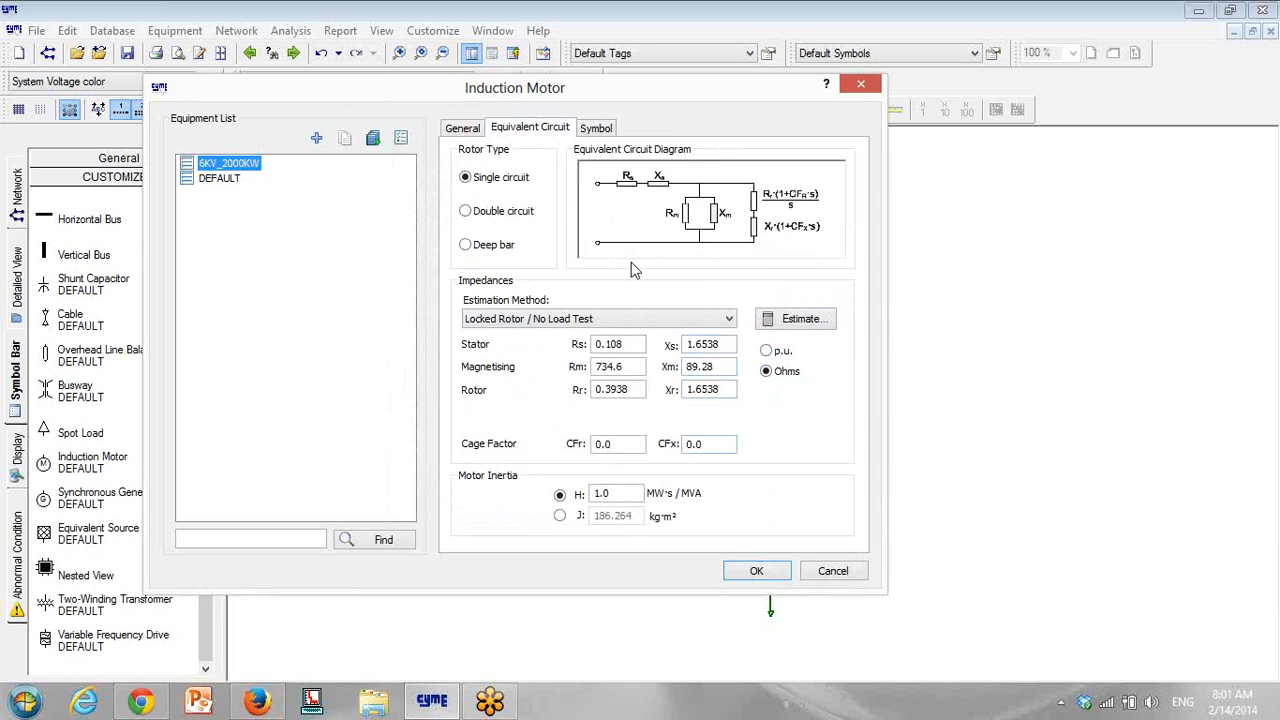
{"action": "left_click", "coordinate": [588, 248]}
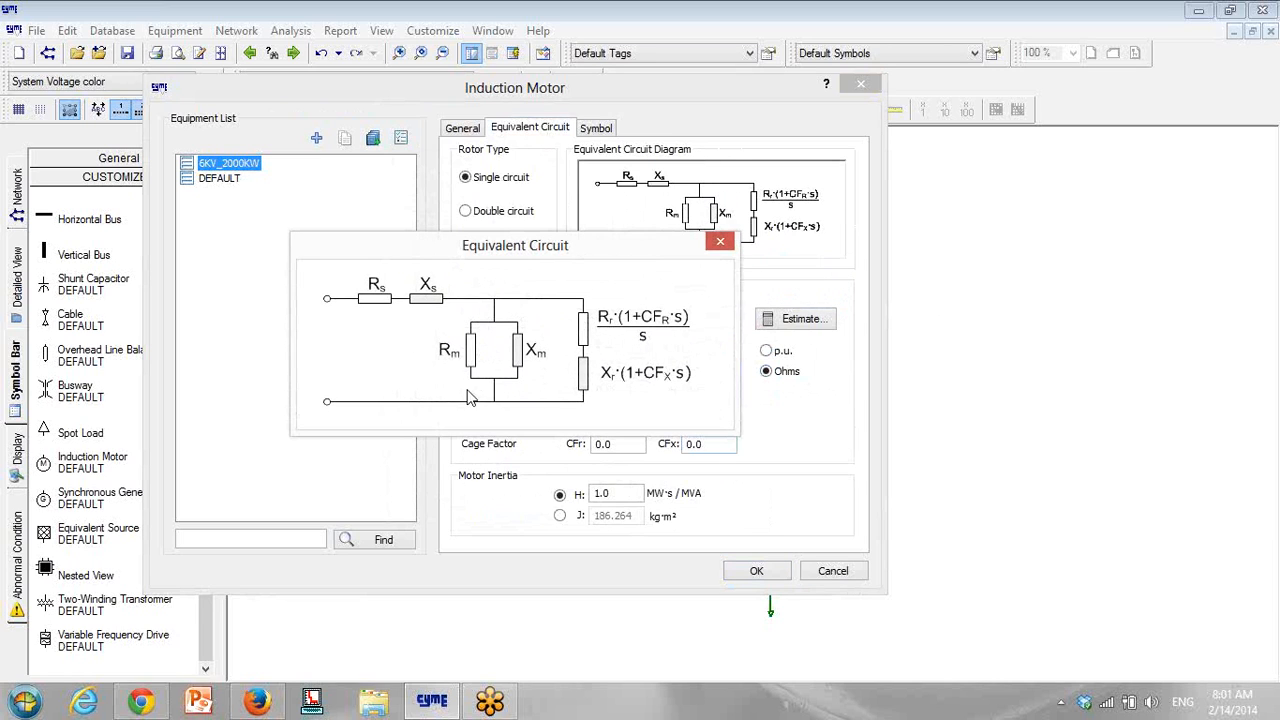
{"action": "left_click", "coordinate": [721, 246]}
{"action": "double_click", "coordinate": [631, 447]}
{"action": "double_click", "coordinate": [698, 444]}
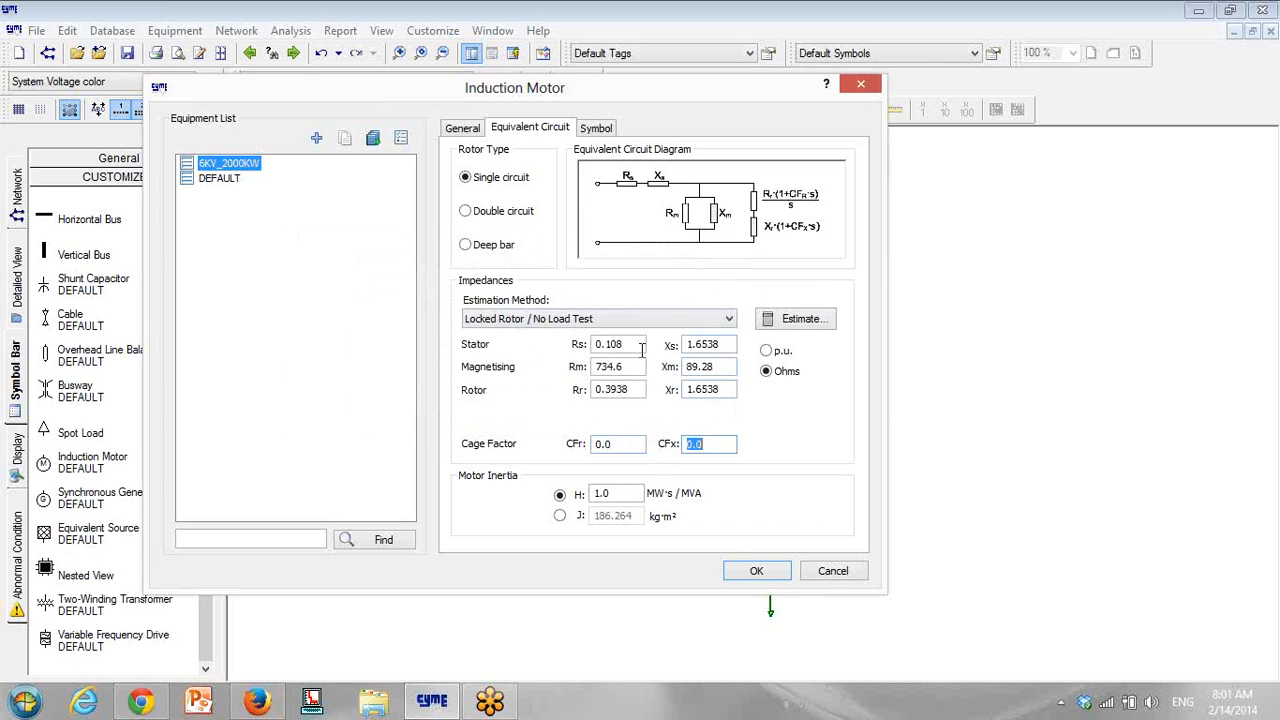
{"action": "left_click", "coordinate": [552, 324]}
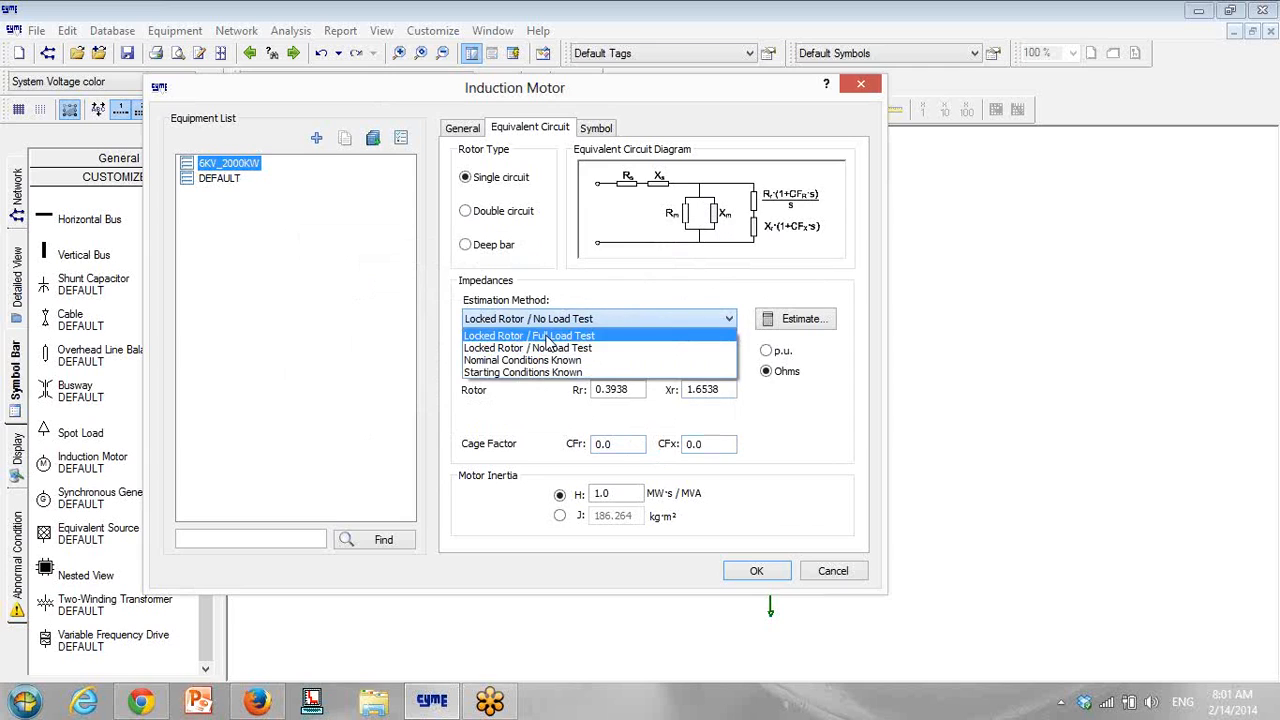
{"action": "left_click", "coordinate": [548, 343]}
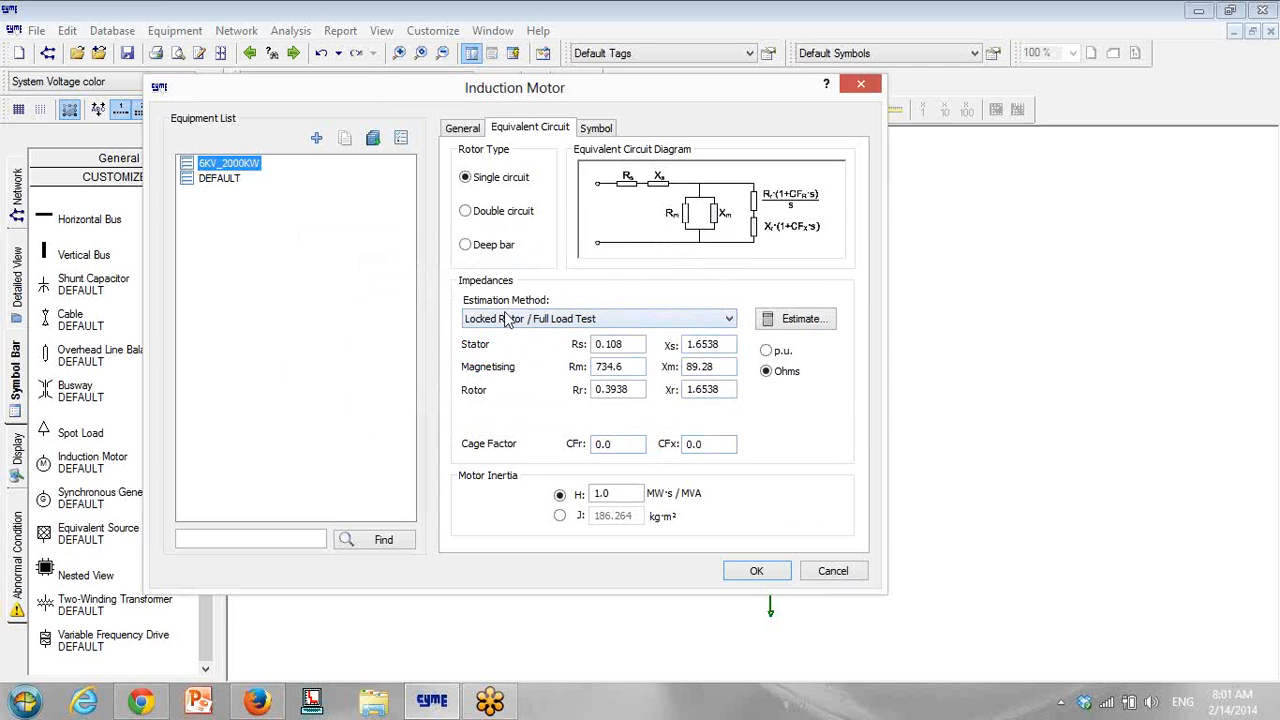
Step: Estimate the equivalent circuit impedances using an operating slip of 0.01 and accept the induction motor data
{"action": "left_click", "coordinate": [800, 320]}
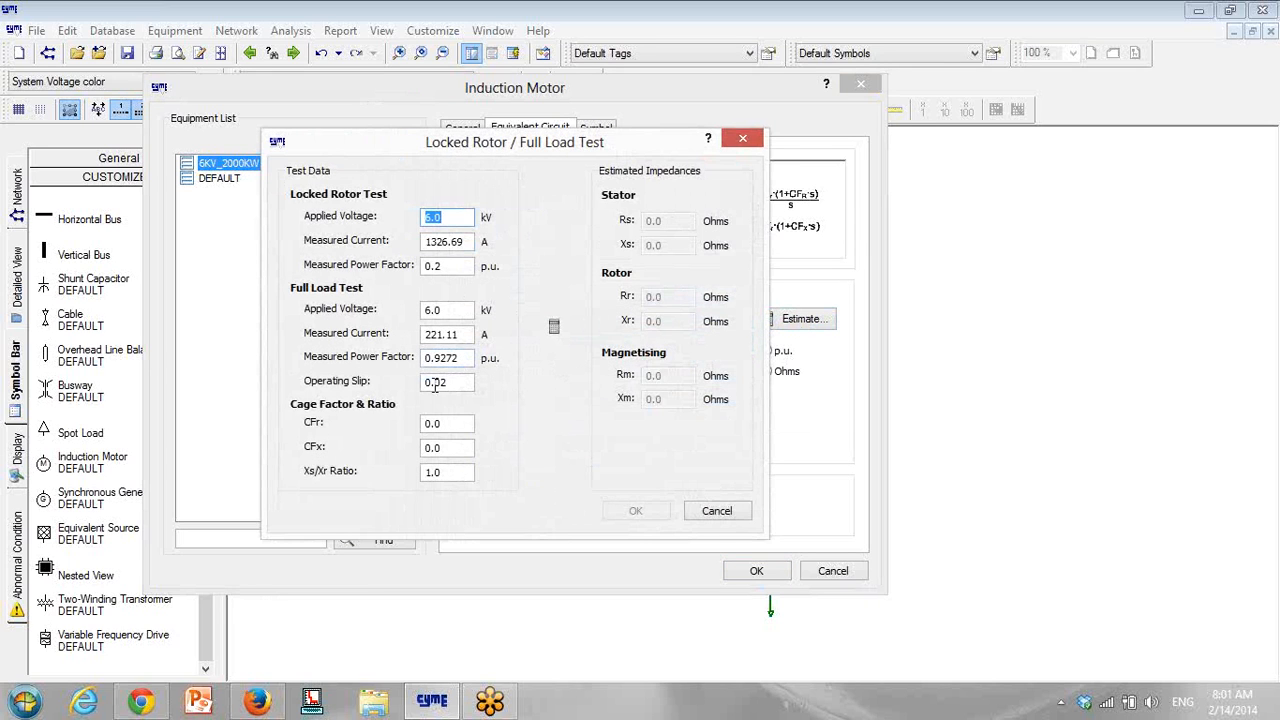
{"action": "left_click_drag", "start_coordinate": [438, 387], "coordinate": [482, 379]}
{"action": "left_click", "coordinate": [554, 333]}
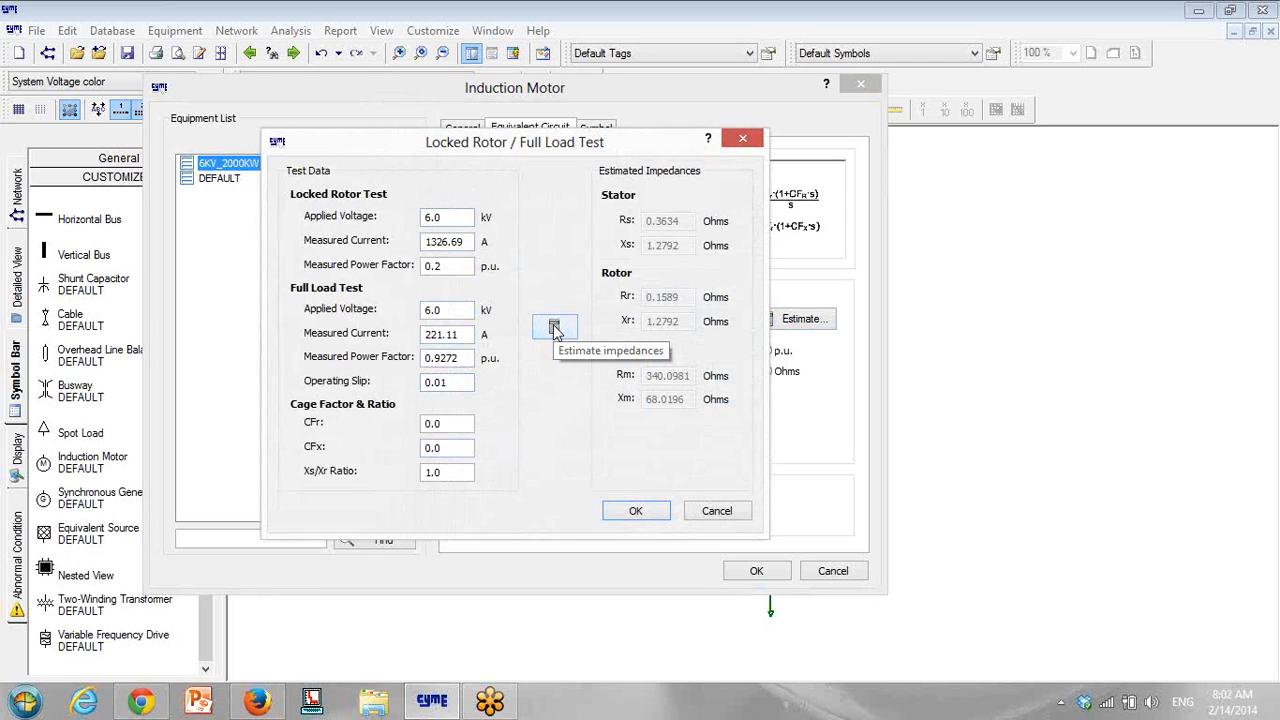
{"action": "left_click", "coordinate": [643, 507]}
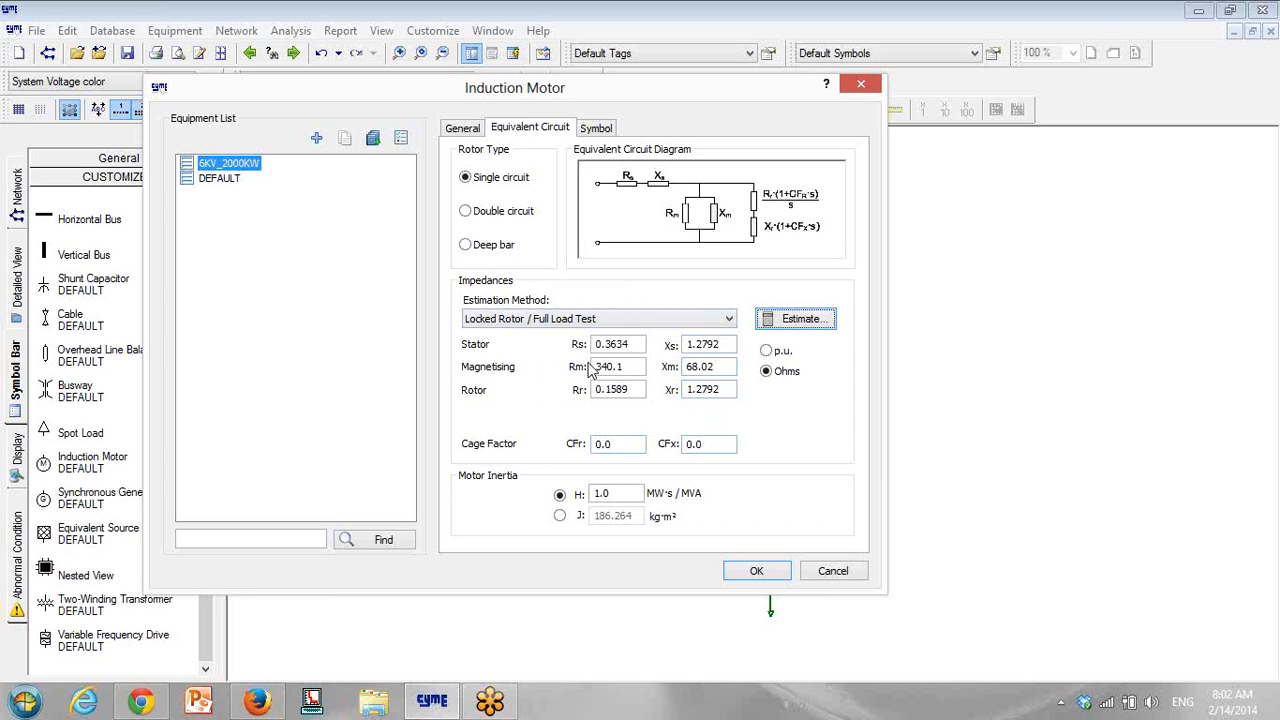
{"action": "left_click", "coordinate": [757, 572]}
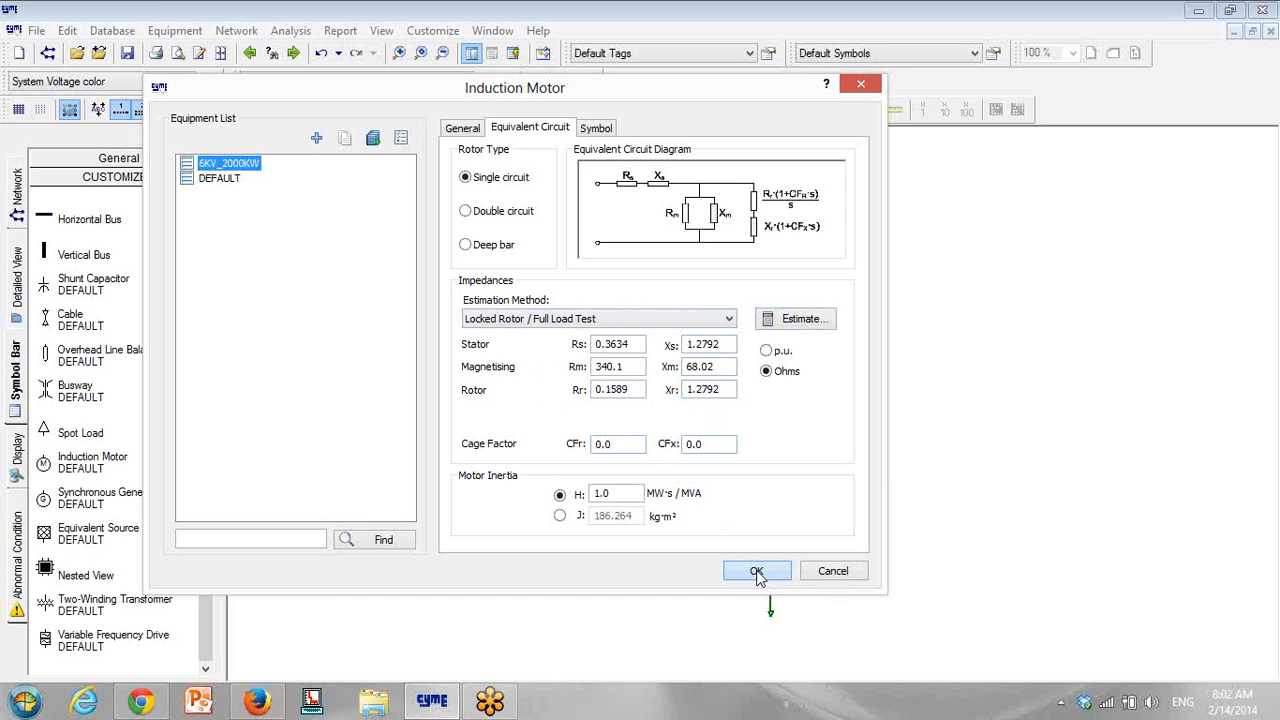
Step: Import the 7.2KV_400MM2_1C_CU_XLPE_A_50HZ cable from the CYME library into the cable equipment list and accept the cable data
{"action": "left_click", "coordinate": [176, 30]}
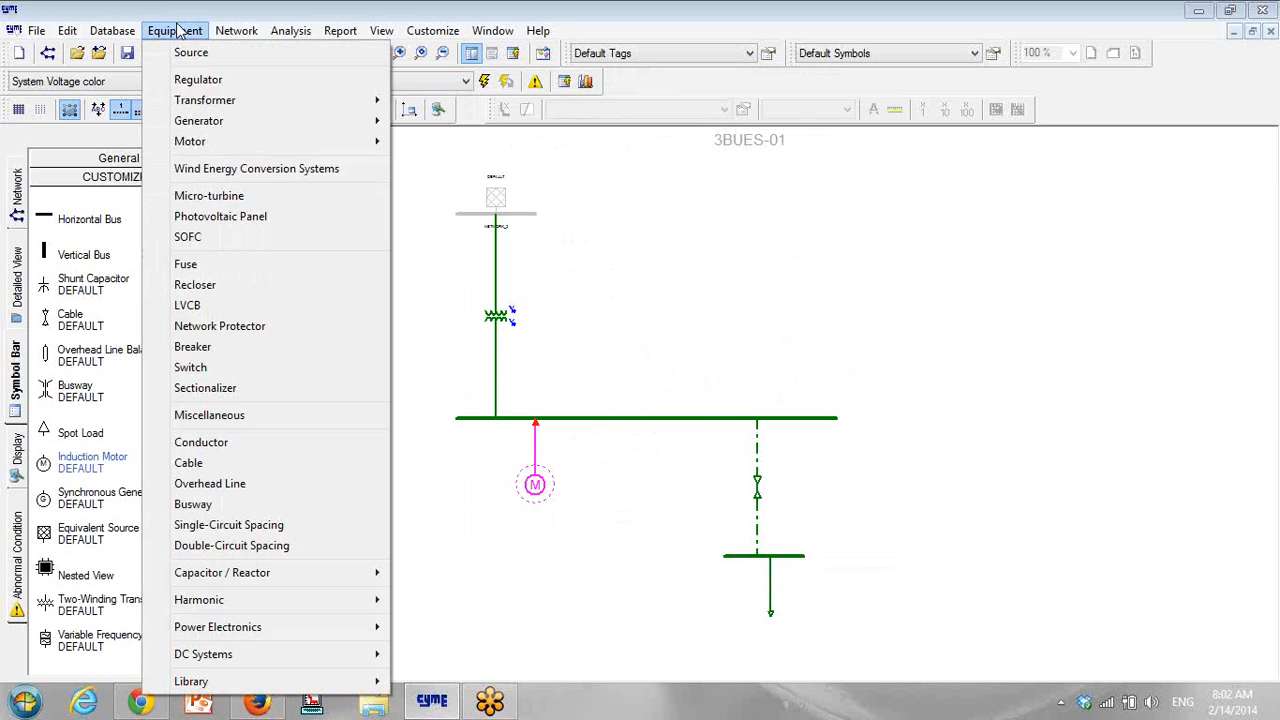
{"action": "left_click", "coordinate": [266, 465]}
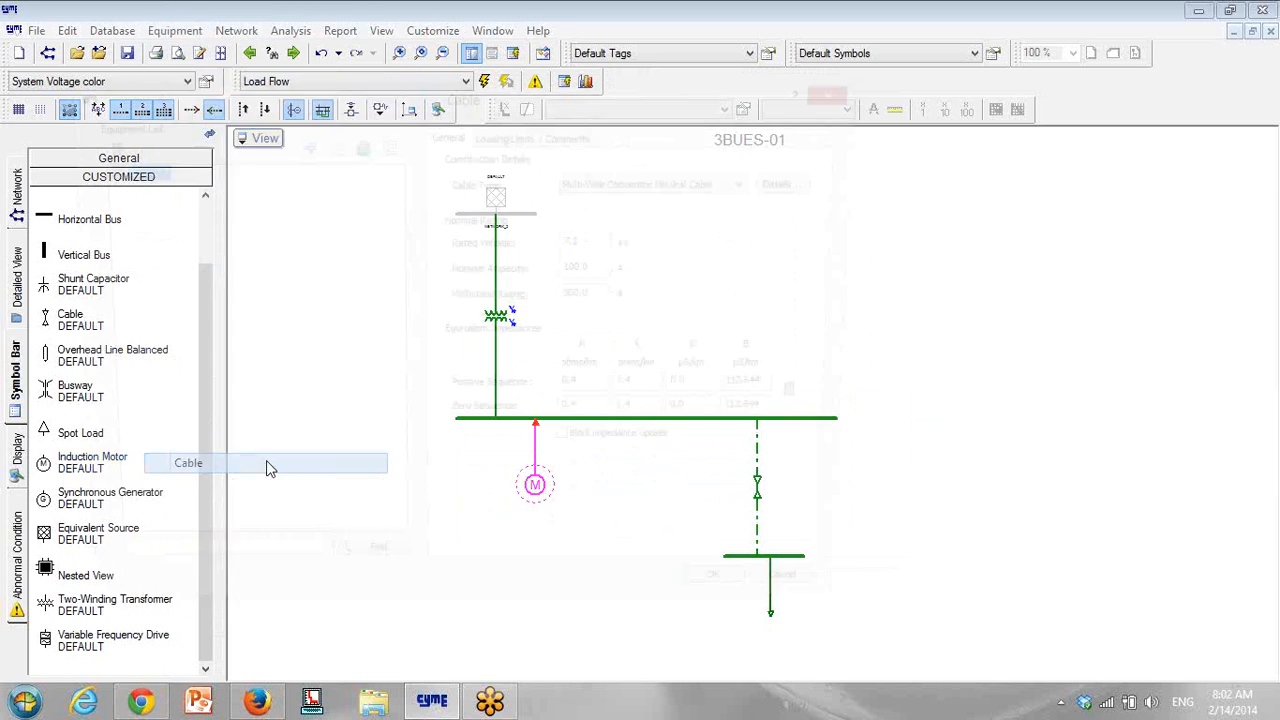
{"action": "left_click", "coordinate": [358, 146]}
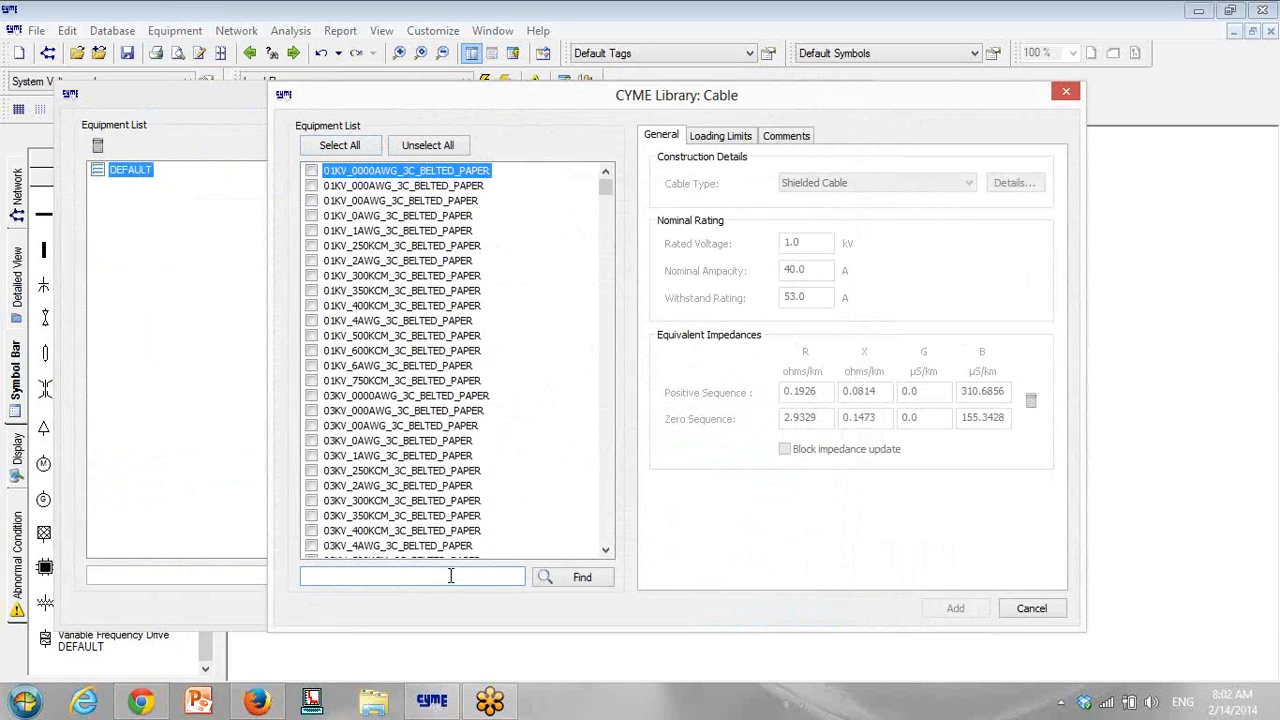
{"action": "left_click", "coordinate": [572, 578]}
{"action": "left_click_drag", "start_coordinate": [611, 448], "coordinate": [607, 446]}
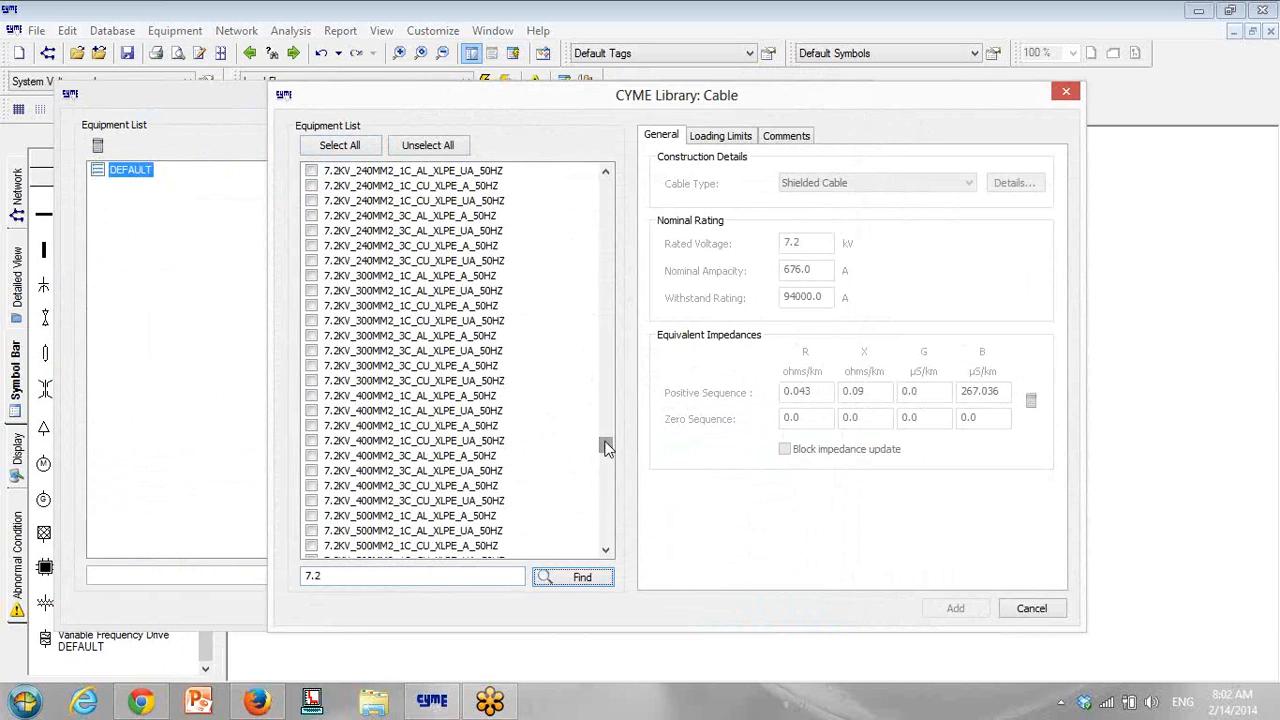
{"action": "left_click", "coordinate": [389, 427]}
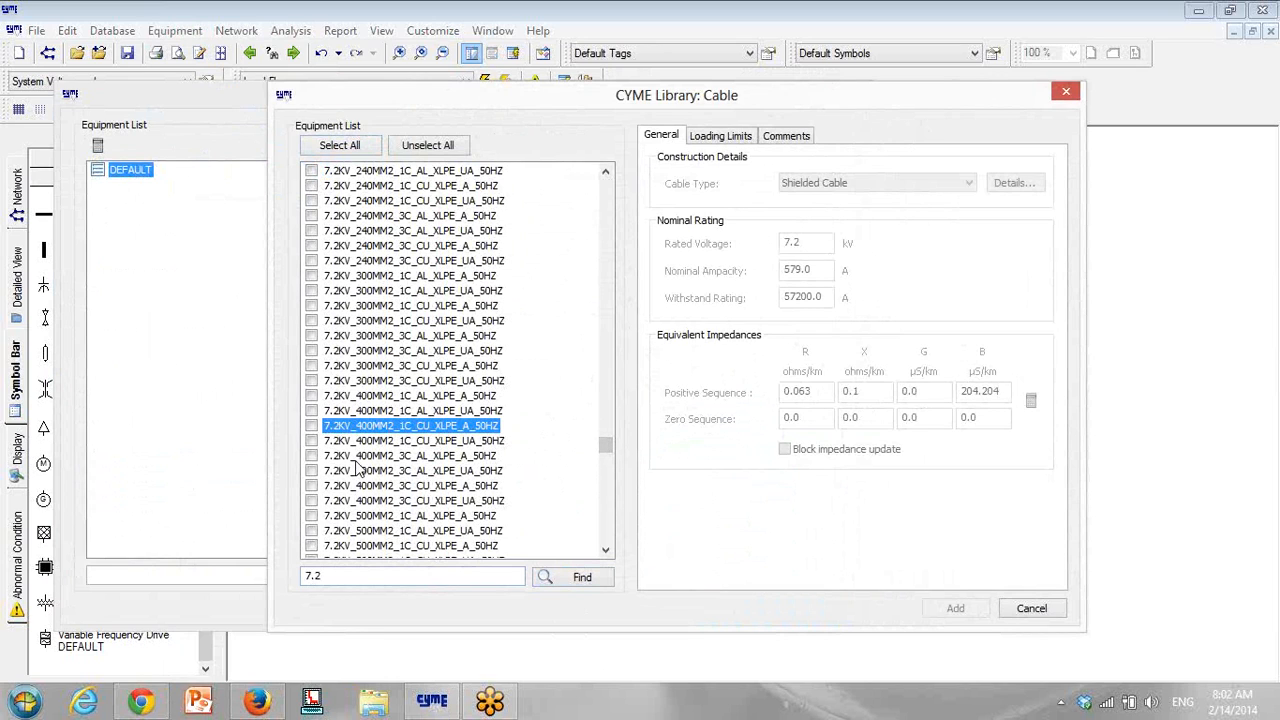
{"action": "left_click", "coordinate": [358, 456]}
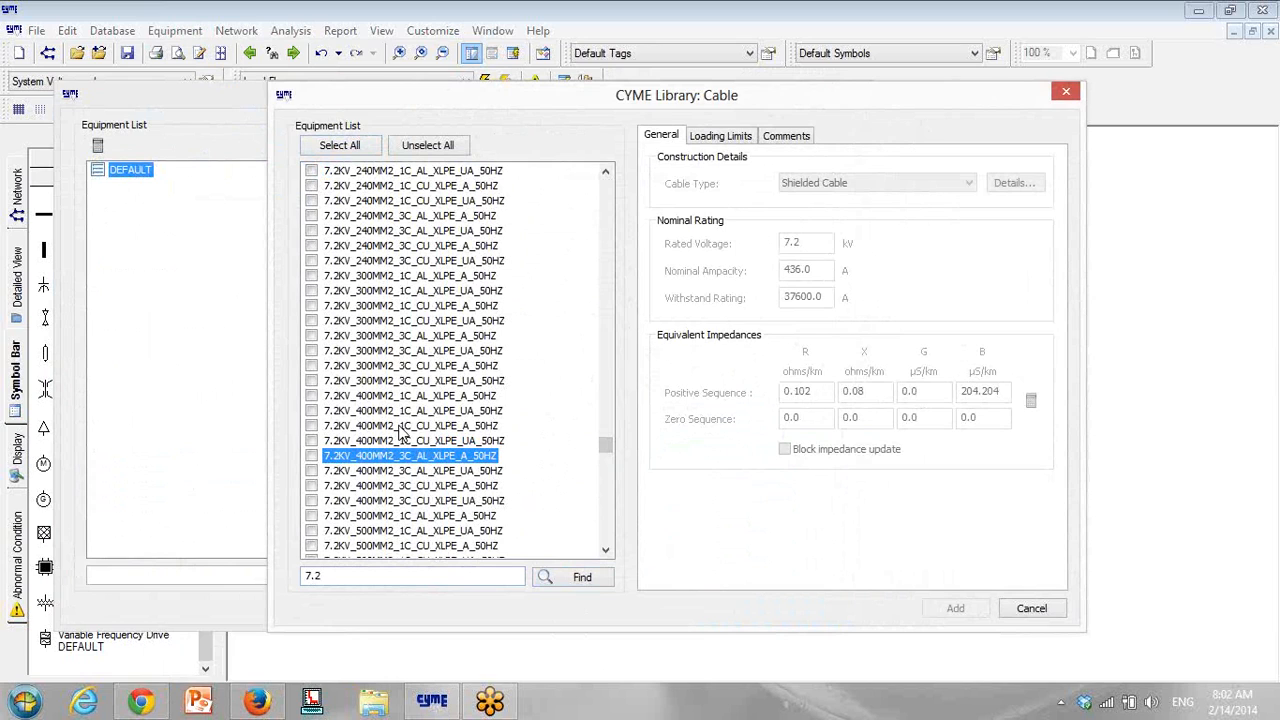
{"action": "left_click", "coordinate": [312, 426]}
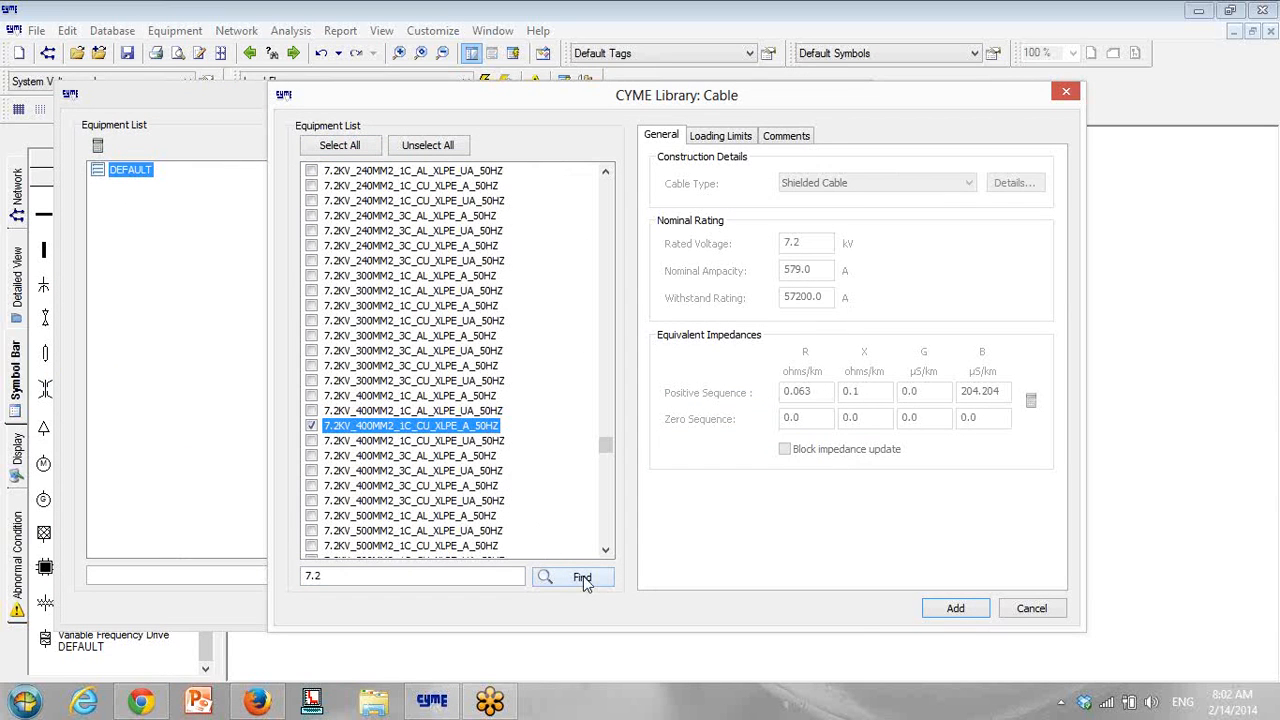
{"action": "left_click", "coordinate": [950, 610]}
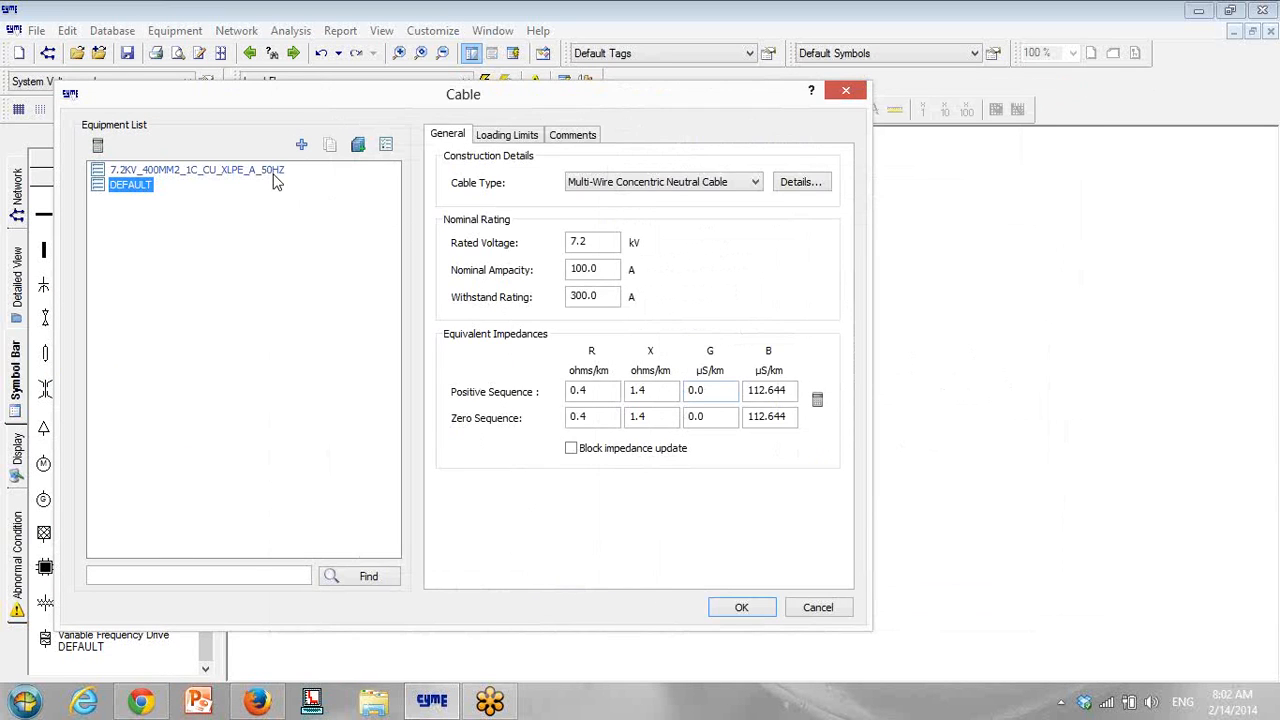
{"action": "left_click", "coordinate": [276, 178]}
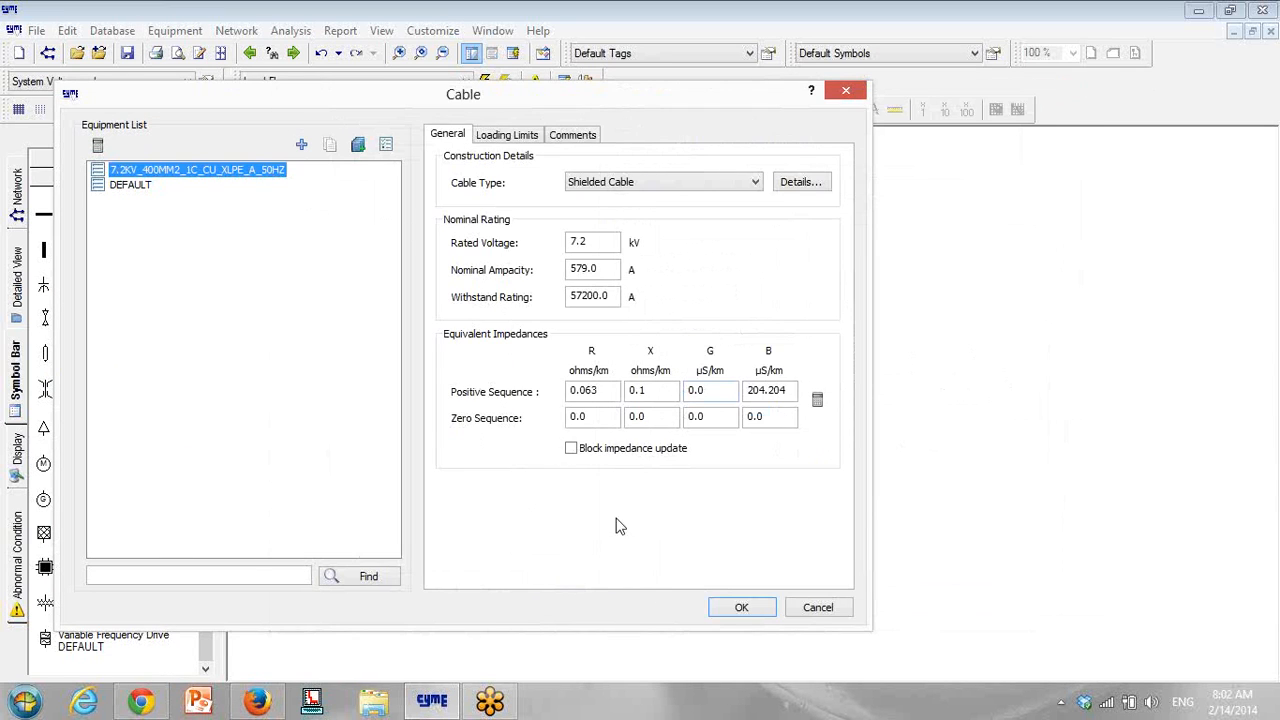
{"action": "left_click", "coordinate": [744, 607]}
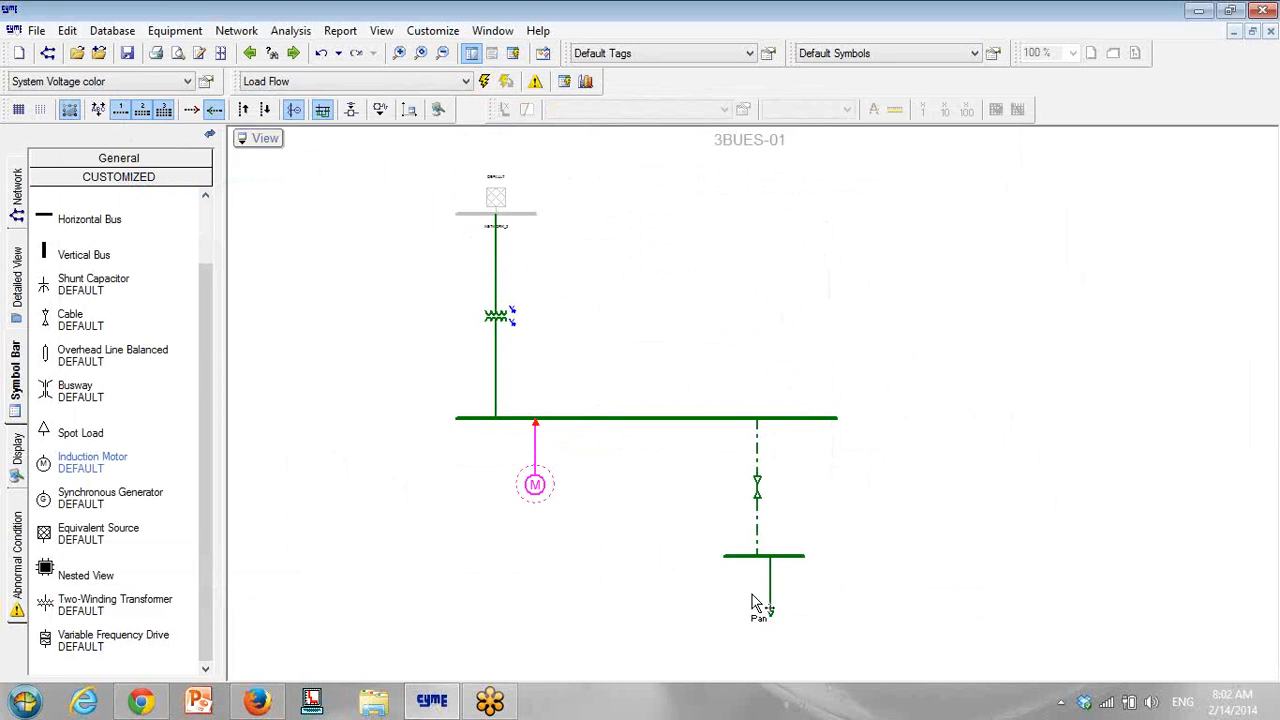
Step: Set the spot load on the lower bus to 500 kW real power with an 80% power factor
{"action": "double_click", "coordinate": [756, 530]}
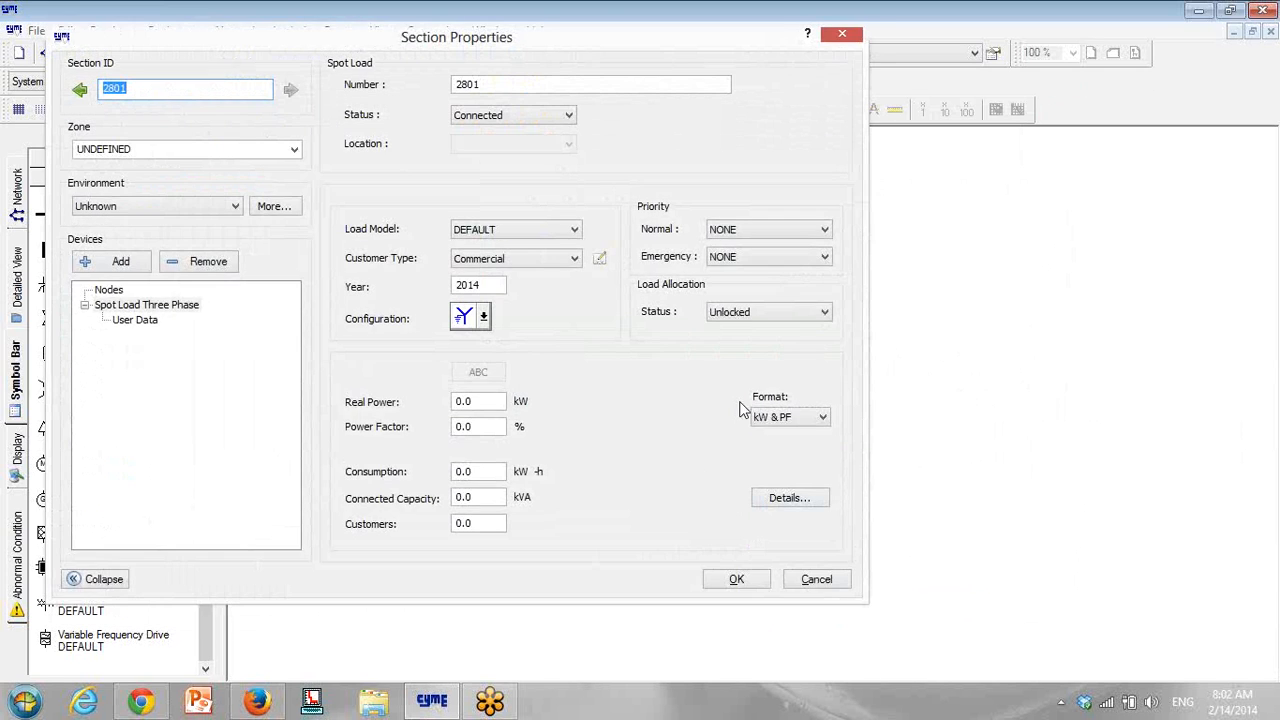
{"action": "left_click", "coordinate": [478, 400]}
{"action": "type", "text": "5"}
{"action": "left_click", "coordinate": [475, 427]}
{"action": "type", "text": "80"}
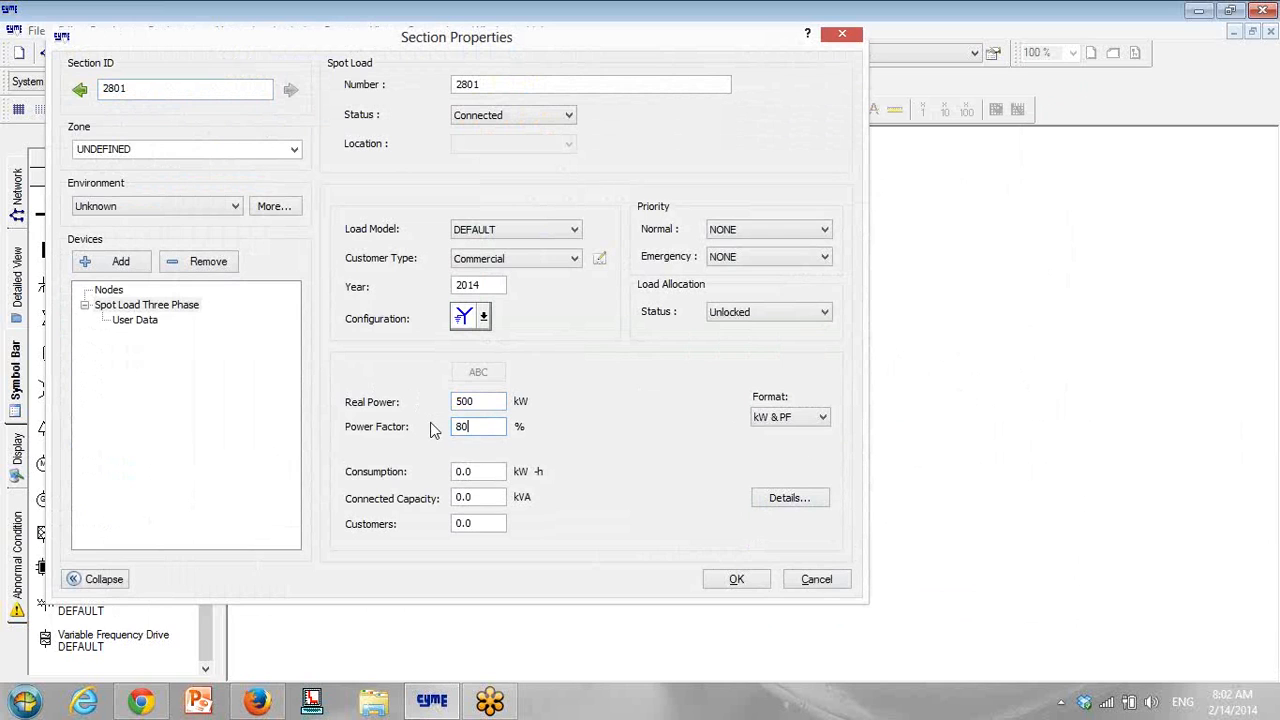
{"action": "left_click", "coordinate": [733, 588]}
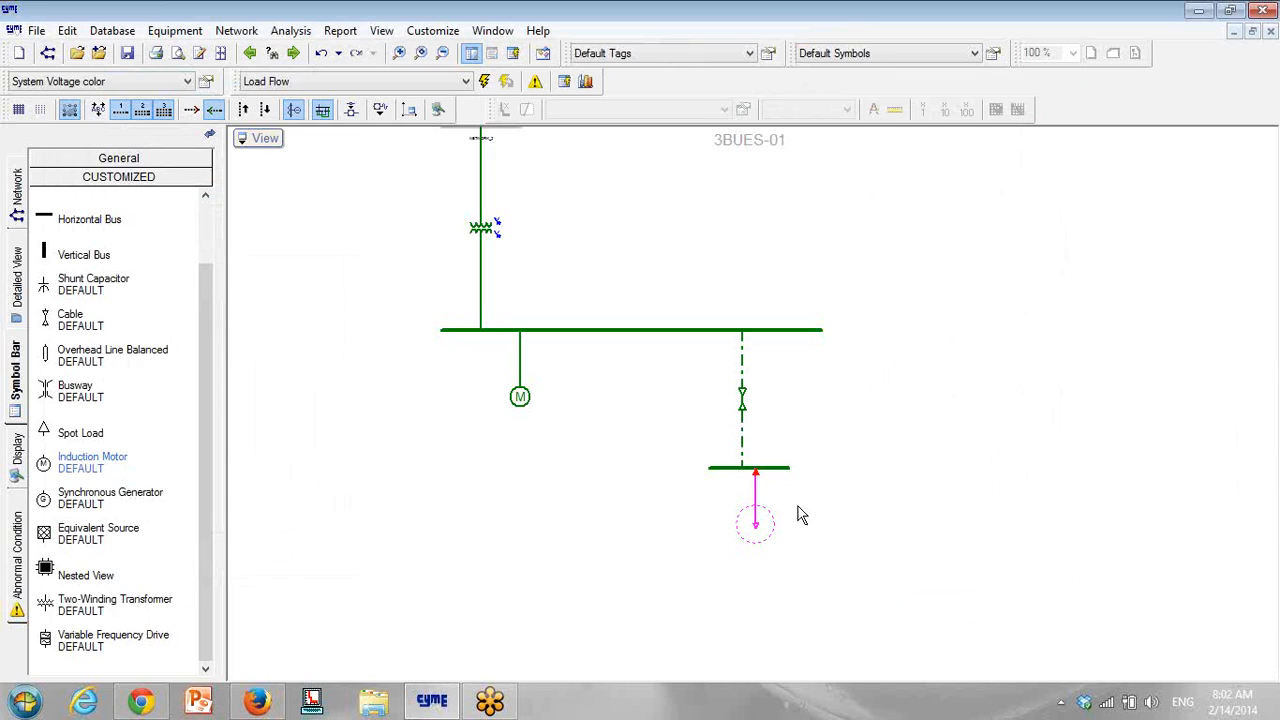
Step: Replace the network source's DEFAULT device with the source equipment already defined in the database
{"action": "scroll", "coordinate": [787, 430], "scroll_direction": "up", "scroll_amount": 1}
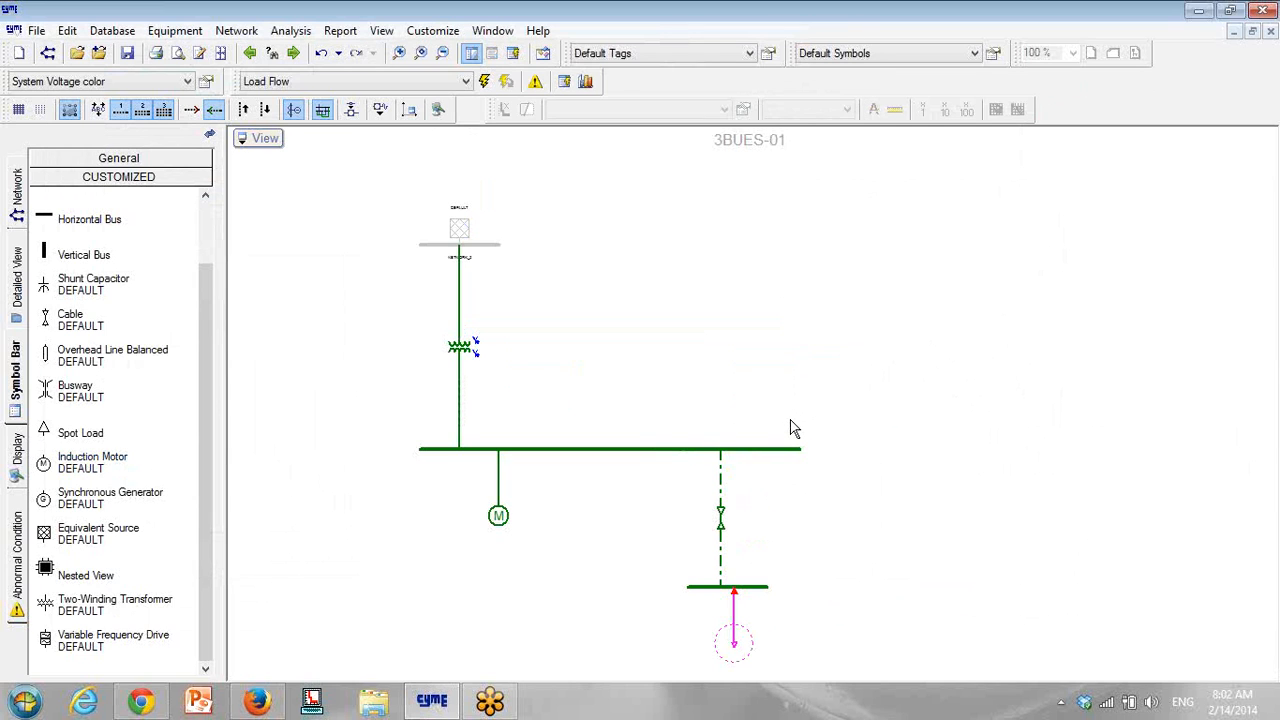
{"action": "double_click", "coordinate": [459, 229]}
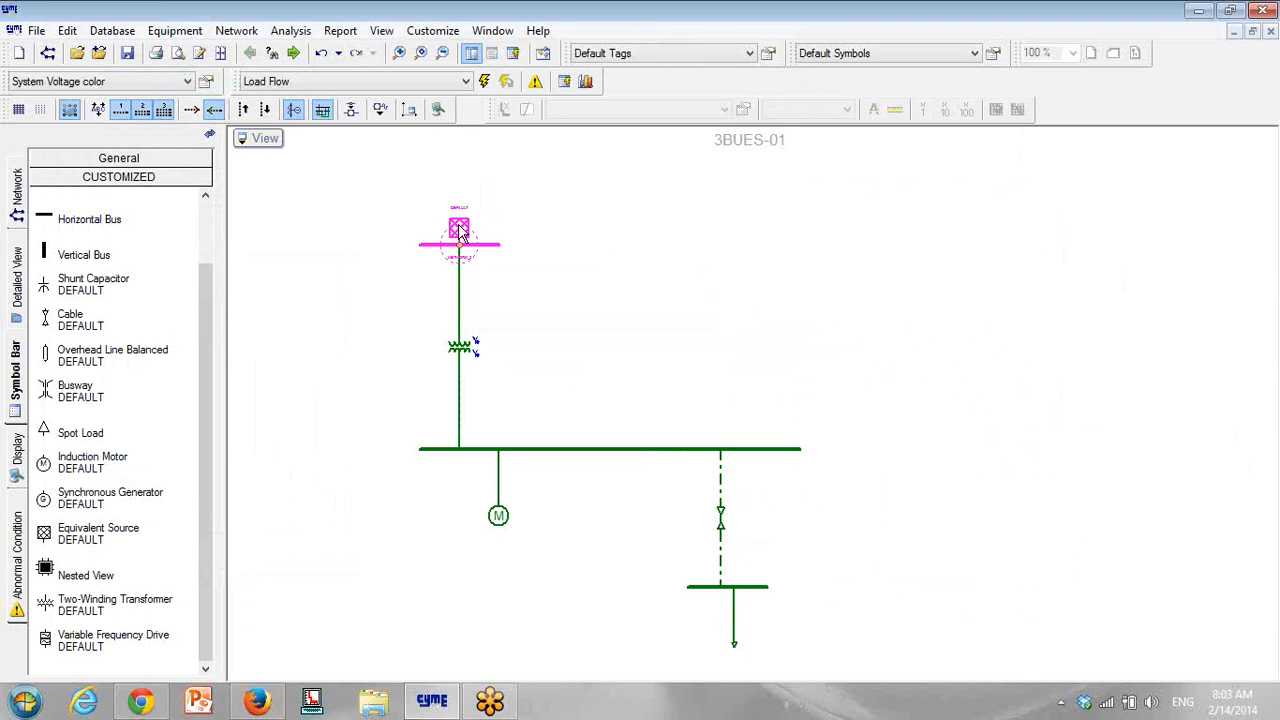
{"action": "left_click", "coordinate": [396, 102]}
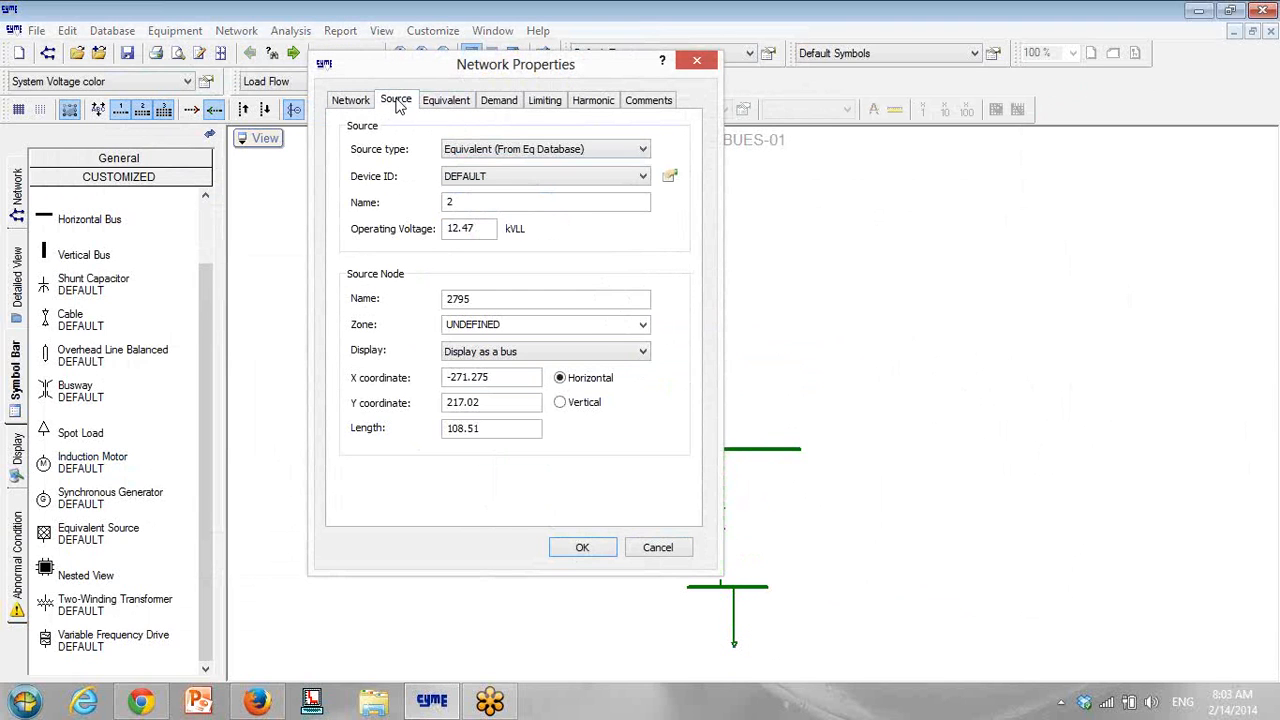
{"action": "left_click", "coordinate": [505, 176]}
{"action": "left_click", "coordinate": [462, 197]}
{"action": "left_click", "coordinate": [583, 545]}
Step: Assign the 33/6KV-15MVA equipment to the two-winding transformer below the source
{"action": "double_click", "coordinate": [461, 348]}
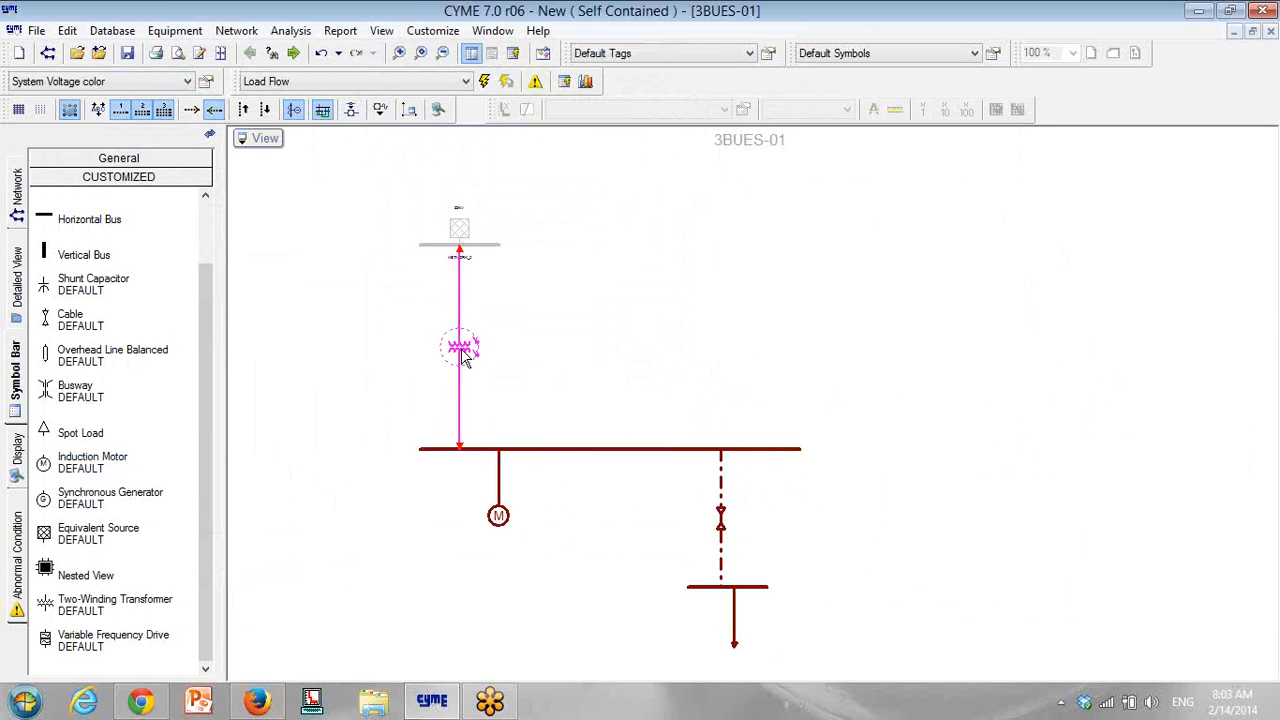
{"action": "left_click", "coordinate": [505, 81]}
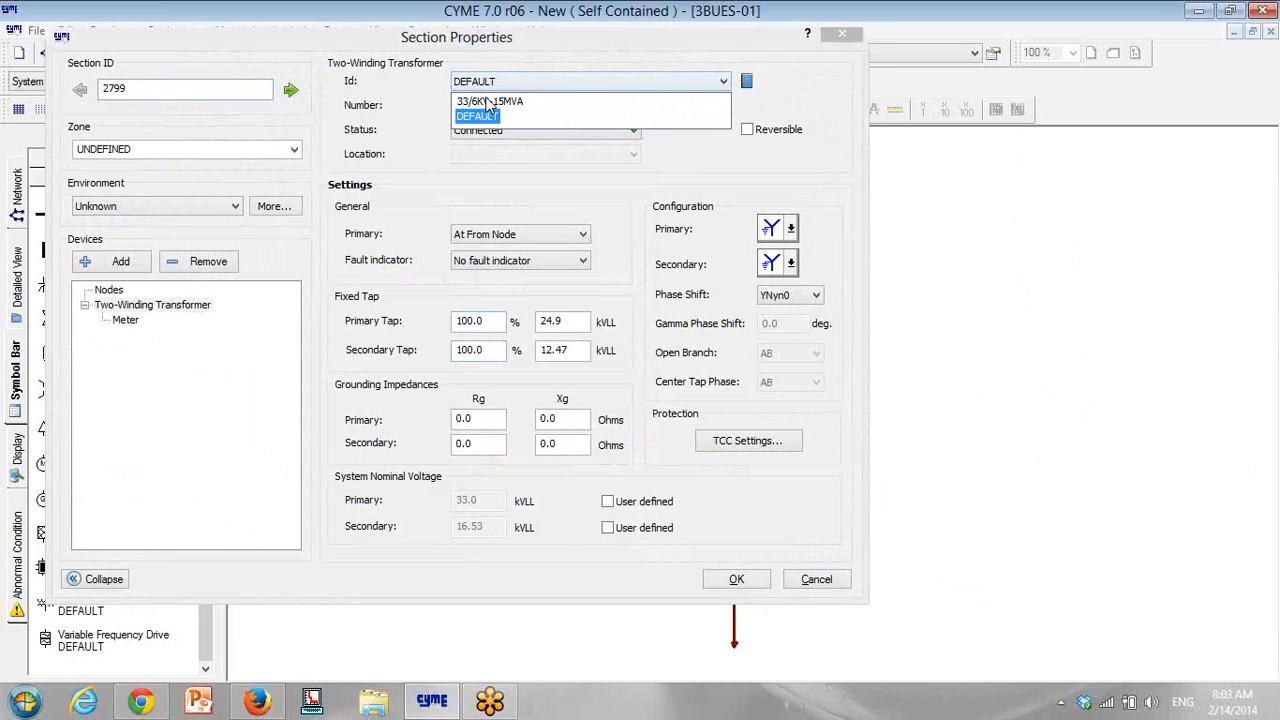
{"action": "left_click", "coordinate": [492, 97]}
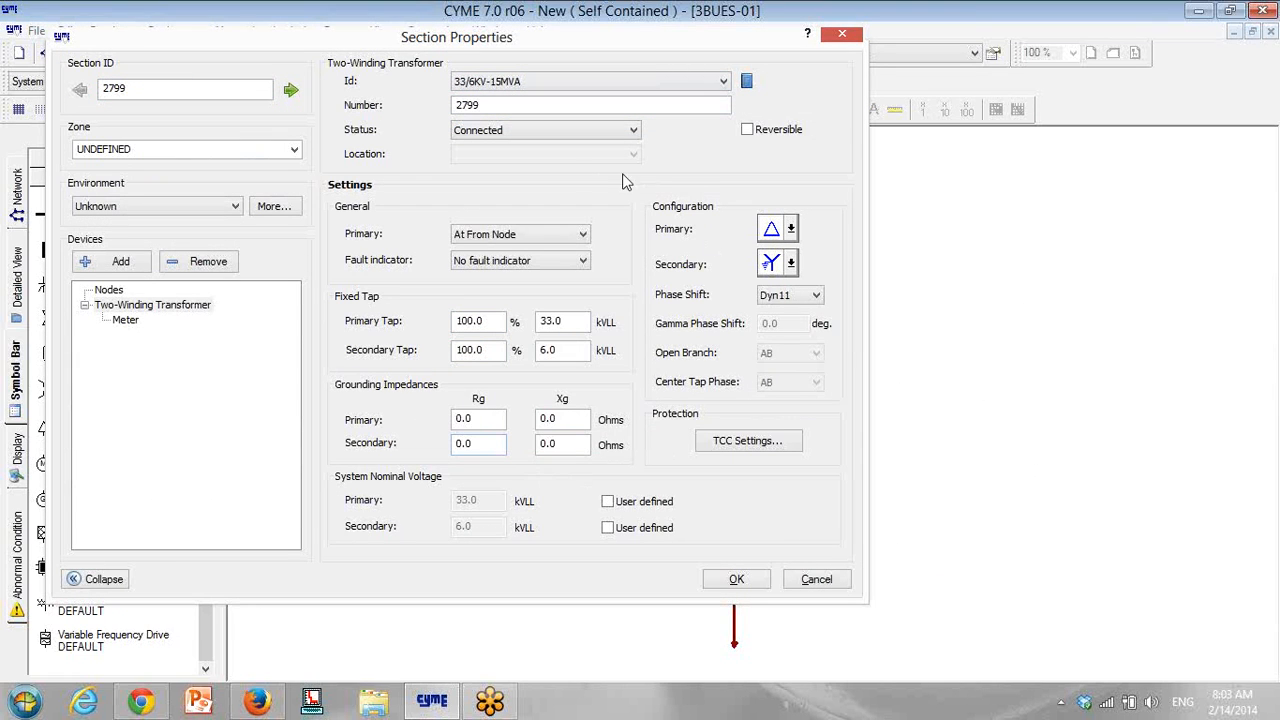
{"action": "left_click", "coordinate": [737, 580]}
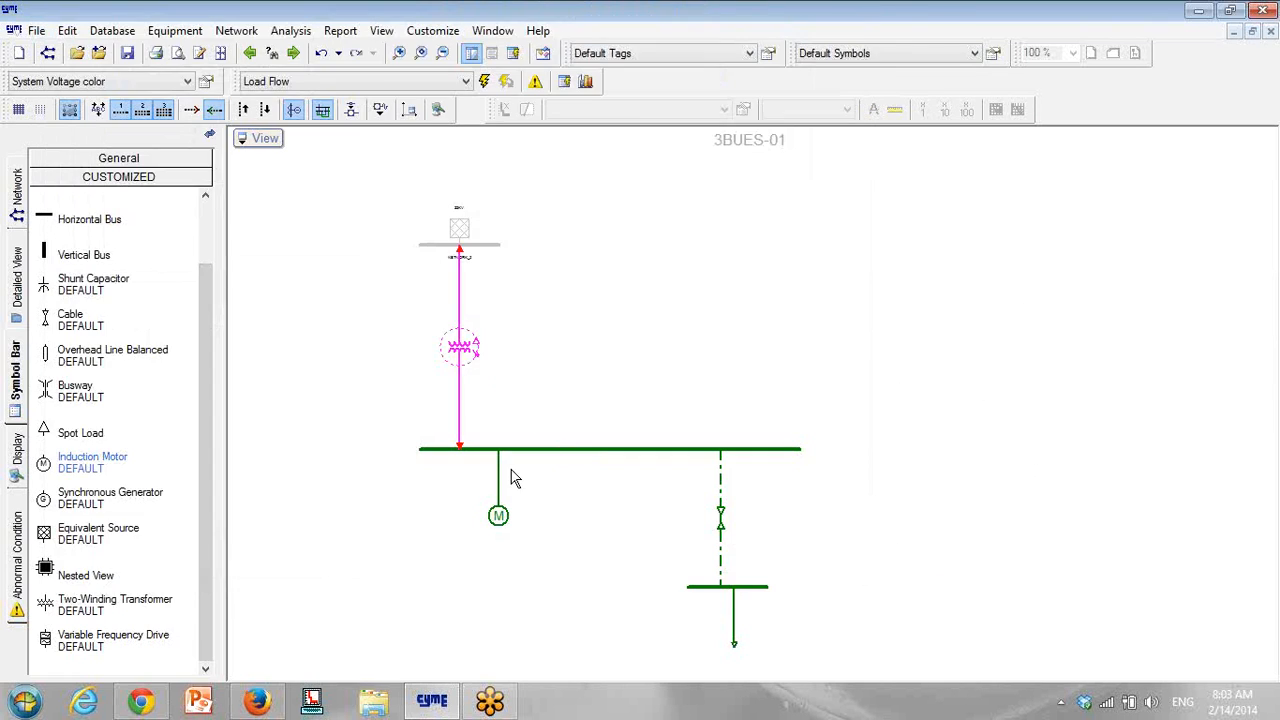
{"action": "left_click", "coordinate": [499, 517]}
{"action": "double_click", "coordinate": [501, 518]}
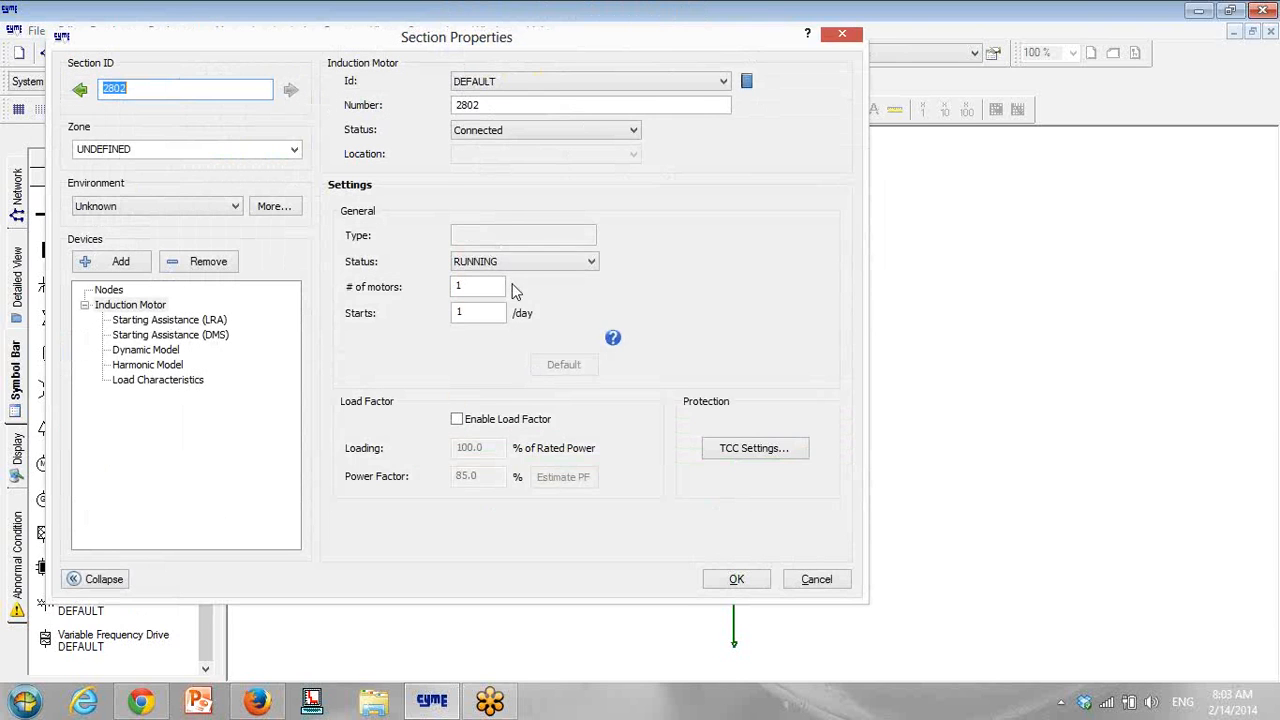
{"action": "left_click", "coordinate": [549, 80]}
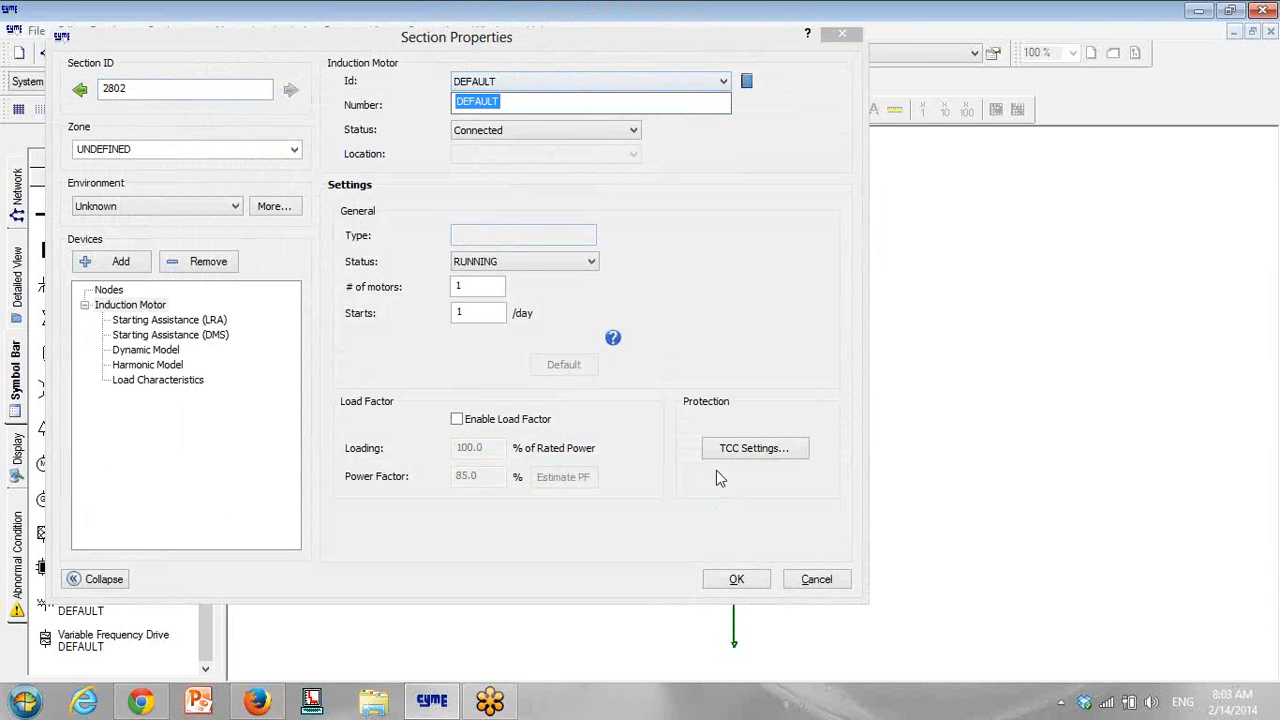
{"action": "type", "text": "2802"}
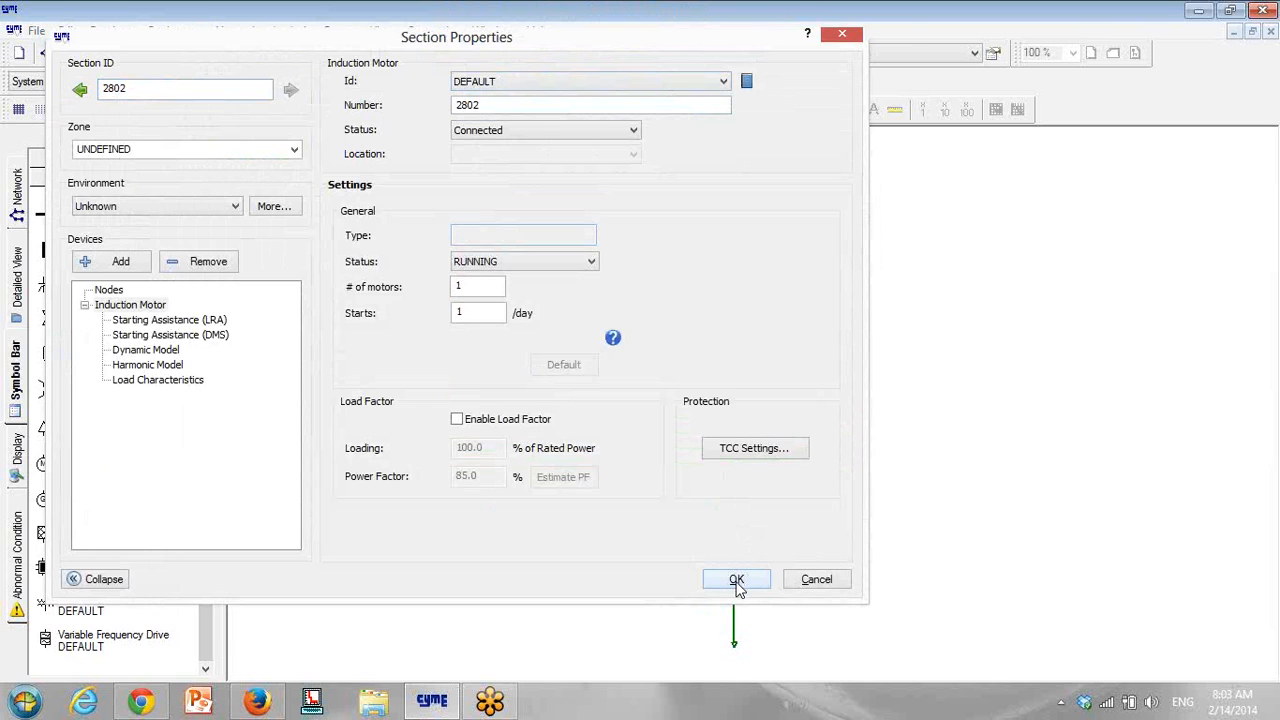
{"action": "left_click", "coordinate": [737, 580]}
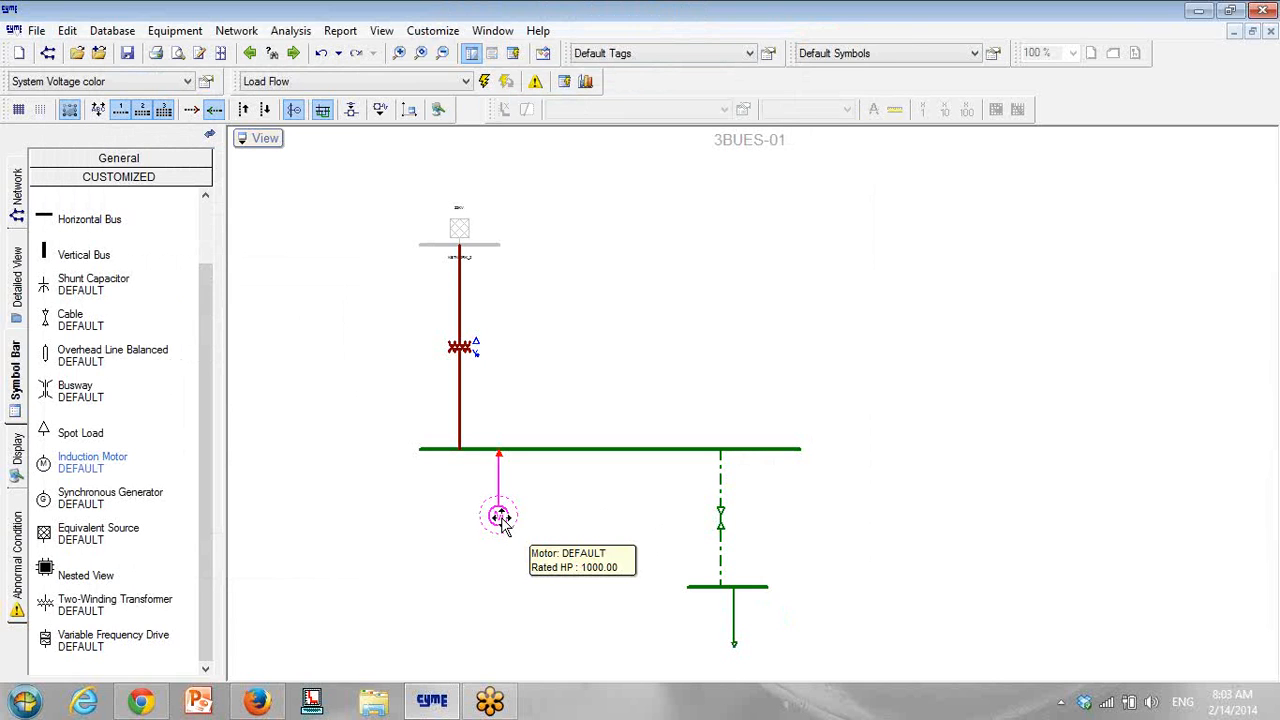
Step: Add an induction motor named 6KV-2000KW to the equipment database and set its mechanical power to 2000 kW
{"action": "left_click", "coordinate": [175, 30]}
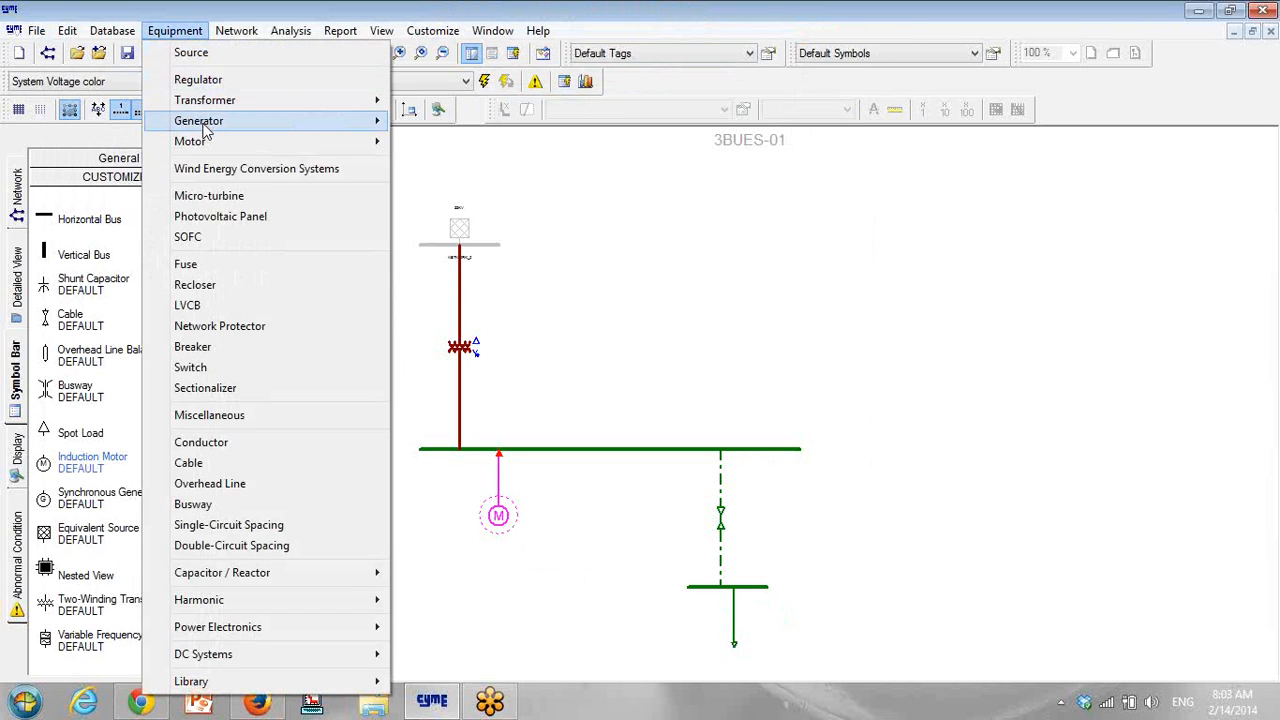
{"action": "mouse_move", "coordinate": [200, 141]}
{"action": "left_click", "coordinate": [445, 138]}
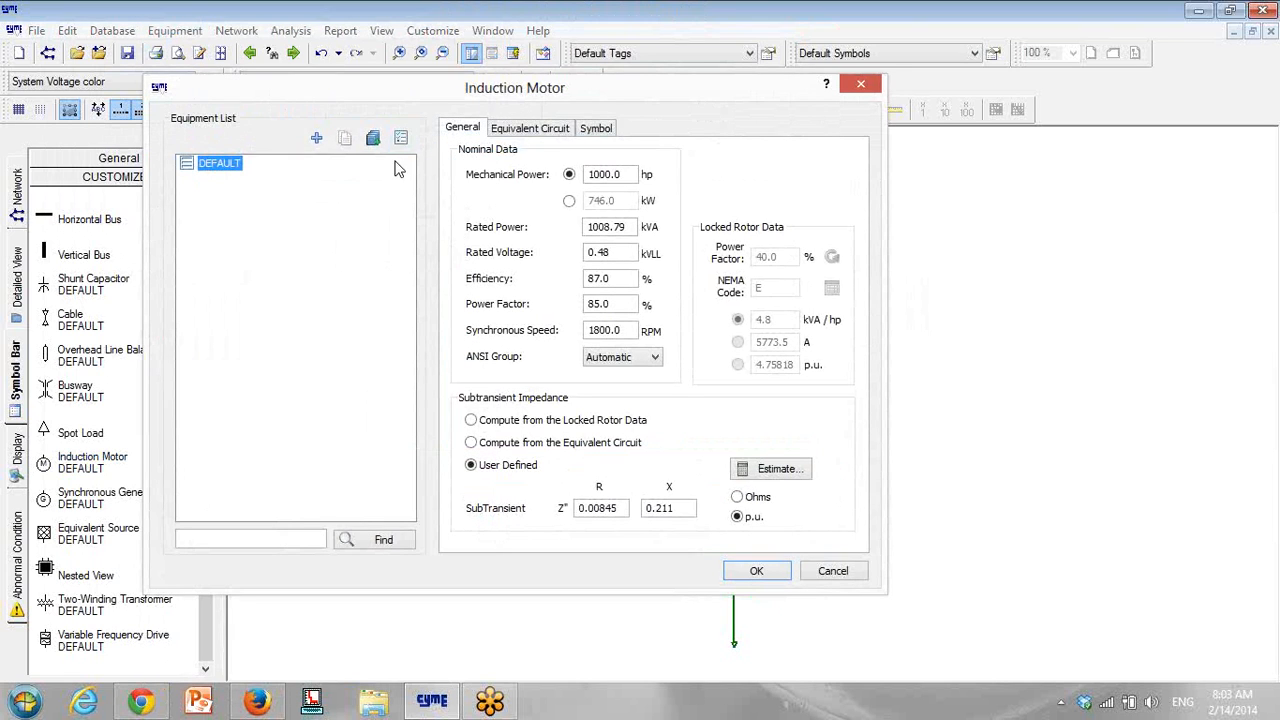
{"action": "left_click", "coordinate": [316, 137]}
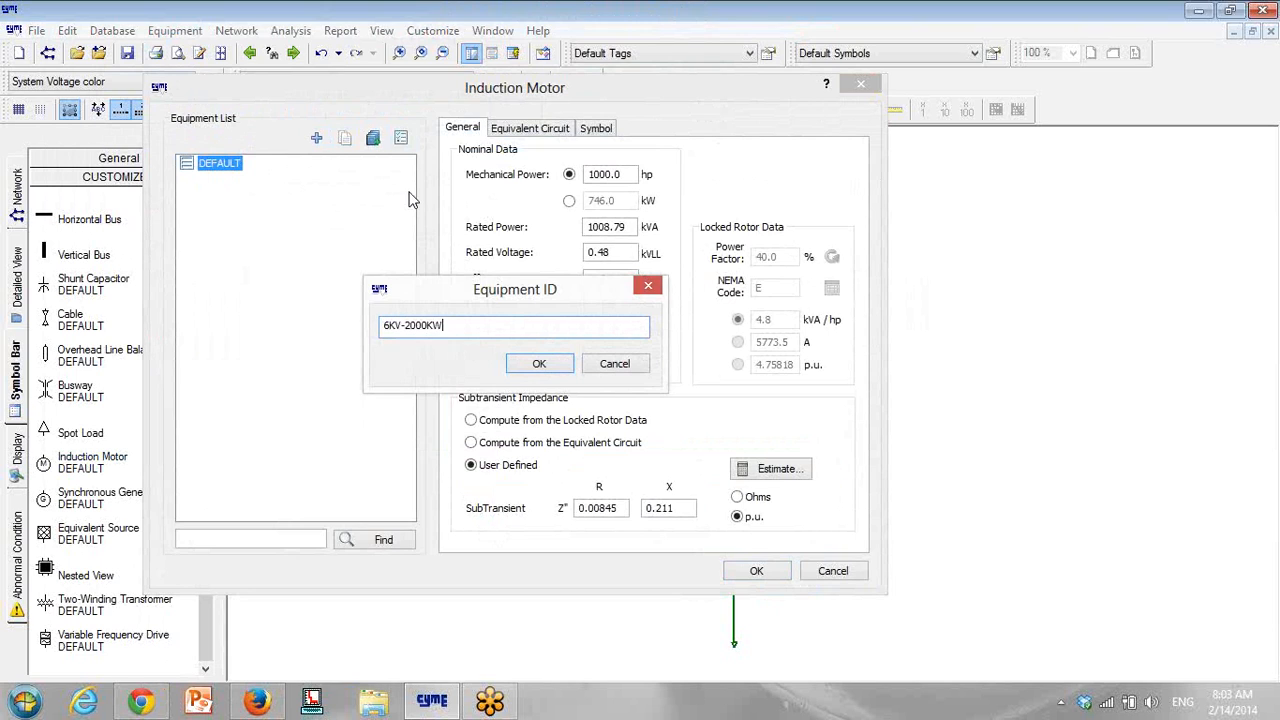
{"action": "key", "text": "Return"}
{"action": "left_click", "coordinate": [569, 201]}
{"action": "double_click", "coordinate": [620, 201]}
{"action": "type", "text": "2000"}
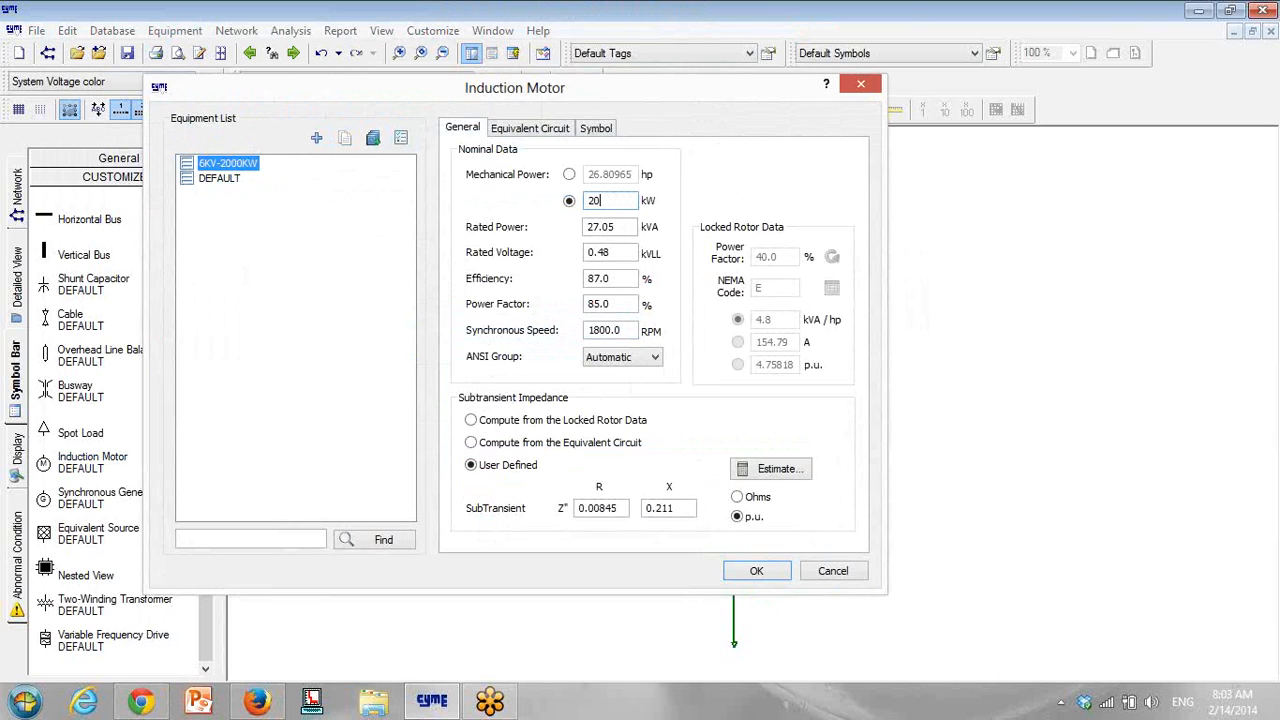
Step: Set the 6KV-2000KW motor's efficiency to 93%, rated voltage to 6 kVLL, power factor to 91% and synchronous speed to 1500 RPM
{"action": "double_click", "coordinate": [598, 279]}
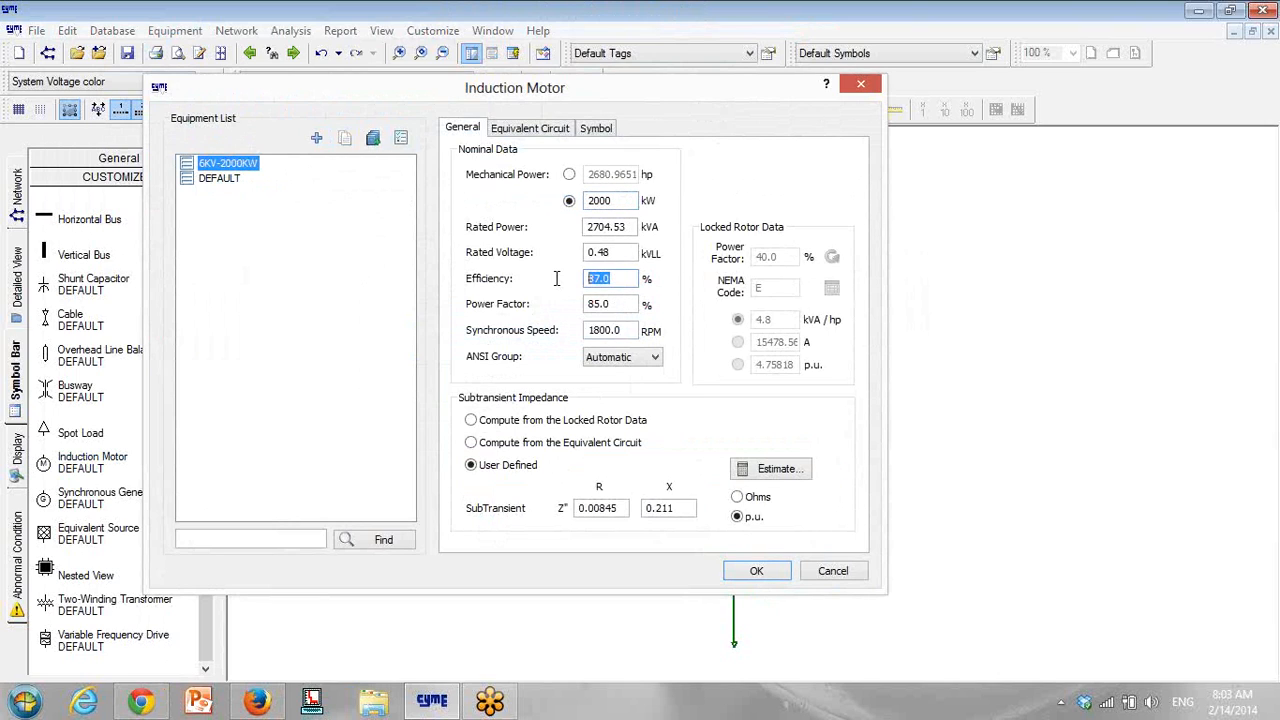
{"action": "type", "text": "93"}
{"action": "double_click", "coordinate": [622, 252]}
{"action": "type", "text": "6"}
{"action": "double_click", "coordinate": [613, 304]}
{"action": "type", "text": "91"}
{"action": "double_click", "coordinate": [613, 335]}
{"action": "type", "text": "150"}
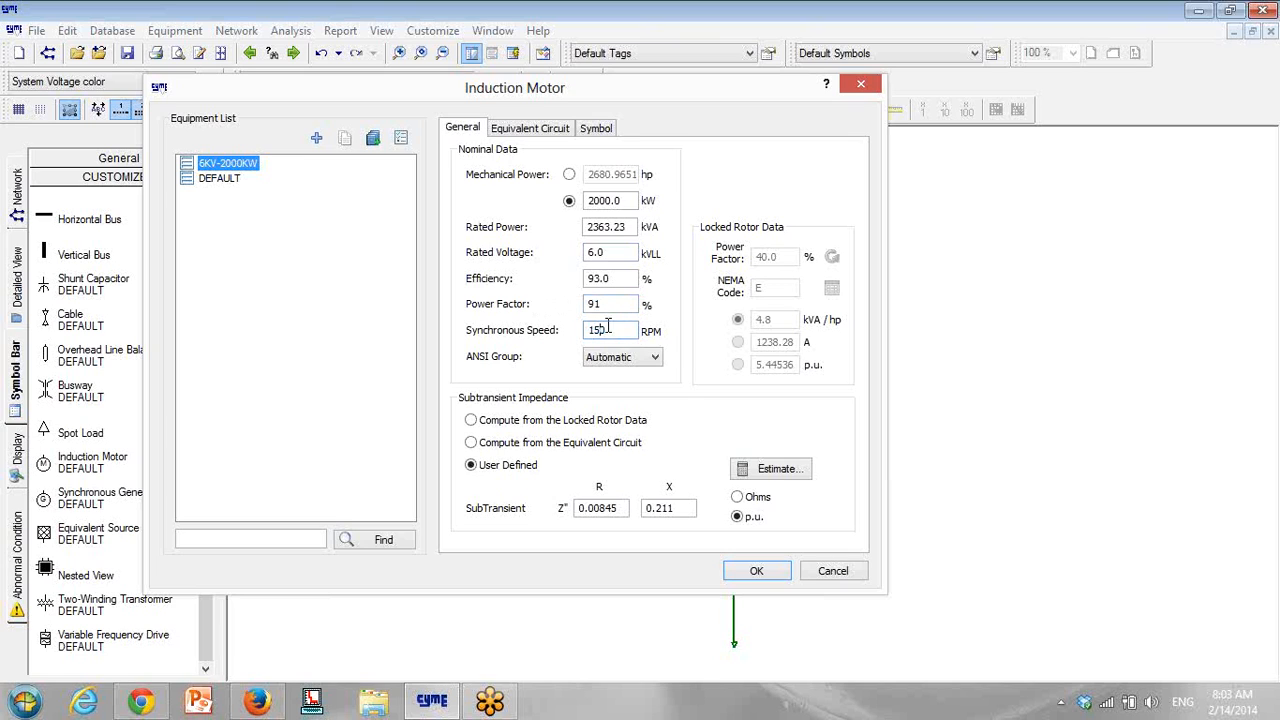
{"action": "type", "text": "0"}
Step: Compute the motor's subtransient impedance from locked rotor data with 20% power factor, NEMA code F and 6 p.u. locked rotor current
{"action": "left_click", "coordinate": [512, 420]}
{"action": "double_click", "coordinate": [770, 256]}
{"action": "type", "text": "20"}
{"action": "left_click", "coordinate": [831, 288]}
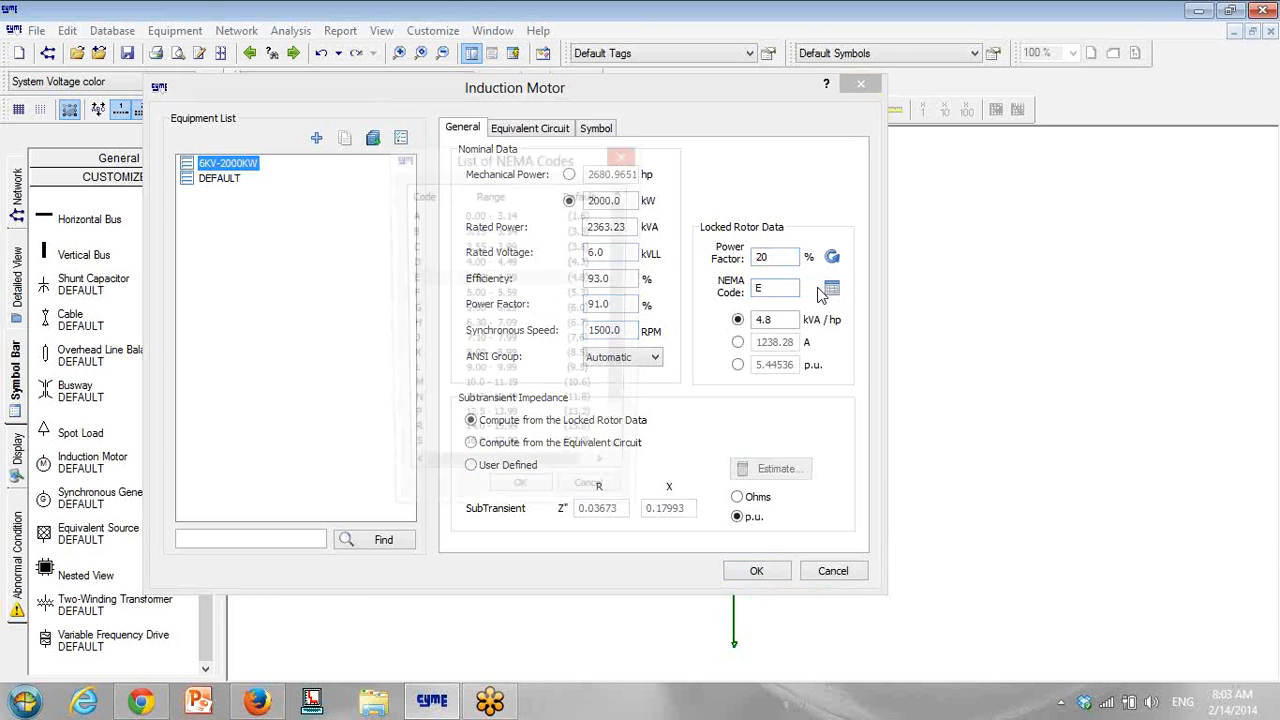
{"action": "left_click", "coordinate": [507, 299]}
{"action": "left_click", "coordinate": [520, 500]}
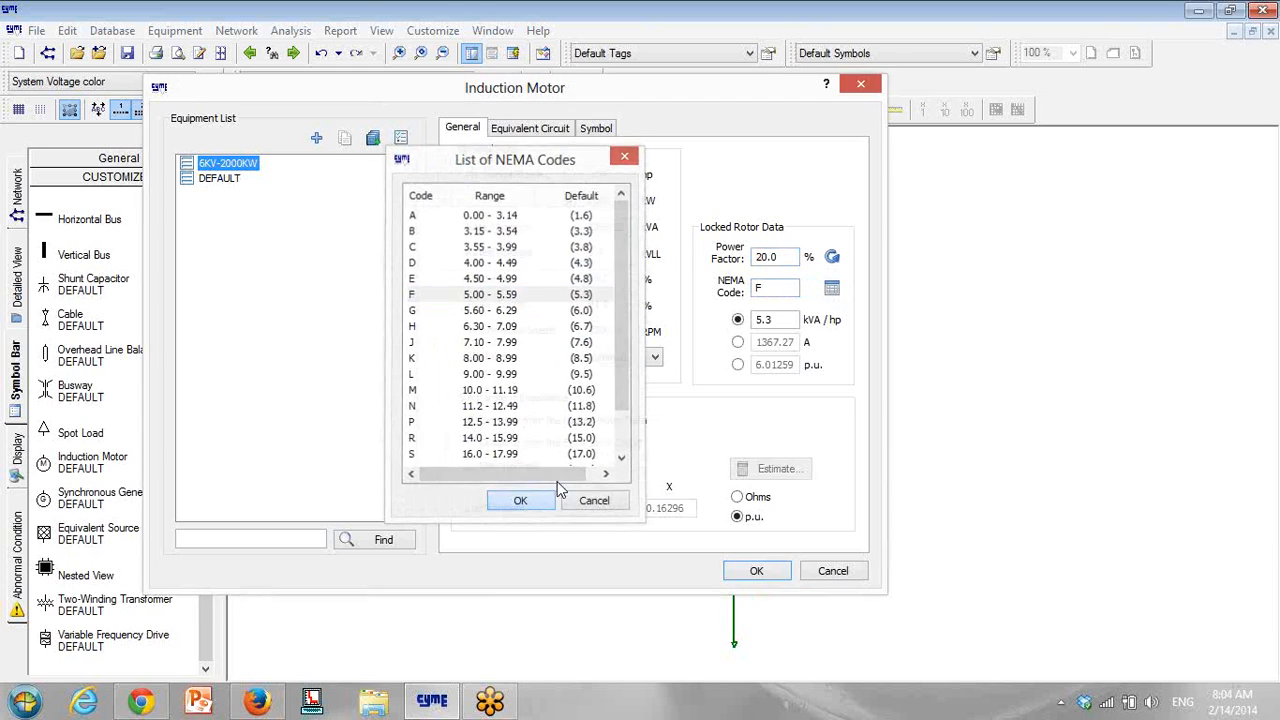
{"action": "left_click", "coordinate": [738, 364]}
{"action": "double_click", "coordinate": [788, 365]}
{"action": "type", "text": "6"}
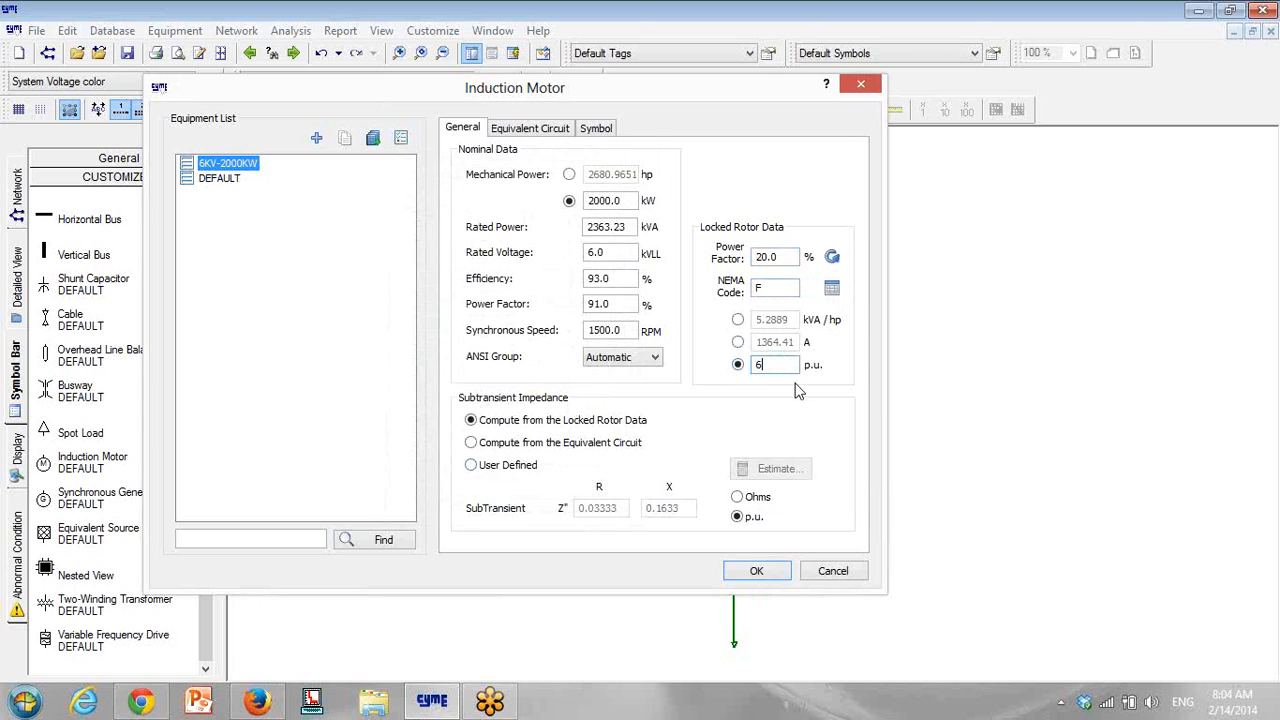
Step: Choose the Locked Rotor / Full Load Test estimation method for the motor's equivalent circuit and set cage factors CFr and CFx to 0
{"action": "left_click", "coordinate": [538, 131]}
{"action": "left_click", "coordinate": [587, 320]}
{"action": "left_click", "coordinate": [600, 333]}
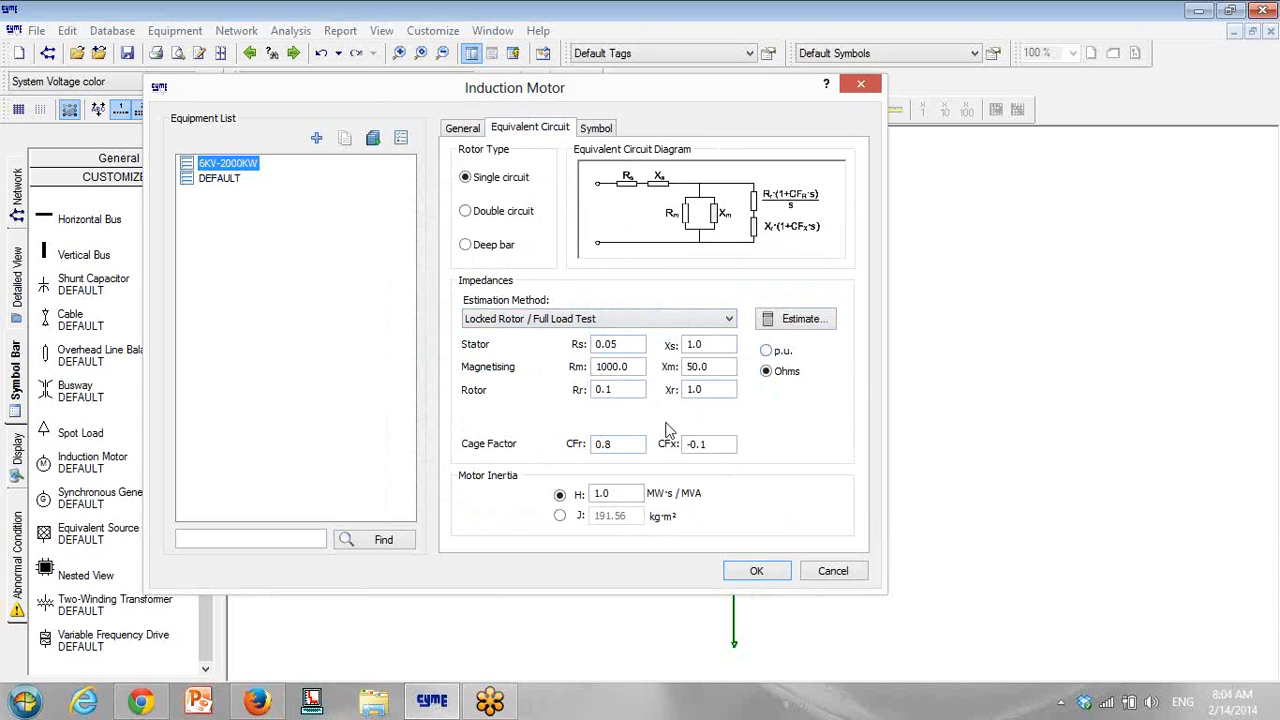
{"action": "left_click_drag", "start_coordinate": [612, 444], "coordinate": [533, 450]}
{"action": "type", "text": "0"}
{"action": "left_click_drag", "start_coordinate": [714, 444], "coordinate": [654, 446]}
{"action": "type", "text": "0"}
Step: Estimate the motor's equivalent circuit impedances with an operating slip of 0.01 and accept the motor equipment data
{"action": "left_click", "coordinate": [788, 325]}
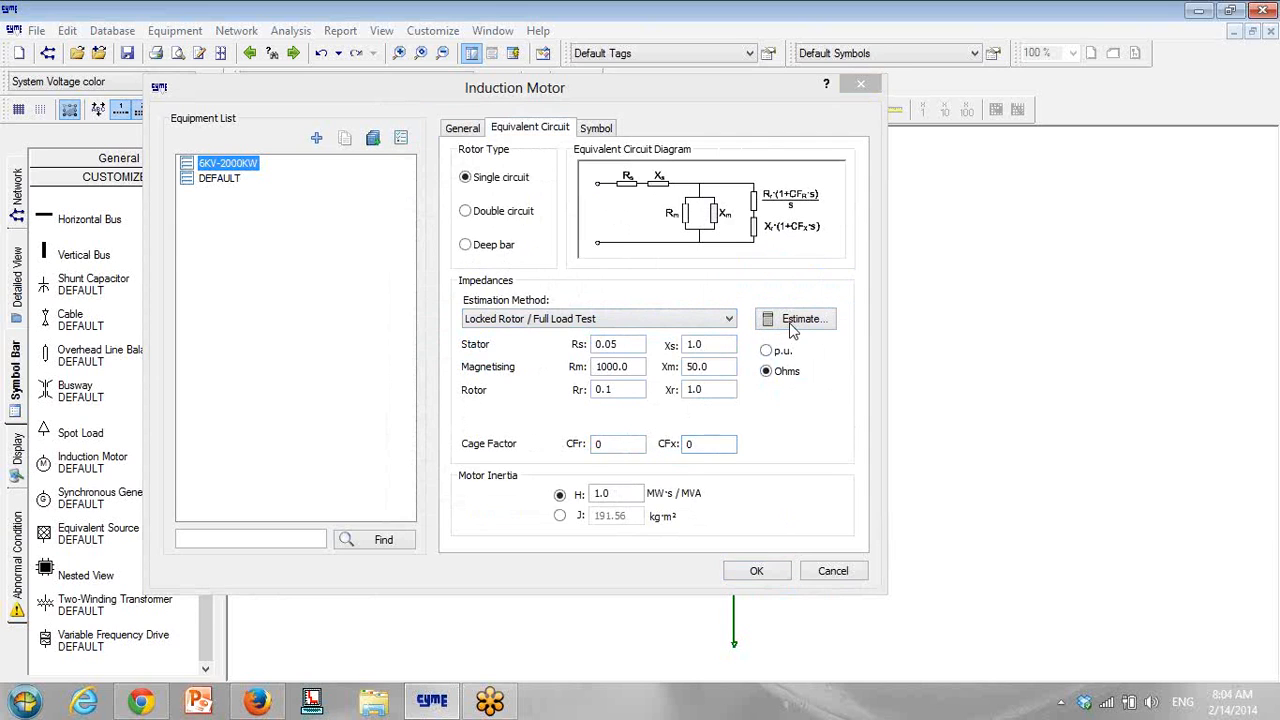
{"action": "left_click", "coordinate": [454, 385]}
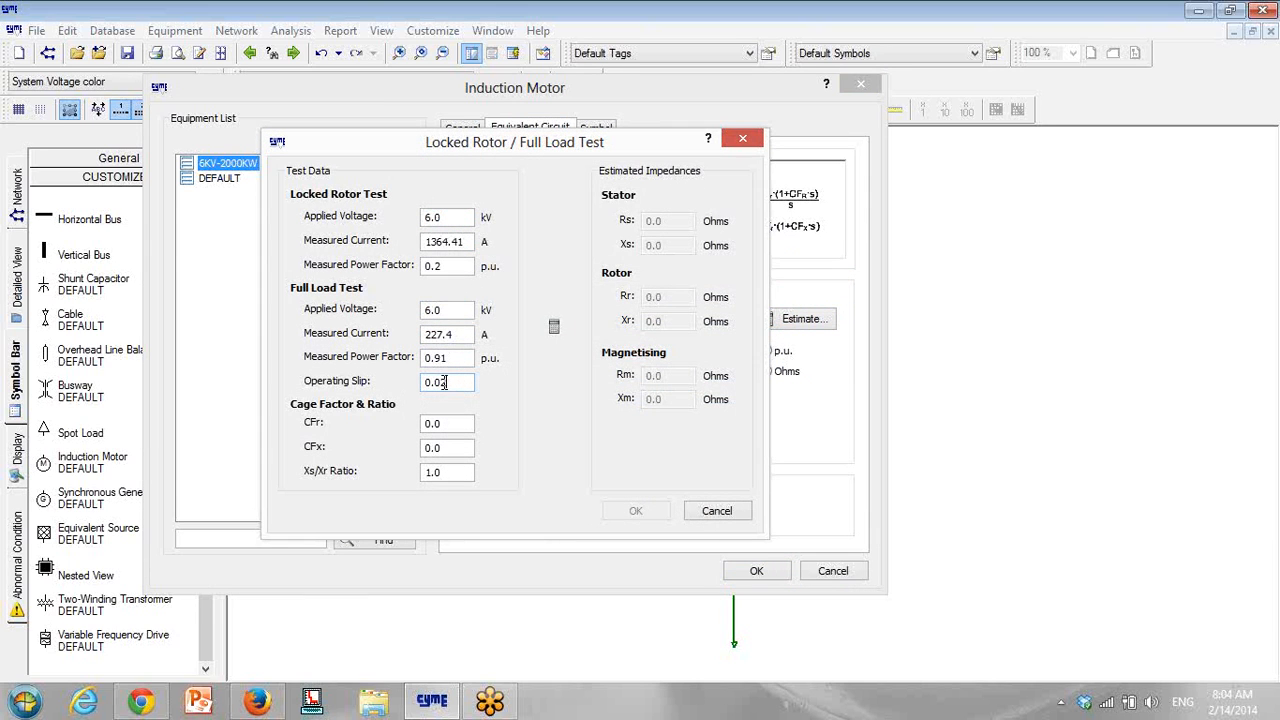
{"action": "left_click", "coordinate": [554, 326]}
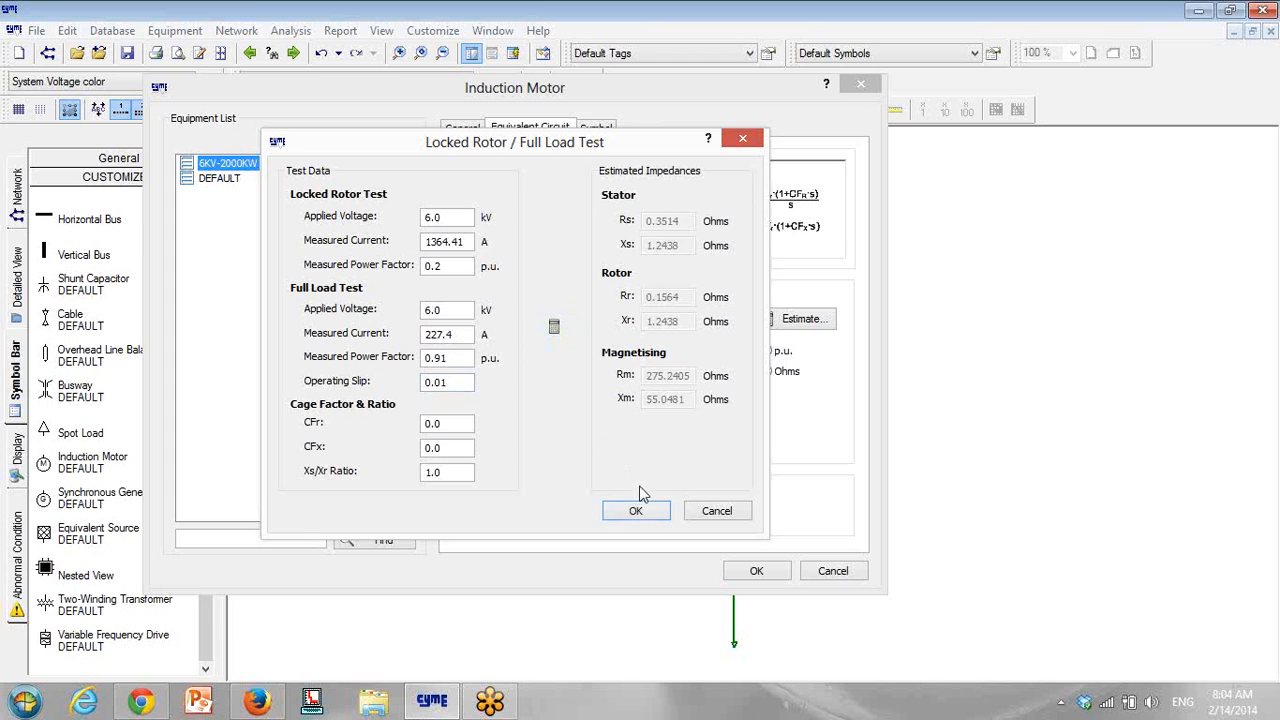
{"action": "left_click", "coordinate": [637, 511]}
{"action": "left_click", "coordinate": [750, 568]}
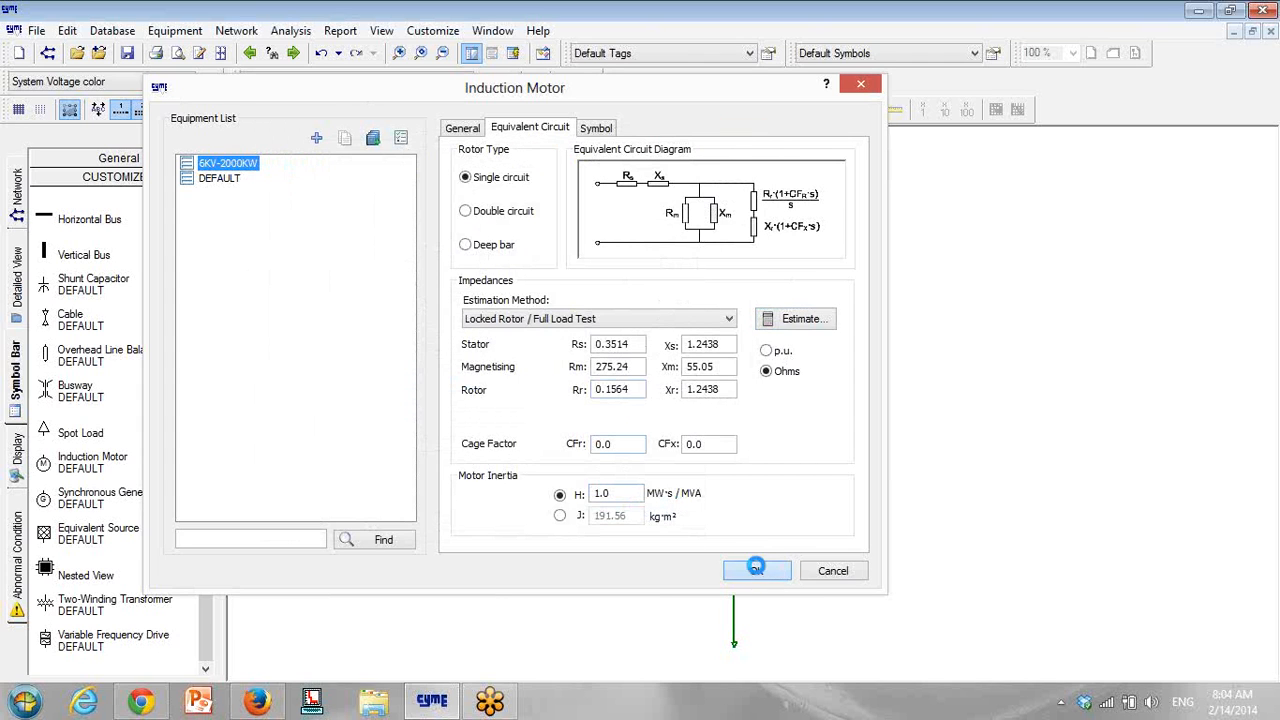
Step: Assign the 6KV-2000KW equipment to the induction motor on the middle bus
{"action": "double_click", "coordinate": [498, 515]}
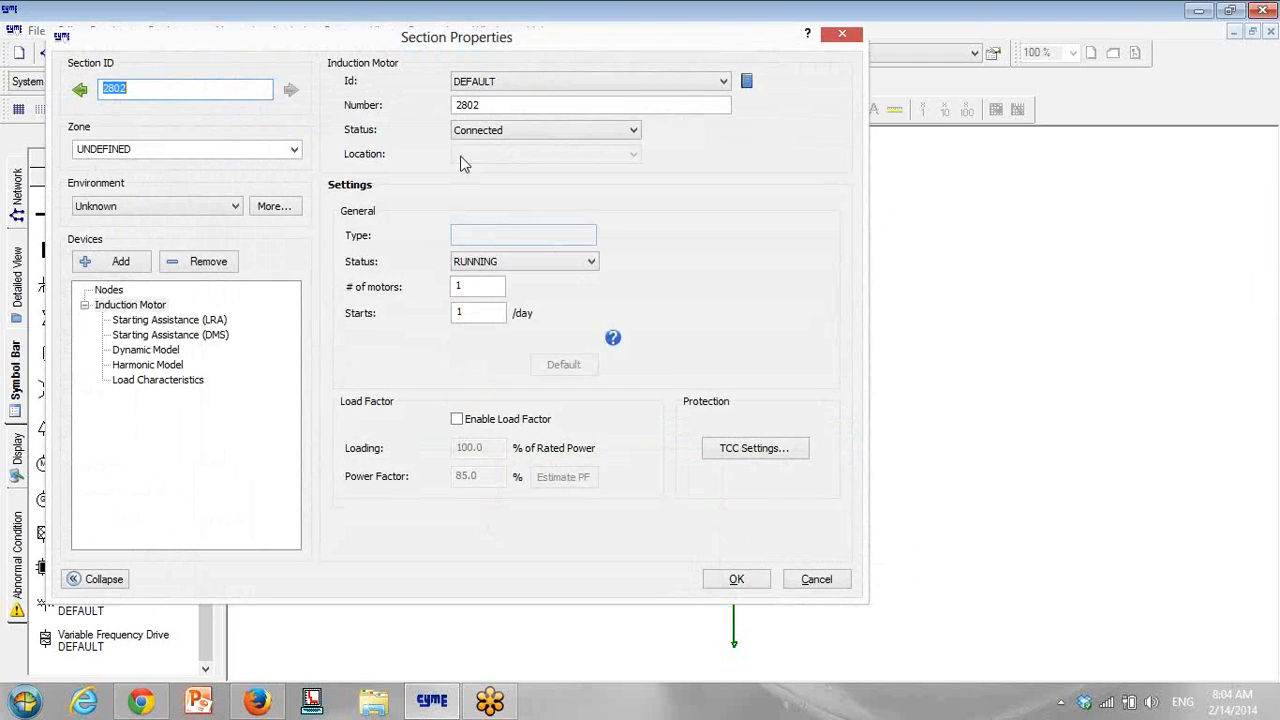
{"action": "left_click", "coordinate": [498, 85]}
{"action": "left_click", "coordinate": [497, 99]}
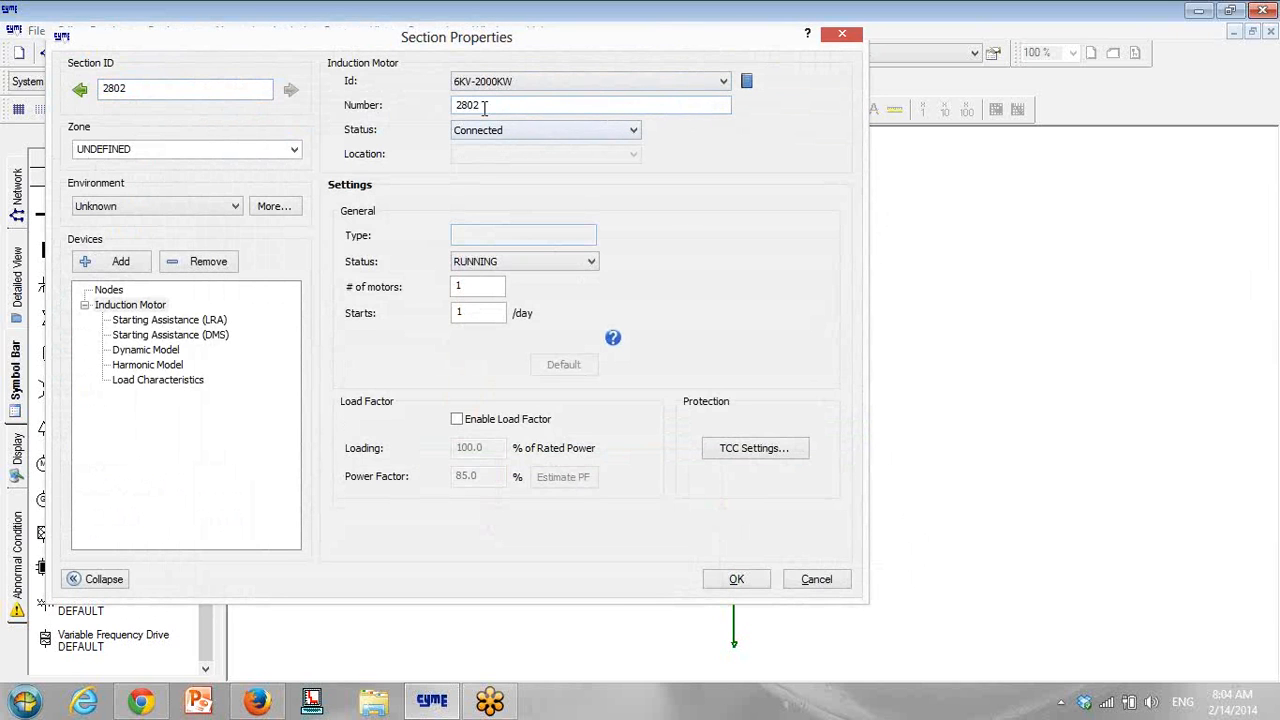
{"action": "left_click", "coordinate": [736, 580]}
Step: Assign 7.2KV_400MM2_1C_CU_XLPE_A_50HZ to the cable between the middle and lower buses and set its length to 500 m
{"action": "double_click", "coordinate": [724, 517]}
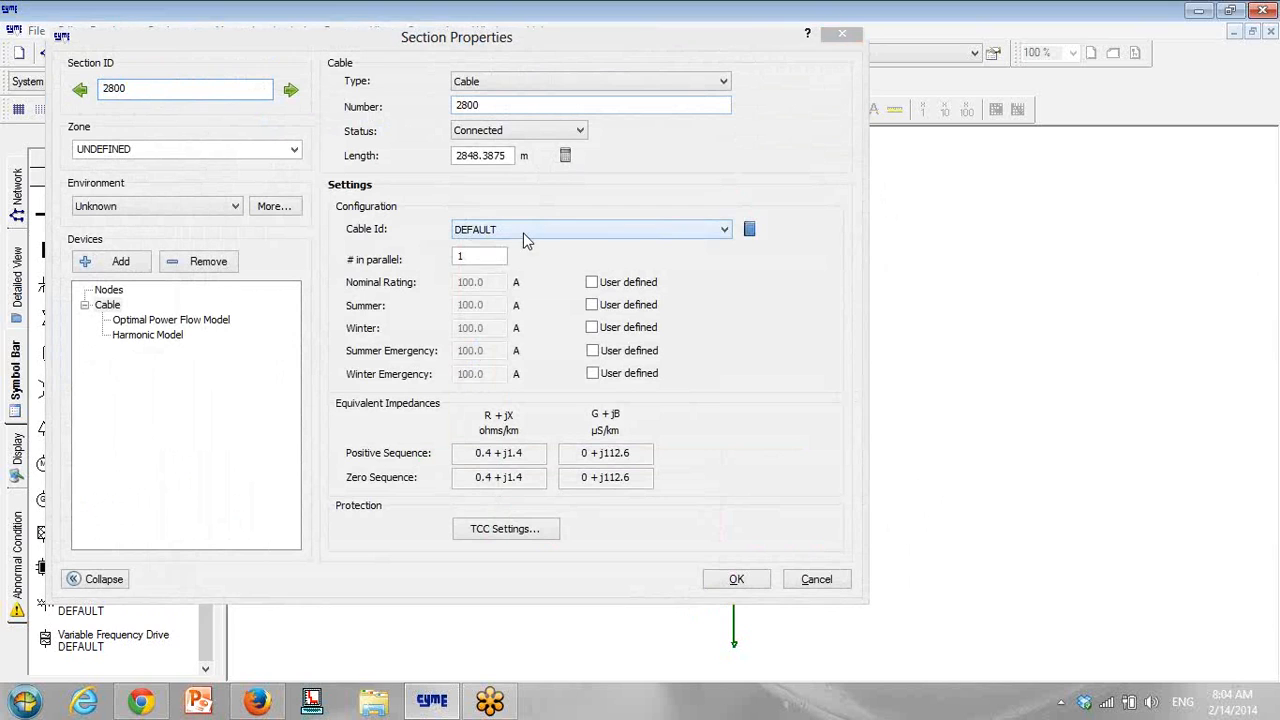
{"action": "left_click", "coordinate": [524, 236]}
{"action": "left_click", "coordinate": [496, 249]}
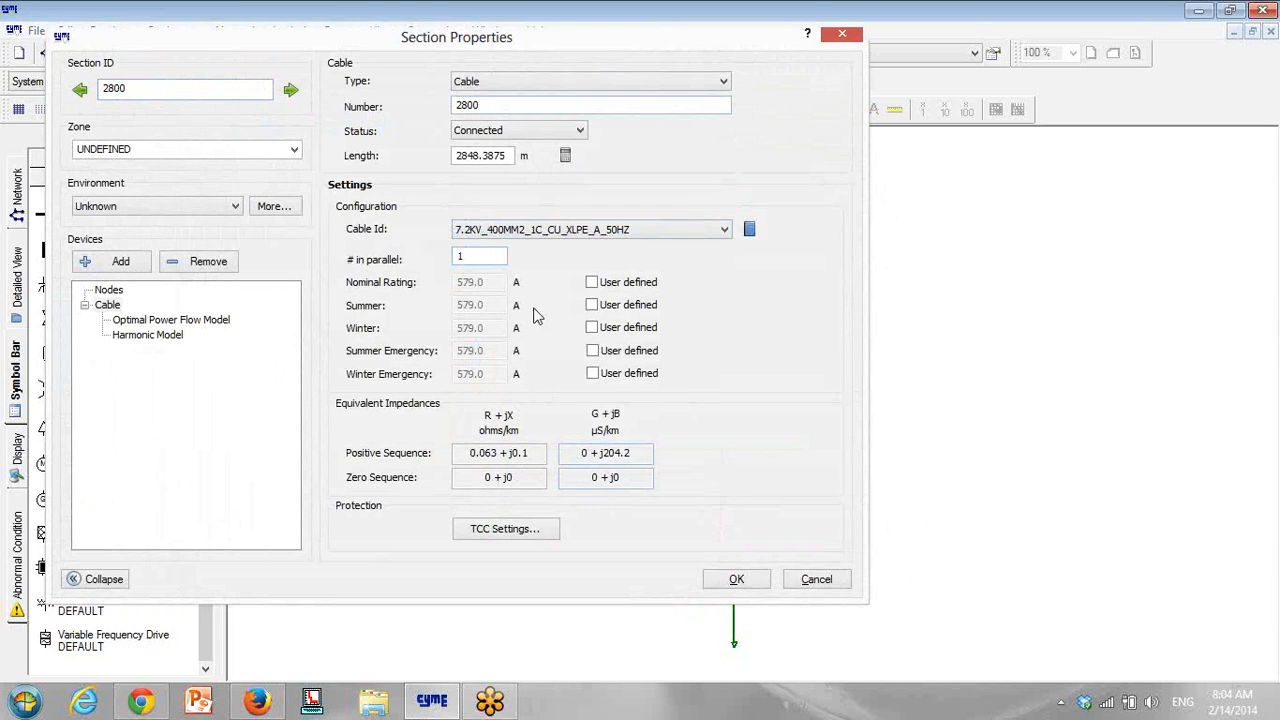
{"action": "double_click", "coordinate": [494, 156]}
{"action": "type", "text": "500"}
{"action": "left_click", "coordinate": [733, 578]}
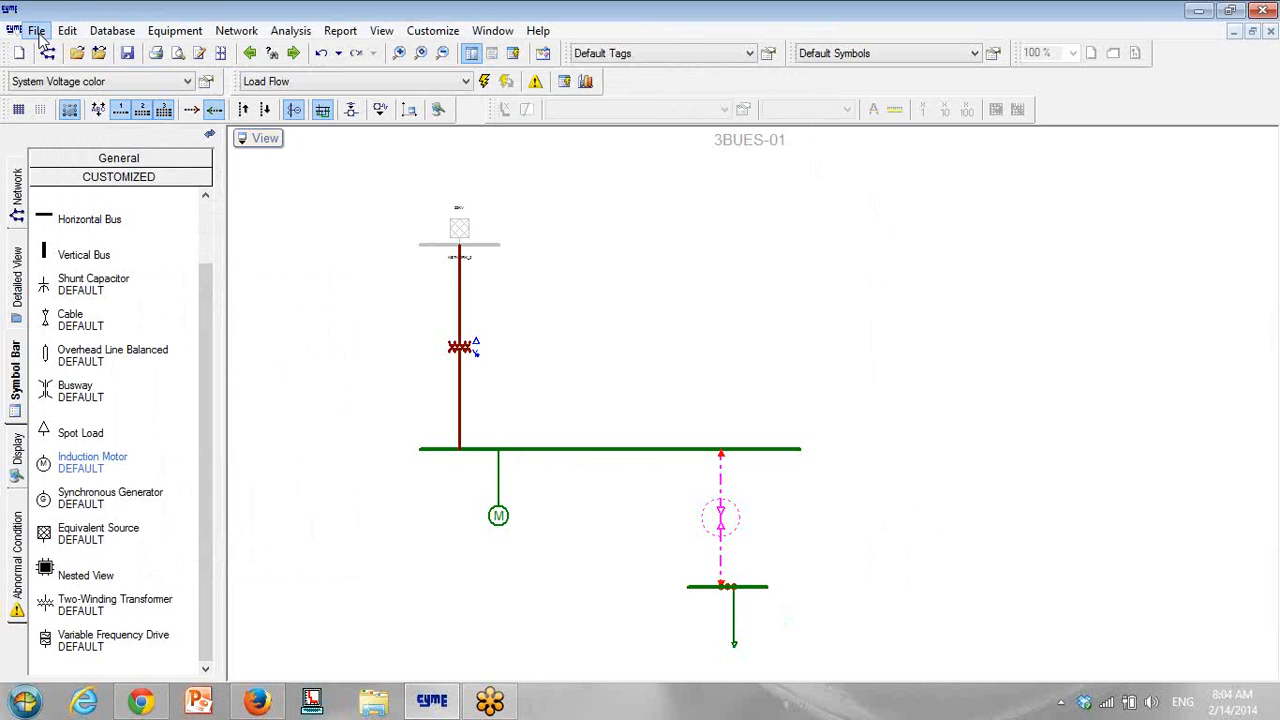
Step: Save the study as a self-contained file named 3 BUSES-001.sxst on Local Disk (G:), including all equipment
{"action": "left_click", "coordinate": [36, 31]}
{"action": "left_click", "coordinate": [176, 181]}
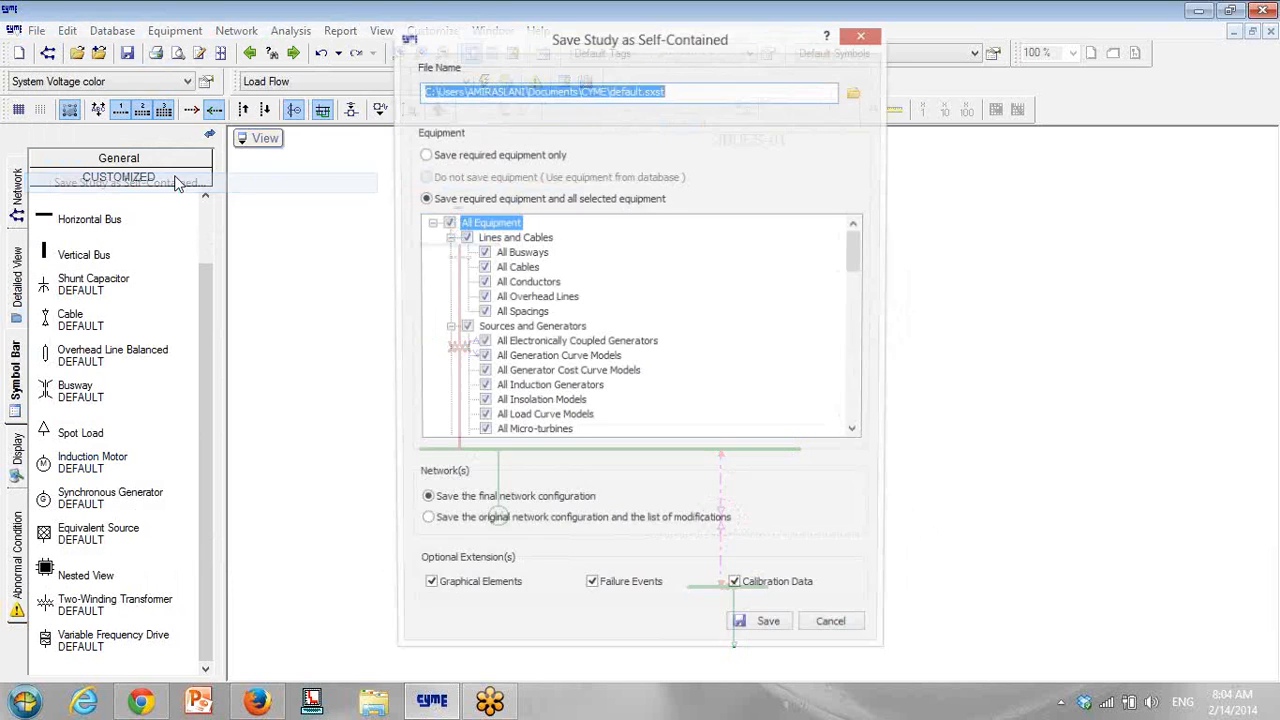
{"action": "left_click", "coordinate": [852, 93]}
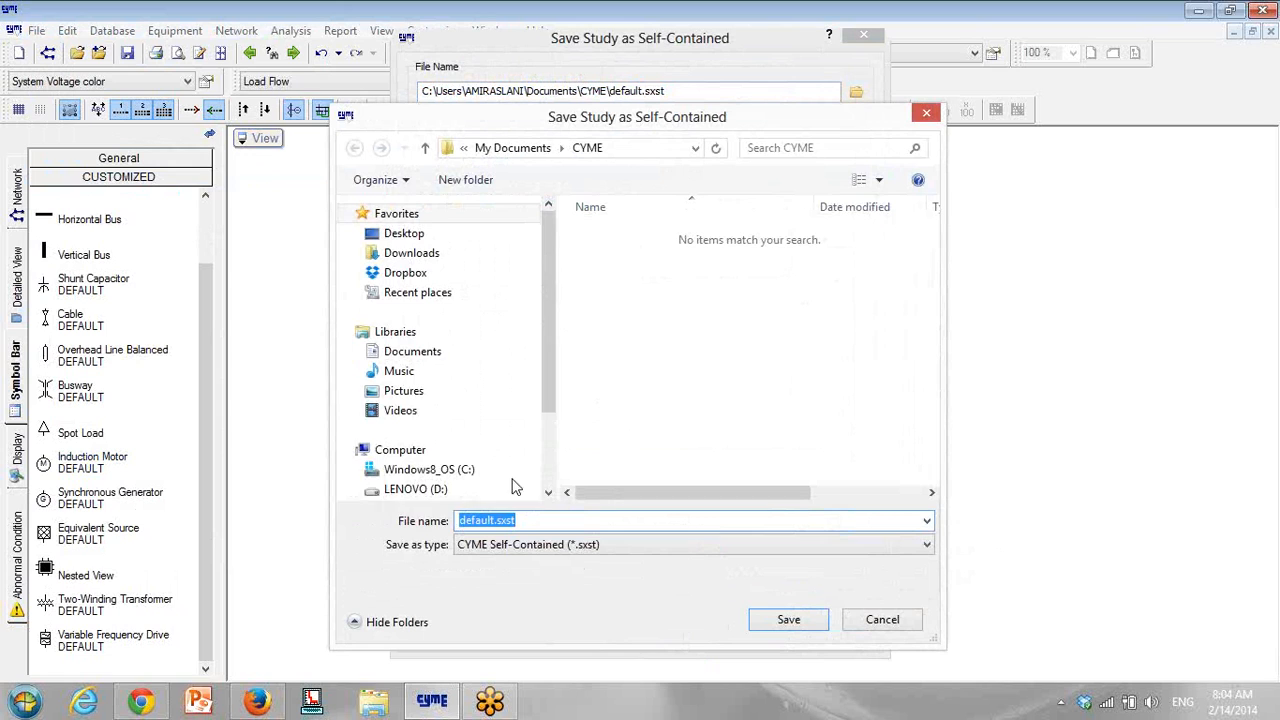
{"action": "scroll", "coordinate": [549, 336], "scroll_direction": "down", "scroll_amount": 2}
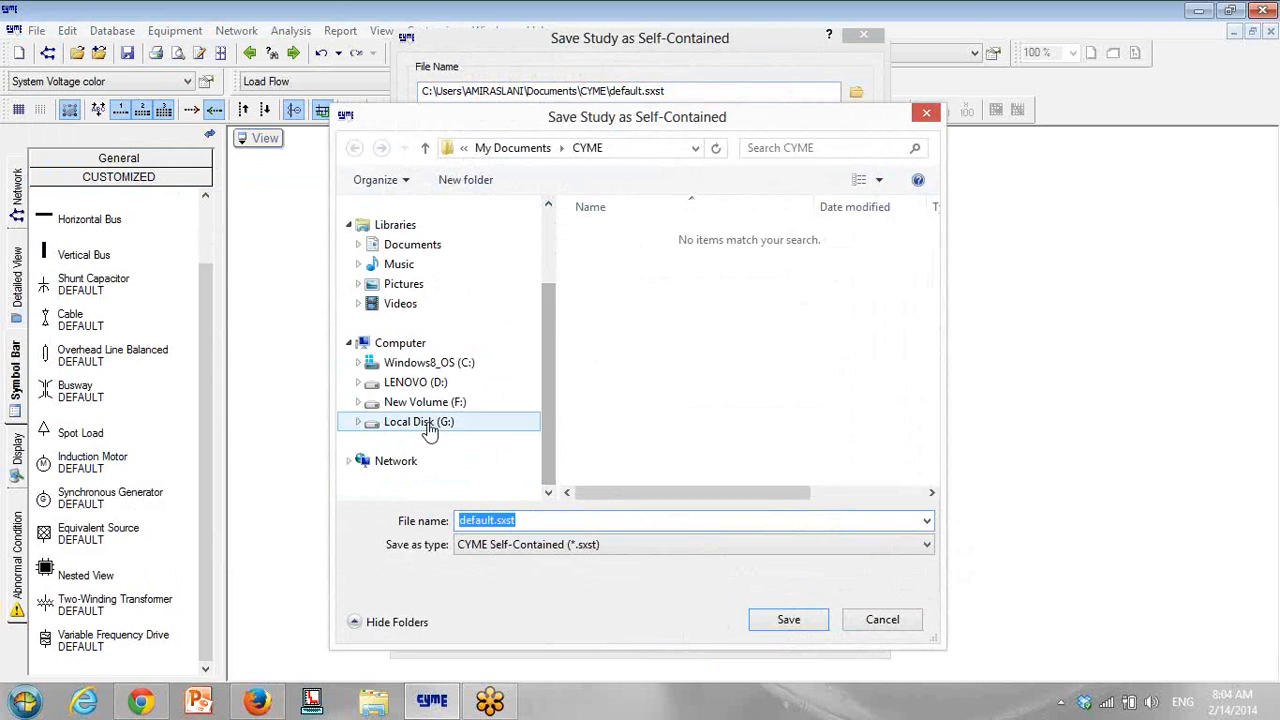
{"action": "left_click", "coordinate": [430, 424]}
{"action": "left_click", "coordinate": [840, 278]}
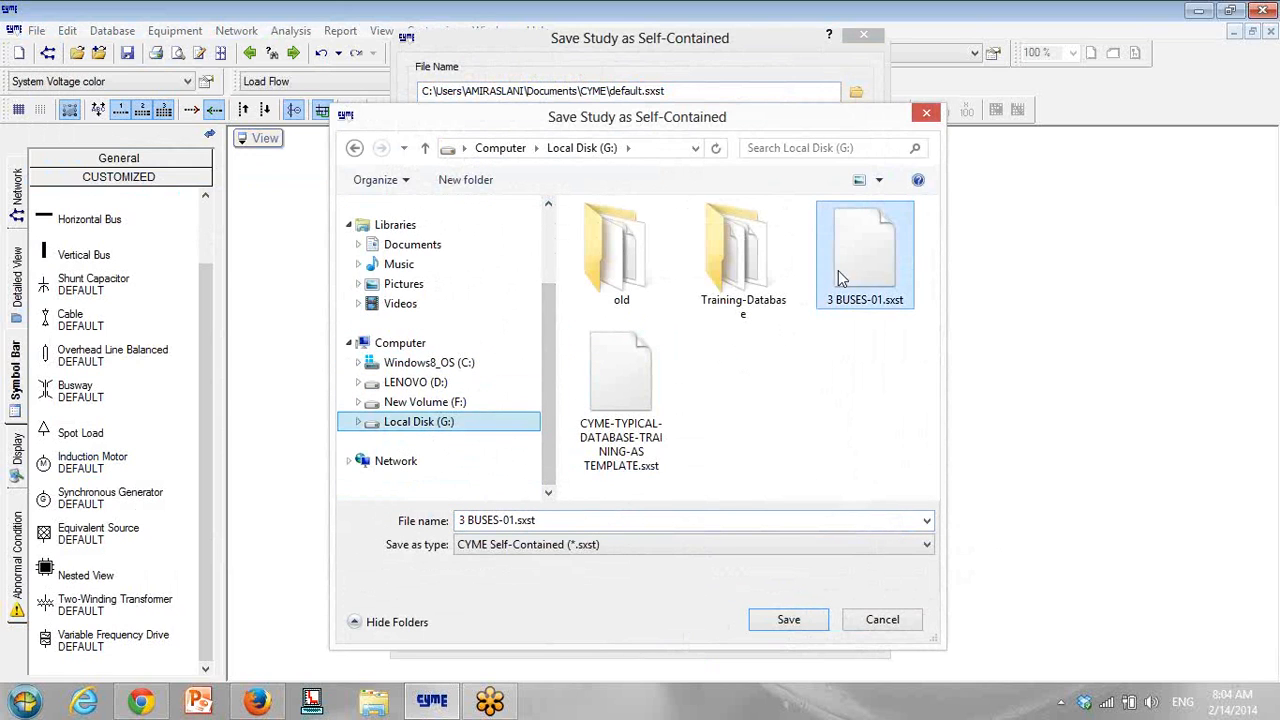
{"action": "left_click", "coordinate": [513, 520]}
{"action": "left_click", "coordinate": [513, 520]}
{"action": "key", "text": "BackSpace"}
{"action": "key", "text": "Return"}
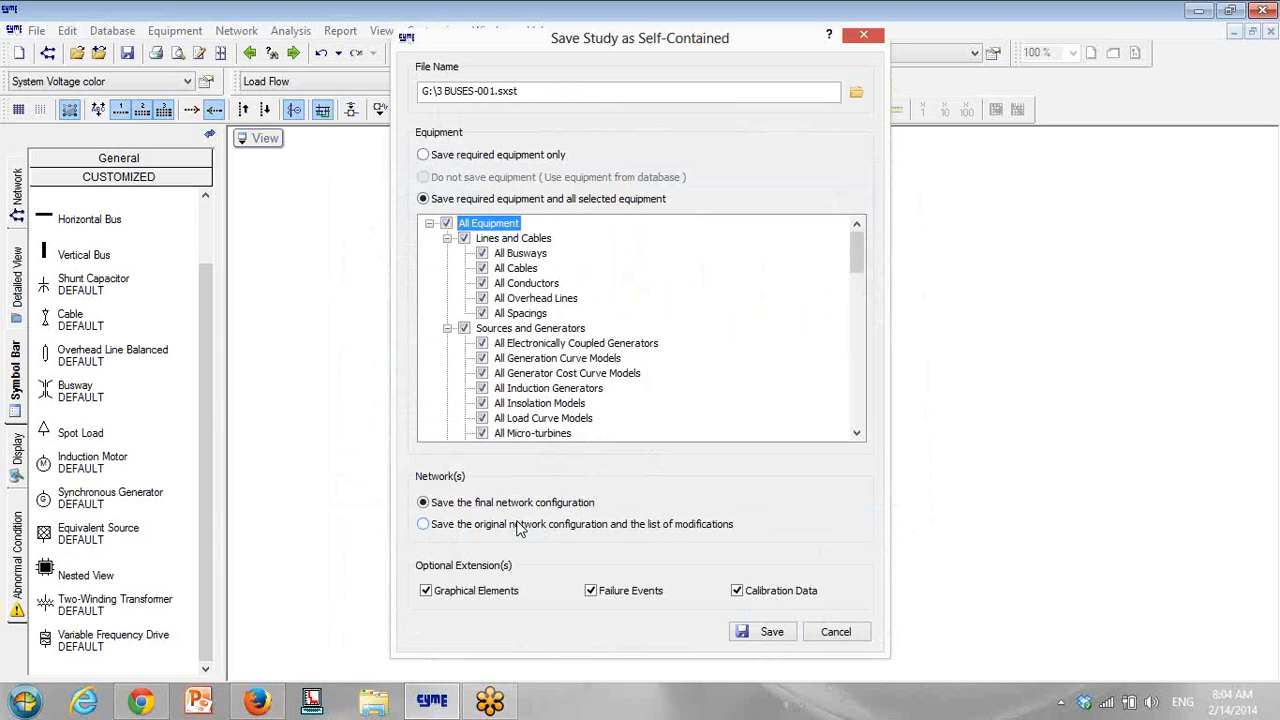
{"action": "left_click", "coordinate": [767, 640]}
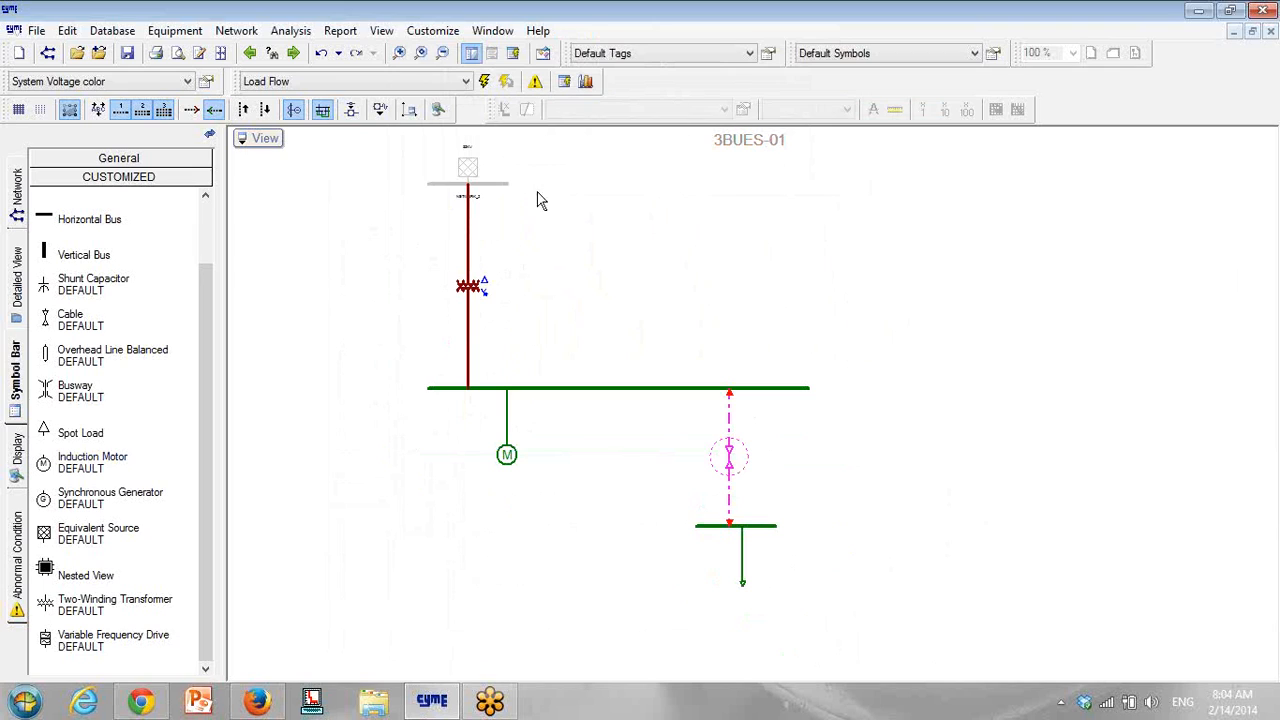
Step: Import all tag and text layers from Basic Industrial Tags-001.cymcfg and apply the POWER FLOW 001 layer to the diagram
{"action": "left_click", "coordinate": [253, 145]}
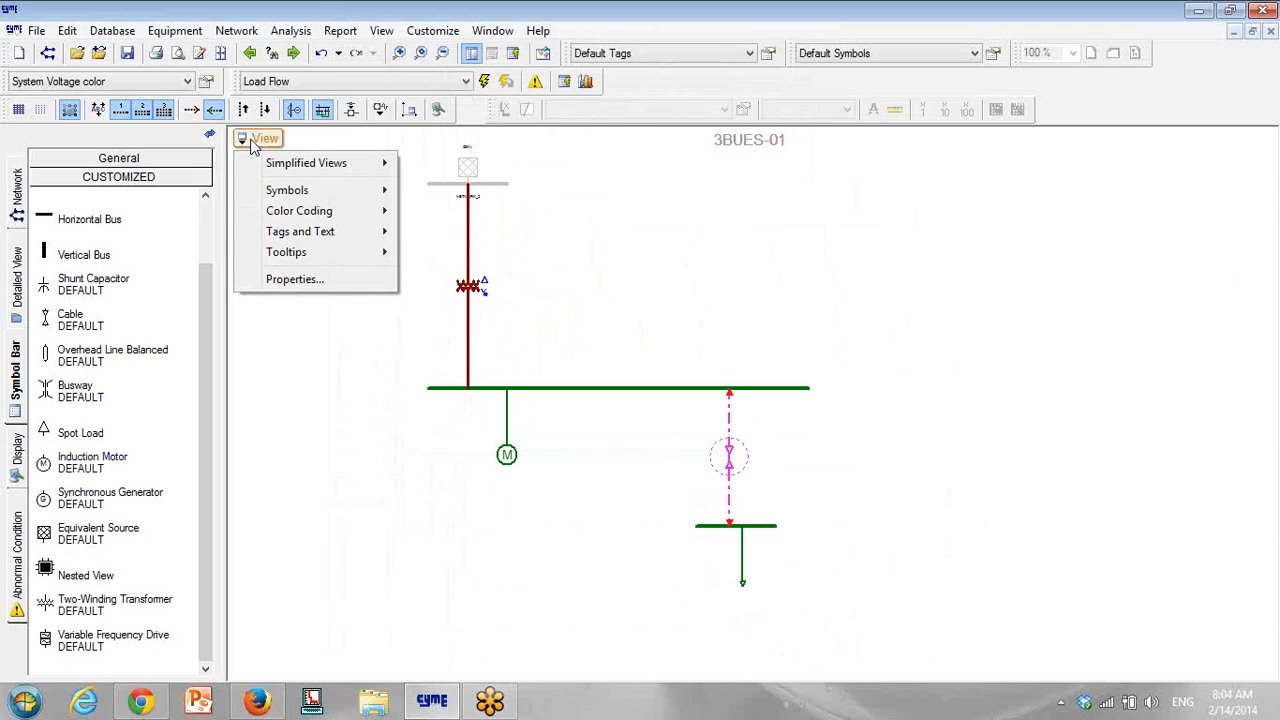
{"action": "mouse_move", "coordinate": [303, 231]}
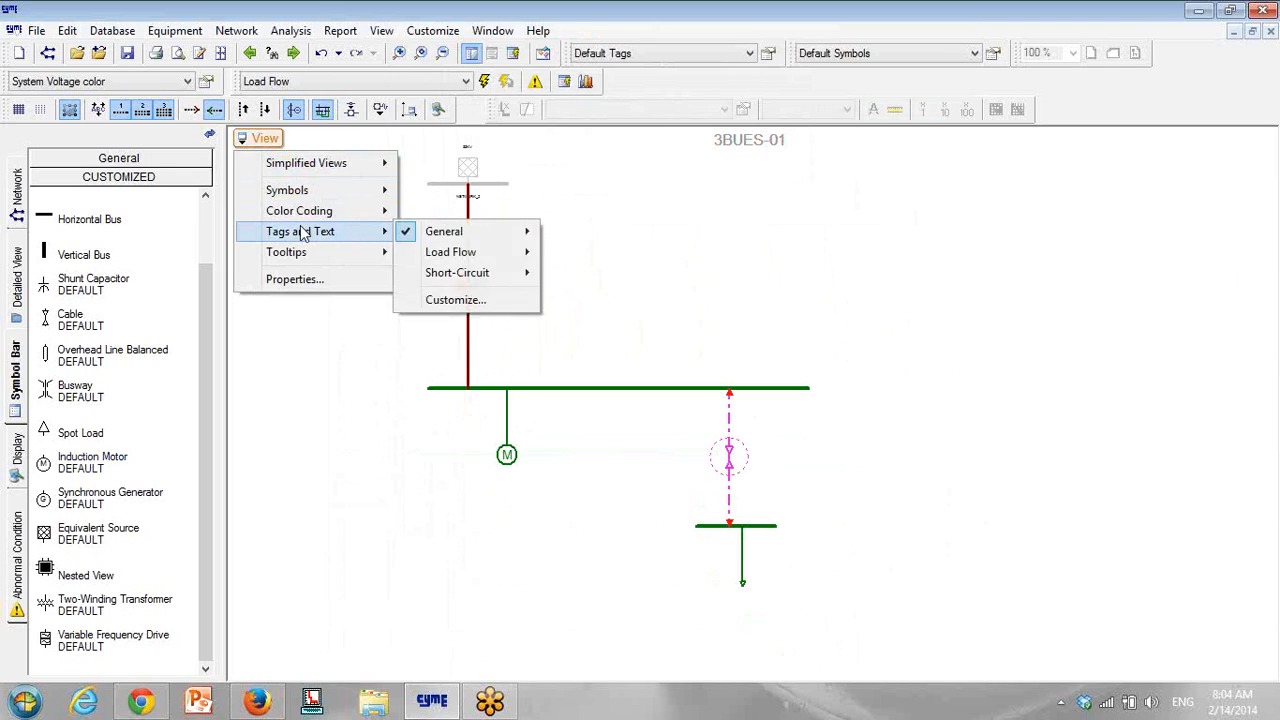
{"action": "left_click", "coordinate": [488, 307]}
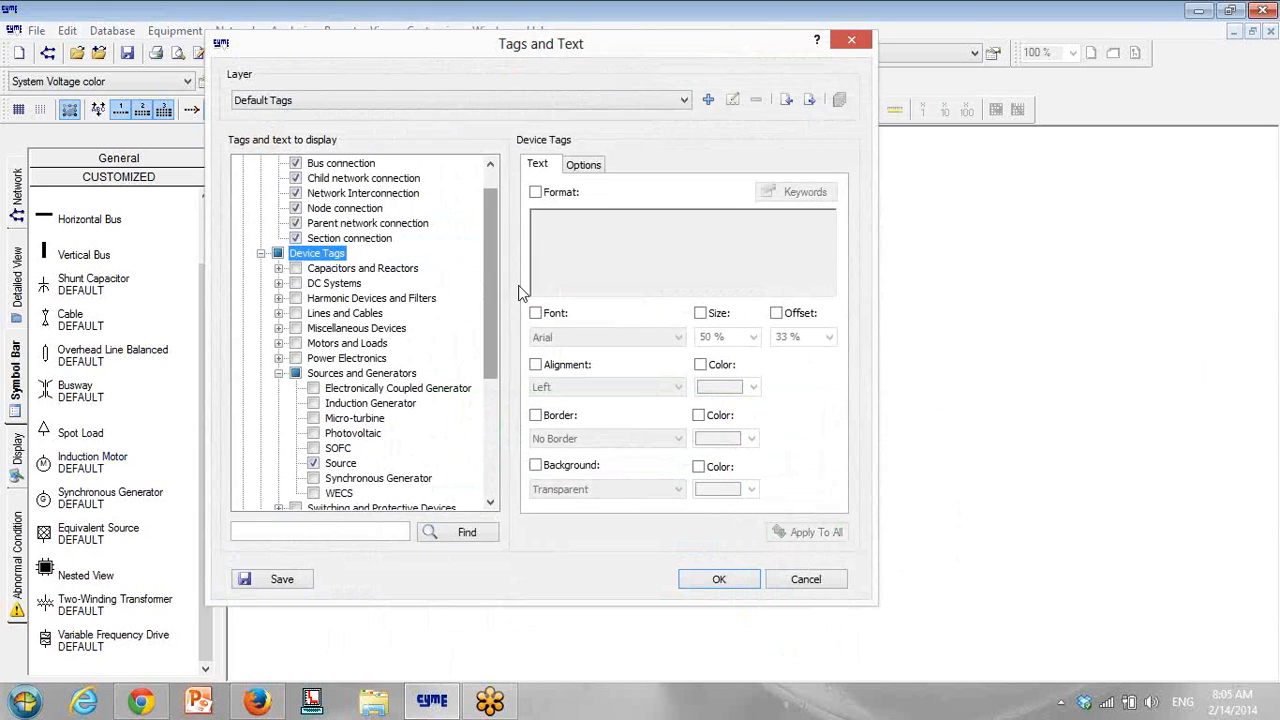
{"action": "left_click", "coordinate": [787, 102]}
{"action": "left_click", "coordinate": [750, 236]}
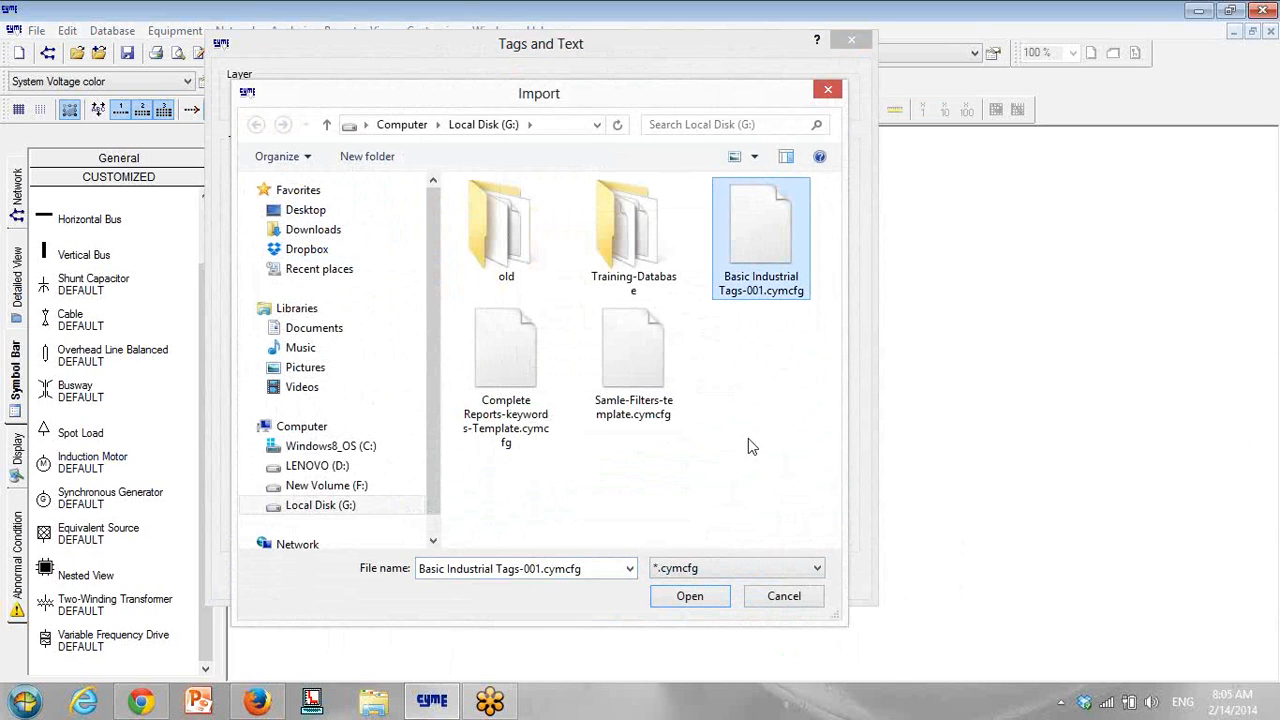
{"action": "left_click", "coordinate": [708, 596]}
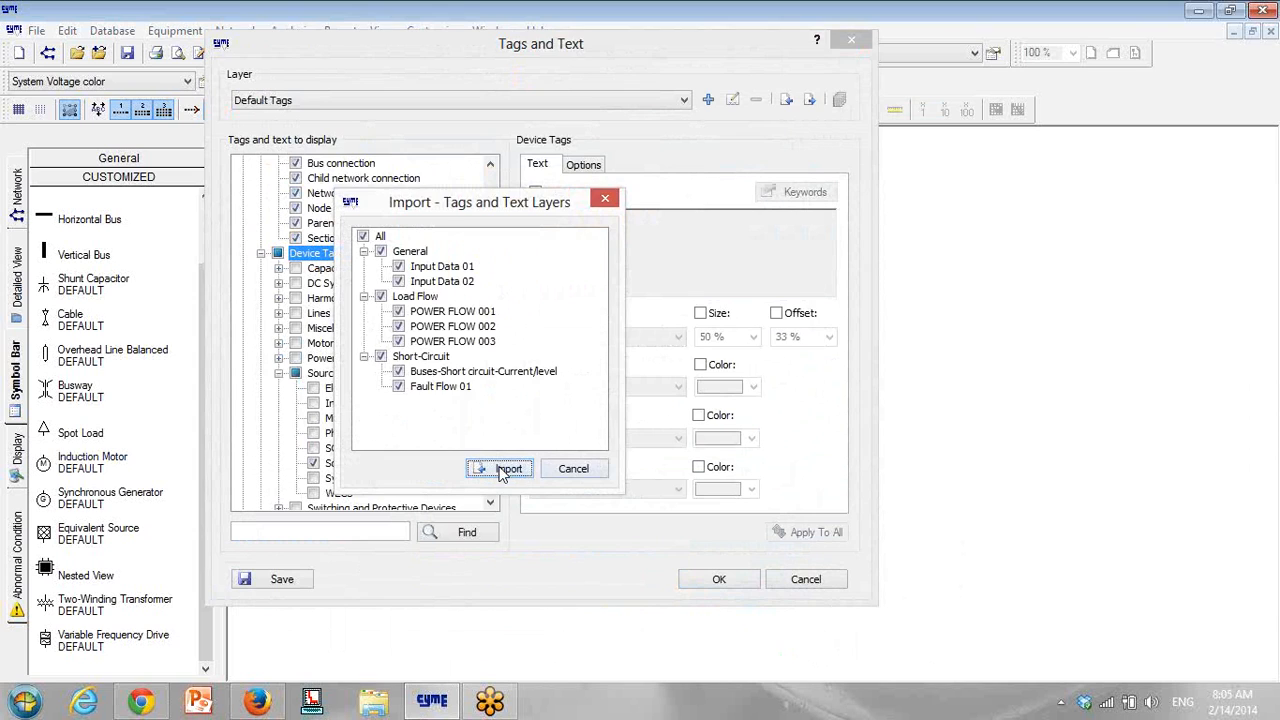
{"action": "left_click", "coordinate": [503, 471]}
{"action": "left_click", "coordinate": [715, 580]}
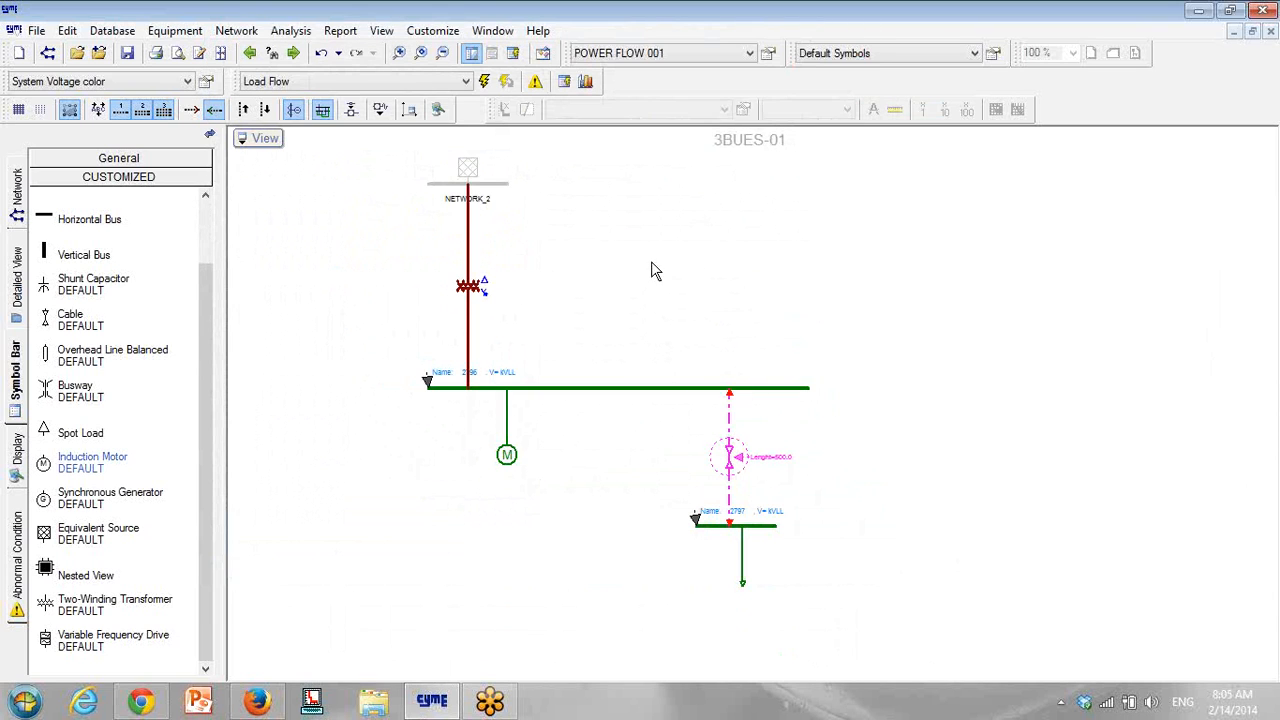
Step: Apply the Input Data 01 tag layer to the diagram and enable its Two-Winding Transformer device tag
{"action": "left_click_drag", "start_coordinate": [566, 195], "coordinate": [576, 221]}
{"action": "left_click", "coordinate": [645, 55]}
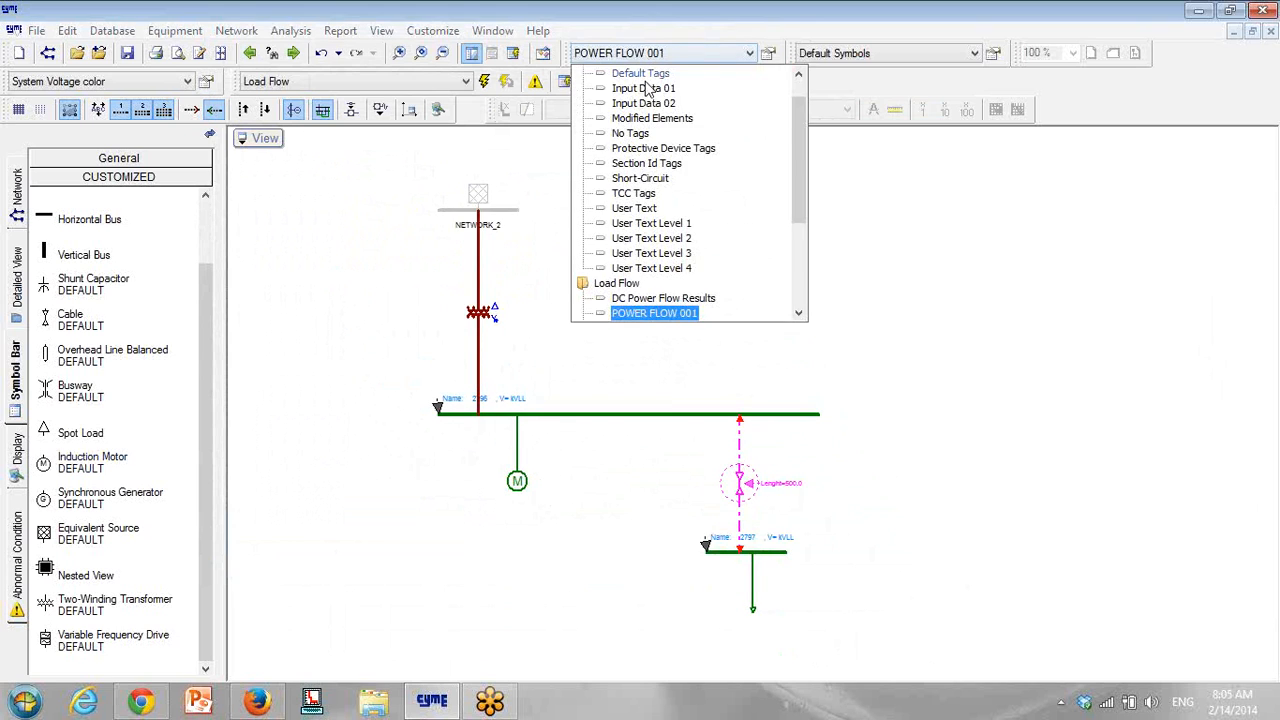
{"action": "left_click", "coordinate": [656, 91]}
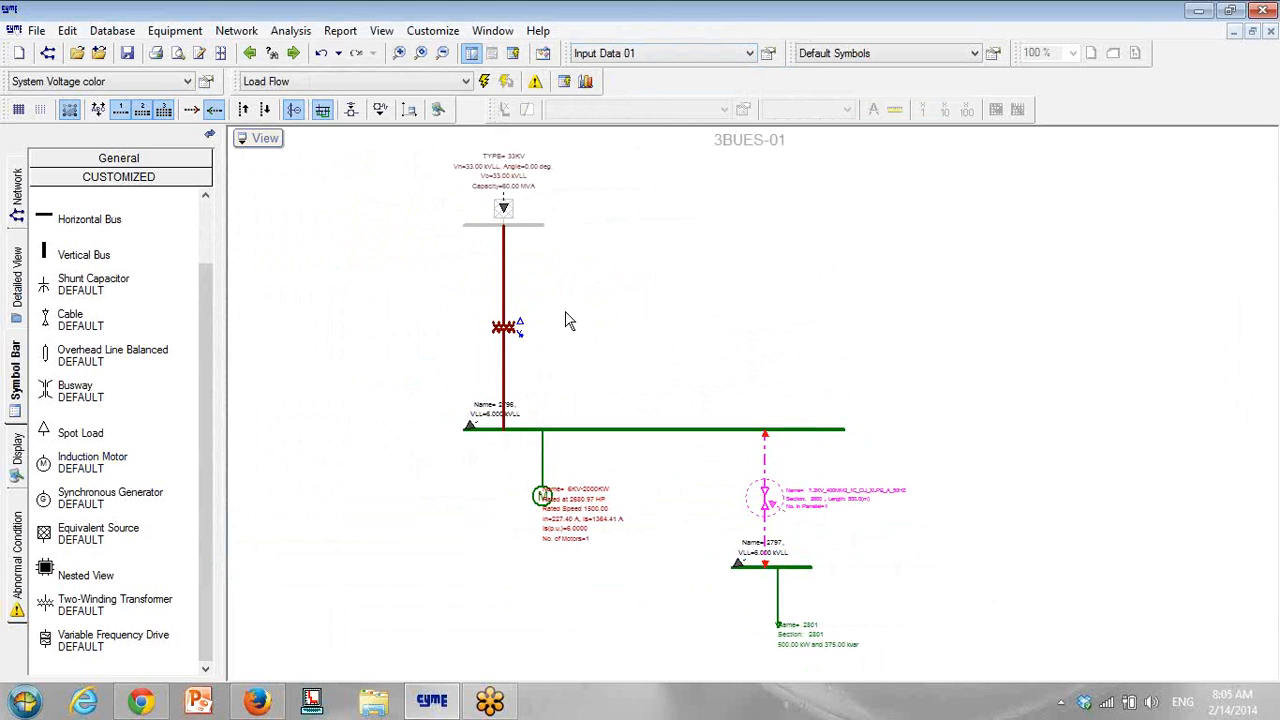
{"action": "left_click", "coordinate": [769, 55]}
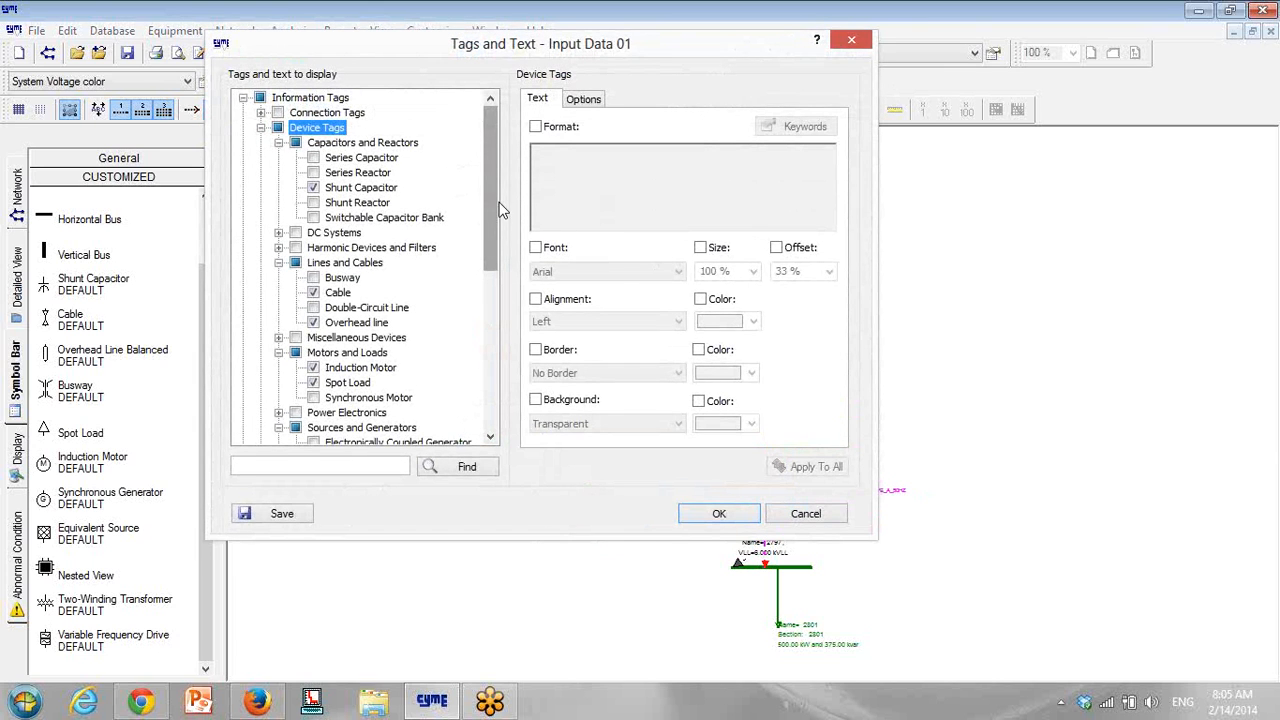
{"action": "left_click_drag", "start_coordinate": [491, 171], "coordinate": [485, 300]}
{"action": "left_click", "coordinate": [279, 323]}
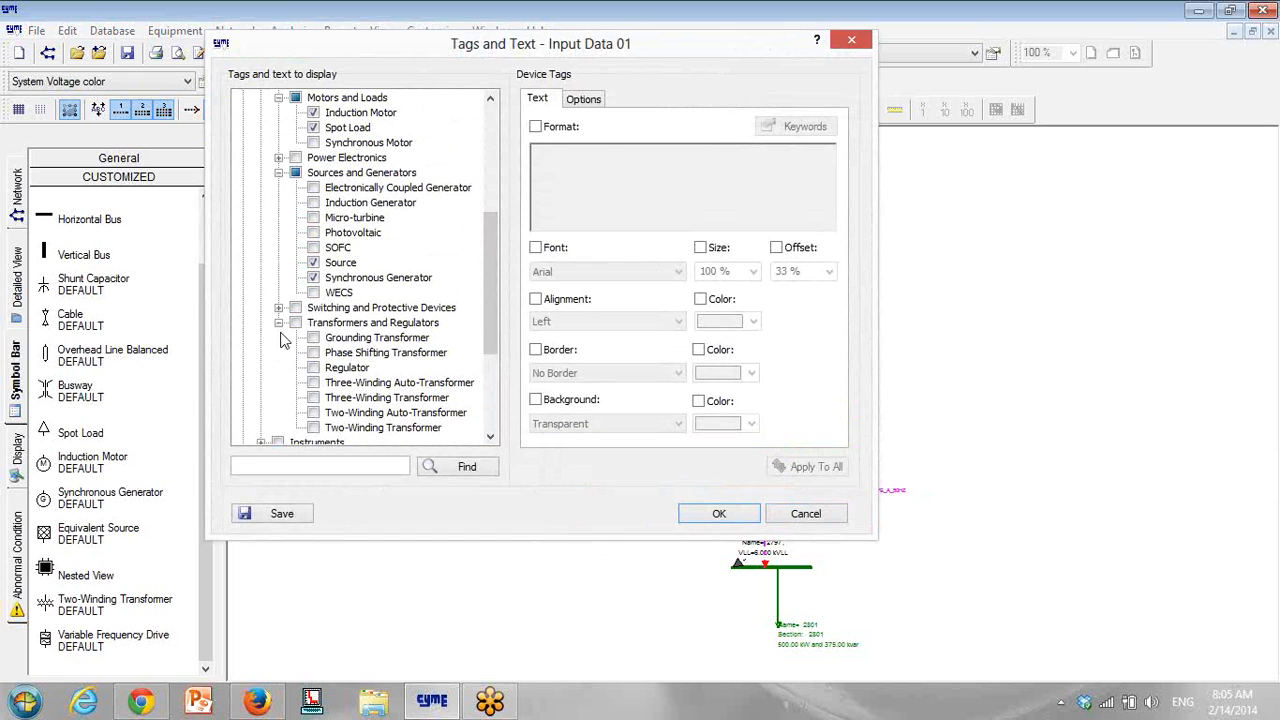
{"action": "left_click", "coordinate": [314, 428]}
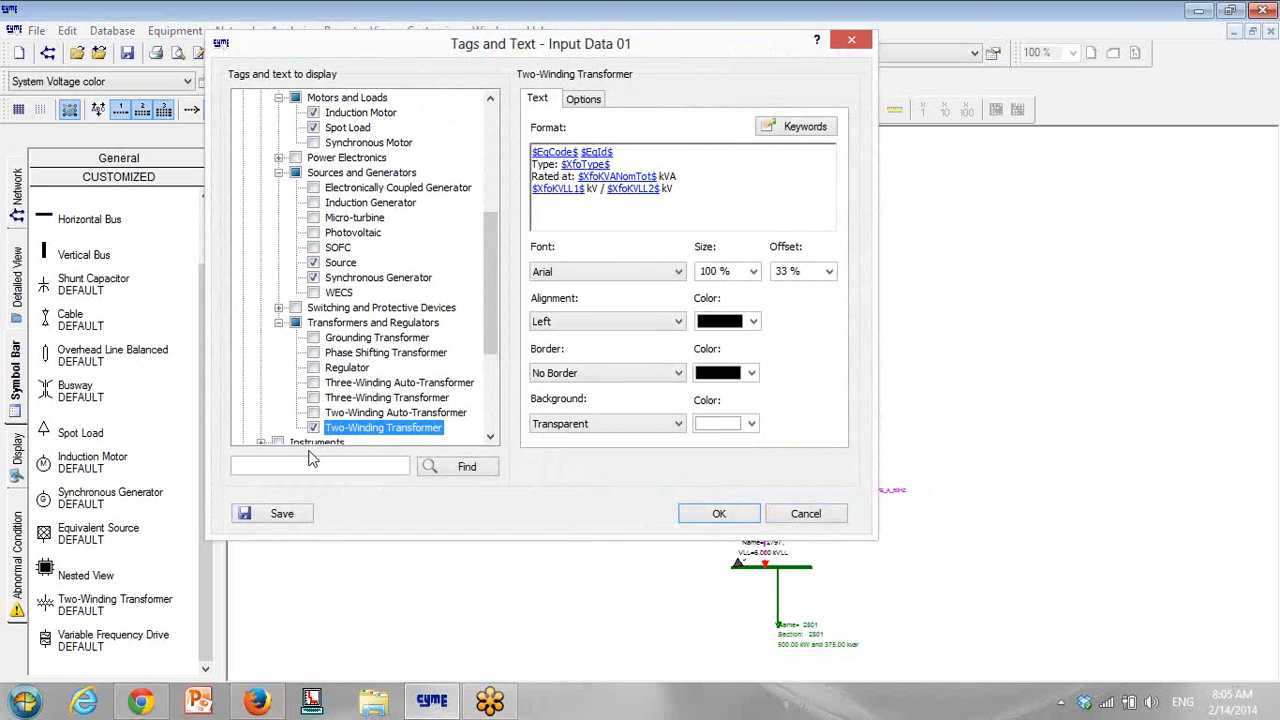
{"action": "left_click", "coordinate": [716, 516]}
Step: Examine the input data tags of the transformer, motor, cable, spot load and source across the diagram
{"action": "scroll", "coordinate": [660, 360], "scroll_direction": "up", "scroll_amount": 5}
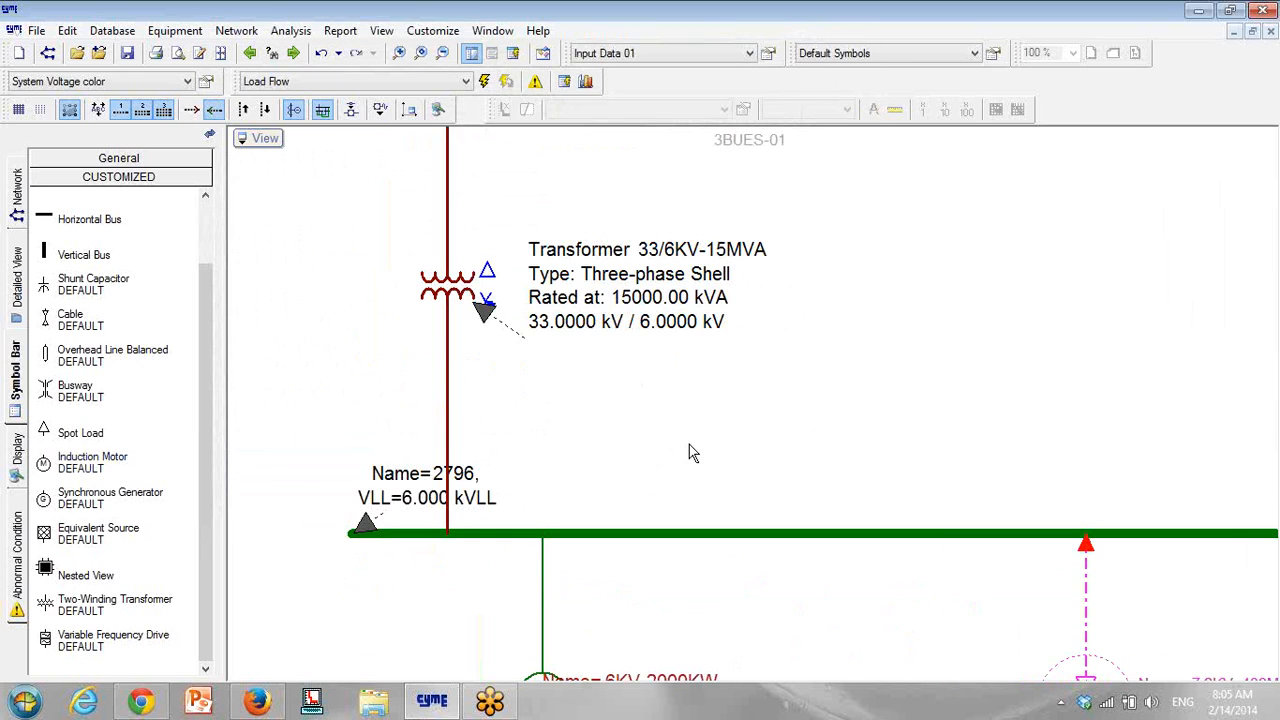
{"action": "scroll", "coordinate": [689, 452], "scroll_direction": "down", "scroll_amount": 3}
{"action": "left_click", "coordinate": [615, 485]}
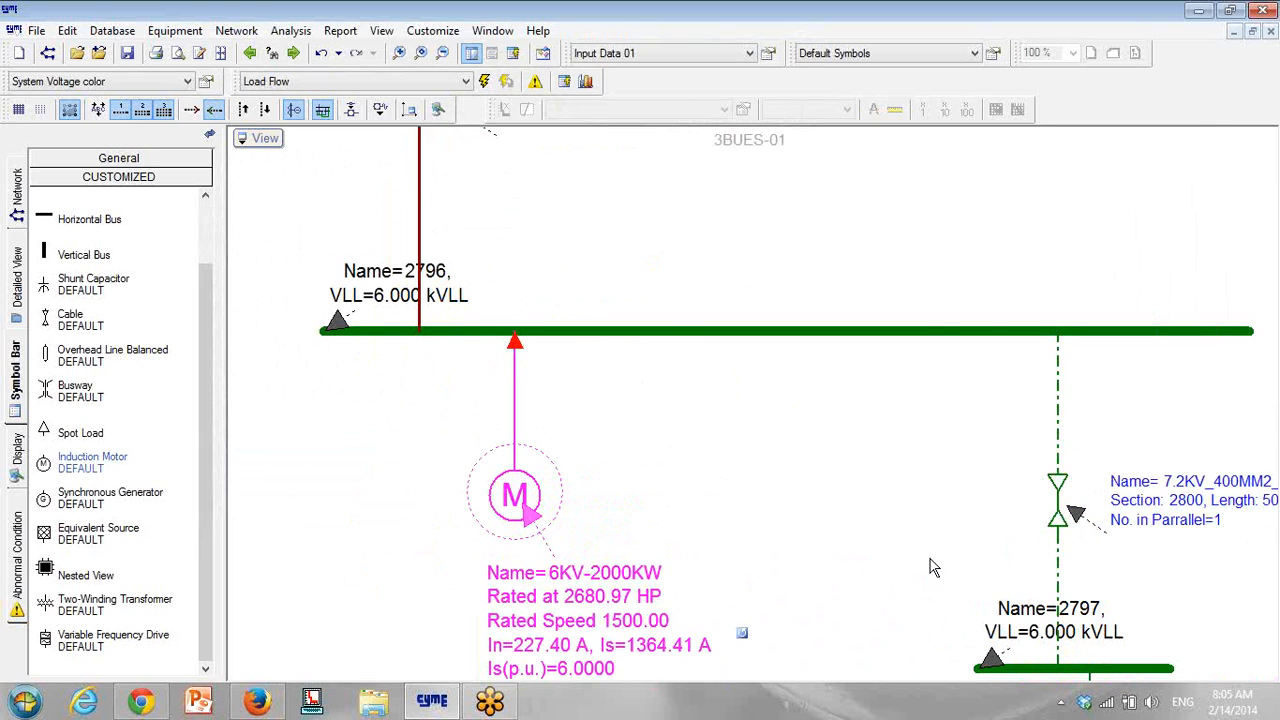
{"action": "left_click_drag", "start_coordinate": [930, 562], "coordinate": [797, 365]}
{"action": "left_click", "coordinate": [1064, 309]}
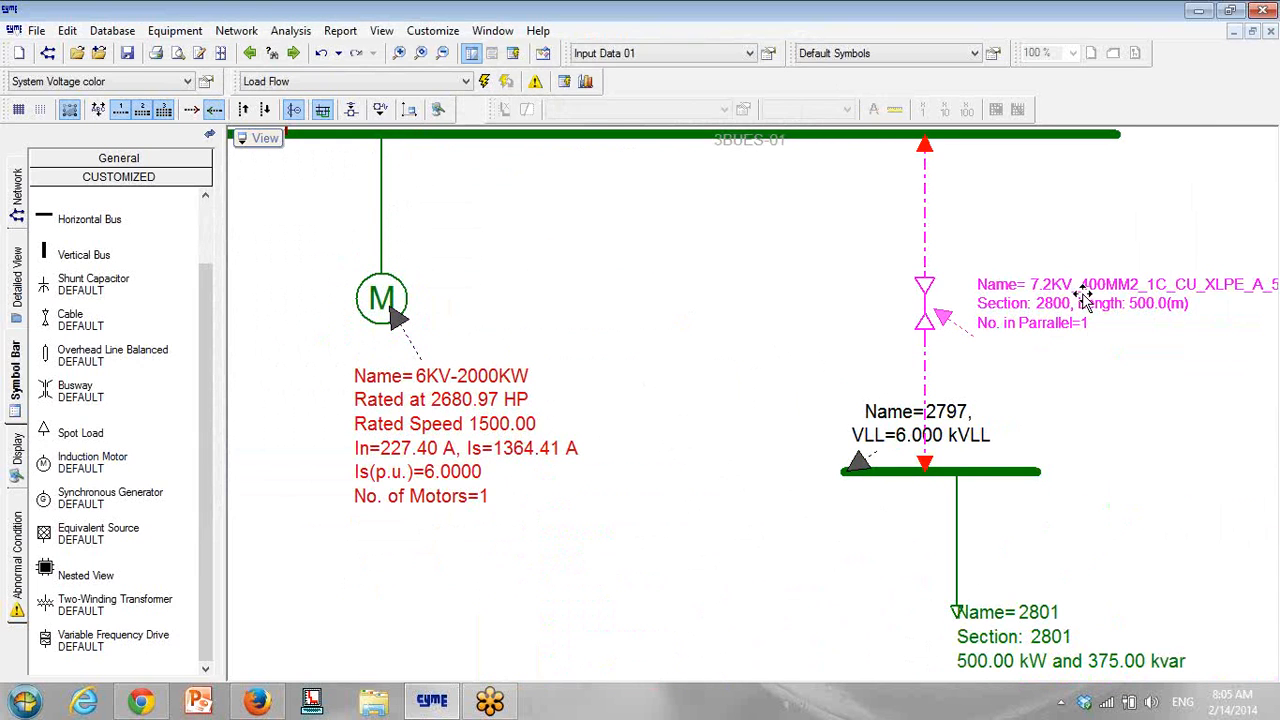
{"action": "double_click", "coordinate": [1083, 298]}
{"action": "left_click", "coordinate": [819, 576]}
{"action": "left_click_drag", "start_coordinate": [1050, 610], "coordinate": [858, 419]}
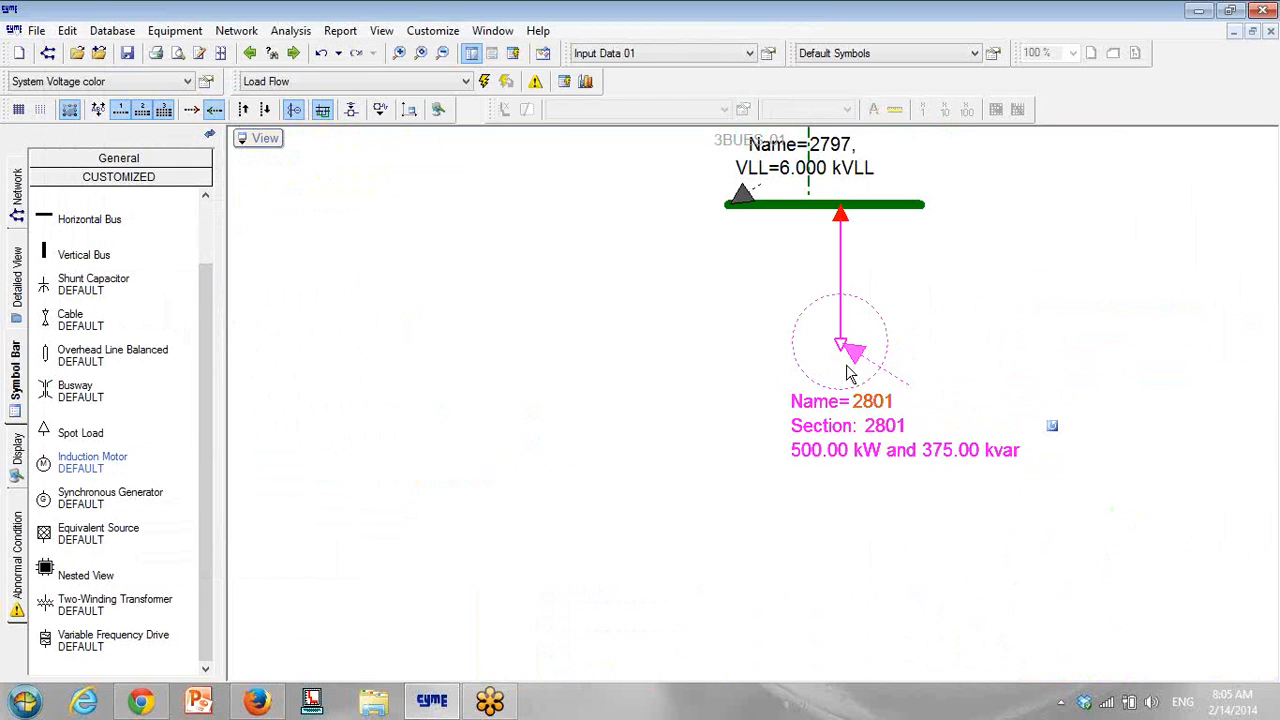
{"action": "left_click_drag", "start_coordinate": [600, 262], "coordinate": [758, 441]}
{"action": "scroll", "coordinate": [761, 438], "scroll_direction": "down", "scroll_amount": 2}
{"action": "left_click_drag", "start_coordinate": [616, 268], "coordinate": [669, 426]}
{"action": "left_click_drag", "start_coordinate": [601, 236], "coordinate": [584, 349]}
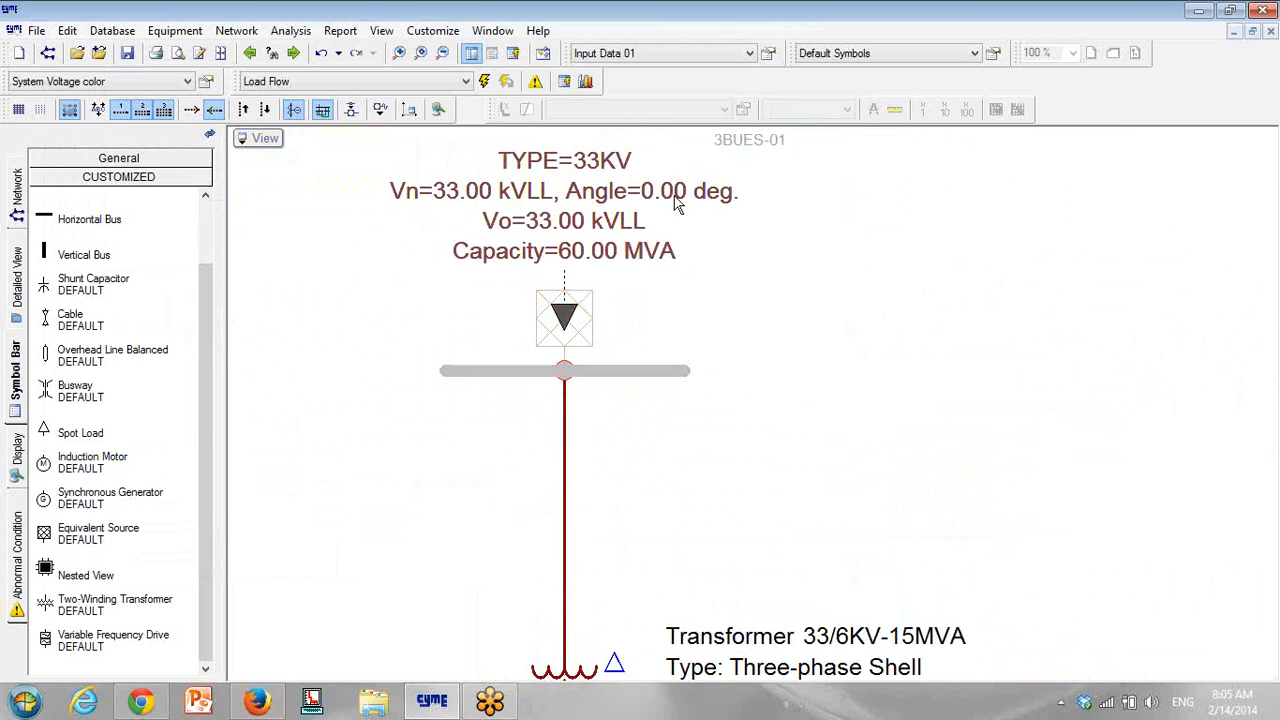
{"action": "scroll", "coordinate": [640, 197], "scroll_direction": "down", "scroll_amount": 3}
{"action": "scroll", "coordinate": [702, 298], "scroll_direction": "down", "scroll_amount": 5}
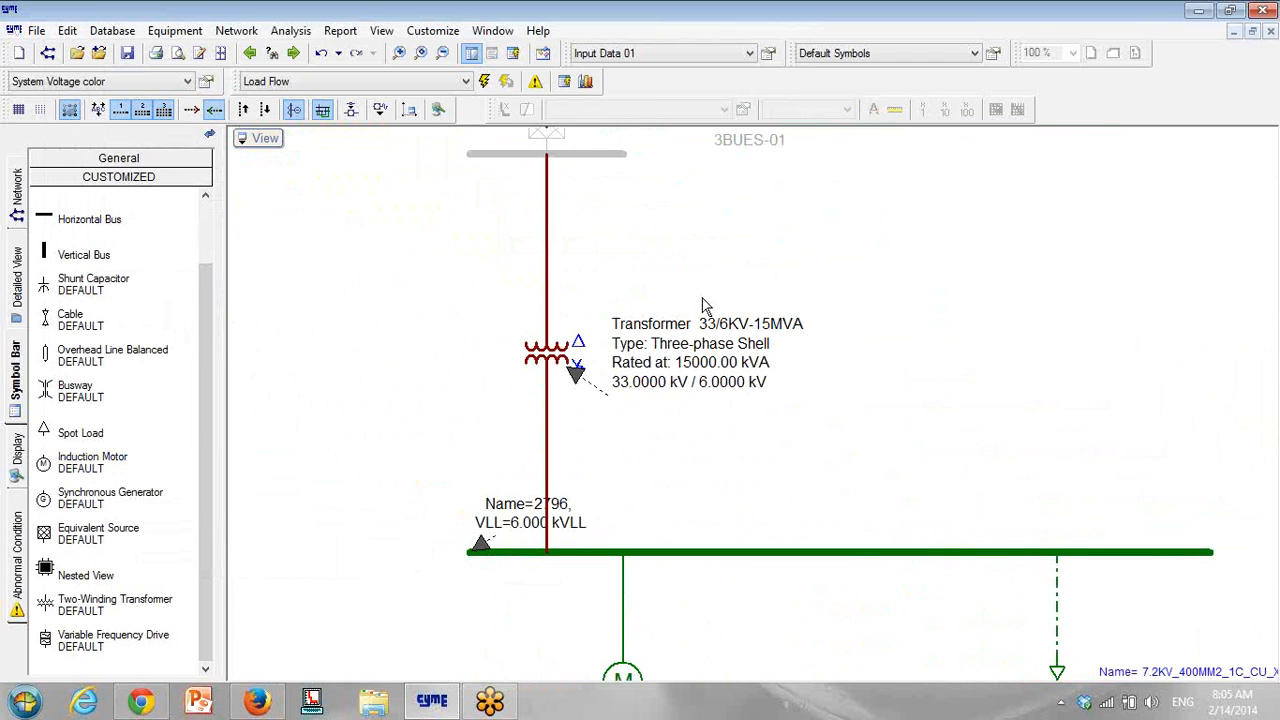
Step: Apply the Input Data 02 tag layer to the diagram
{"action": "left_click", "coordinate": [700, 53]}
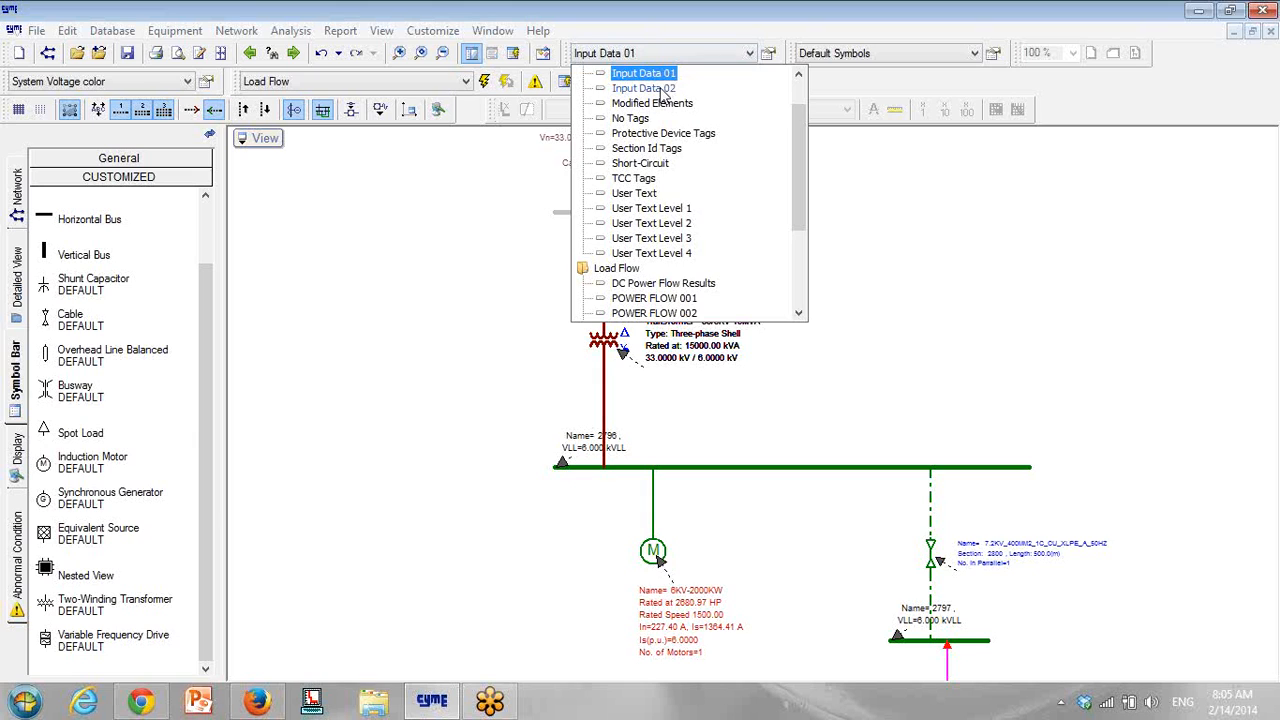
{"action": "left_click", "coordinate": [665, 91]}
{"action": "scroll", "coordinate": [690, 235], "scroll_direction": "up", "scroll_amount": 2}
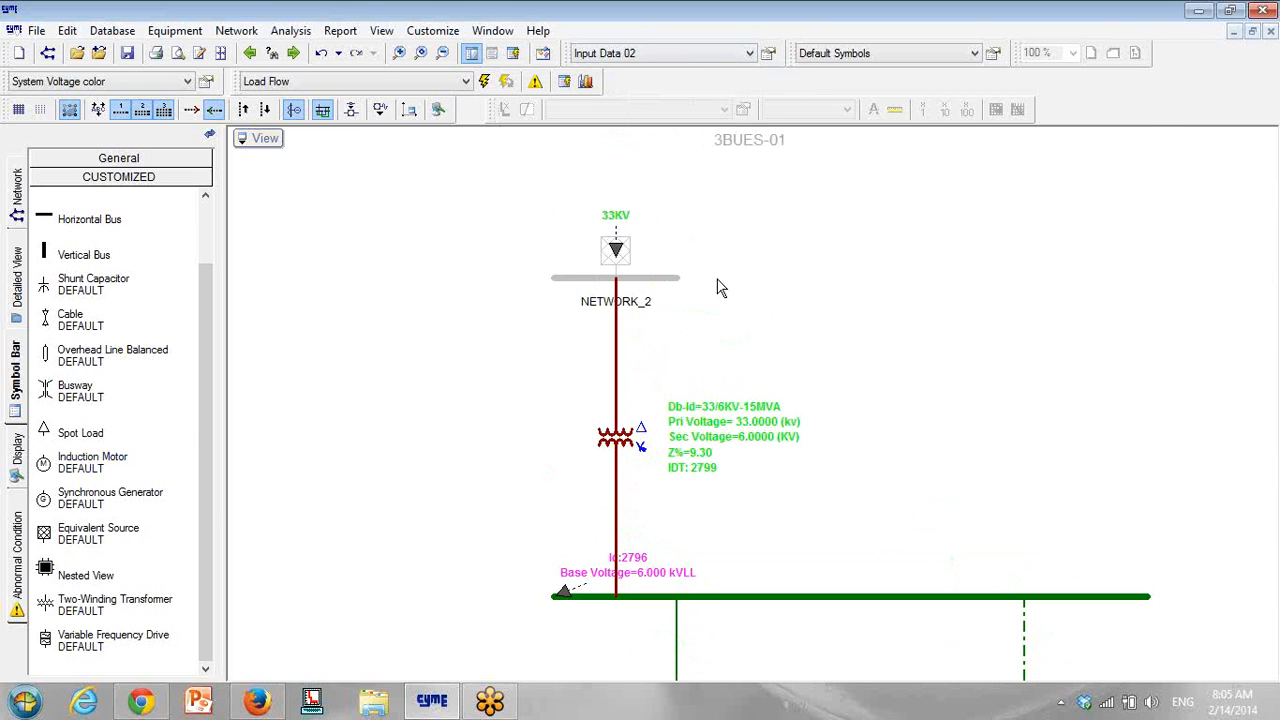
{"action": "scroll", "coordinate": [717, 288], "scroll_direction": "up", "scroll_amount": 1}
Step: Compare the Input Data 01 and Input Data 02 tag layers on the equipment, ending with Input Data 02 applied
{"action": "left_click", "coordinate": [703, 58]}
{"action": "scroll", "coordinate": [662, 92], "scroll_direction": "up", "scroll_amount": 1}
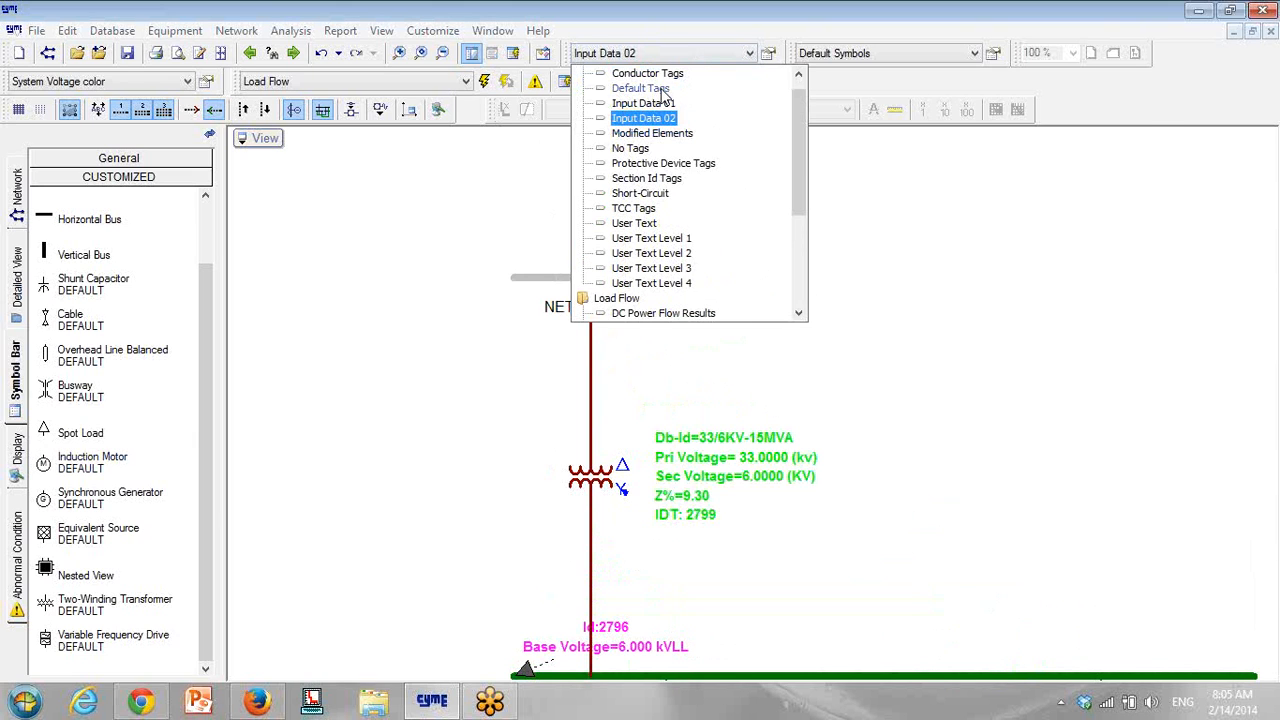
{"action": "left_click", "coordinate": [663, 103]}
{"action": "left_click", "coordinate": [675, 57]}
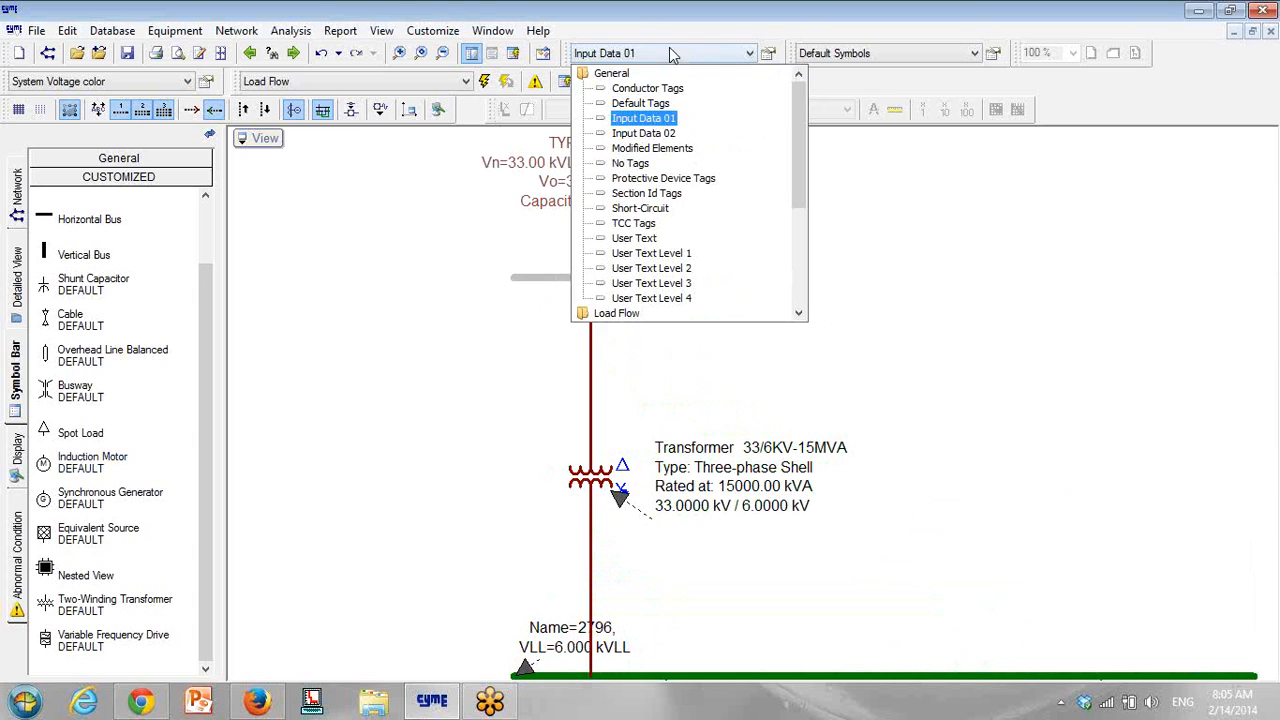
{"action": "left_click", "coordinate": [655, 134]}
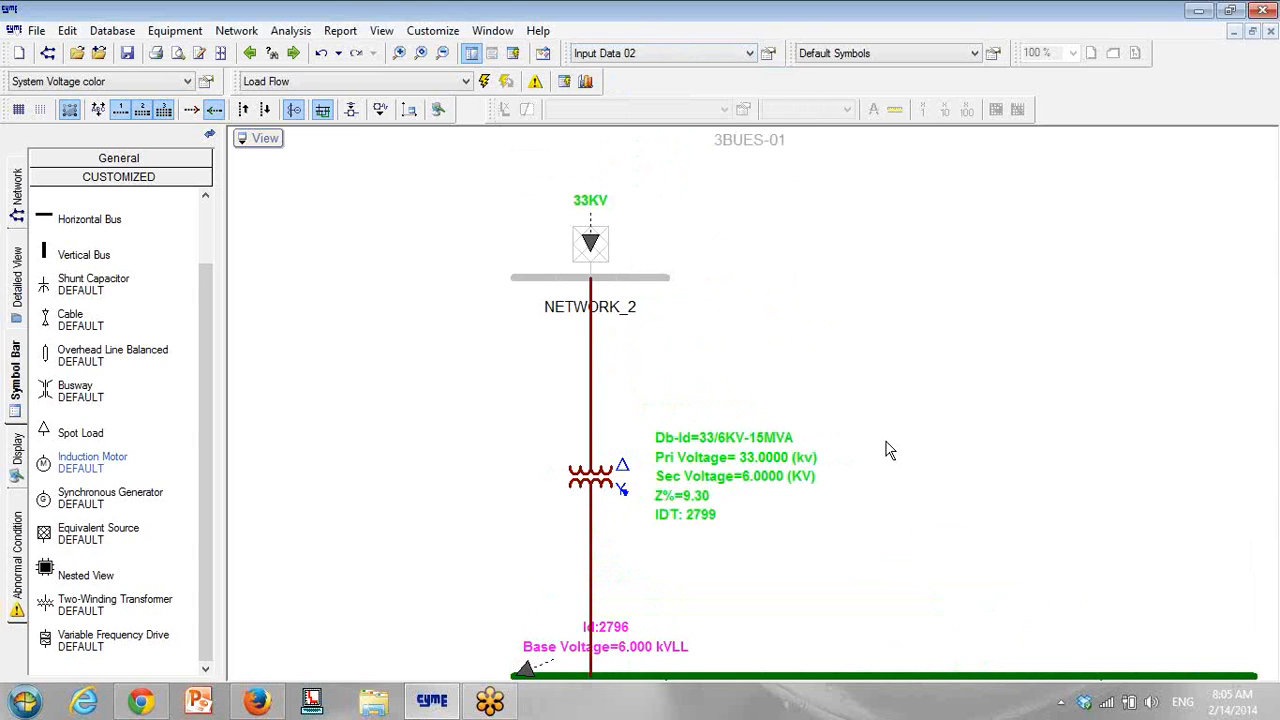
{"action": "scroll", "coordinate": [886, 449], "scroll_direction": "down", "scroll_amount": 5}
{"action": "left_click", "coordinate": [693, 55]}
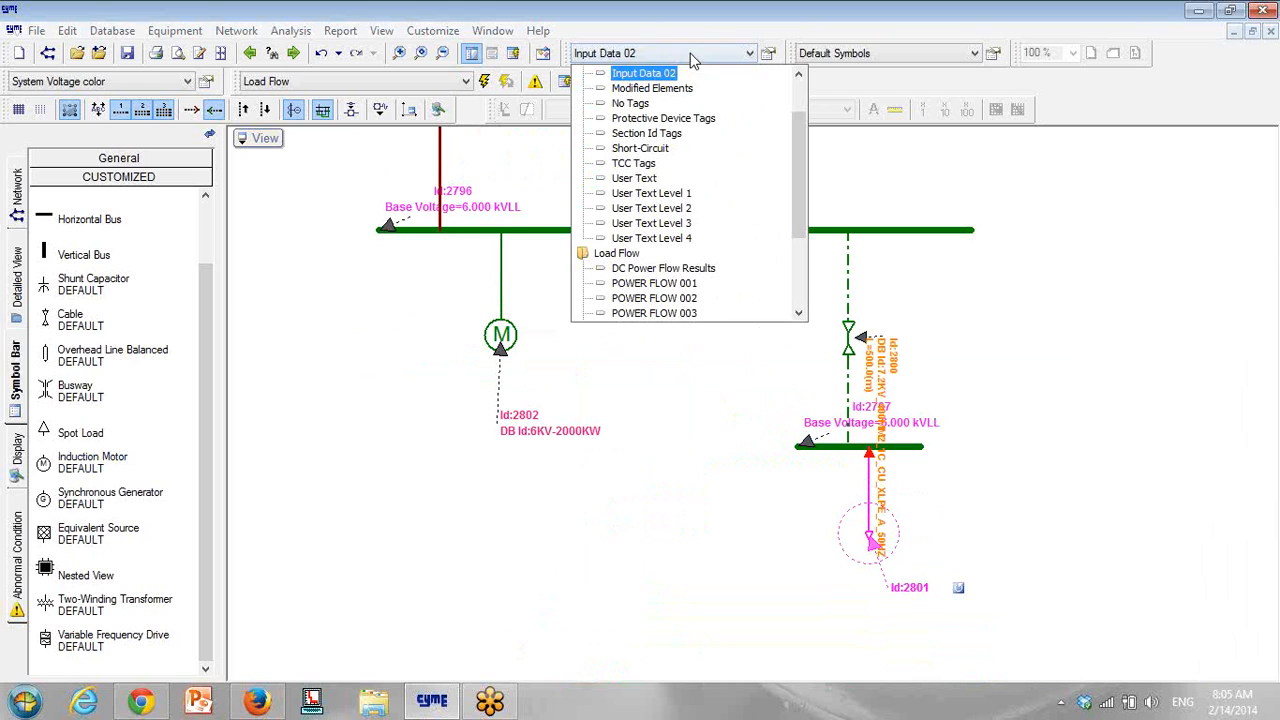
{"action": "scroll", "coordinate": [675, 90], "scroll_direction": "up", "scroll_amount": 1}
{"action": "left_click", "coordinate": [655, 103]}
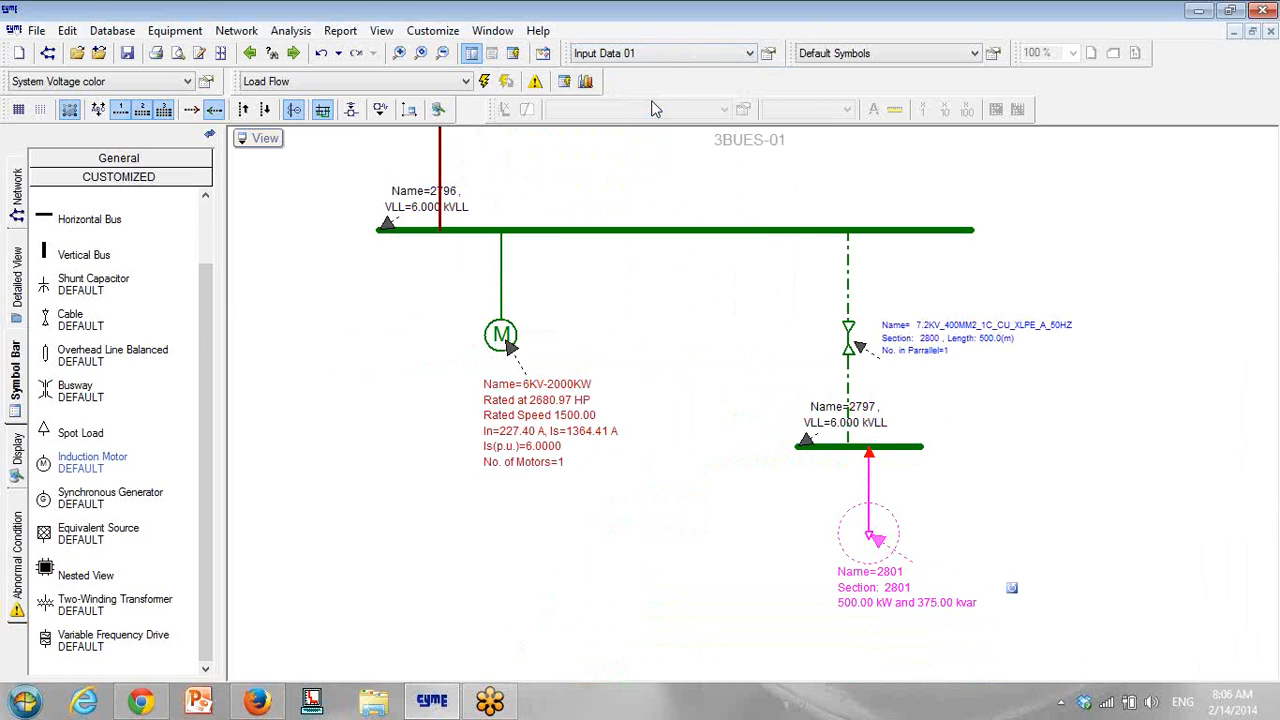
{"action": "left_click", "coordinate": [665, 53]}
{"action": "left_click", "coordinate": [662, 92]}
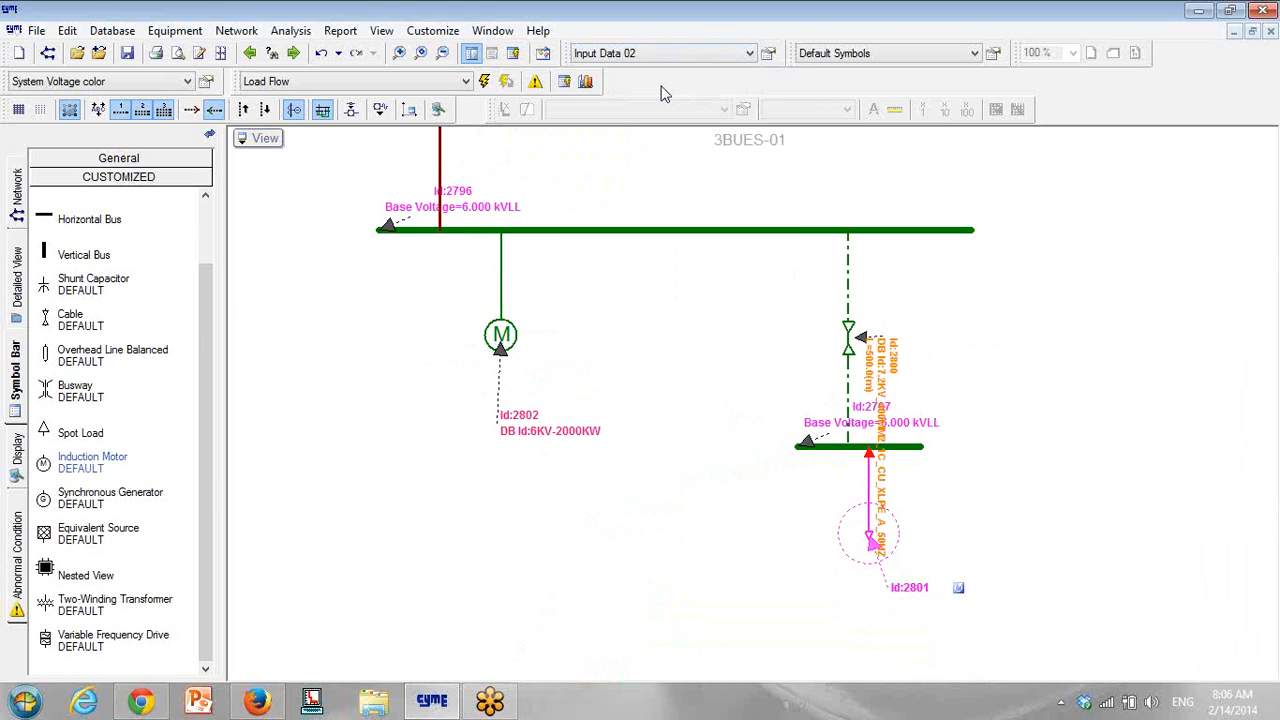
Step: Move the cable's vertical tag away to the right of the cable so it clears the lower bus
{"action": "left_click_drag", "start_coordinate": [849, 318], "coordinate": [958, 262]}
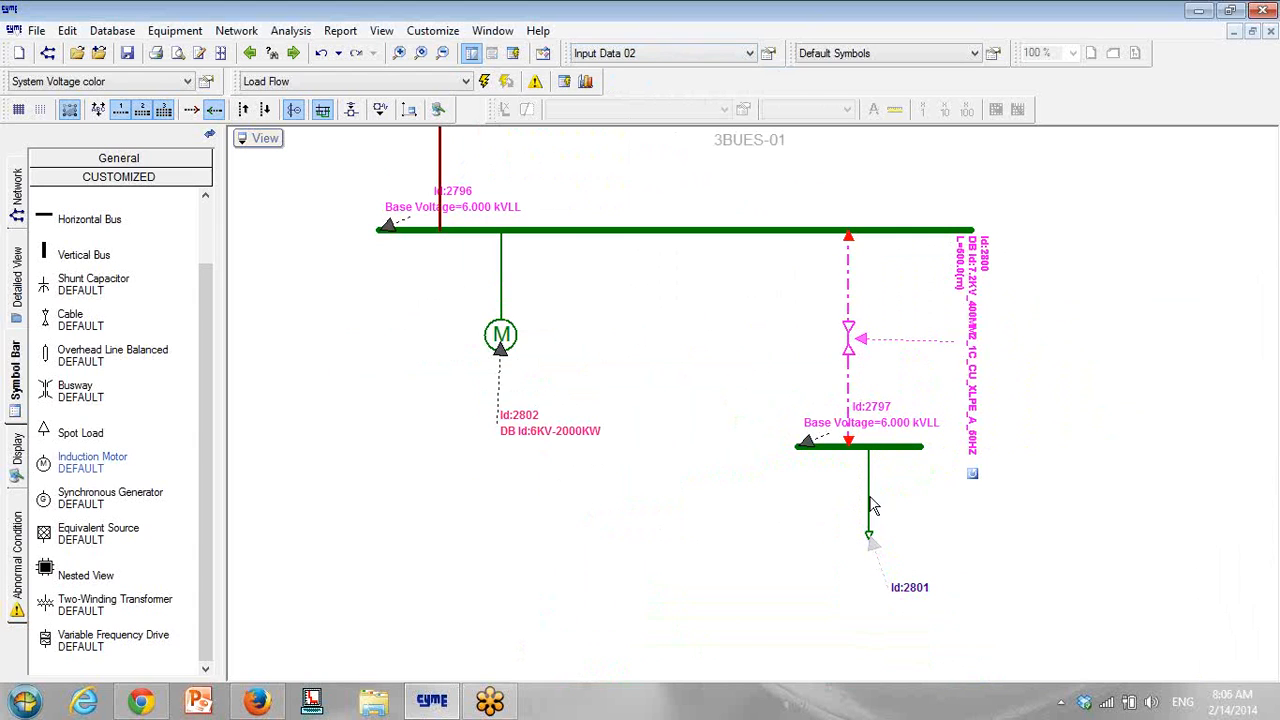
{"action": "scroll", "coordinate": [658, 343], "scroll_direction": "up", "scroll_amount": 2}
{"action": "scroll", "coordinate": [679, 452], "scroll_direction": "up", "scroll_amount": 2}
{"action": "scroll", "coordinate": [679, 452], "scroll_direction": "down", "scroll_amount": 1}
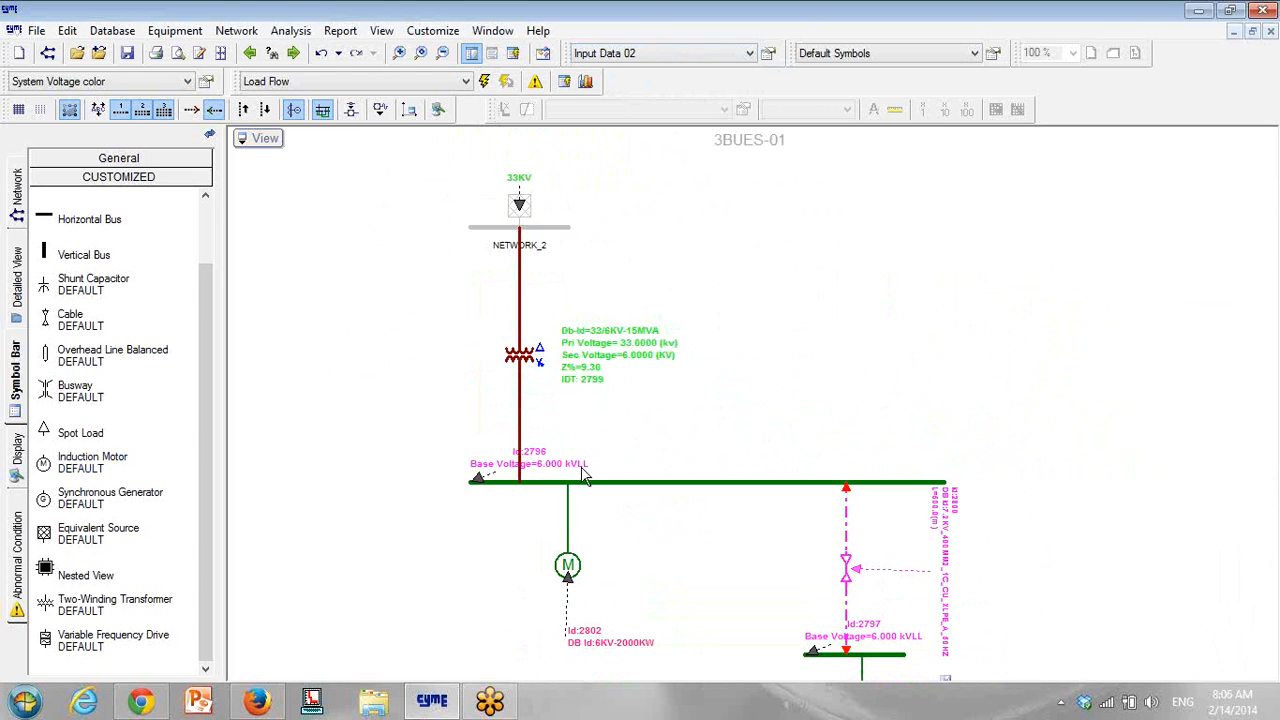
{"action": "scroll", "coordinate": [686, 400], "scroll_direction": "up", "scroll_amount": 1}
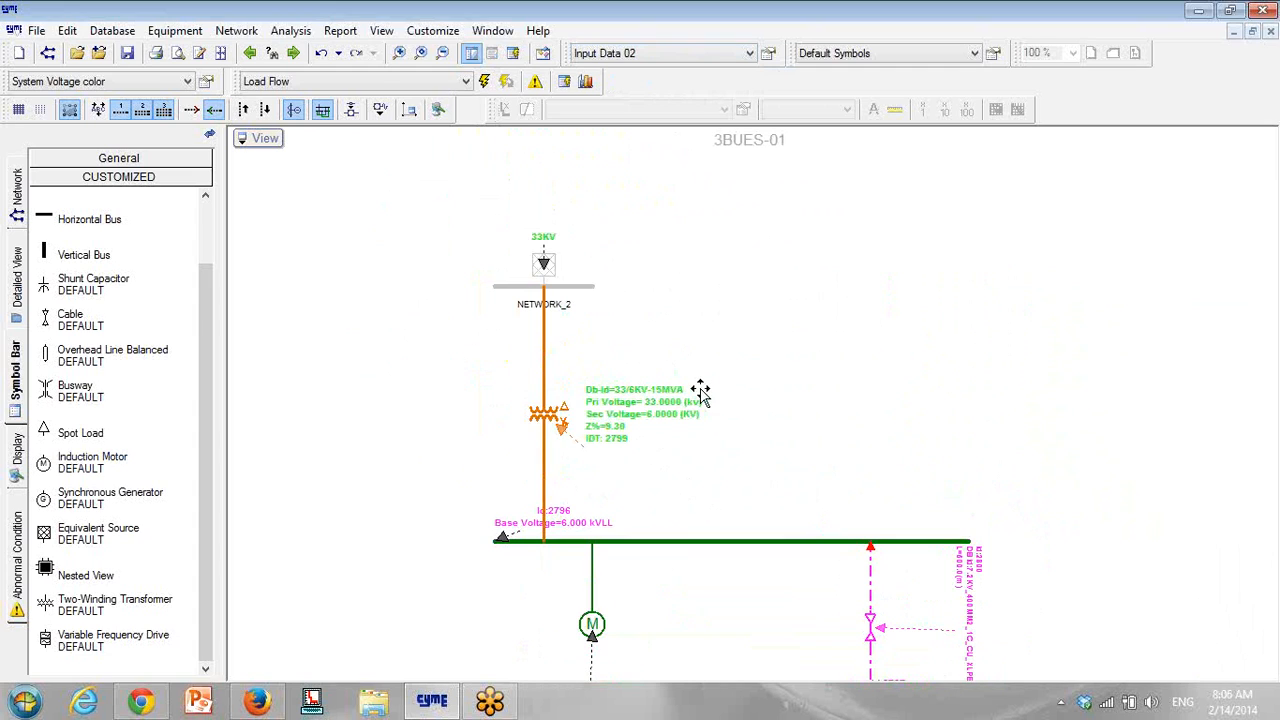
Step: Open the load flow analysis settings and remove the CP-Load Flow - Abnormal conditions and Load Flow - Summary Report entries from its output reports
{"action": "left_click", "coordinate": [485, 82]}
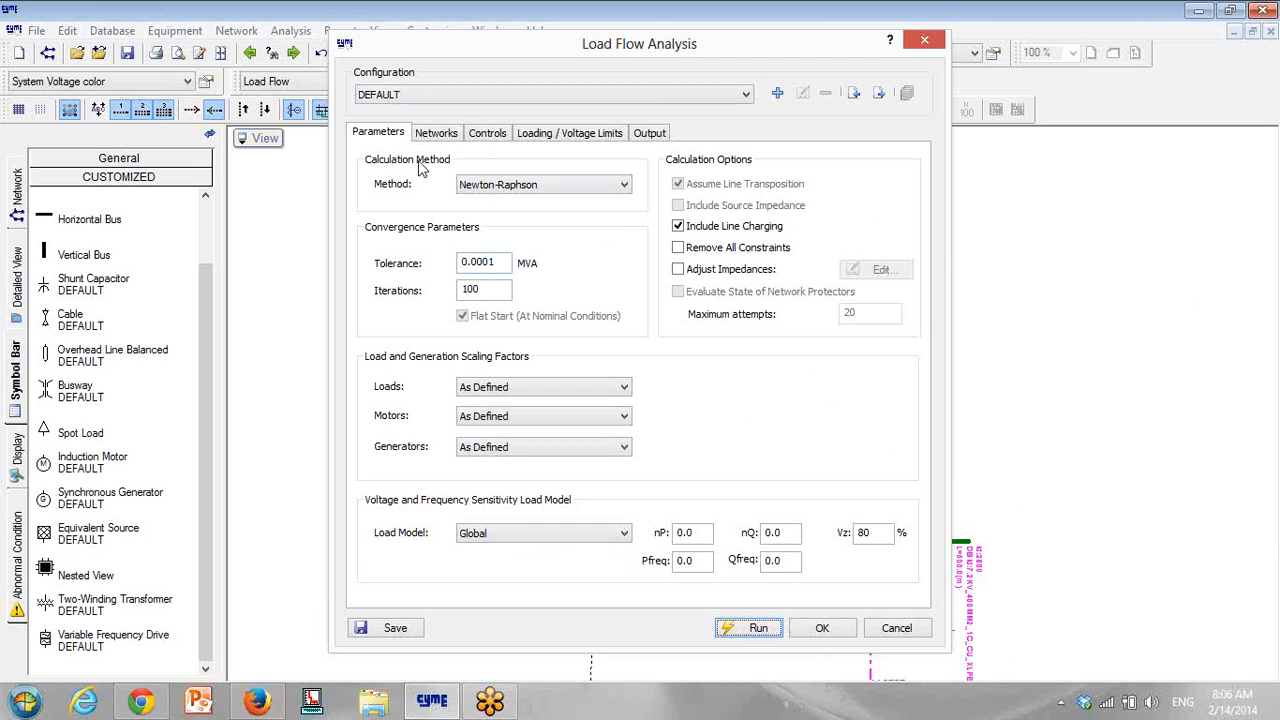
{"action": "double_click", "coordinate": [490, 264]}
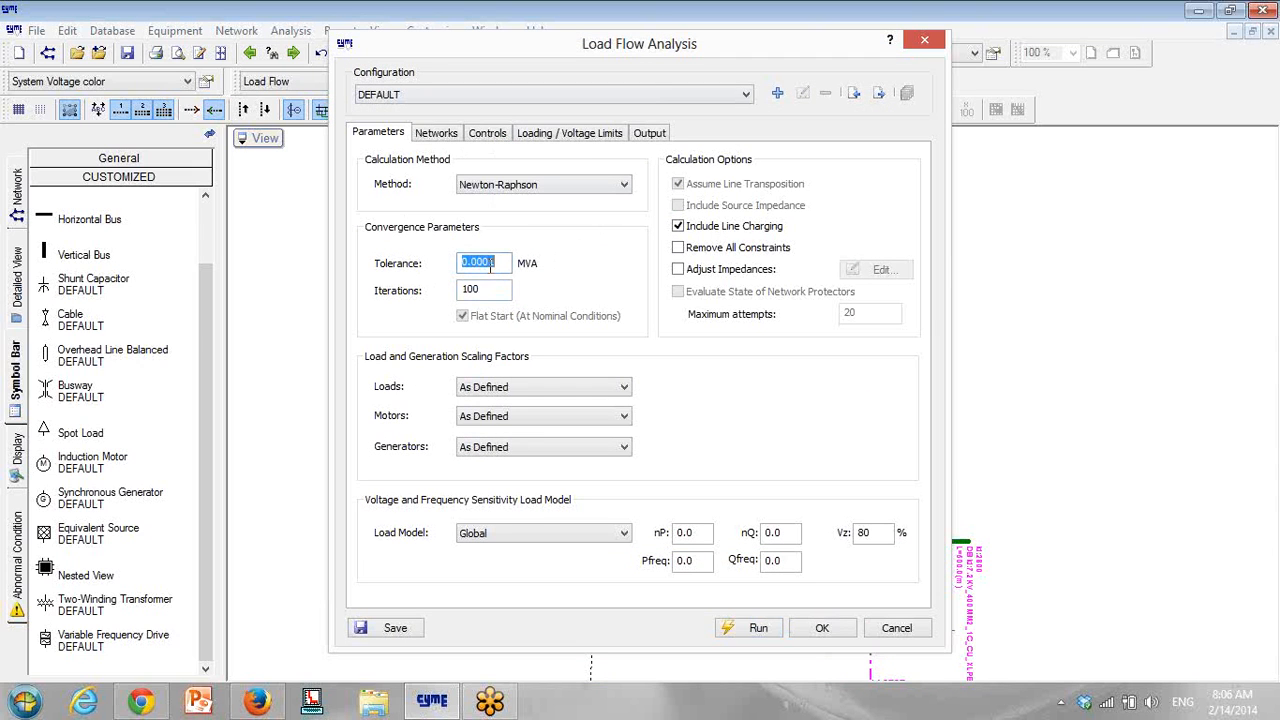
{"action": "left_click", "coordinate": [650, 136]}
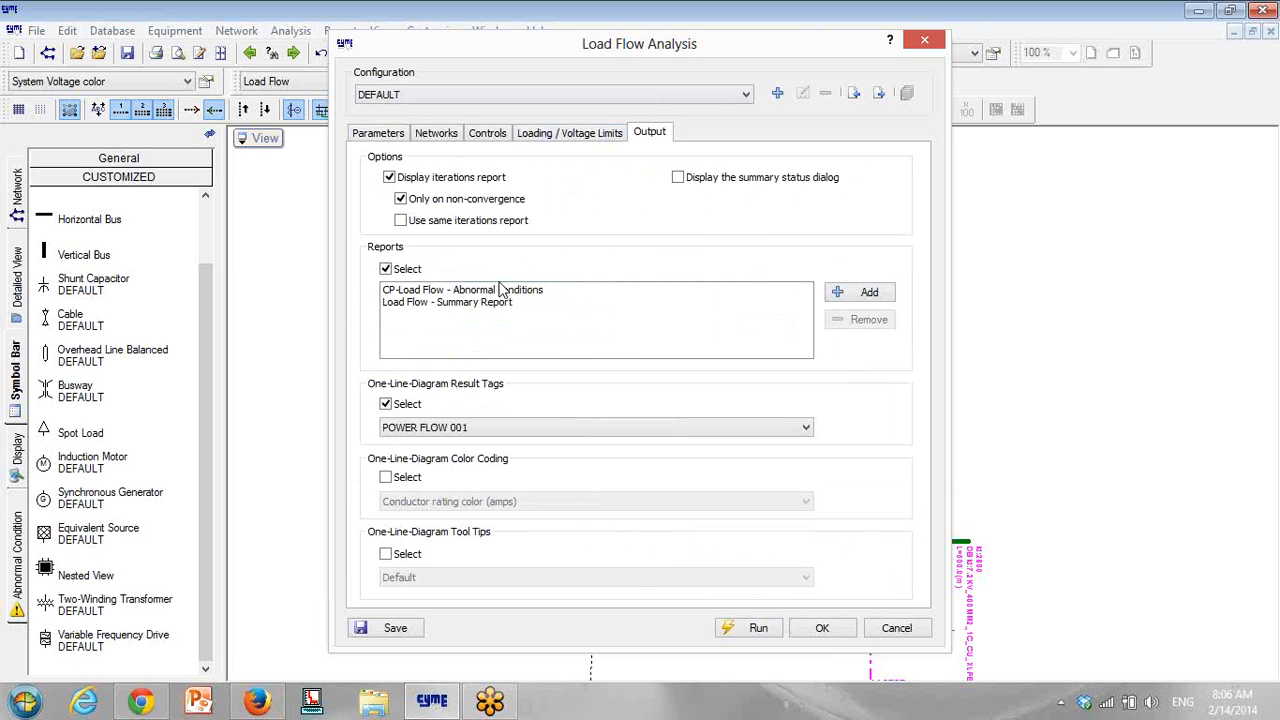
{"action": "left_click", "coordinate": [386, 269]}
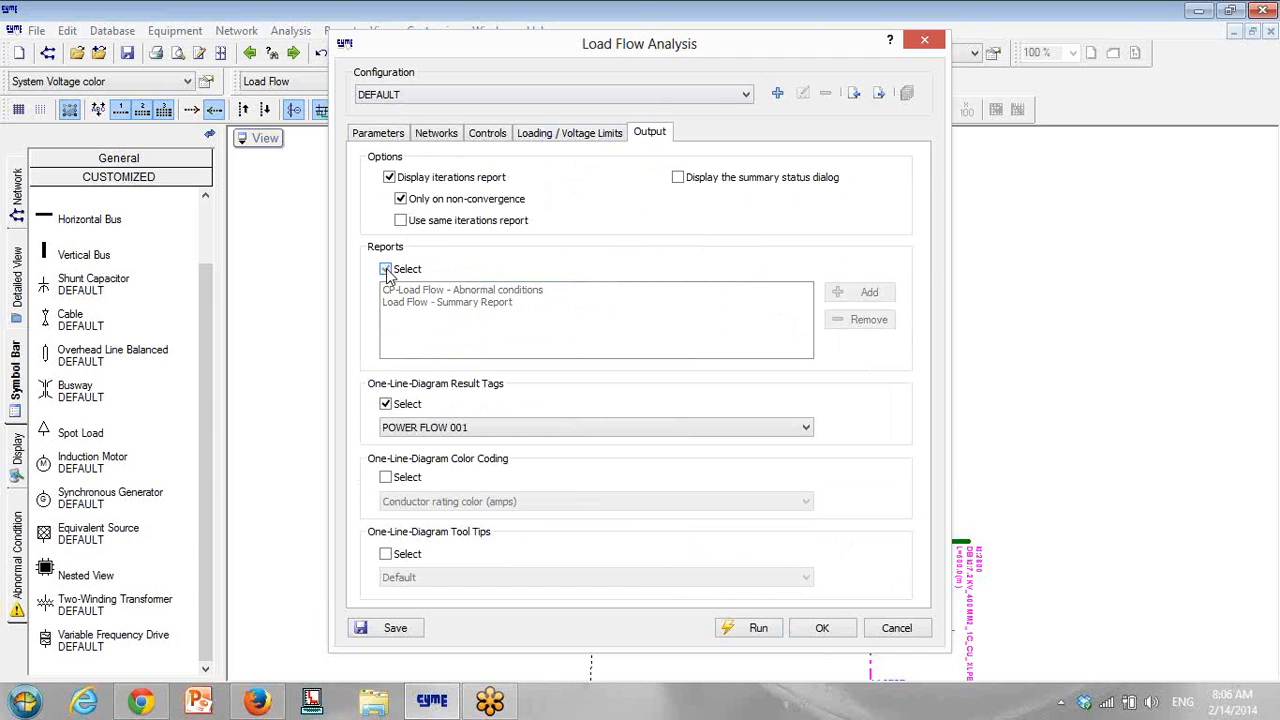
{"action": "left_click", "coordinate": [386, 269]}
{"action": "left_click_drag", "start_coordinate": [450, 290], "coordinate": [450, 302]}
{"action": "left_click", "coordinate": [858, 318]}
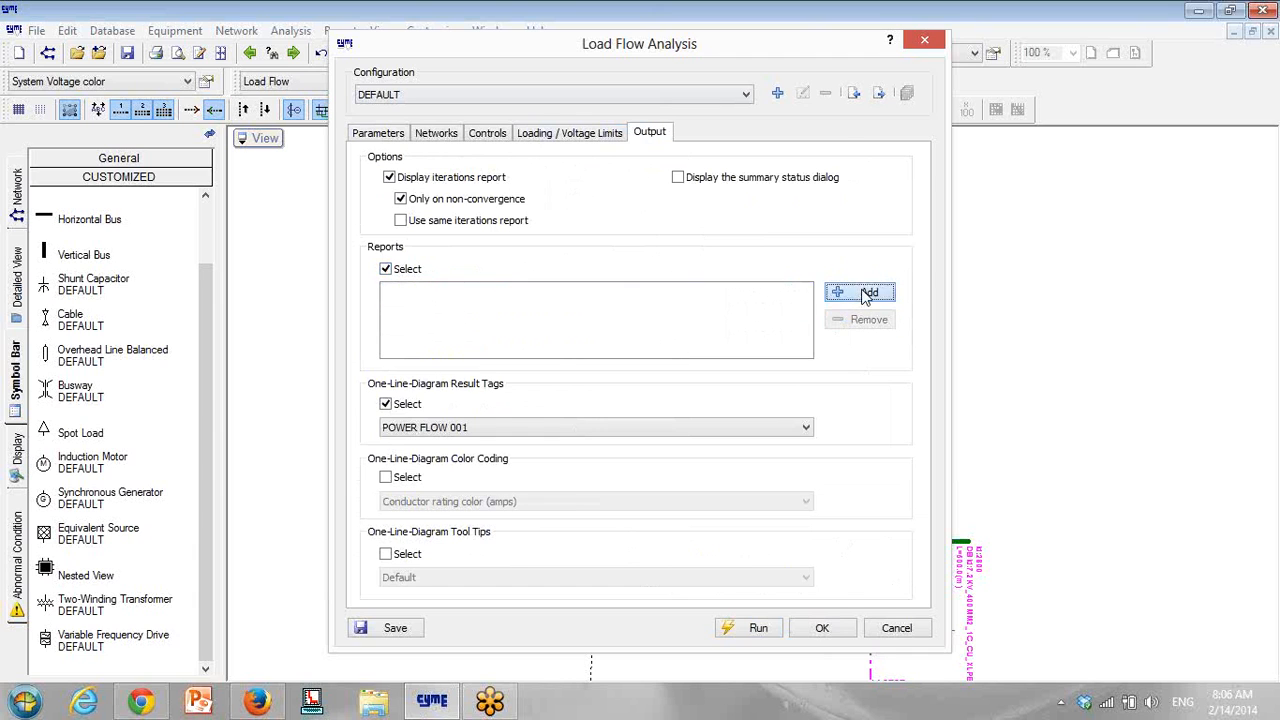
Step: Add only the Load Flow - Summary Report to the load flow output reports
{"action": "left_click", "coordinate": [860, 292]}
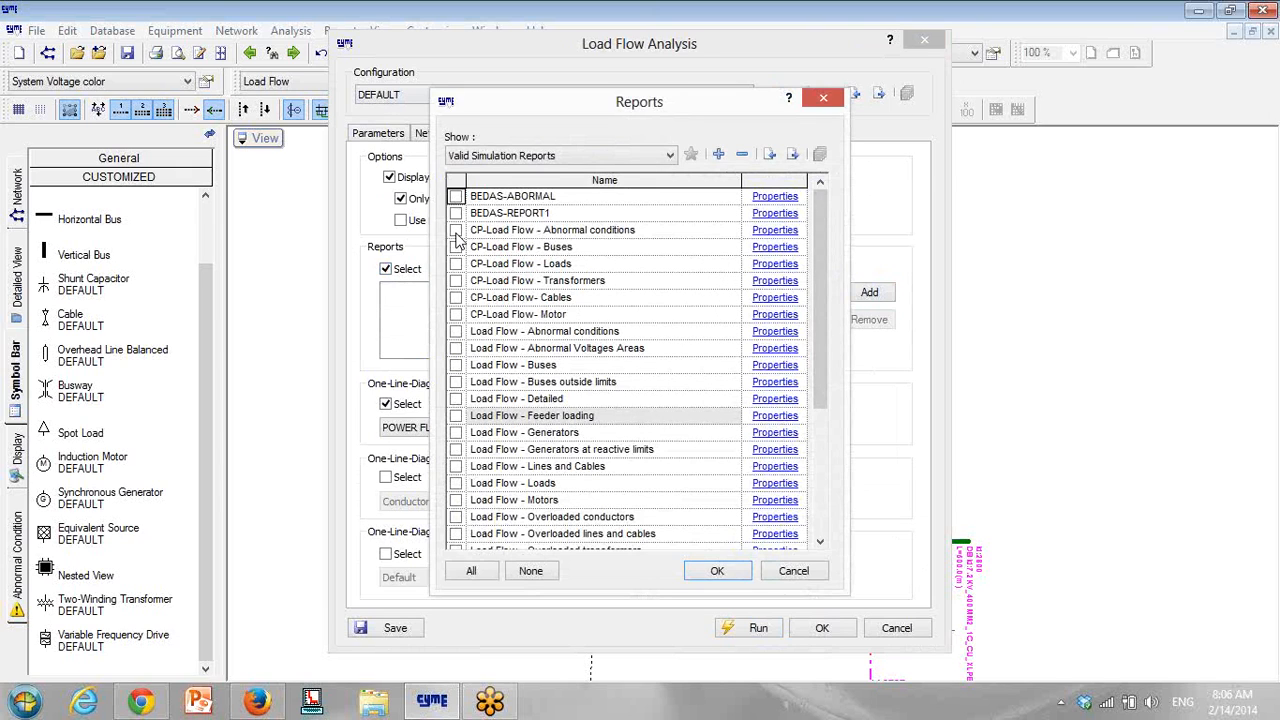
{"action": "left_click", "coordinate": [620, 232]}
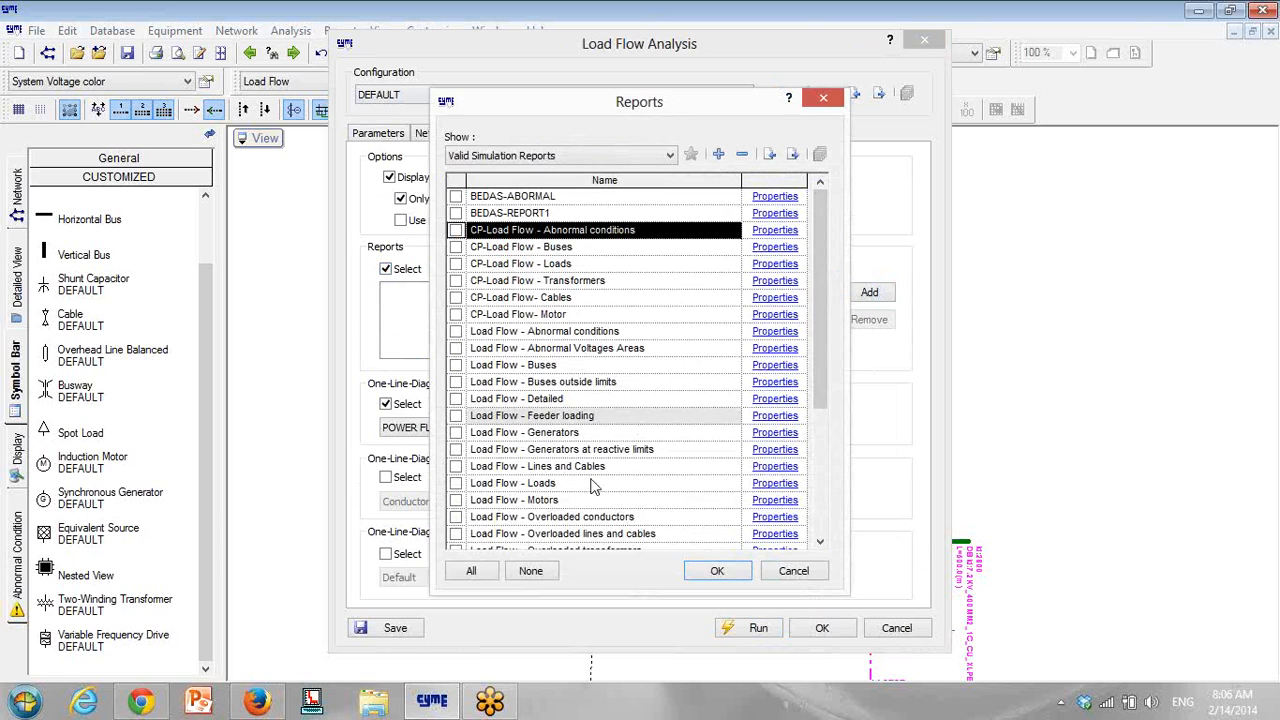
{"action": "left_click_drag", "start_coordinate": [825, 280], "coordinate": [812, 433]}
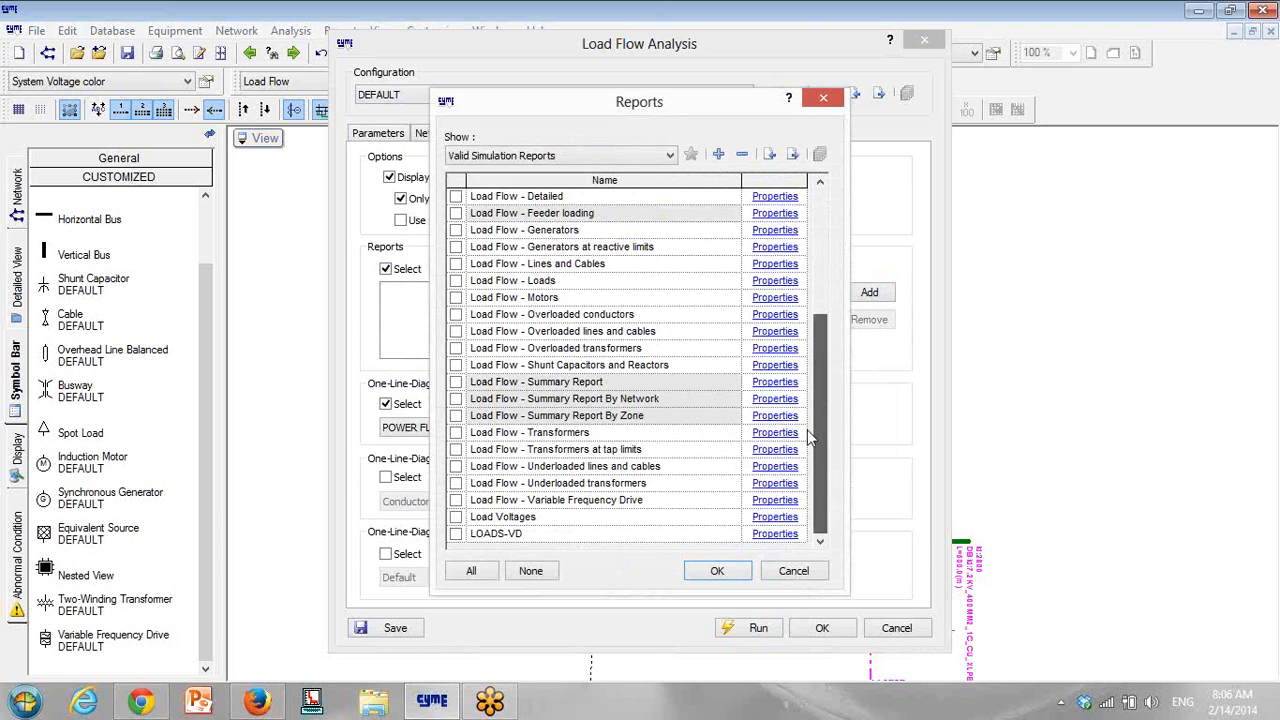
{"action": "left_click", "coordinate": [456, 382]}
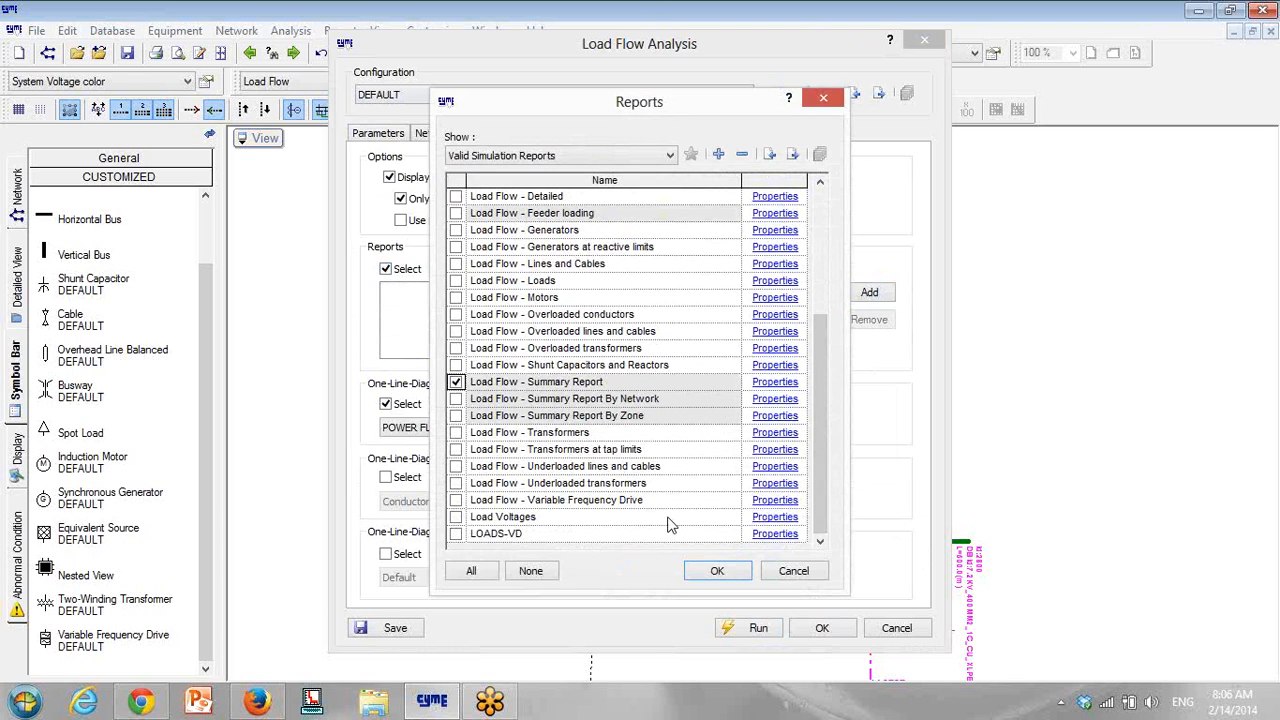
{"action": "left_click", "coordinate": [719, 571]}
Step: Enable the POWER FLOW 001 result tags for the one-line diagram and run the load flow analysis
{"action": "left_click", "coordinate": [386, 404]}
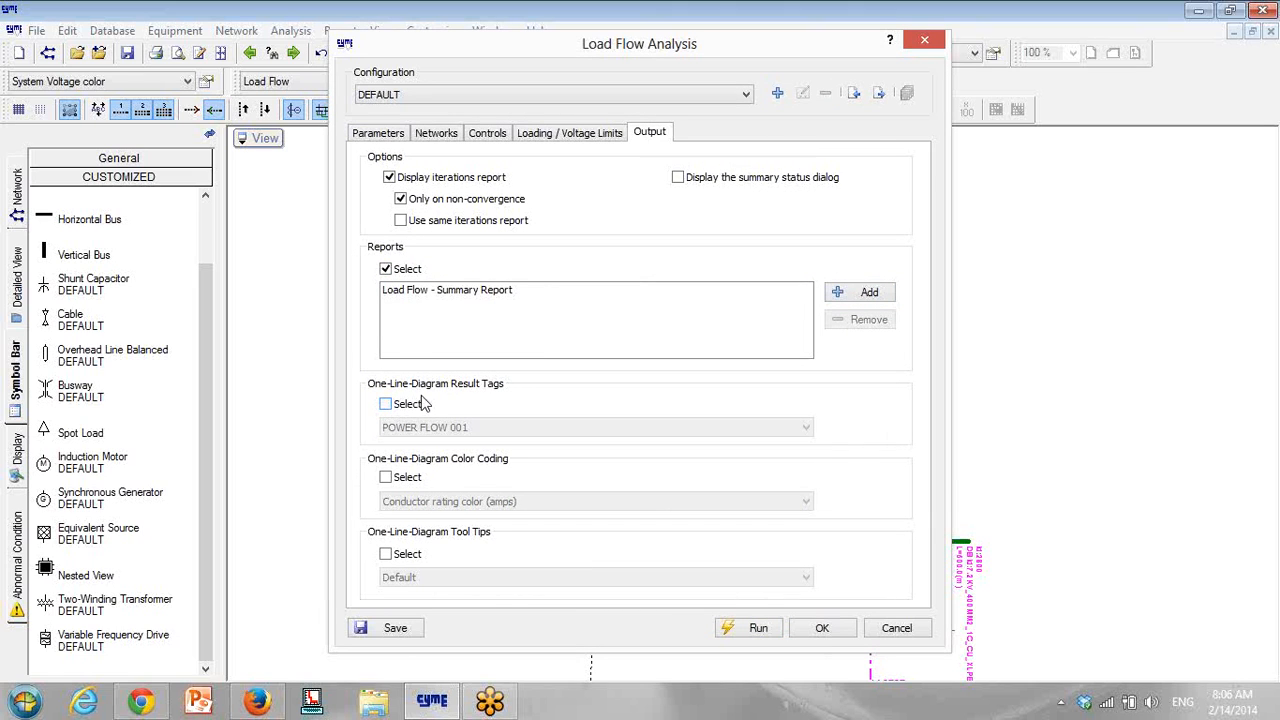
{"action": "left_click", "coordinate": [386, 404]}
{"action": "left_click", "coordinate": [400, 427]}
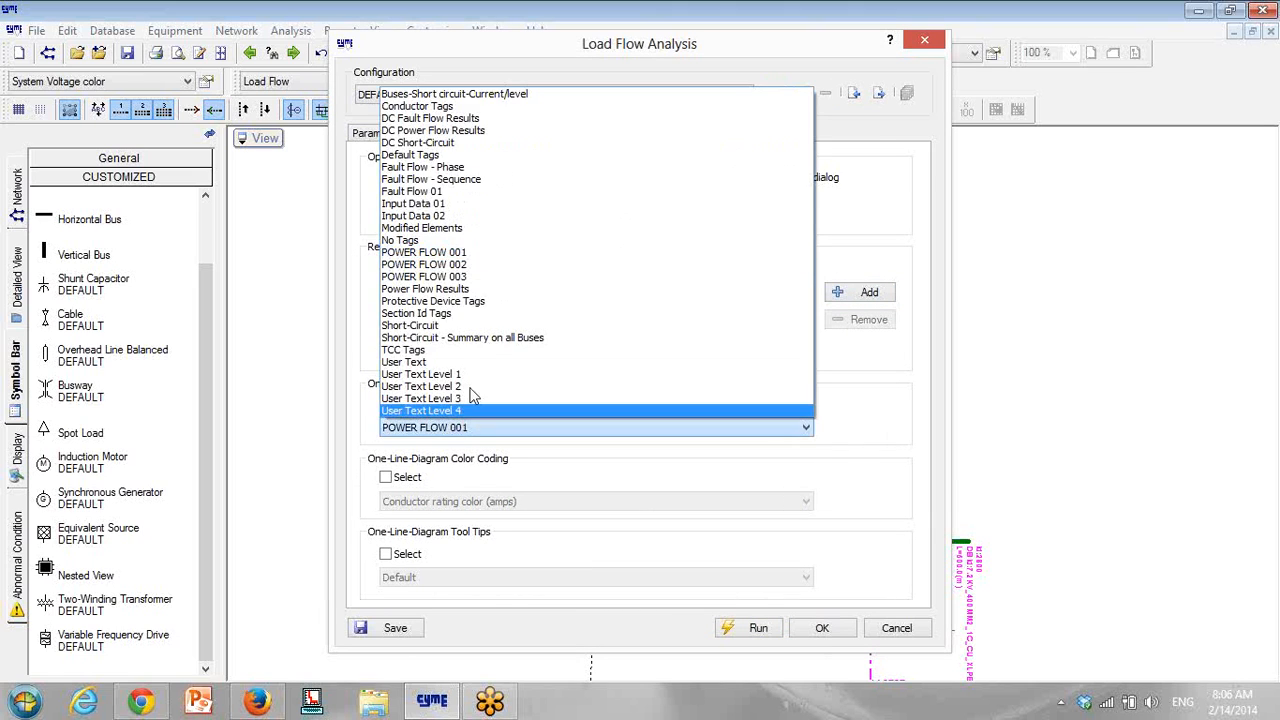
{"action": "left_click", "coordinate": [448, 254]}
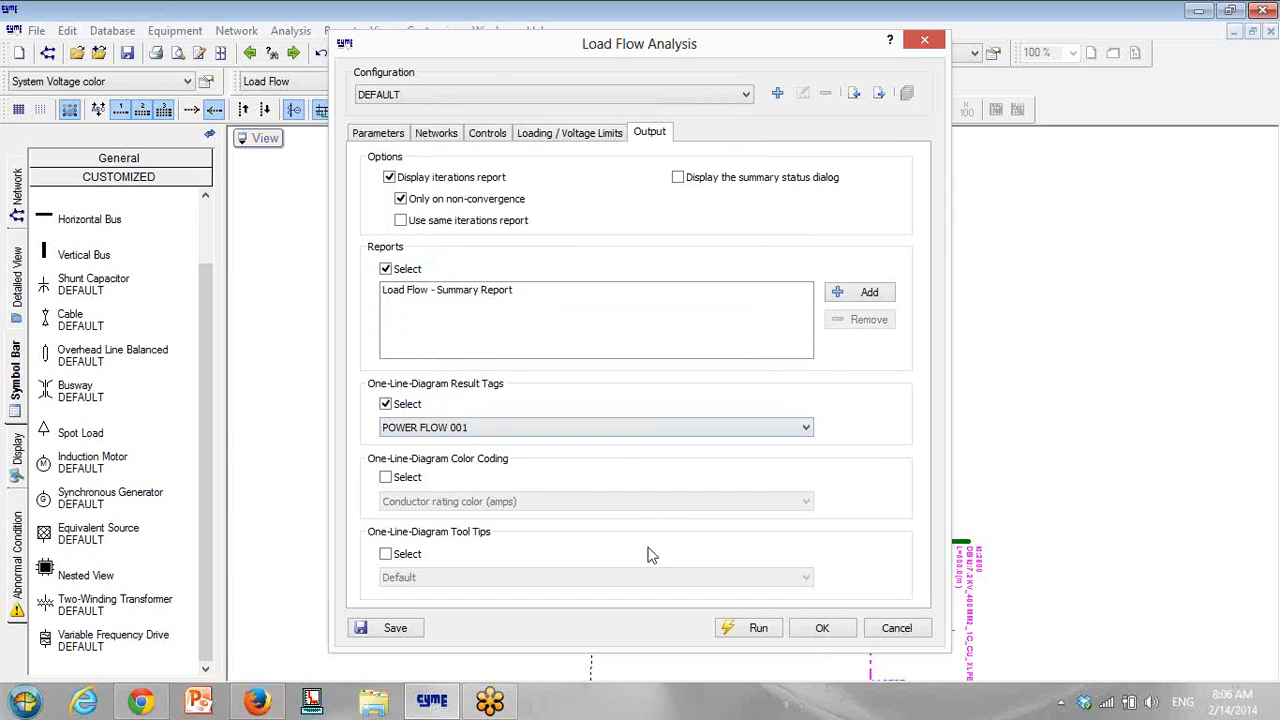
{"action": "left_click", "coordinate": [752, 628]}
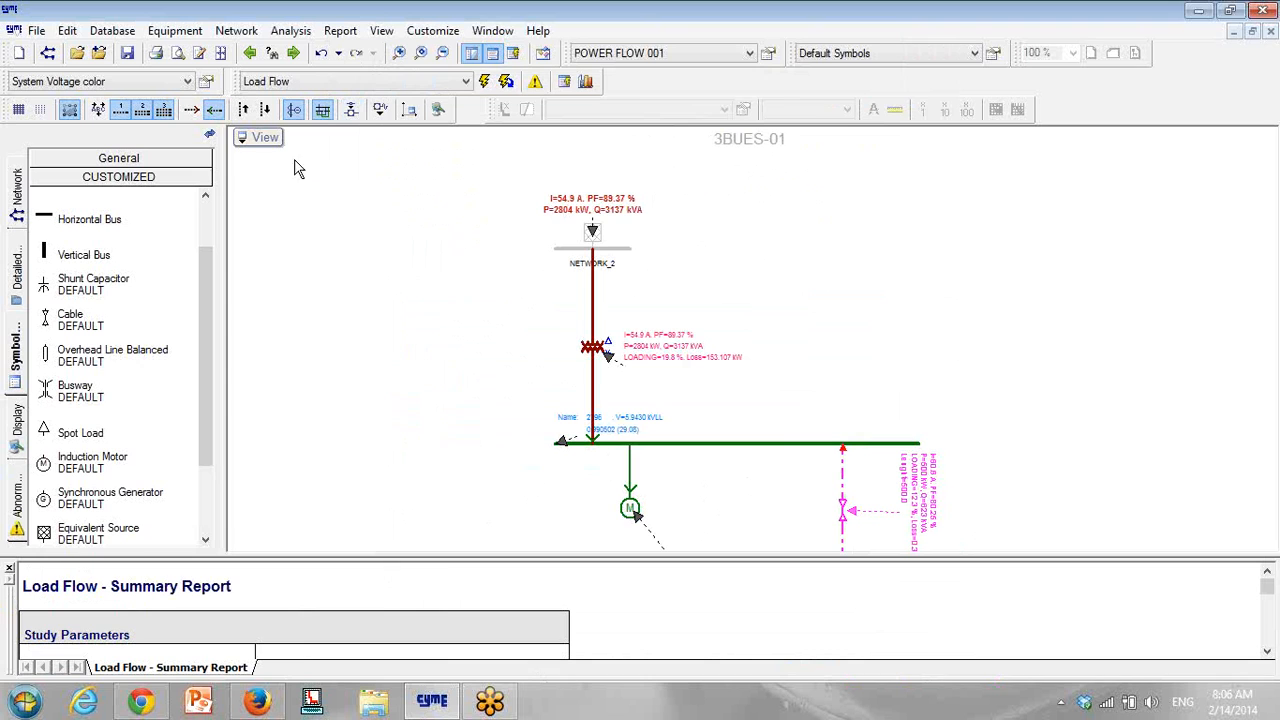
Step: Hide the report pane and examine the load flow result tags on the one-line diagram from the source down to the lower bus
{"action": "left_click", "coordinate": [492, 56]}
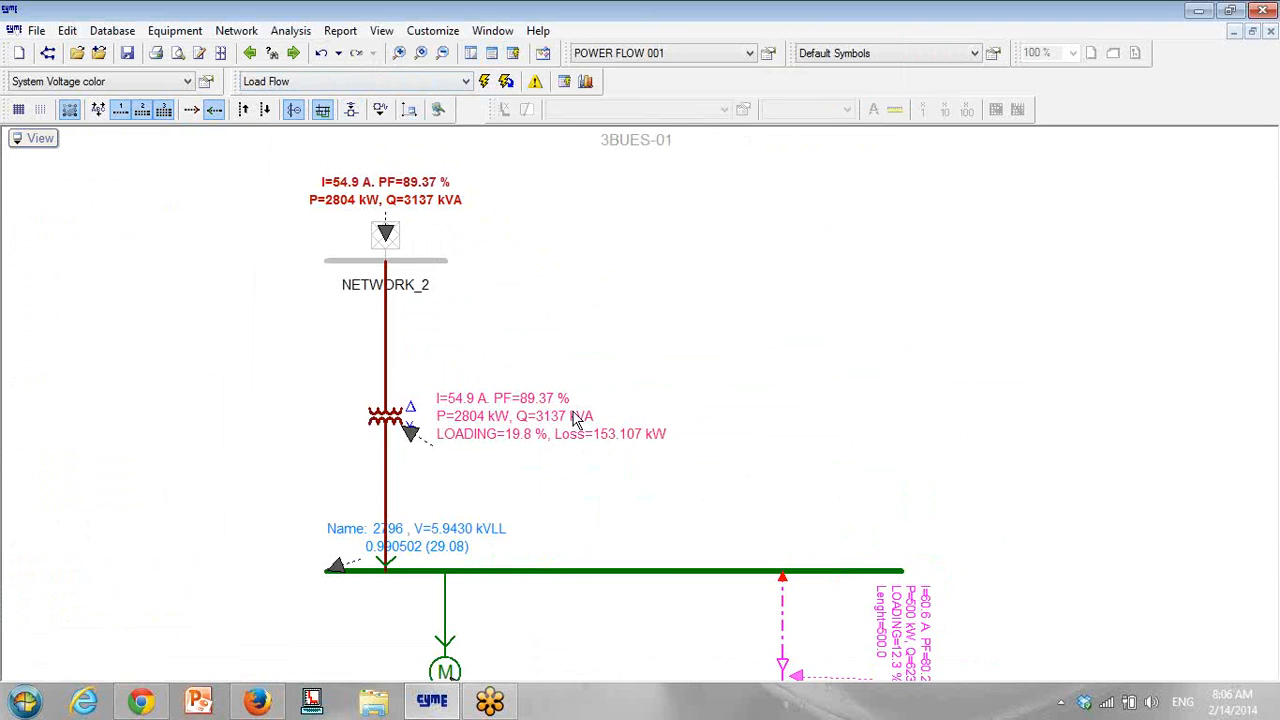
{"action": "scroll", "coordinate": [590, 405], "scroll_direction": "down", "scroll_amount": 1}
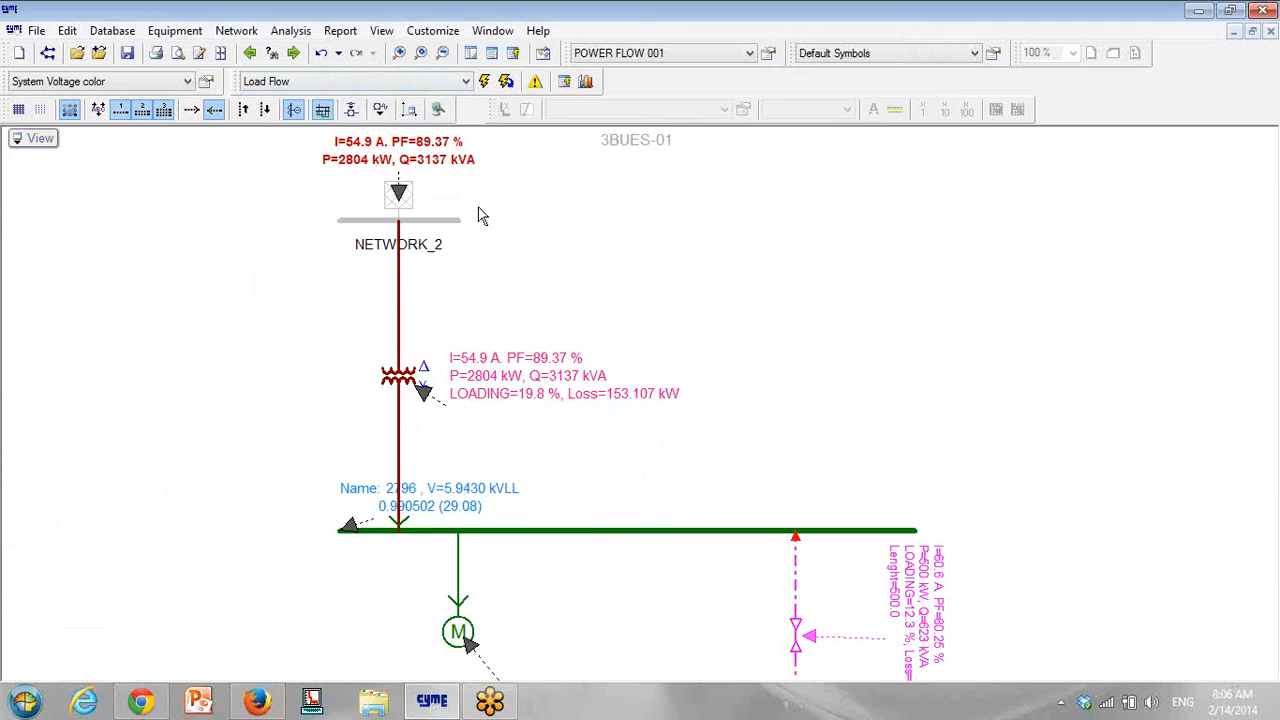
{"action": "scroll", "coordinate": [490, 320], "scroll_direction": "down", "scroll_amount": 2}
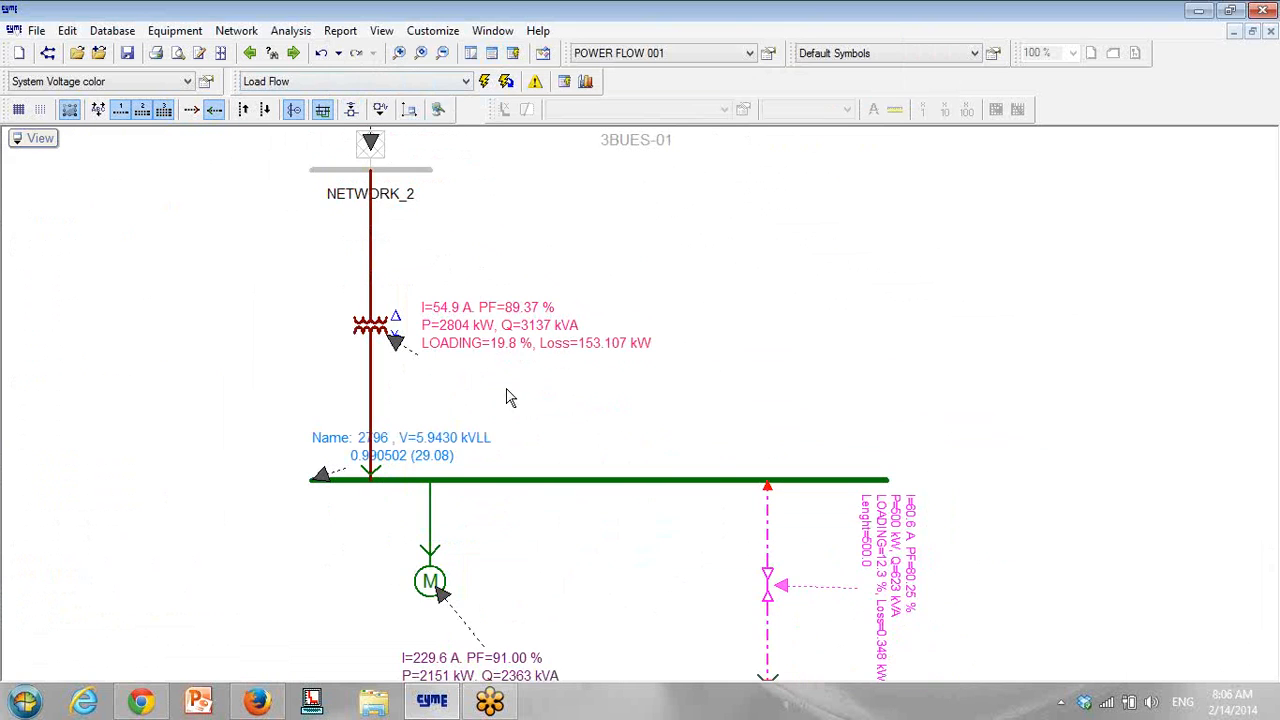
{"action": "left_click_drag", "start_coordinate": [526, 433], "coordinate": [483, 396]}
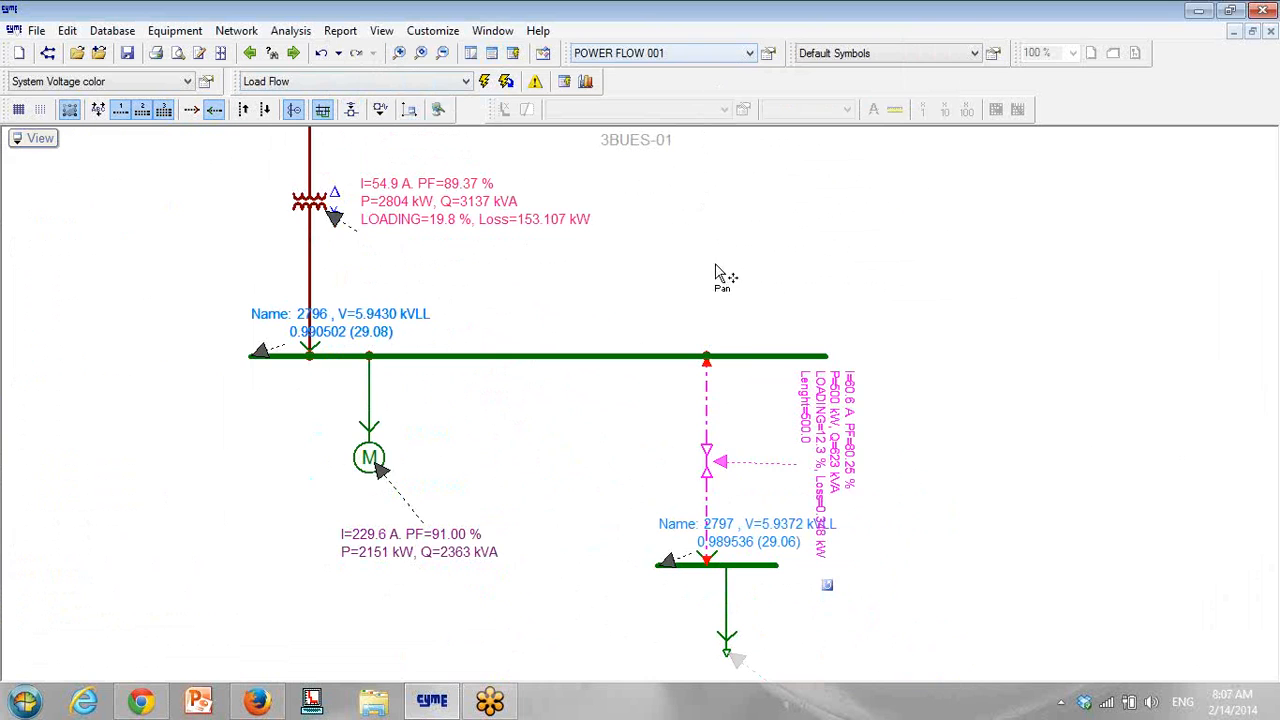
{"action": "scroll", "coordinate": [714, 271], "scroll_direction": "down", "scroll_amount": 1}
Step: Display the POWER FLOW 002 result tags on the one-line diagram
{"action": "left_click", "coordinate": [712, 55]}
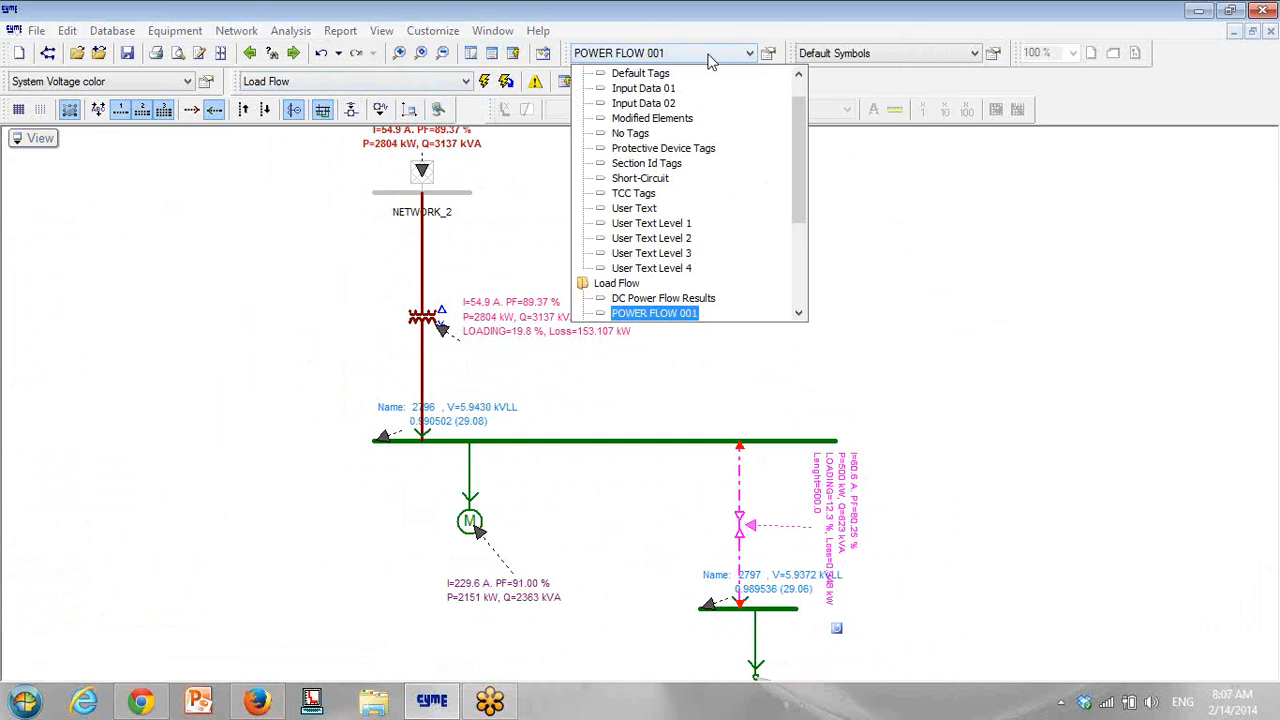
{"action": "scroll", "coordinate": [686, 291], "scroll_direction": "down", "scroll_amount": 2}
{"action": "left_click", "coordinate": [679, 239]}
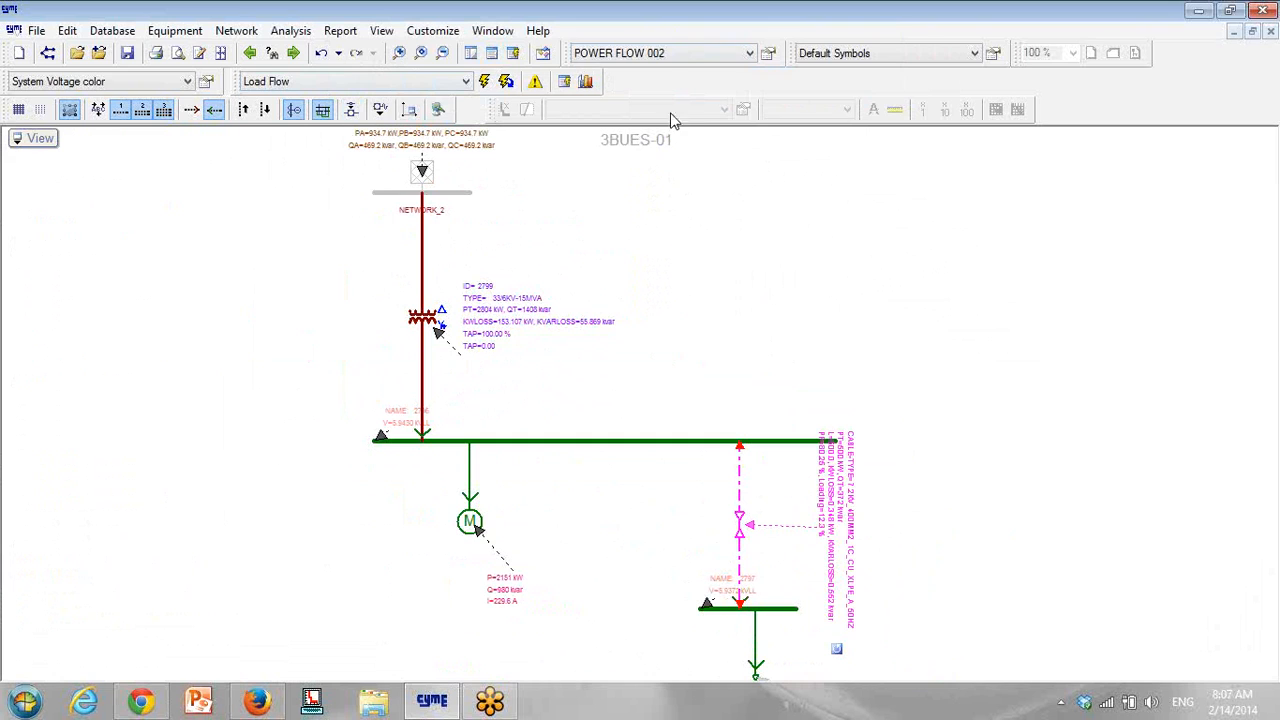
Step: Display the POWER FLOW 003 result tags and shift the lower bus's tag to the left
{"action": "left_click", "coordinate": [668, 57]}
{"action": "scroll", "coordinate": [680, 290], "scroll_direction": "down", "scroll_amount": 1}
{"action": "left_click", "coordinate": [678, 285]}
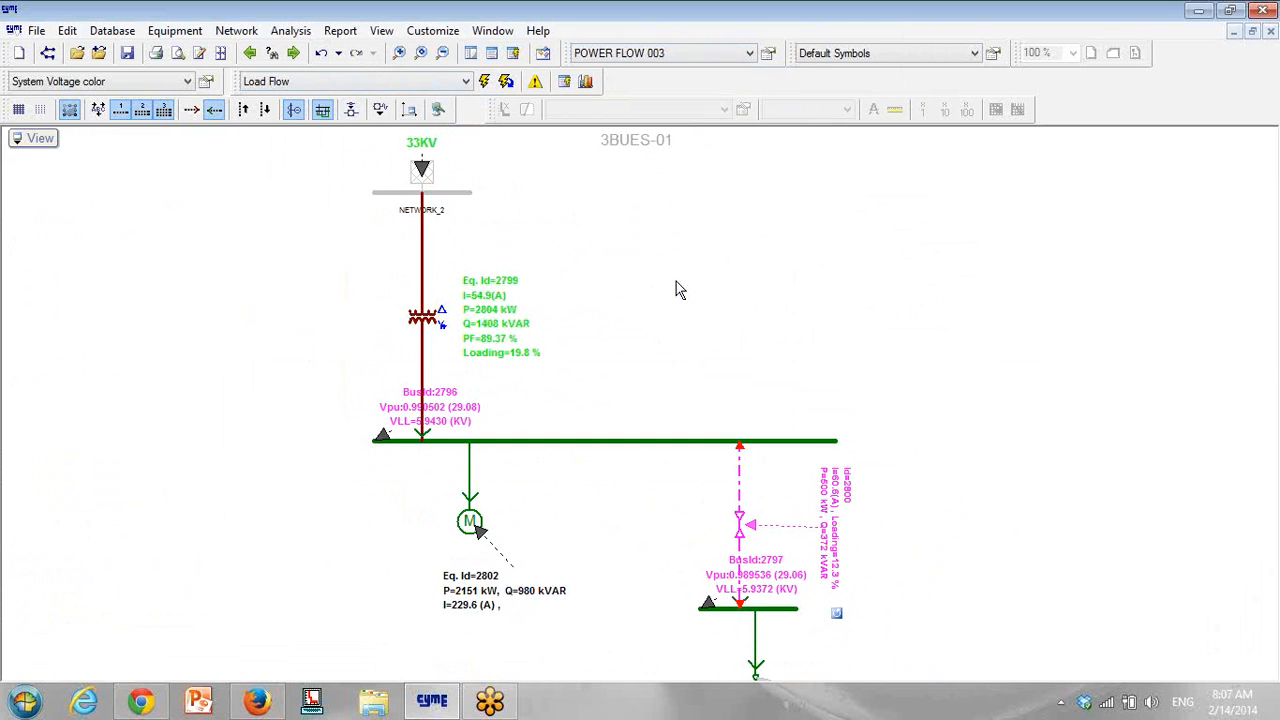
{"action": "left_click_drag", "start_coordinate": [761, 572], "coordinate": [700, 570]}
Step: Switch the diagram's result tags back to POWER FLOW 001 and after that to POWER FLOW 002 to compare them
{"action": "left_click", "coordinate": [670, 53]}
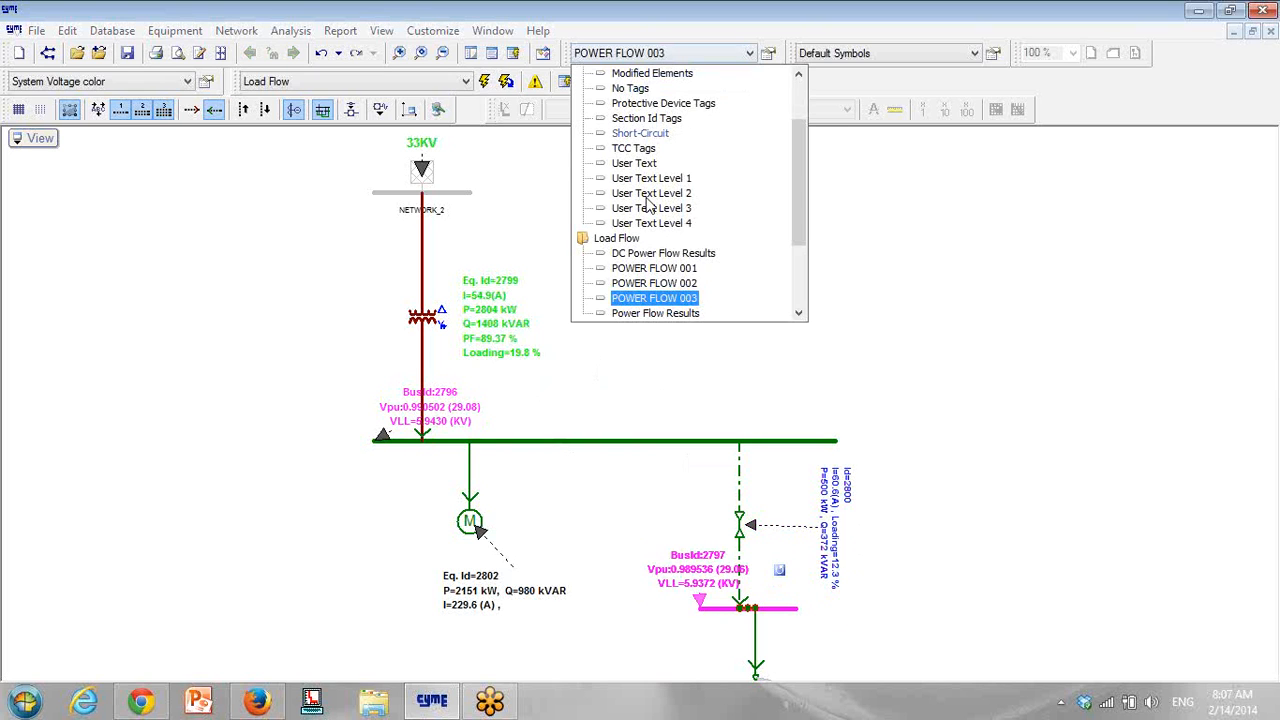
{"action": "left_click", "coordinate": [662, 270]}
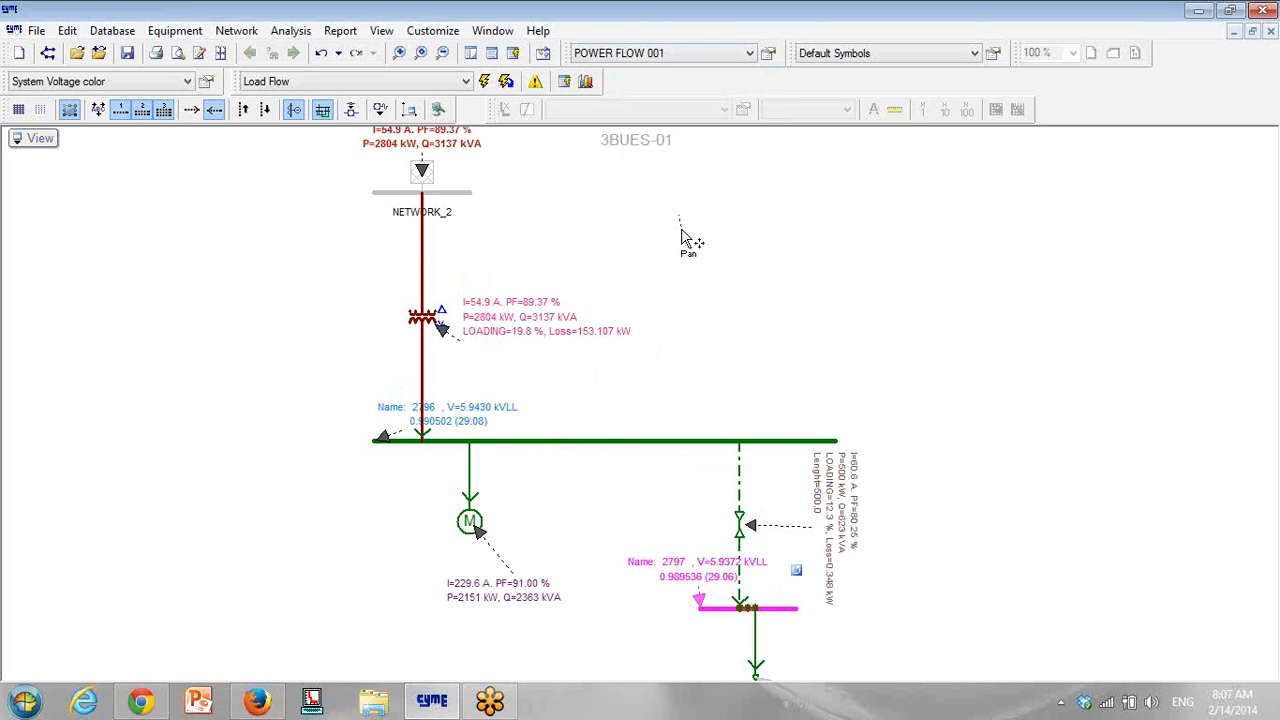
{"action": "left_click", "coordinate": [700, 56]}
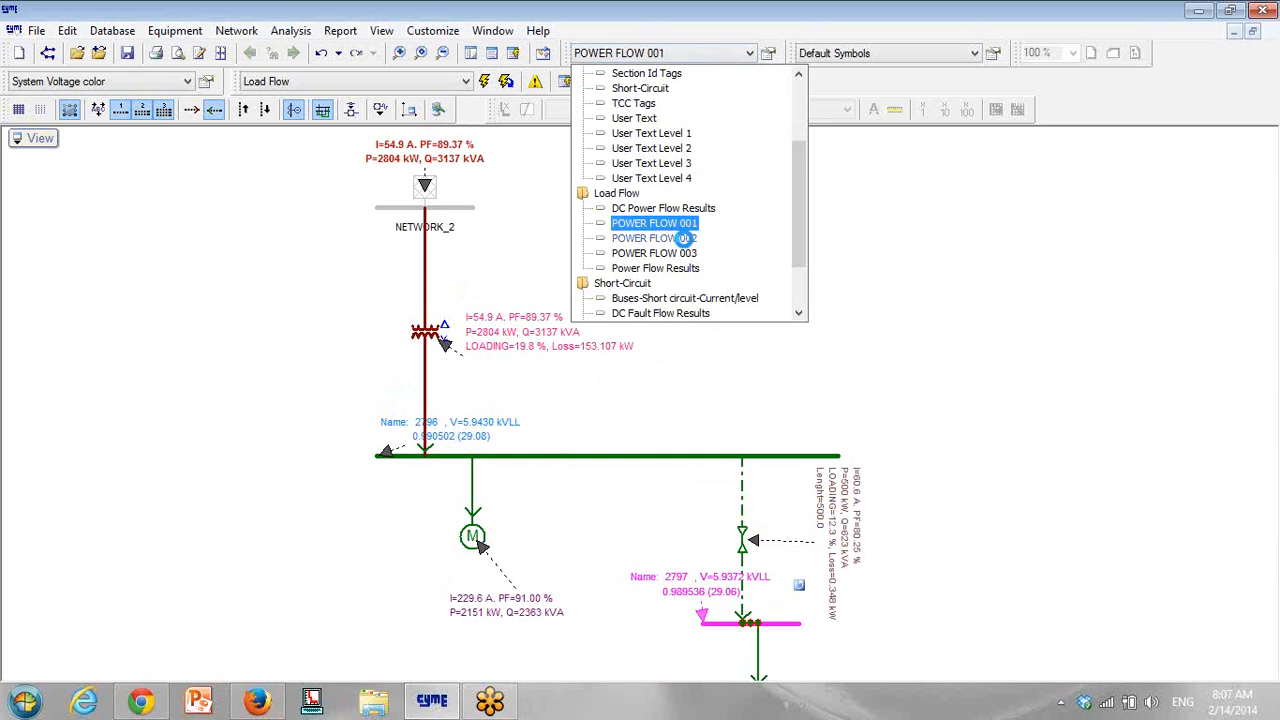
{"action": "left_click", "coordinate": [686, 232]}
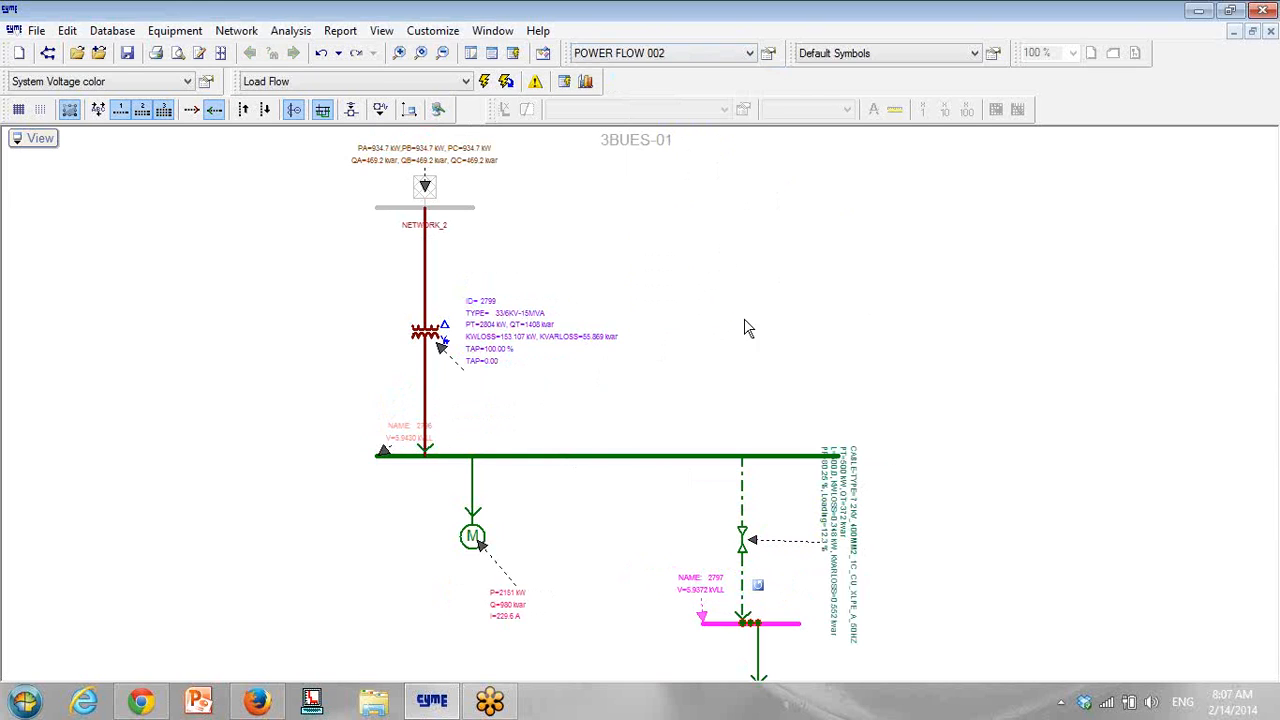
Step: Select the upper bus 2796 and open the Short-Circuit IEC settings to apply a fault on it
{"action": "left_click_drag", "start_coordinate": [731, 380], "coordinate": [615, 265]}
{"action": "scroll", "coordinate": [480, 290], "scroll_direction": "up", "scroll_amount": 2}
{"action": "left_click", "coordinate": [422, 315]}
{"action": "left_click", "coordinate": [405, 310]}
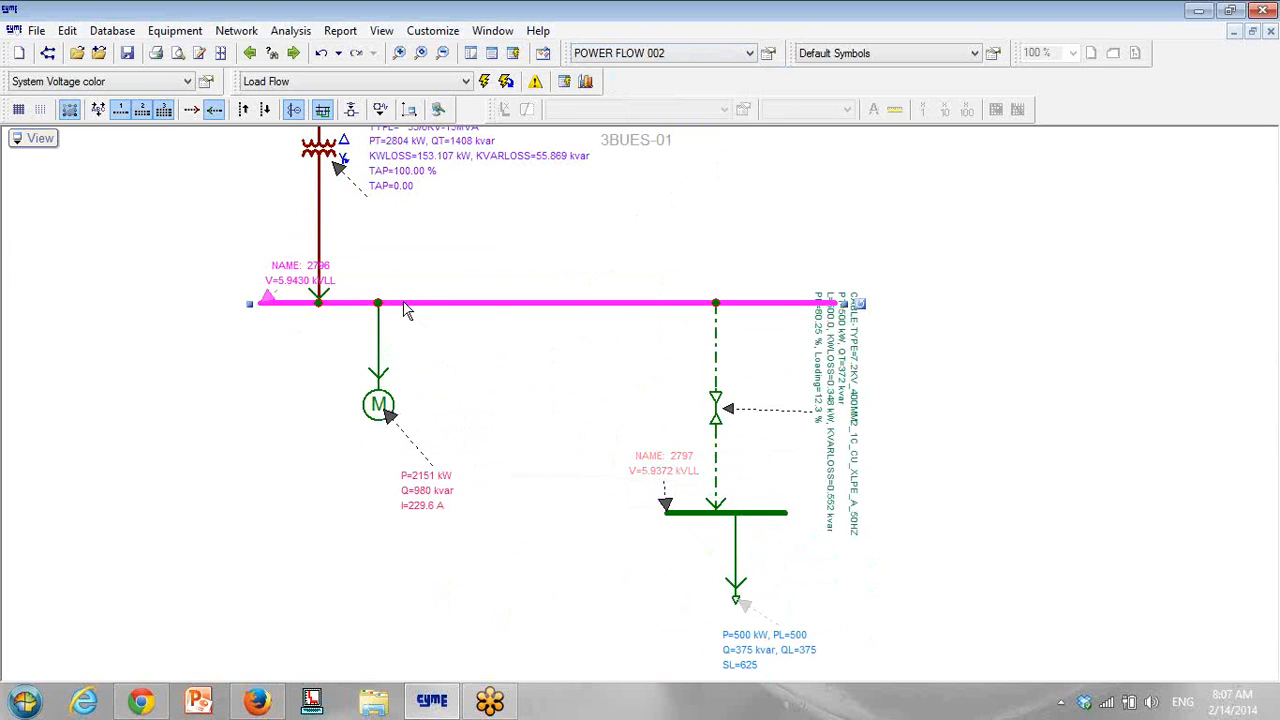
{"action": "right_click", "coordinate": [404, 303]}
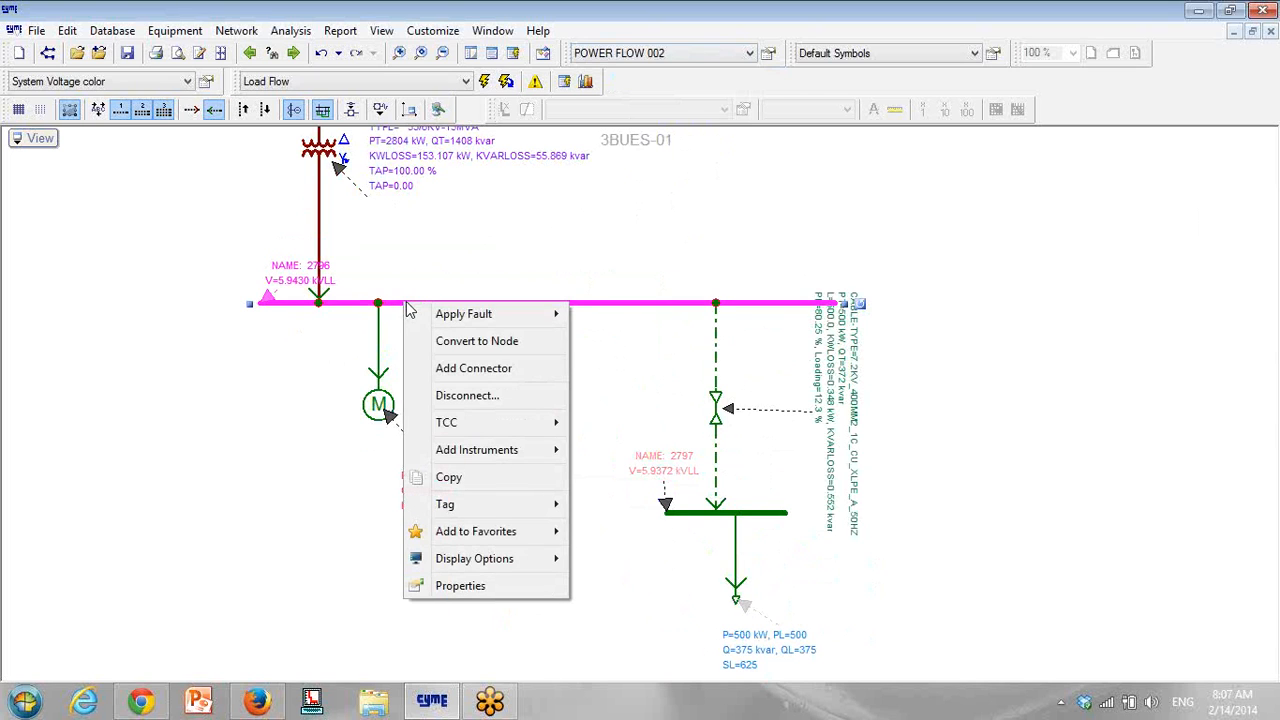
{"action": "mouse_move", "coordinate": [545, 316]}
{"action": "left_click", "coordinate": [636, 358]}
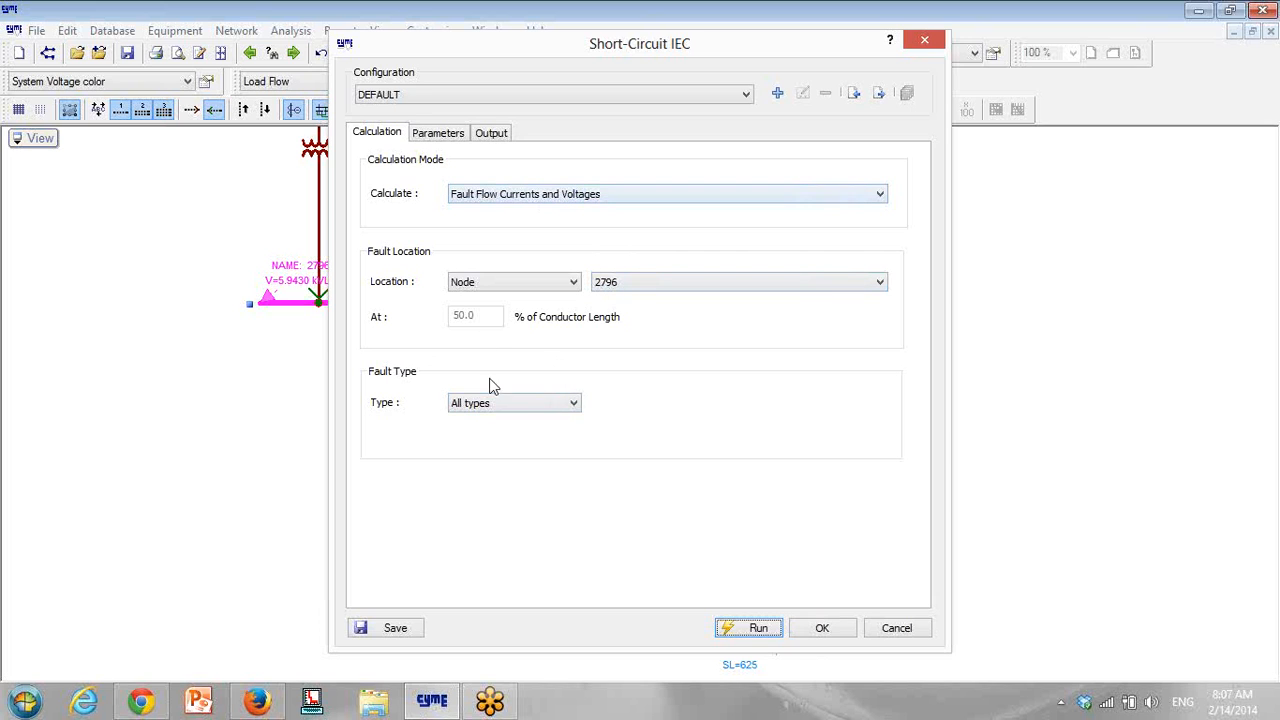
Step: Clear the short-circuit output reports and add only IEC Short-Circuit - Faulted Bus Summary and IEC Short-Circuit - First Ring Branch Currents
{"action": "left_click", "coordinate": [493, 134]}
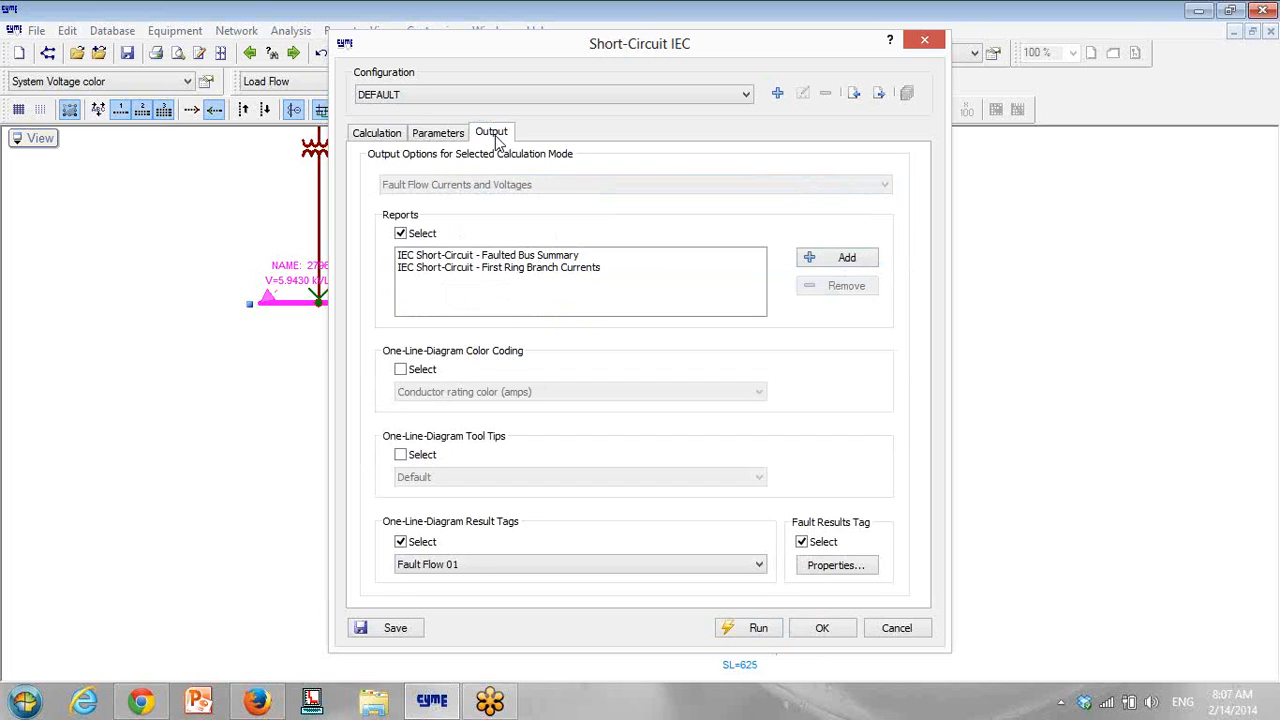
{"action": "left_click_drag", "start_coordinate": [417, 255], "coordinate": [525, 296]}
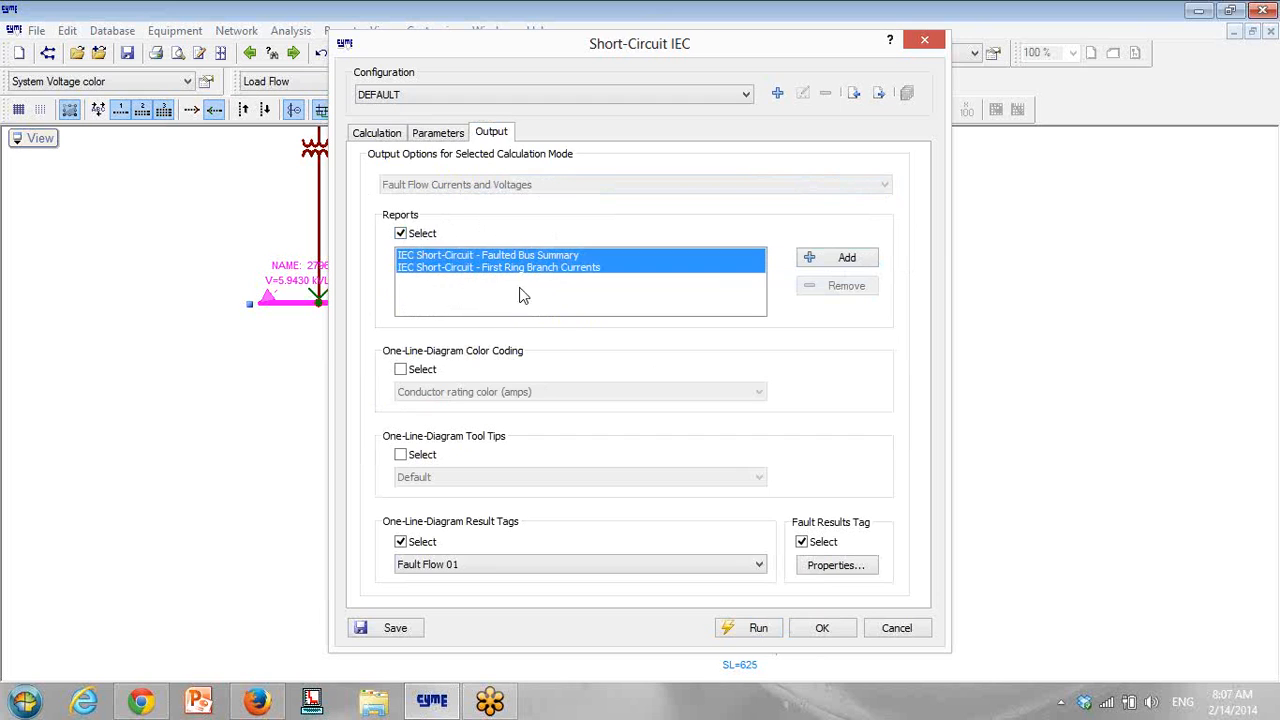
{"action": "left_click", "coordinate": [826, 288]}
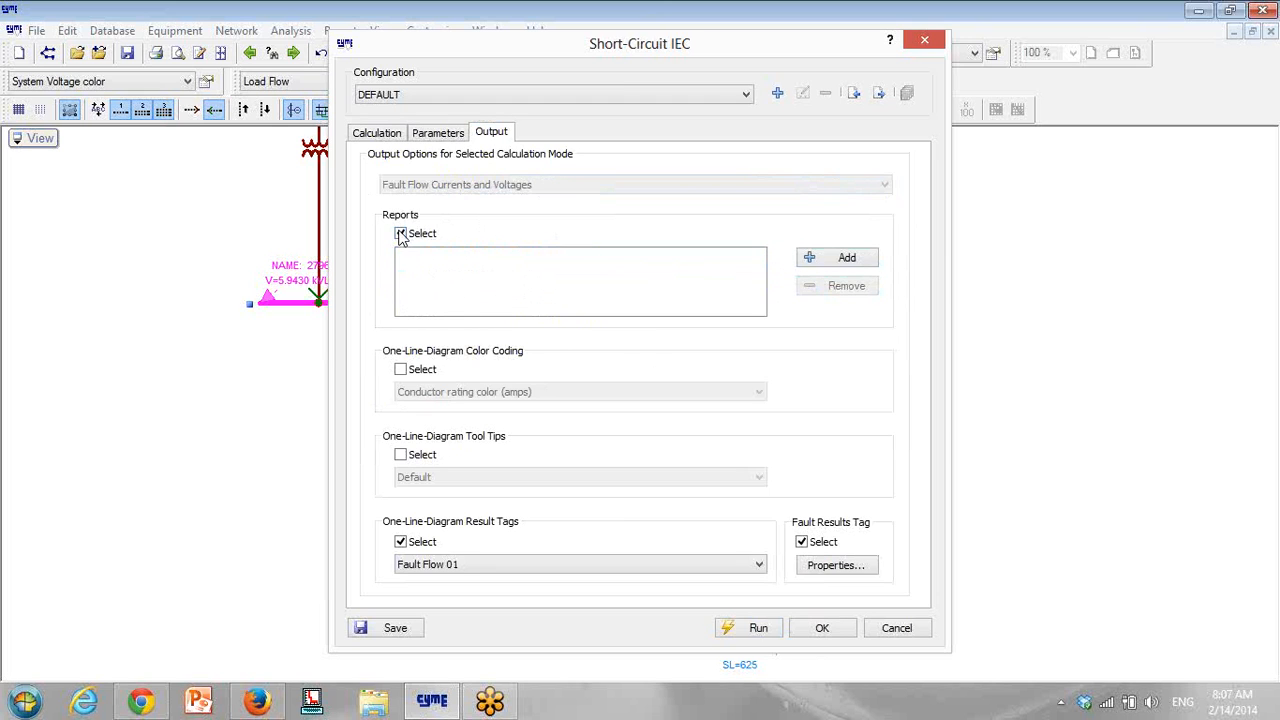
{"action": "left_click", "coordinate": [845, 259]}
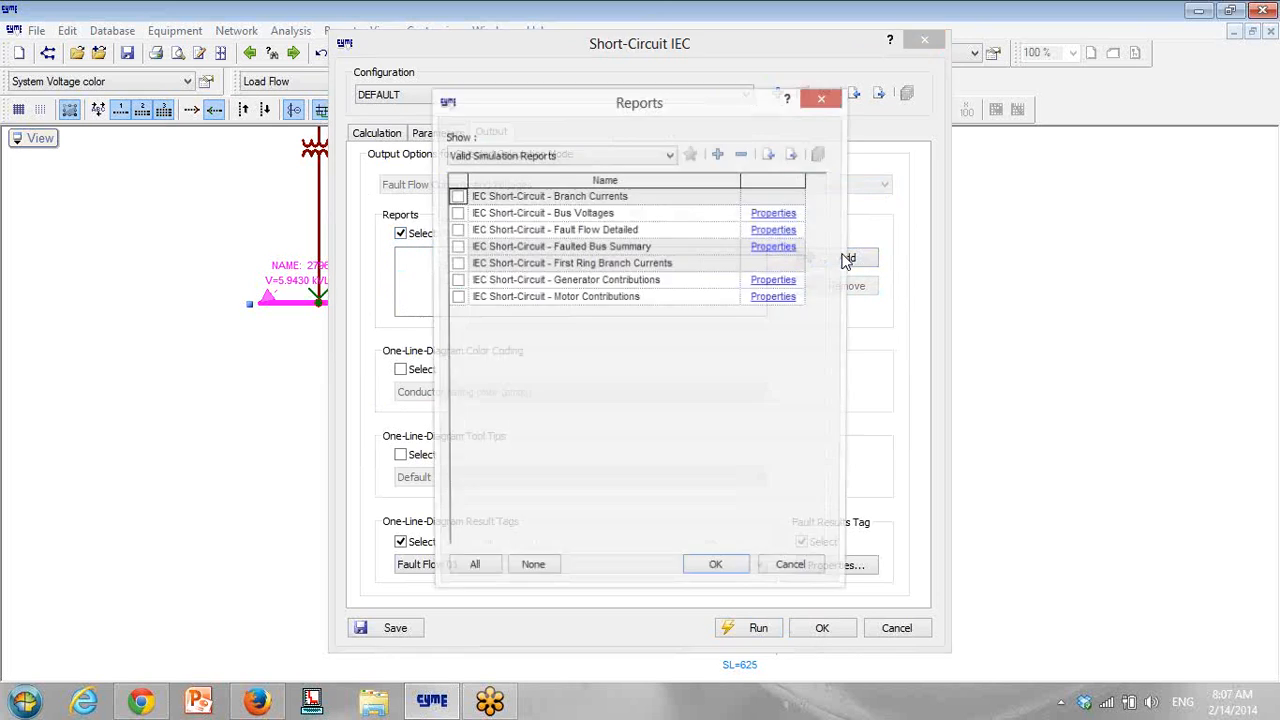
{"action": "left_click", "coordinate": [456, 248]}
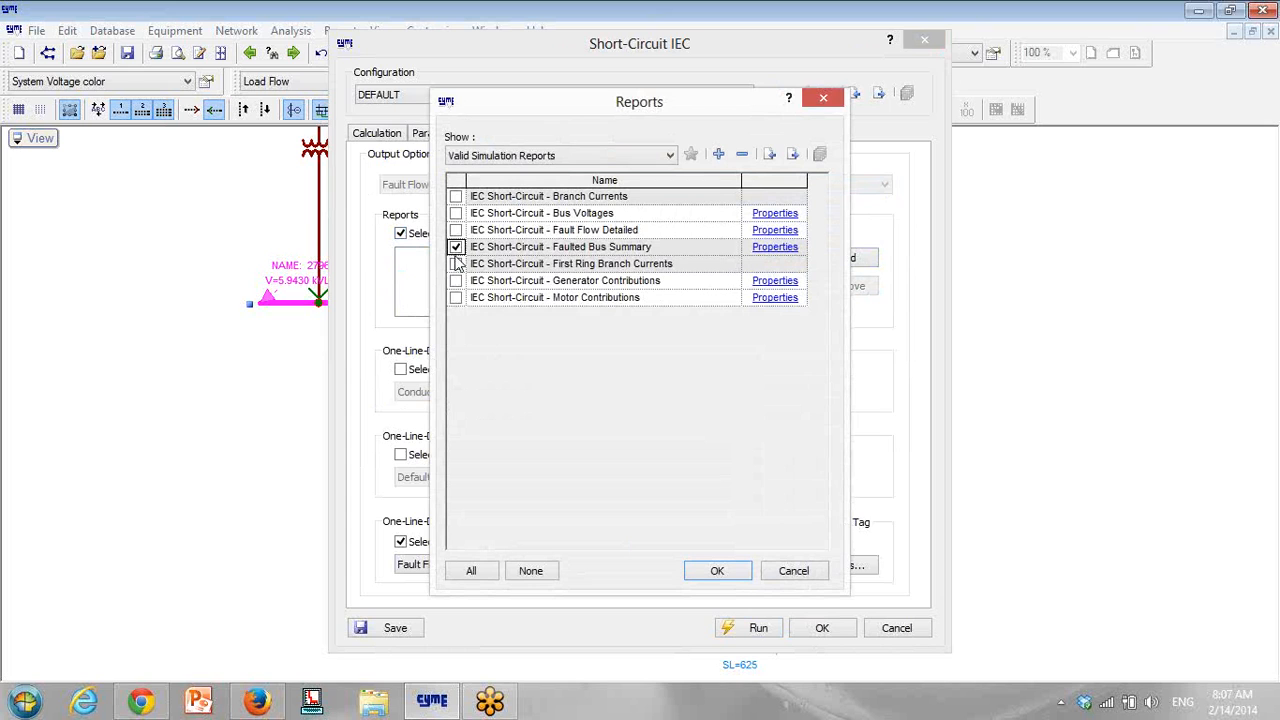
{"action": "left_click", "coordinate": [456, 264]}
{"action": "left_click", "coordinate": [720, 571]}
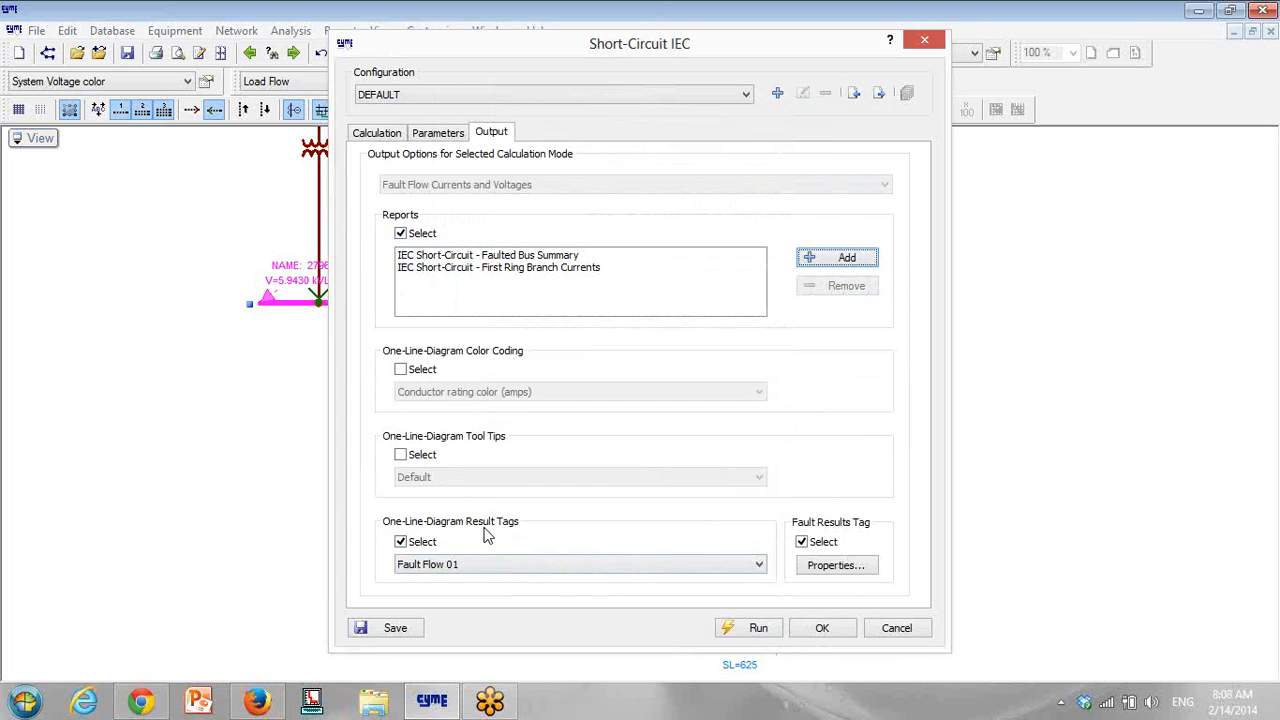
Step: Keep the one-line-diagram result tags enabled with Fault Flow 01 and run the short-circuit analysis
{"action": "left_click", "coordinate": [401, 542]}
{"action": "left_click", "coordinate": [401, 542]}
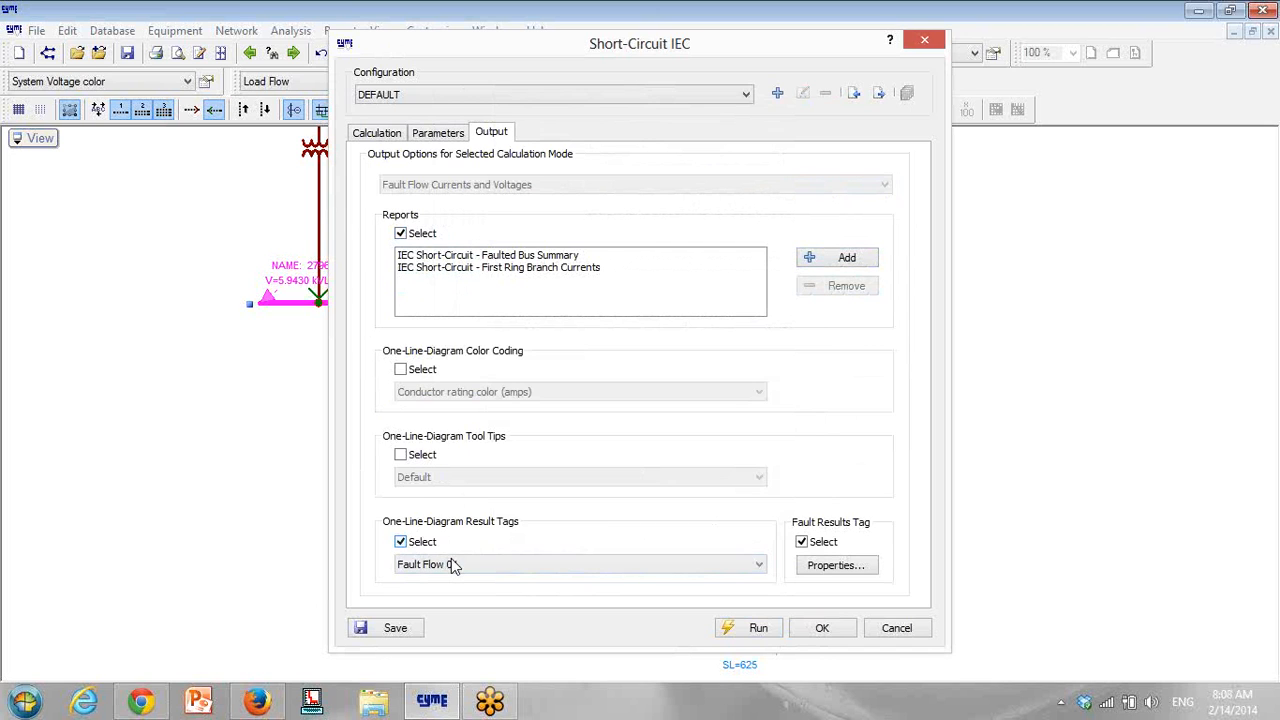
{"action": "left_click", "coordinate": [457, 564]}
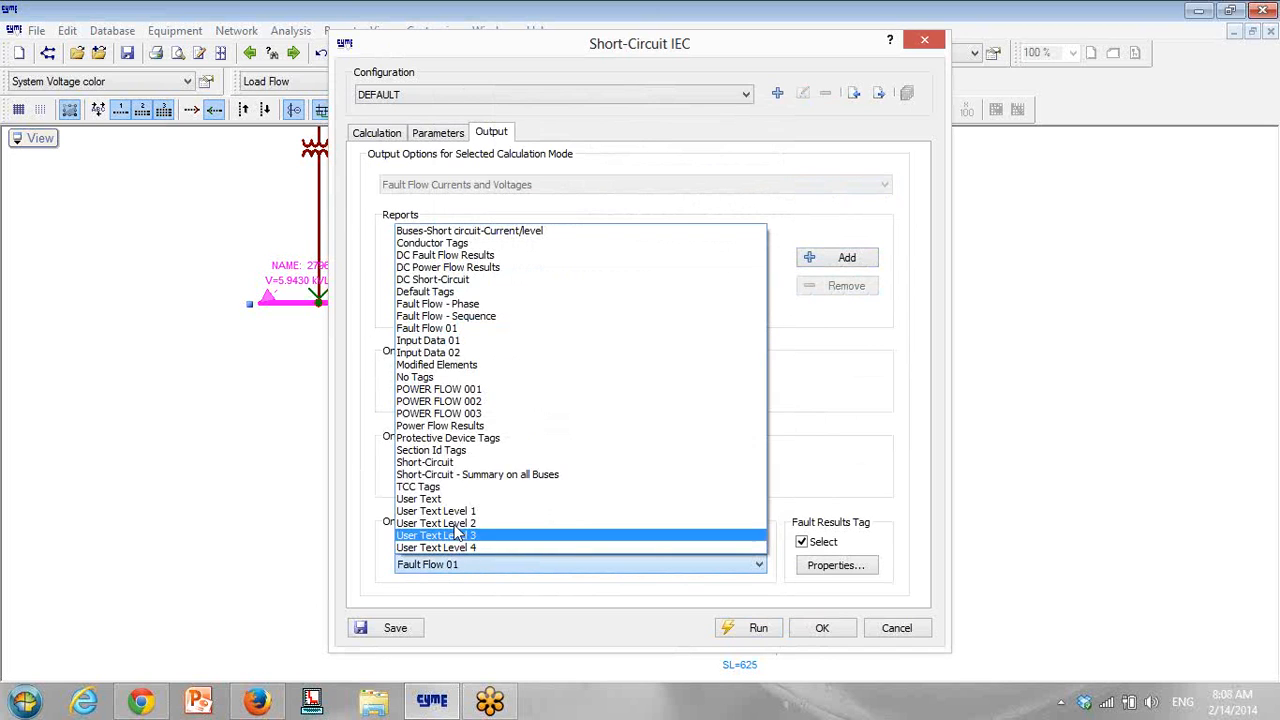
{"action": "left_click", "coordinate": [445, 328]}
{"action": "left_click", "coordinate": [752, 628]}
Step: Hide the report pane and move the lower bus's fault tag to the left so it clears the cable
{"action": "left_click_drag", "start_coordinate": [292, 196], "coordinate": [279, 344]}
{"action": "scroll", "coordinate": [630, 369], "scroll_direction": "up", "scroll_amount": 2}
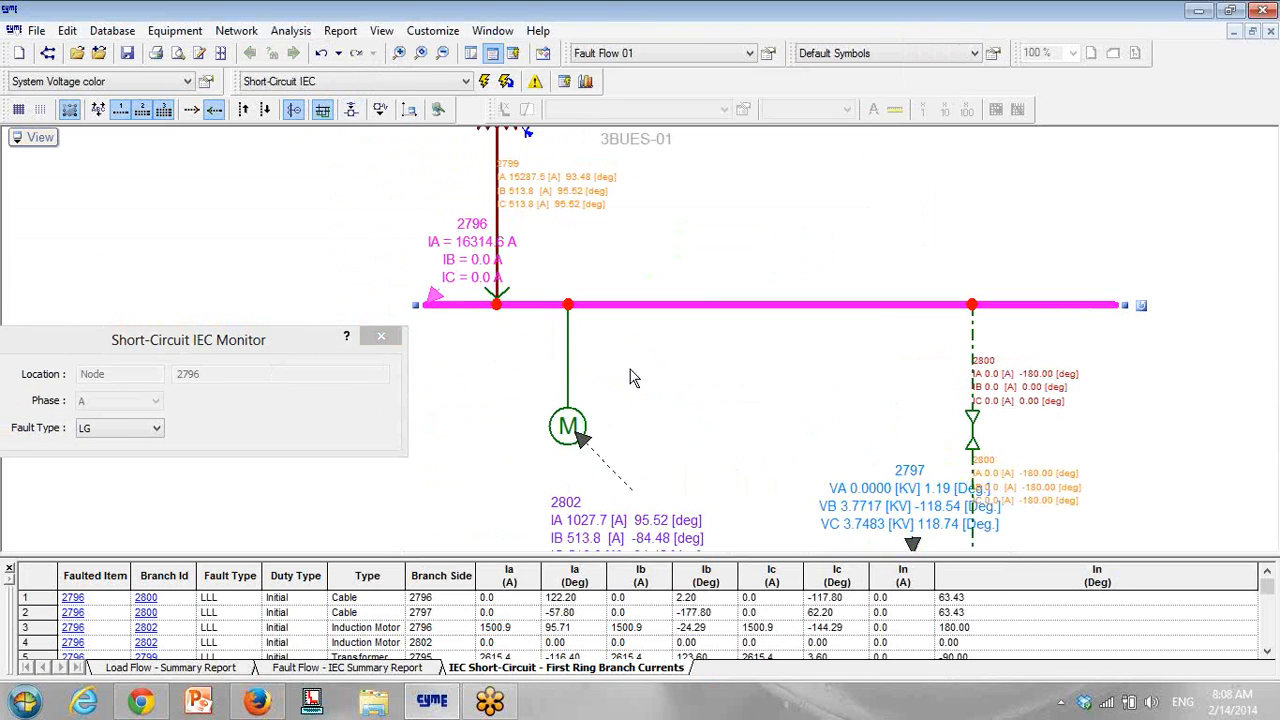
{"action": "left_click", "coordinate": [495, 58]}
{"action": "left_click_drag", "start_coordinate": [737, 442], "coordinate": [719, 364]}
{"action": "scroll", "coordinate": [718, 366], "scroll_direction": "down", "scroll_amount": 1}
{"action": "left_click_drag", "start_coordinate": [915, 507], "coordinate": [888, 497]}
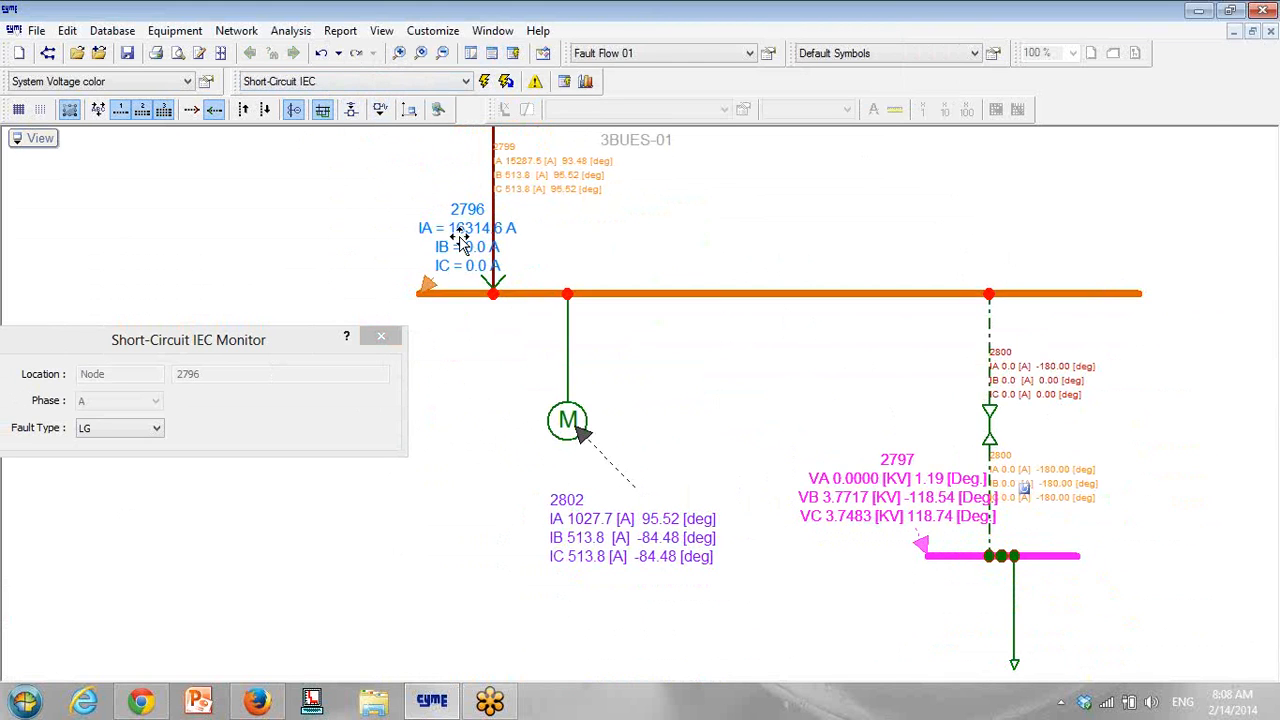
{"action": "mouse_move", "coordinate": [460, 243]}
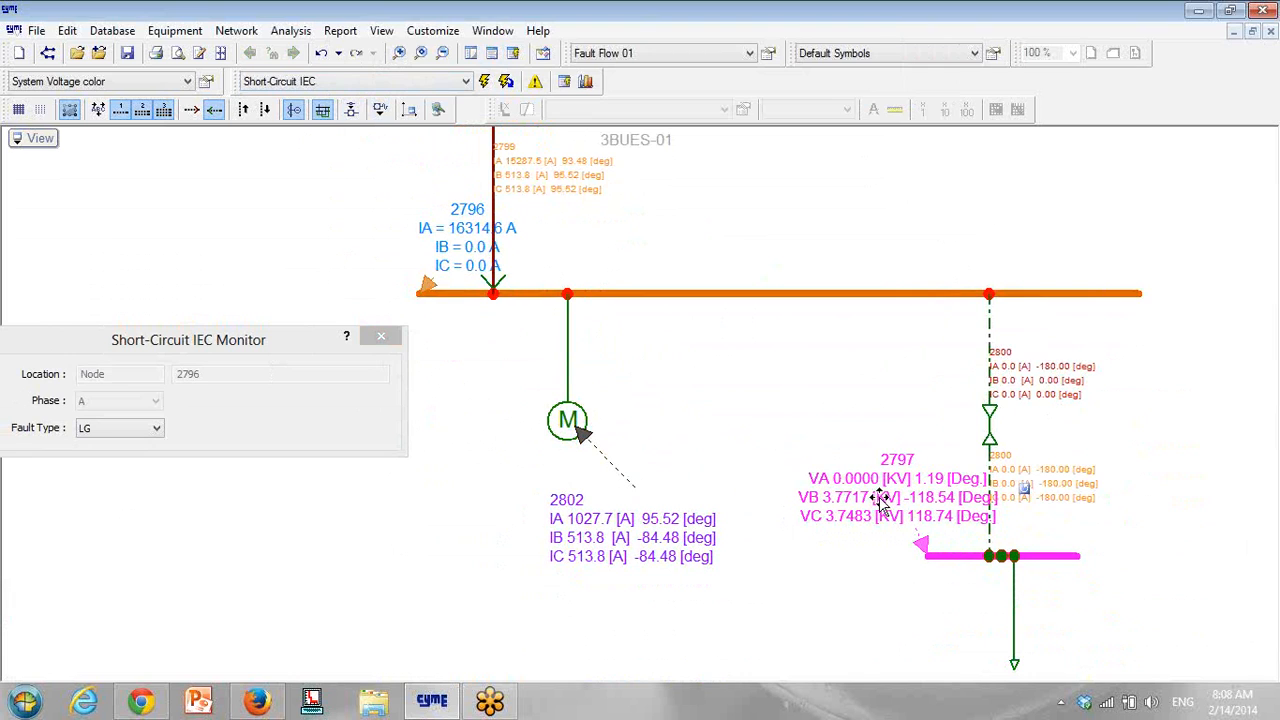
{"action": "left_click_drag", "start_coordinate": [840, 500], "coordinate": [799, 498]}
Step: Move the short-circuit monitor up and set its fault type to LL, LLG, LLL and finally LLLG
{"action": "left_click_drag", "start_coordinate": [194, 341], "coordinate": [196, 150]}
{"action": "left_click", "coordinate": [152, 238]}
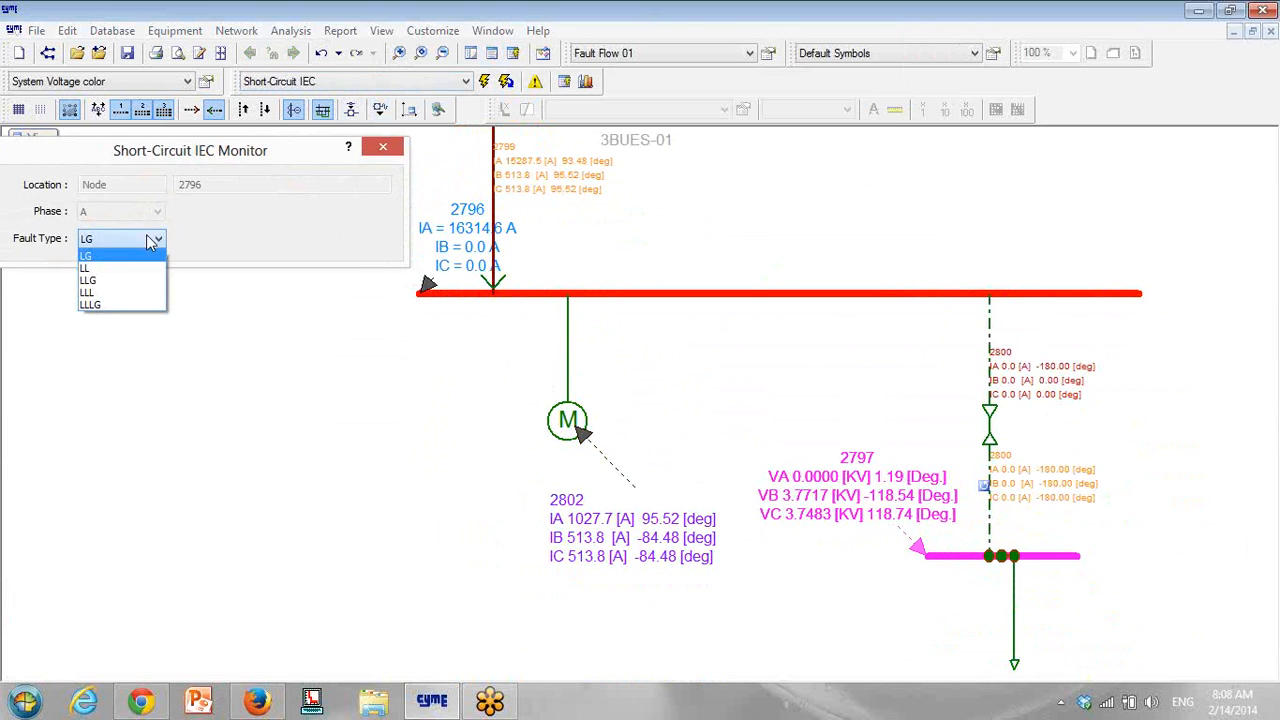
{"action": "left_click", "coordinate": [139, 270]}
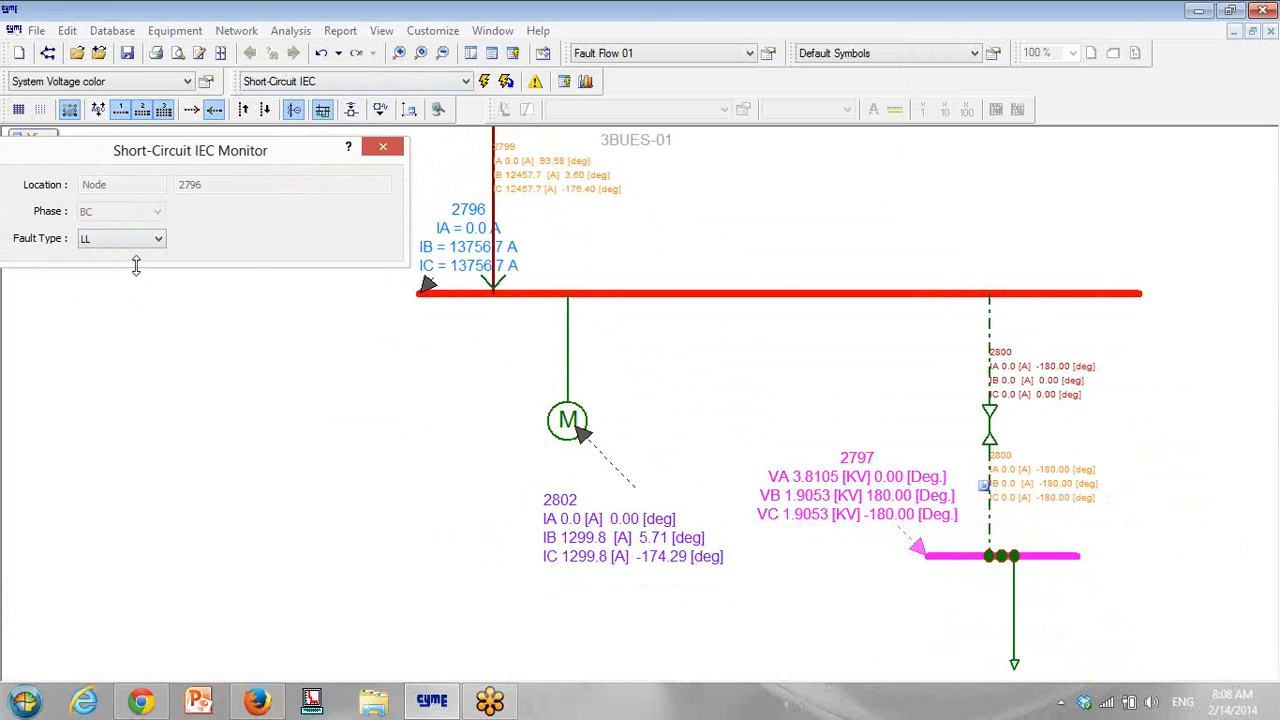
{"action": "left_click_drag", "start_coordinate": [231, 157], "coordinate": [196, 152]}
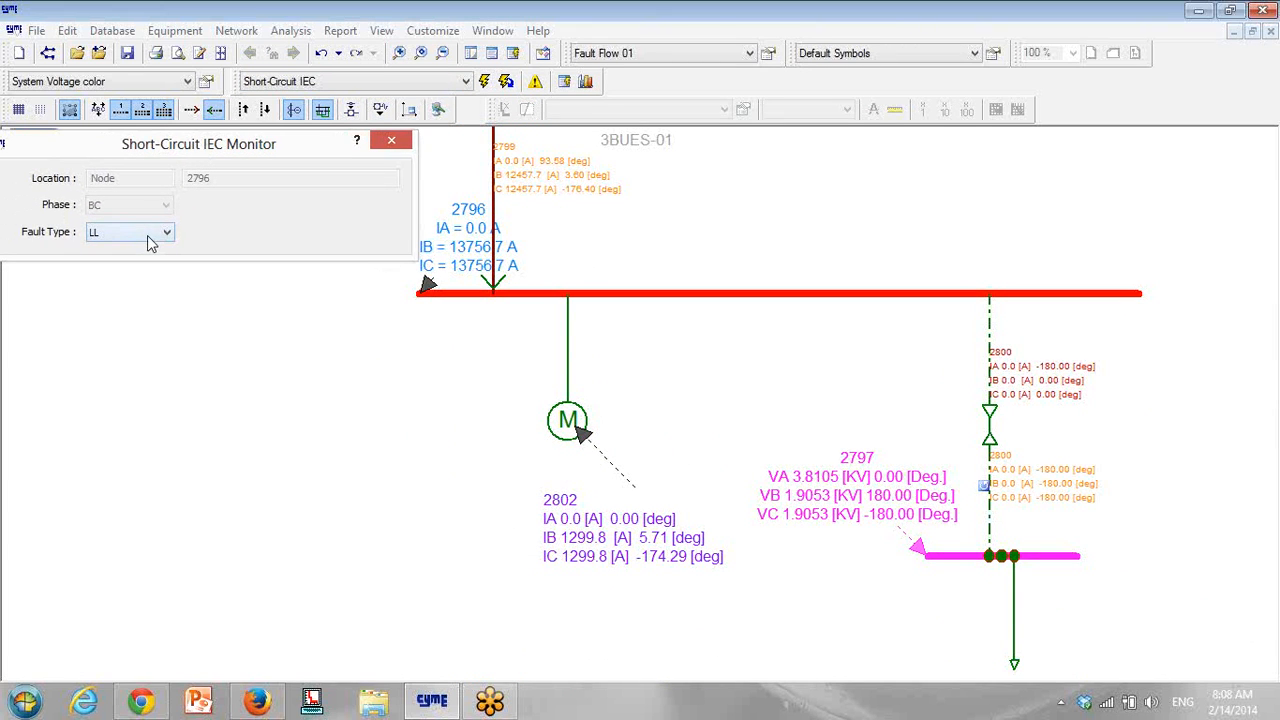
{"action": "left_click", "coordinate": [150, 240]}
{"action": "left_click", "coordinate": [136, 274]}
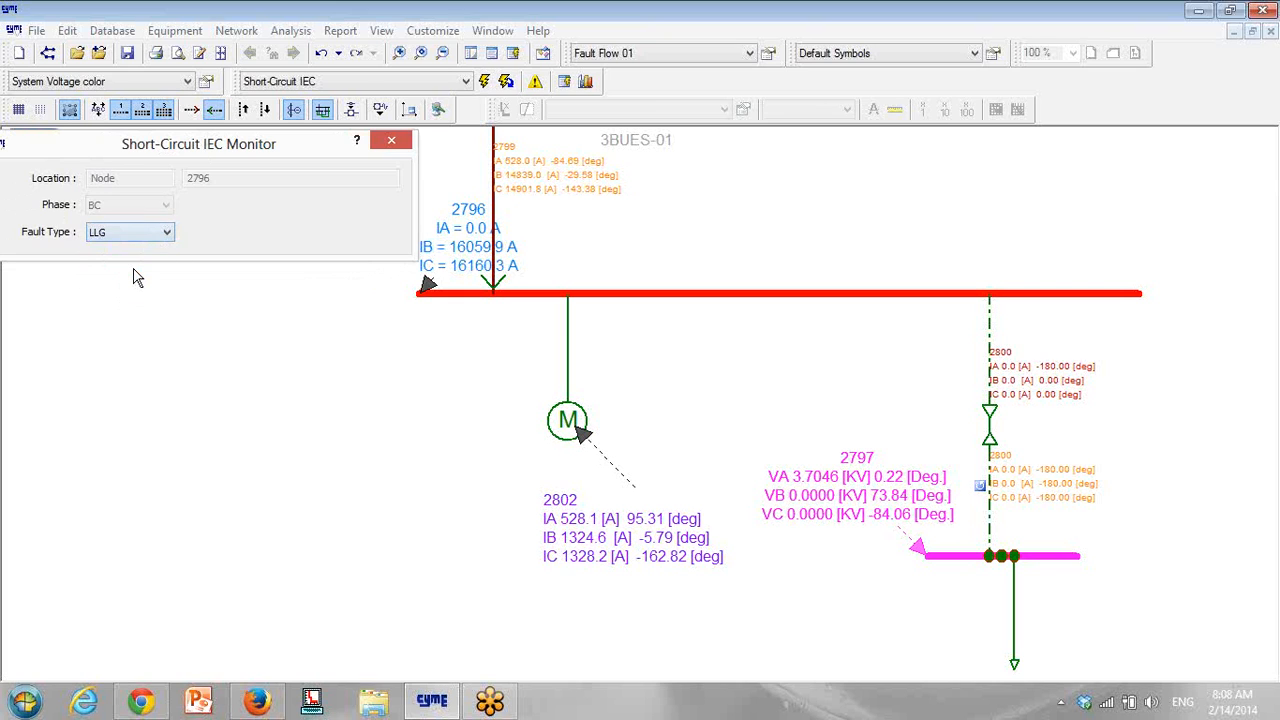
{"action": "left_click", "coordinate": [148, 234]}
{"action": "left_click", "coordinate": [143, 288]}
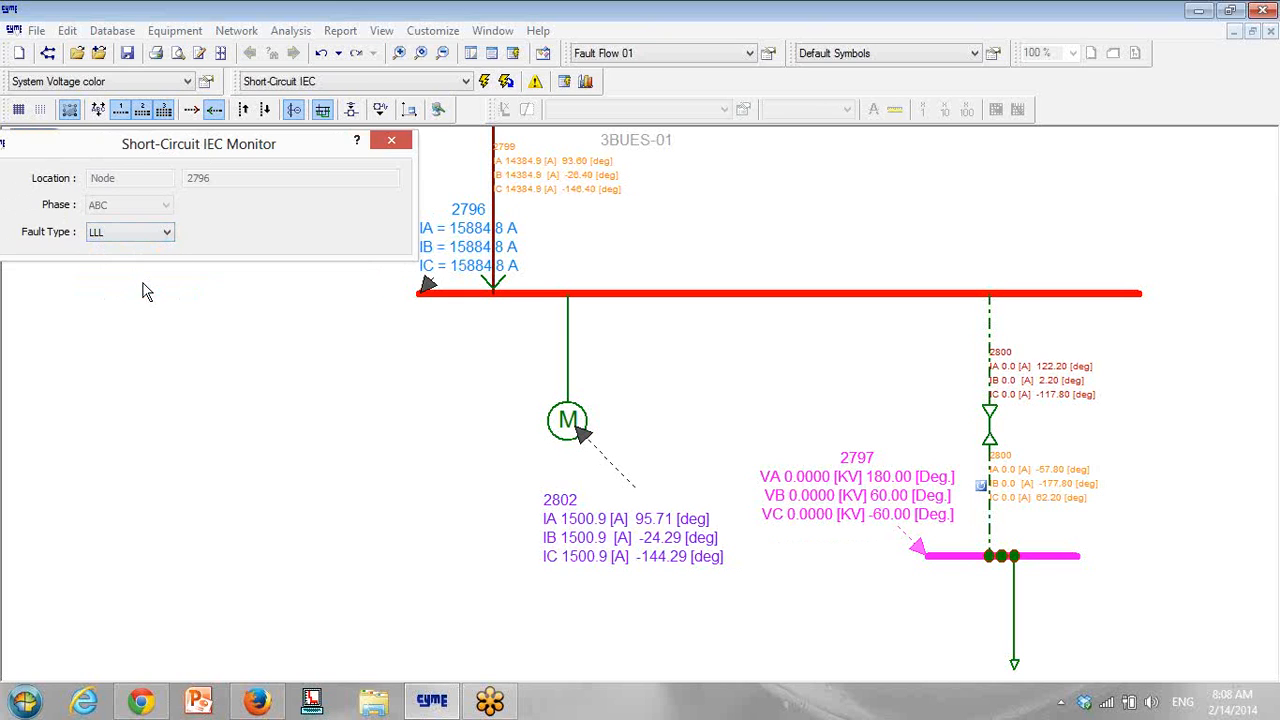
{"action": "left_click", "coordinate": [160, 232]}
{"action": "left_click", "coordinate": [132, 297]}
Step: Show the report pane again and examine the IEC Short-Circuit - First Ring Branch Currents report
{"action": "left_click", "coordinate": [584, 294]}
{"action": "scroll", "coordinate": [584, 294], "scroll_direction": "down", "scroll_amount": 1}
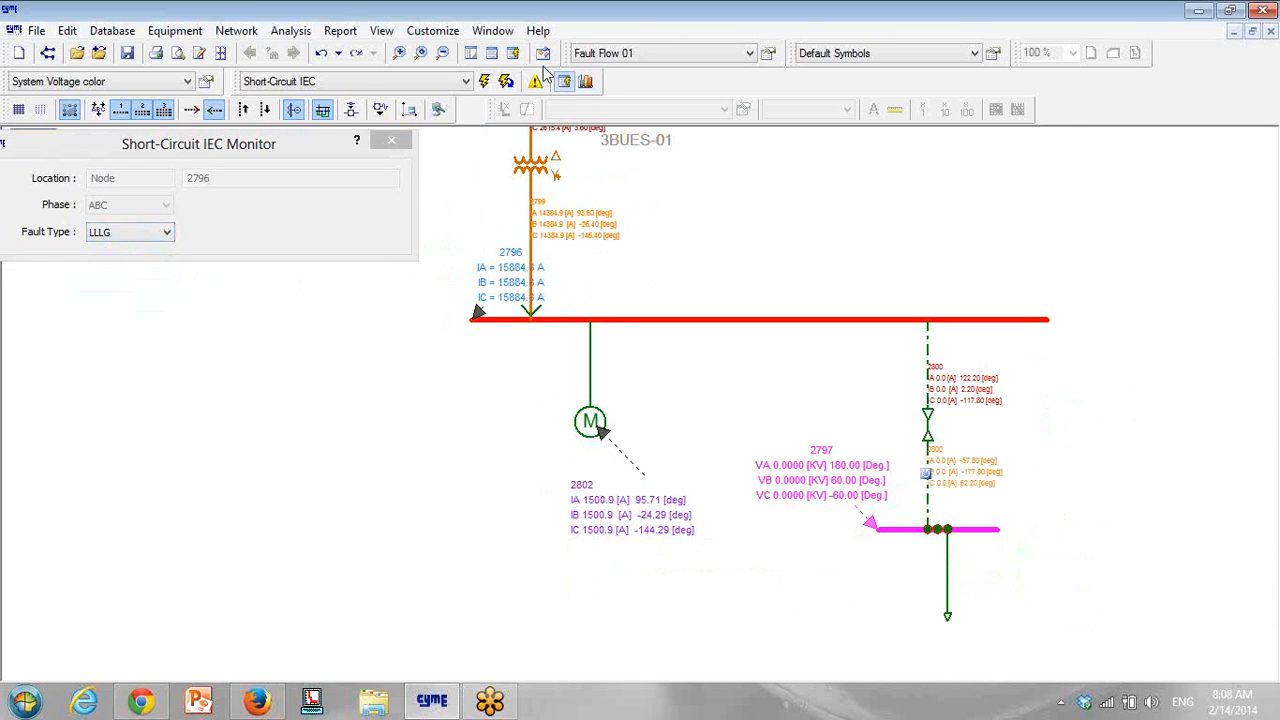
{"action": "left_click", "coordinate": [491, 53]}
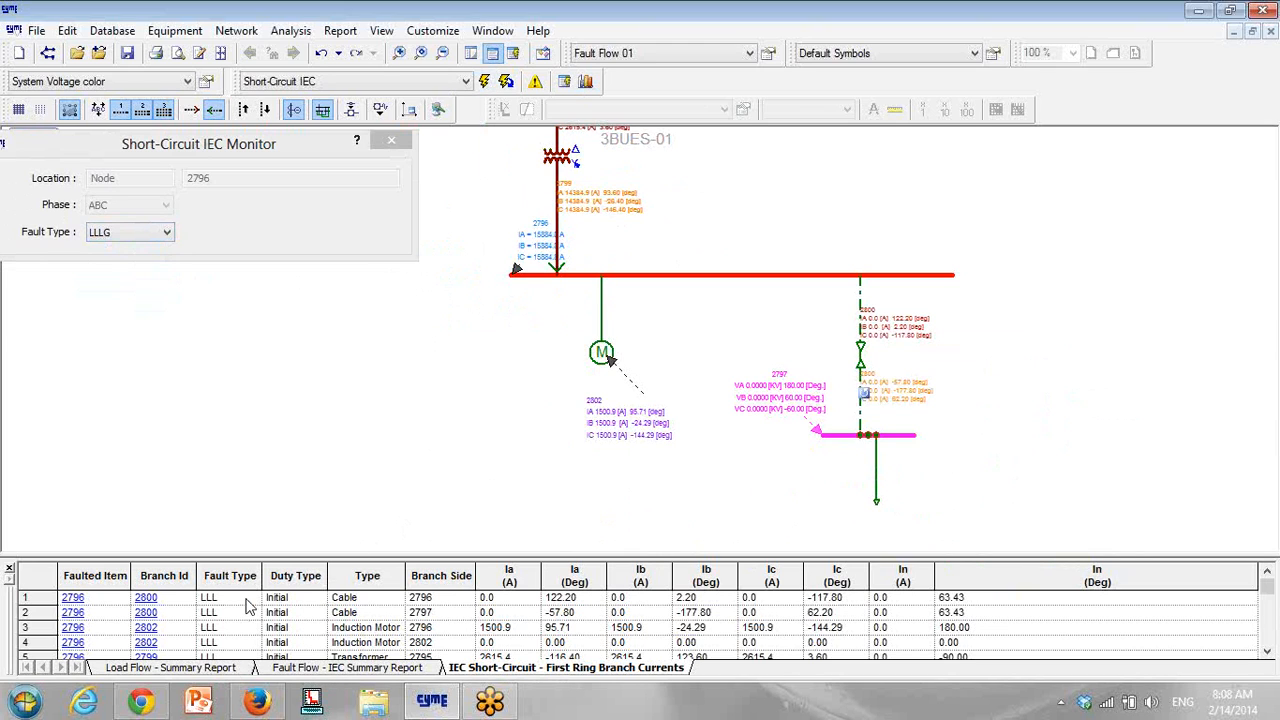
{"action": "scroll", "coordinate": [25, 598], "scroll_direction": "down", "scroll_amount": 7}
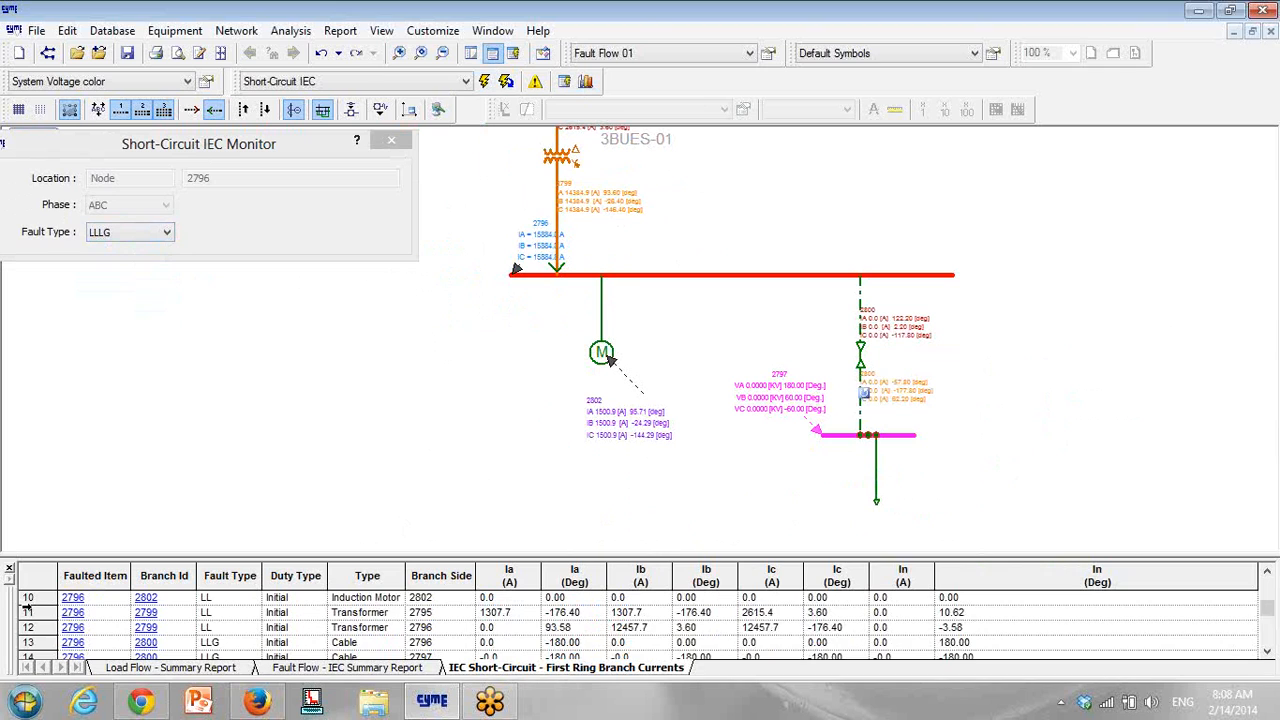
Step: Open the Fault Flow - IEC Summary Report and enlarge the report pane to read its fault summaries
{"action": "left_click", "coordinate": [363, 668]}
{"action": "scroll", "coordinate": [345, 640], "scroll_direction": "down", "scroll_amount": 5}
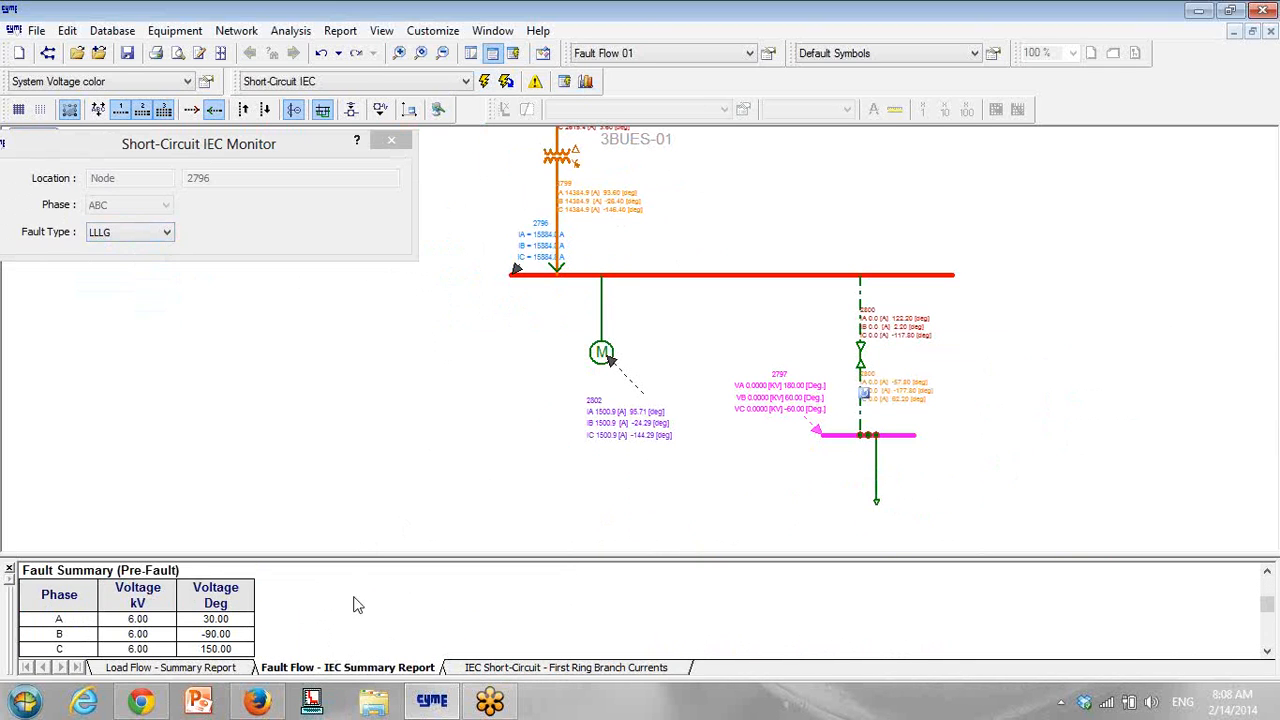
{"action": "left_click_drag", "start_coordinate": [358, 553], "coordinate": [340, 310]}
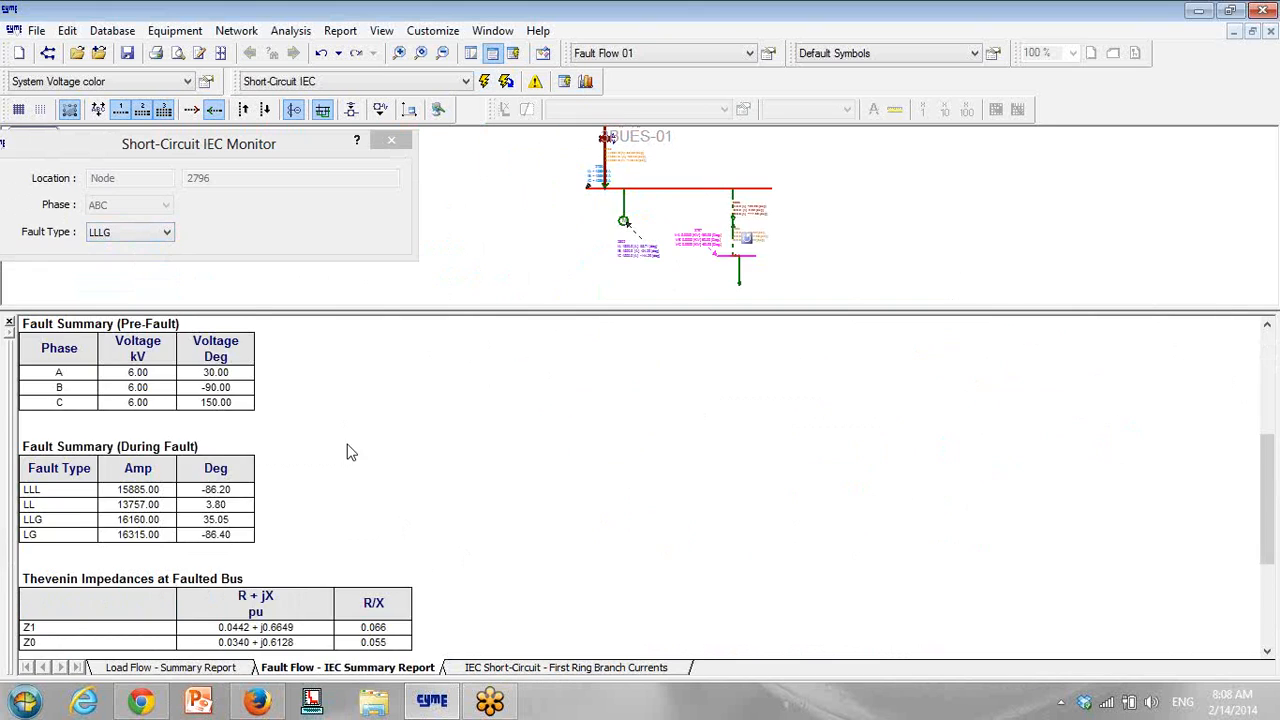
Step: Examine the Thevenin impedances, first ring contributions and transfer impedances in the Fault Flow - IEC Summary Report, and shrink the report pane
{"action": "scroll", "coordinate": [347, 452], "scroll_direction": "down", "scroll_amount": 2}
{"action": "scroll", "coordinate": [347, 452], "scroll_direction": "down", "scroll_amount": 1}
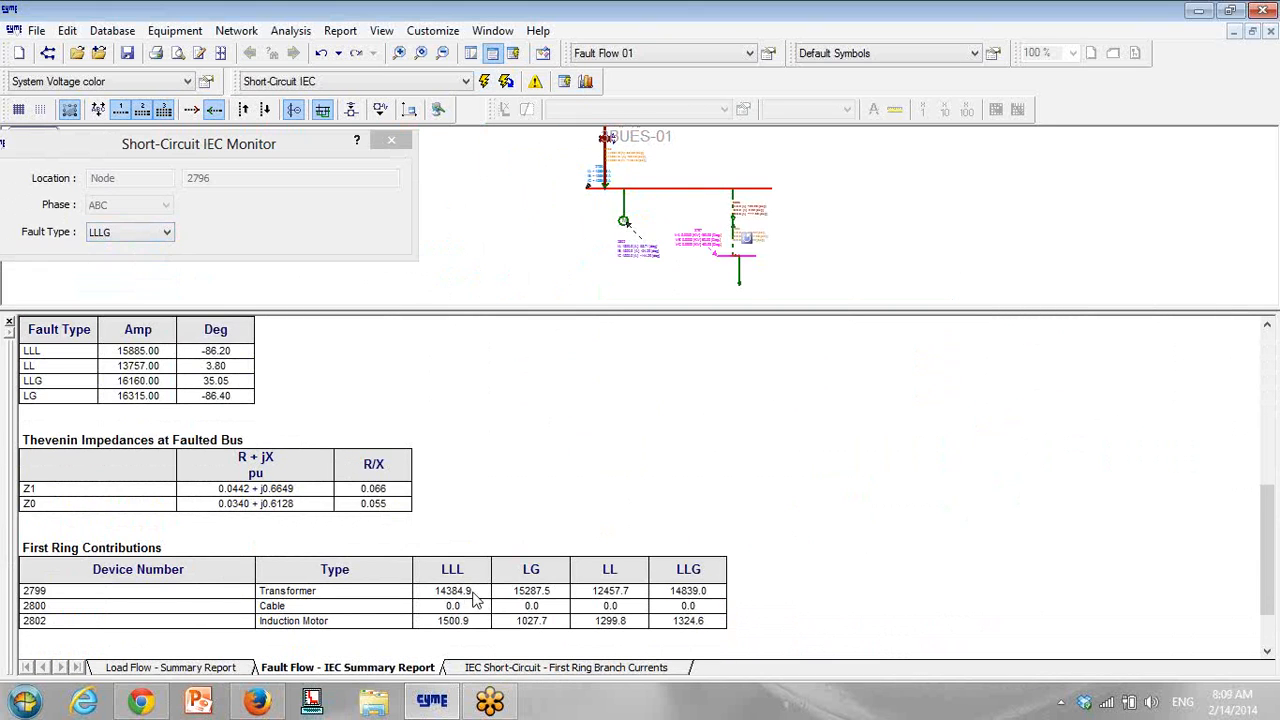
{"action": "scroll", "coordinate": [522, 612], "scroll_direction": "down", "scroll_amount": 1}
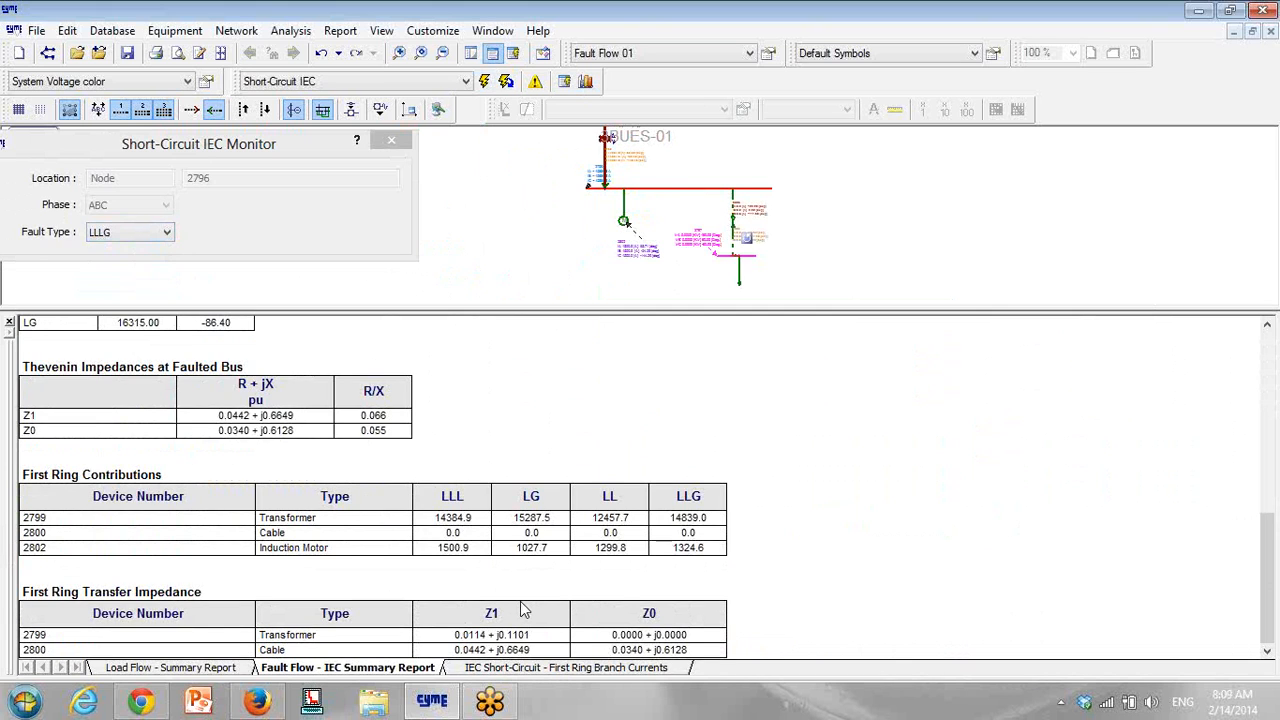
{"action": "scroll", "coordinate": [531, 577], "scroll_direction": "up", "scroll_amount": 10}
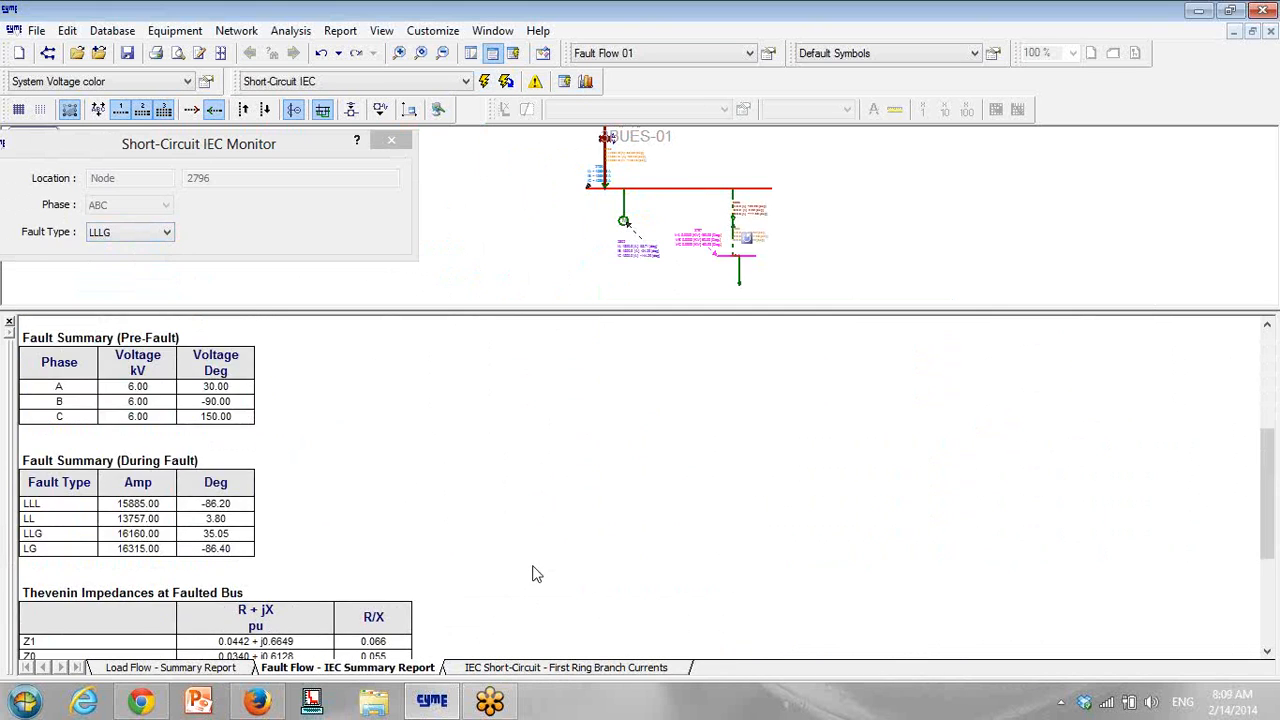
{"action": "left_click_drag", "start_coordinate": [518, 308], "coordinate": [500, 557]}
Step: Reopen the IEC Short-Circuit - First Ring Branch Currents report and look through its LG and LLG rows
{"action": "left_click", "coordinate": [563, 668]}
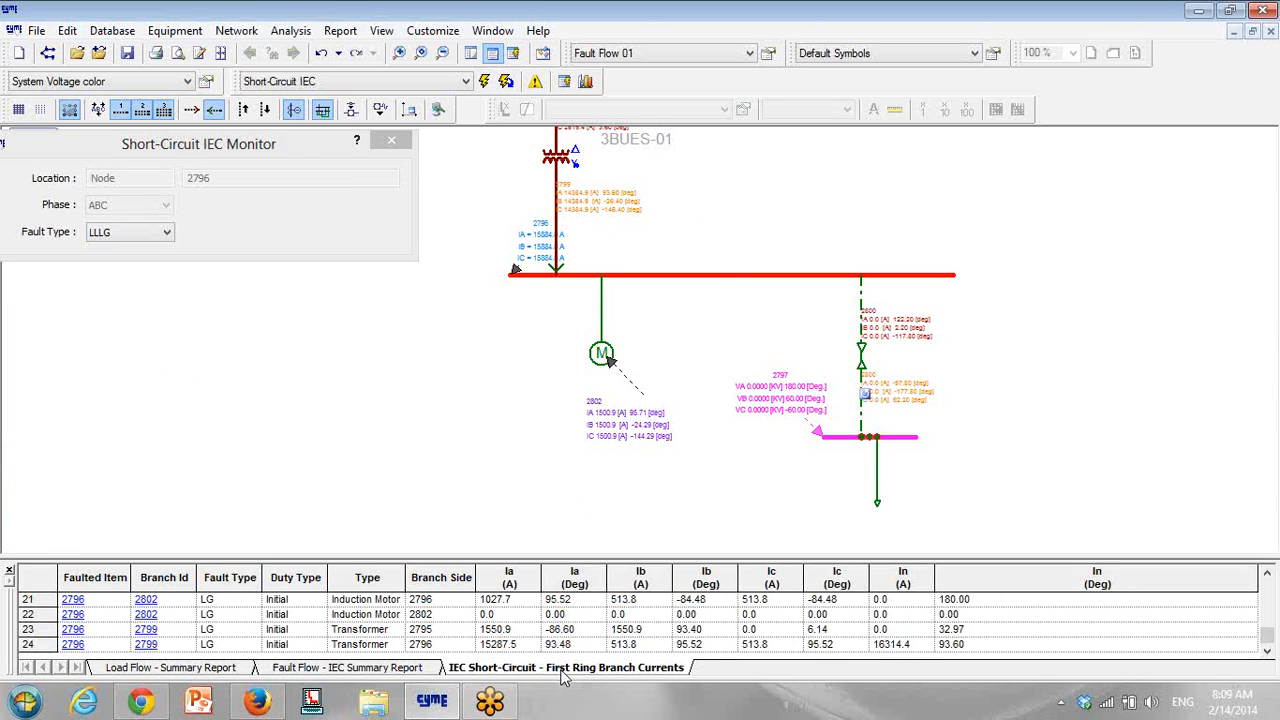
{"action": "left_click_drag", "start_coordinate": [28, 600], "coordinate": [30, 630]}
{"action": "left_click", "coordinate": [362, 615]}
{"action": "scroll", "coordinate": [375, 623], "scroll_direction": "up", "scroll_amount": 1}
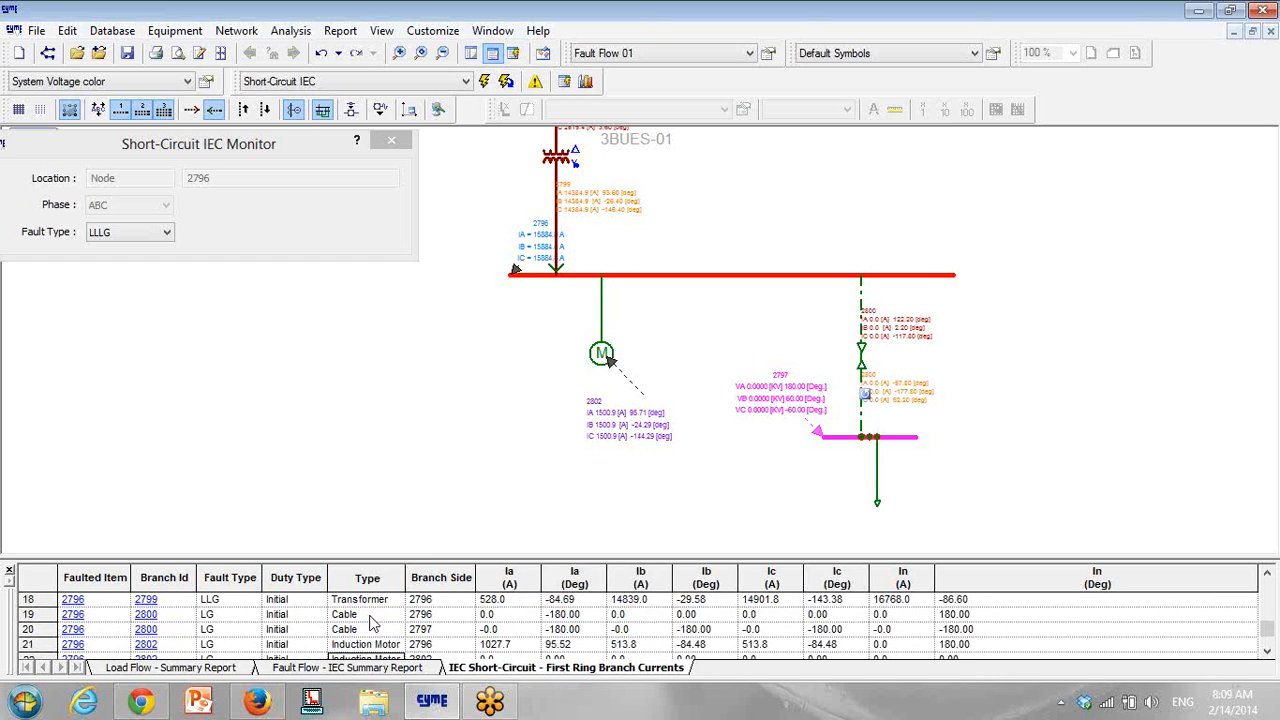
Step: Hide the report pane and close the Short-Circuit IEC Monitor
{"action": "left_click", "coordinate": [501, 54]}
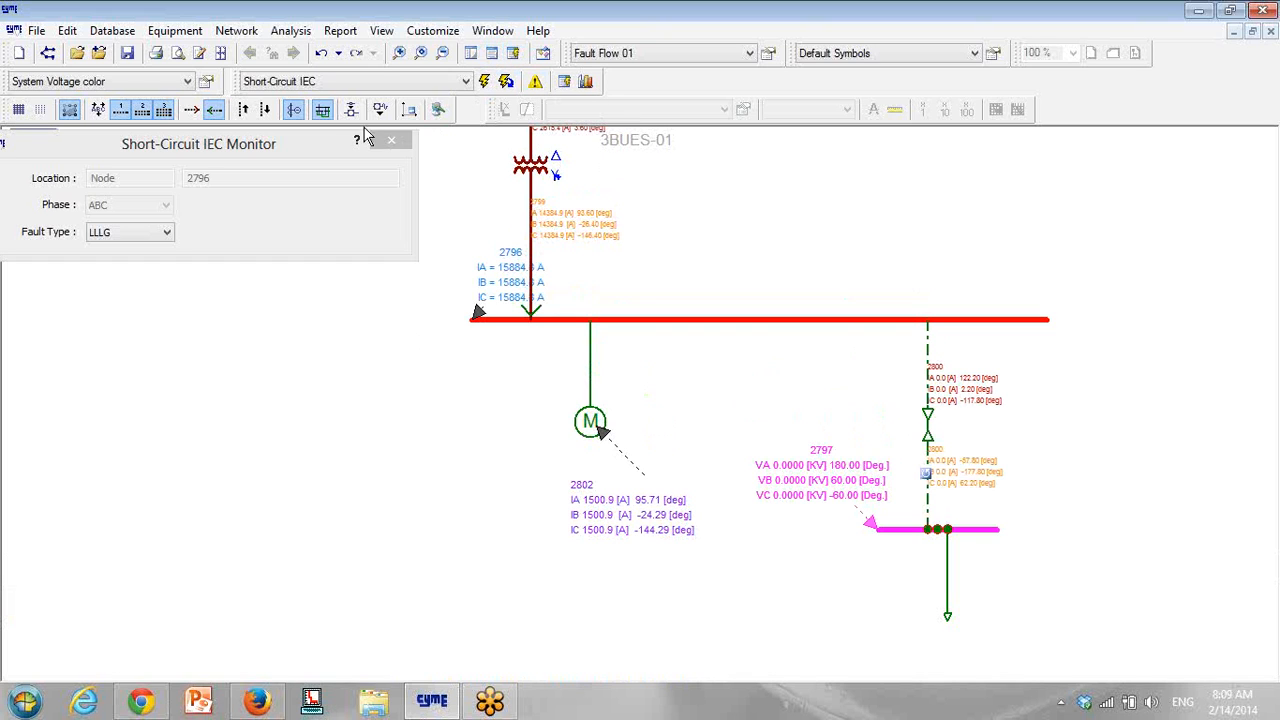
{"action": "left_click_drag", "start_coordinate": [308, 148], "coordinate": [321, 177]}
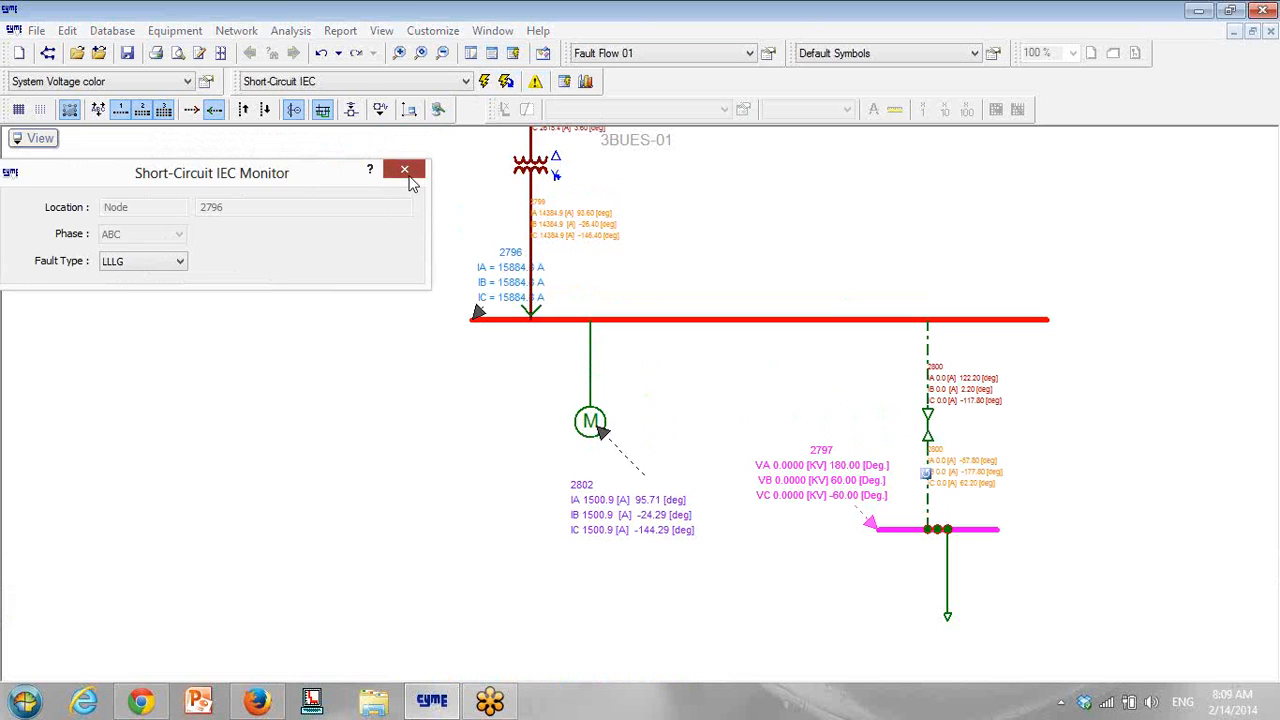
{"action": "left_click", "coordinate": [404, 169]}
{"action": "scroll", "coordinate": [640, 325], "scroll_direction": "down", "scroll_amount": 2}
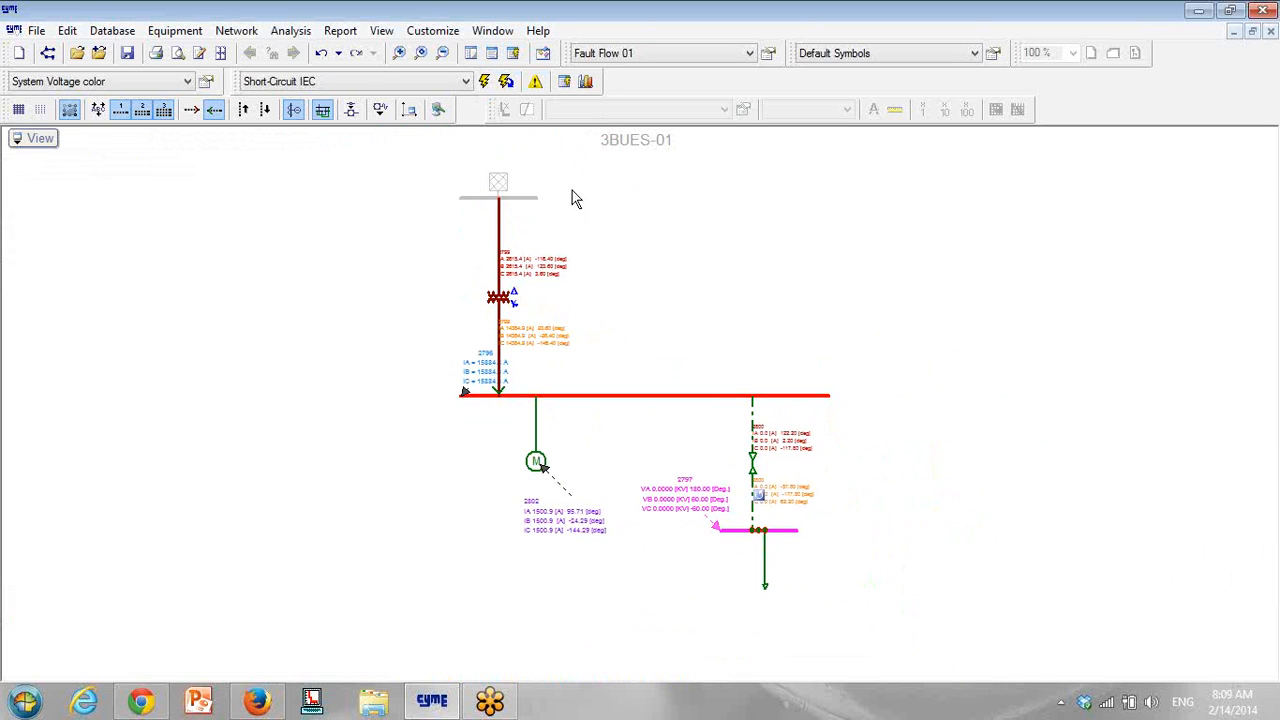
Step: Set the IEC short-circuit calculation mode to Short-Circuit Levels at All Buses and Nodes and show its output options
{"action": "left_click", "coordinate": [486, 82]}
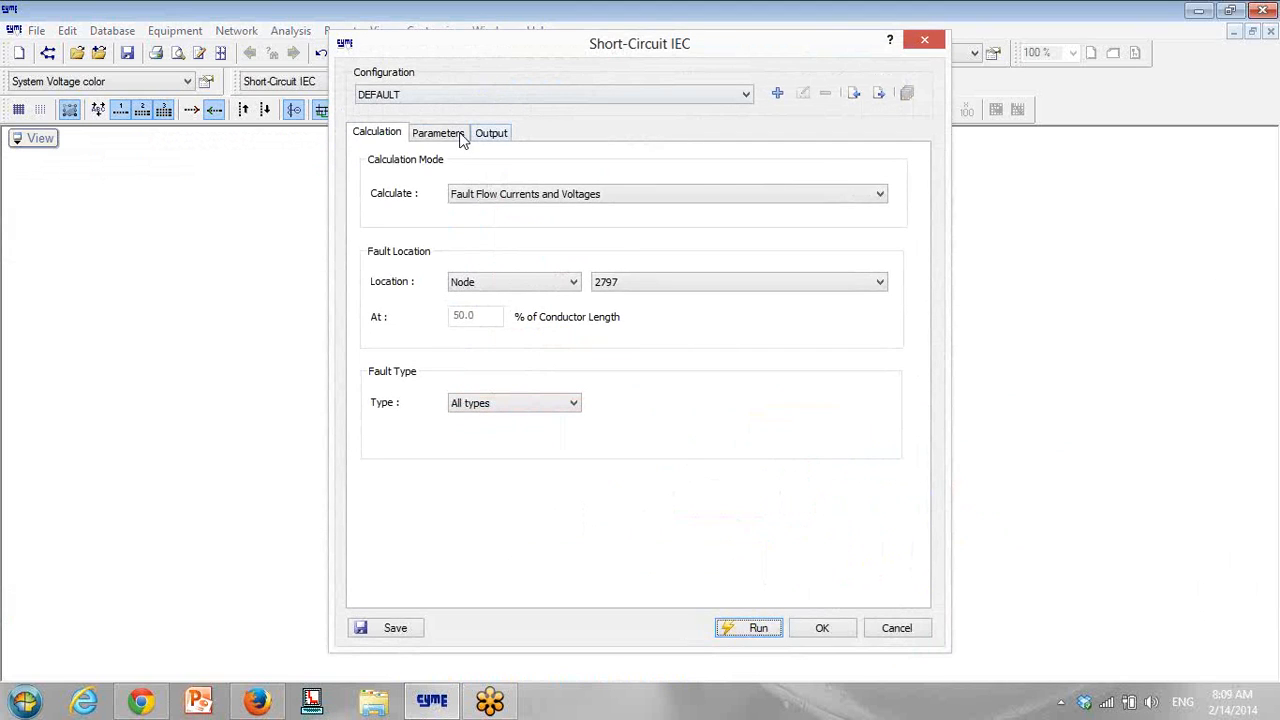
{"action": "left_click", "coordinate": [485, 196]}
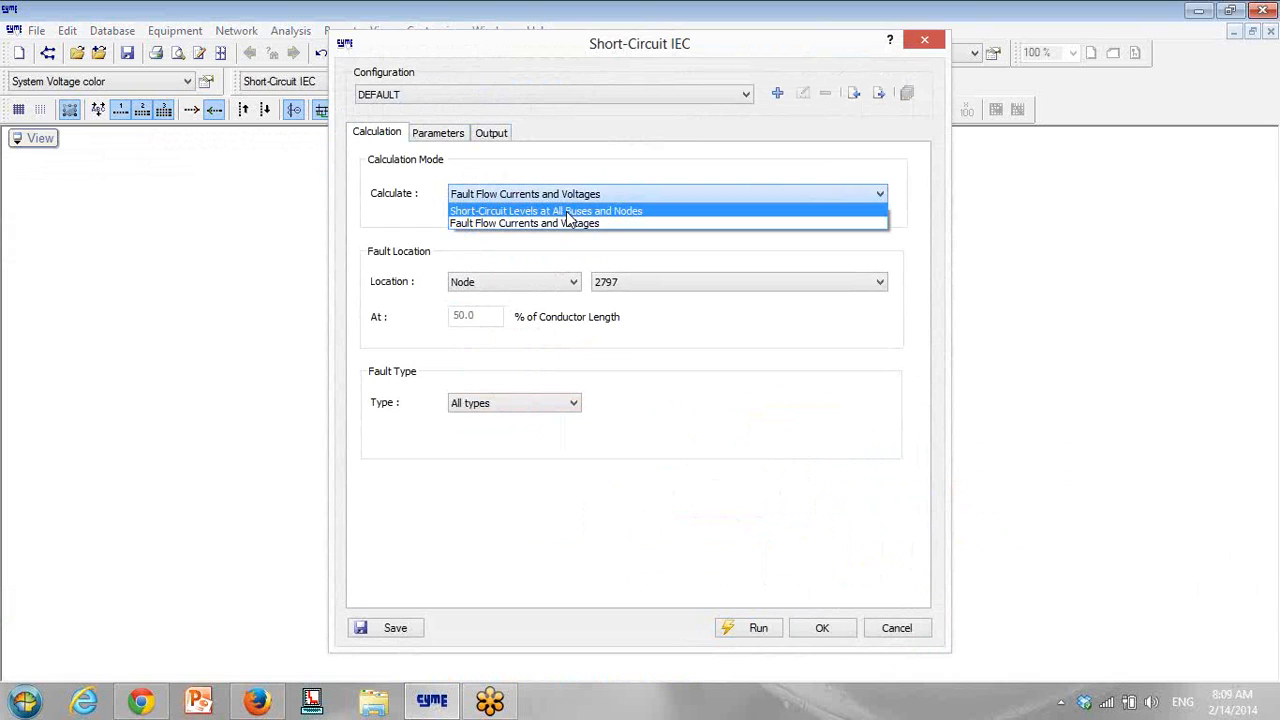
{"action": "left_click", "coordinate": [618, 212]}
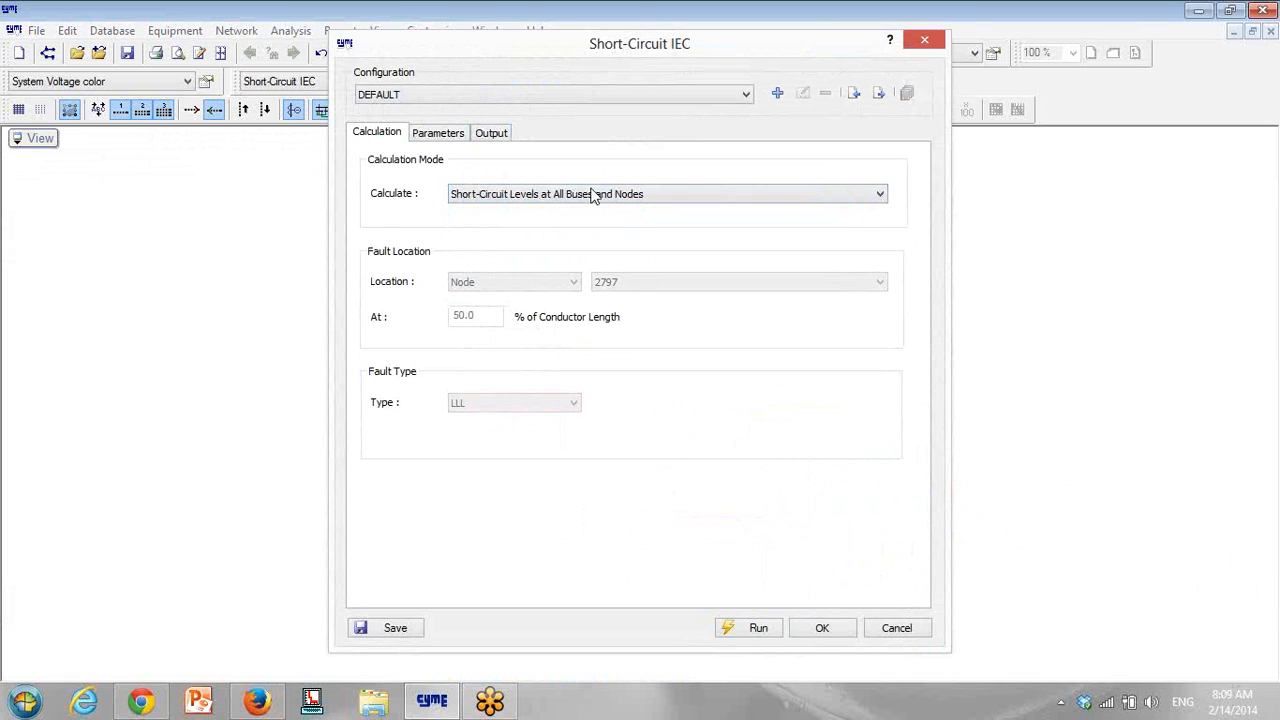
{"action": "left_click", "coordinate": [492, 132]}
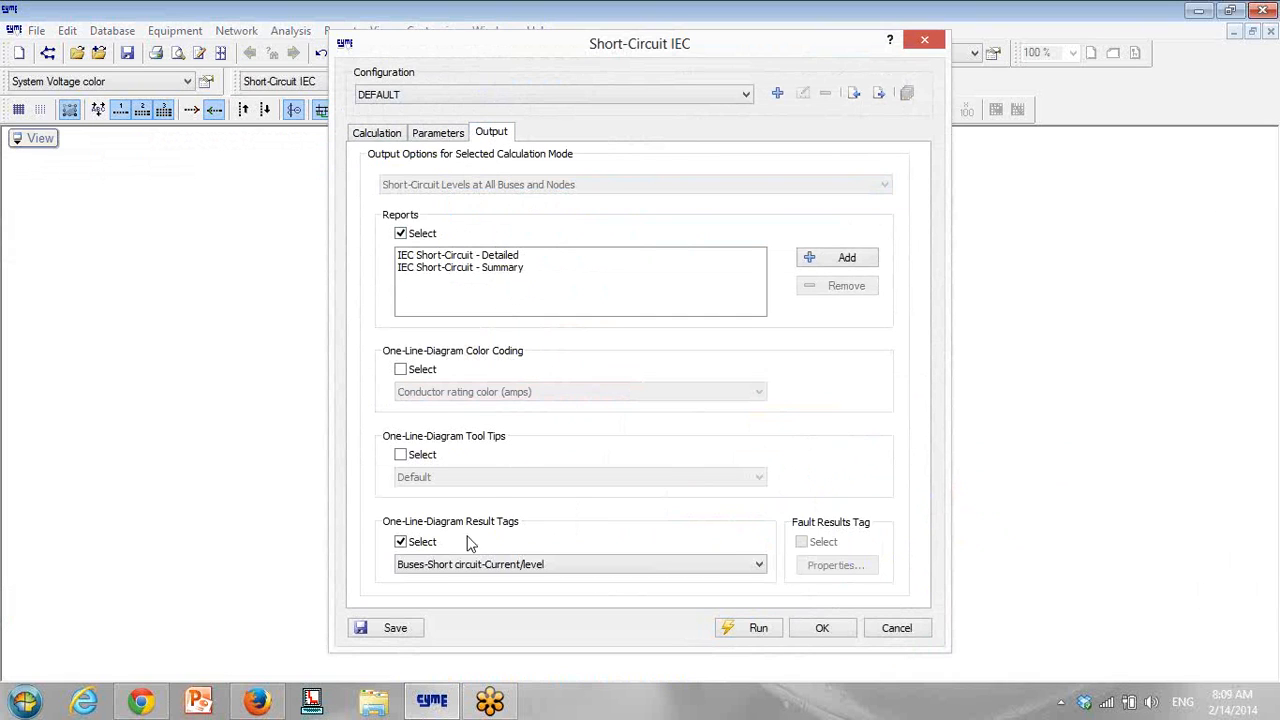
Step: Remove the IEC Short-Circuit - Detailed and IEC Short-Circuit - Summary reports from the output selection and add both again
{"action": "left_click", "coordinate": [445, 257]}
{"action": "left_click", "coordinate": [442, 268], "text": "shift"}
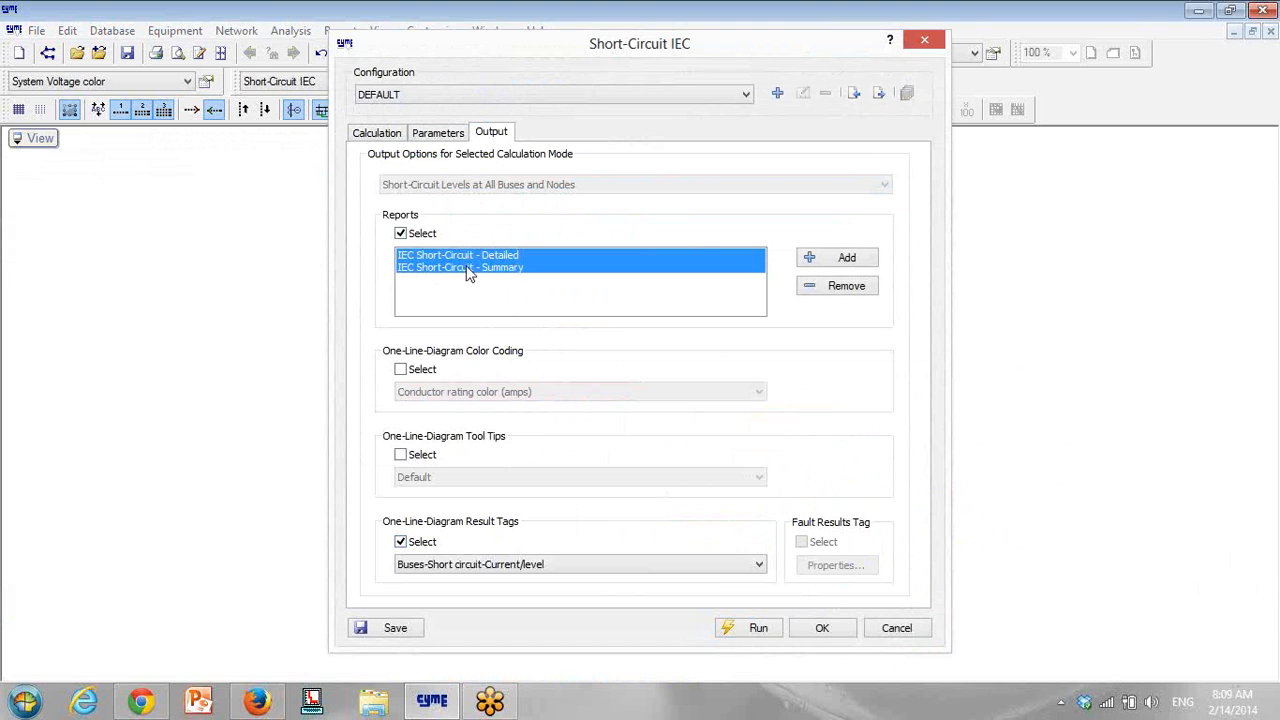
{"action": "left_click", "coordinate": [850, 286]}
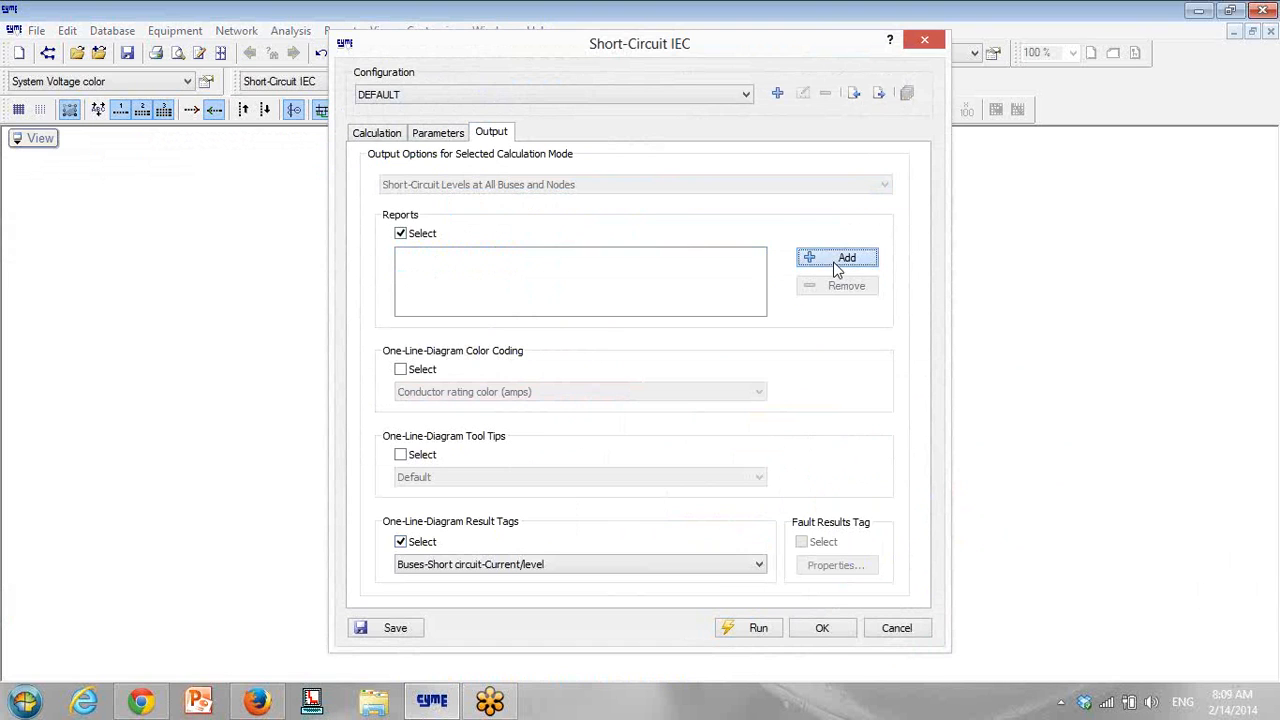
{"action": "left_click", "coordinate": [836, 258]}
{"action": "left_click", "coordinate": [455, 196]}
{"action": "left_click", "coordinate": [455, 213]}
{"action": "left_click", "coordinate": [722, 571]}
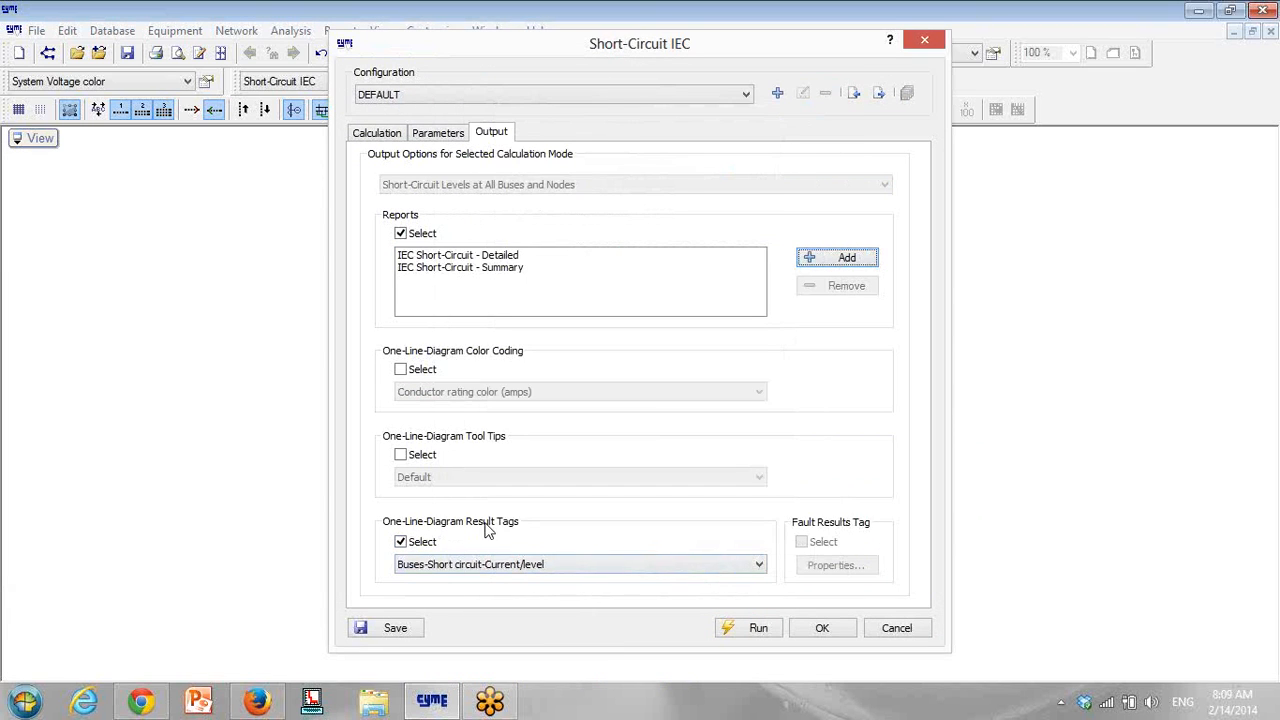
Step: Enable the Buses-Short circuit-Current/level result tags on the one-line diagram, save the configuration and run the analysis
{"action": "left_click", "coordinate": [404, 544]}
{"action": "left_click", "coordinate": [404, 544]}
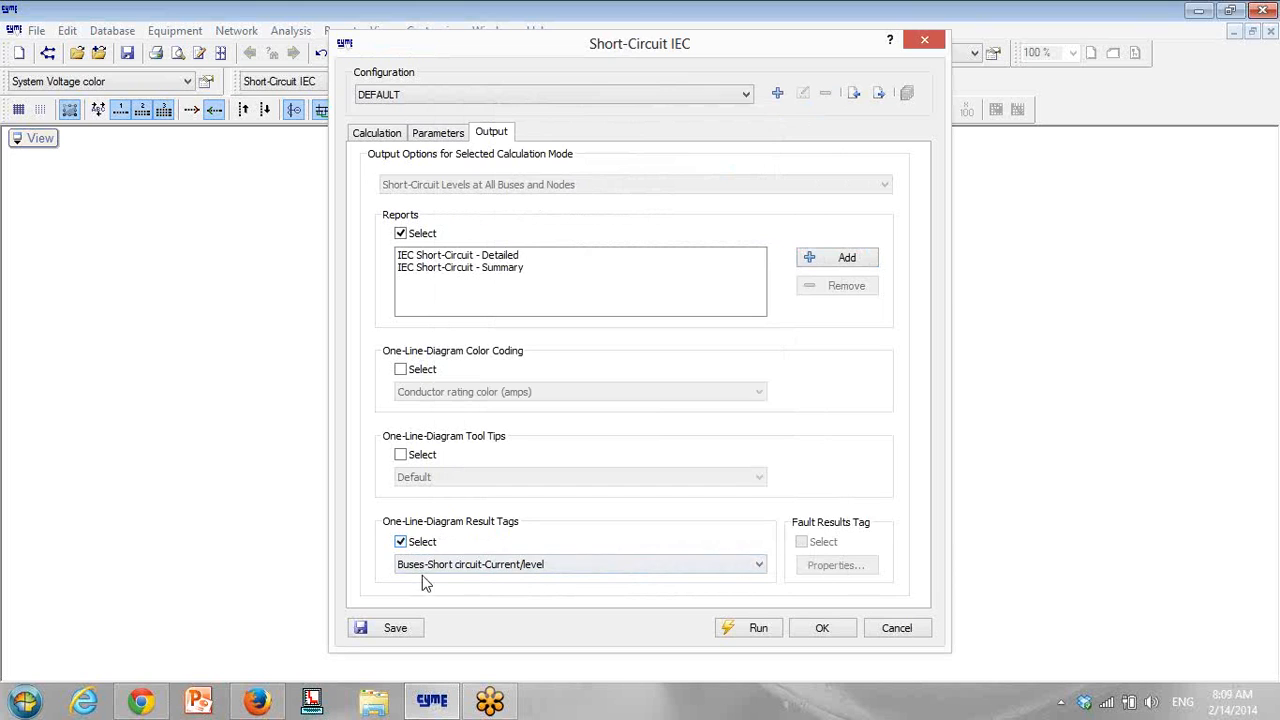
{"action": "left_click", "coordinate": [470, 568]}
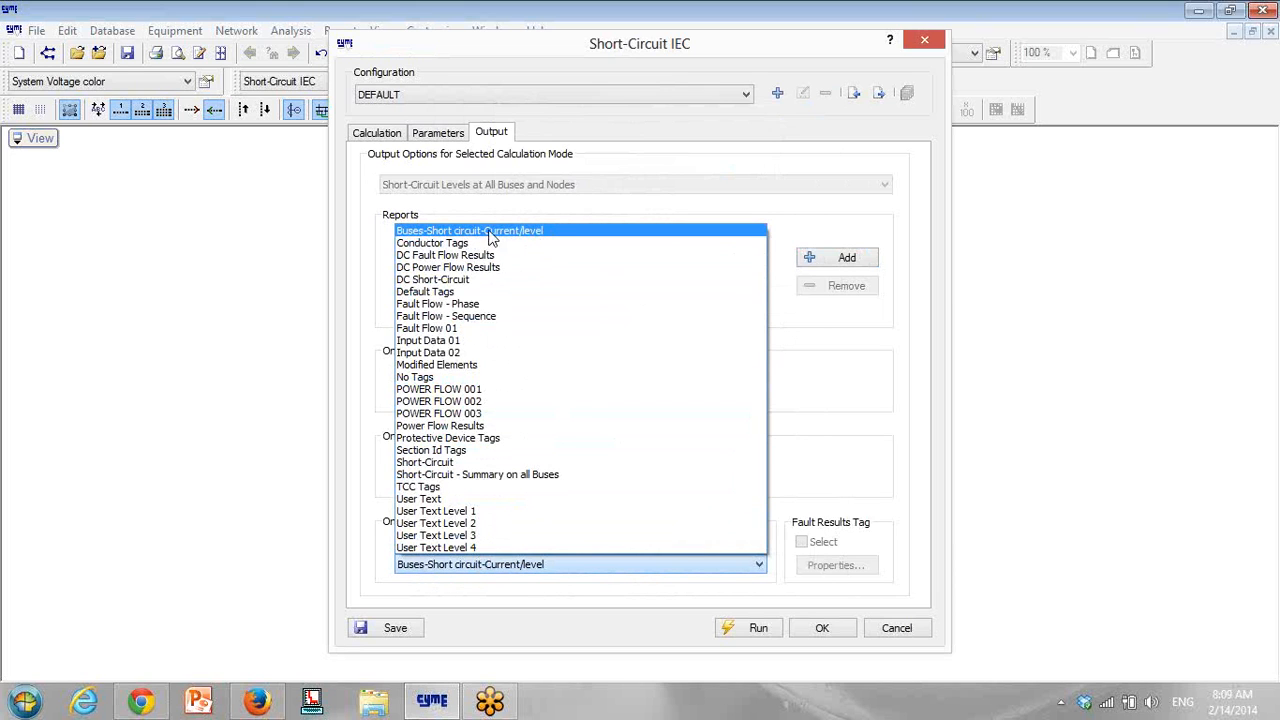
{"action": "left_click", "coordinate": [521, 232]}
{"action": "left_click", "coordinate": [404, 634]}
{"action": "left_click", "coordinate": [752, 628]}
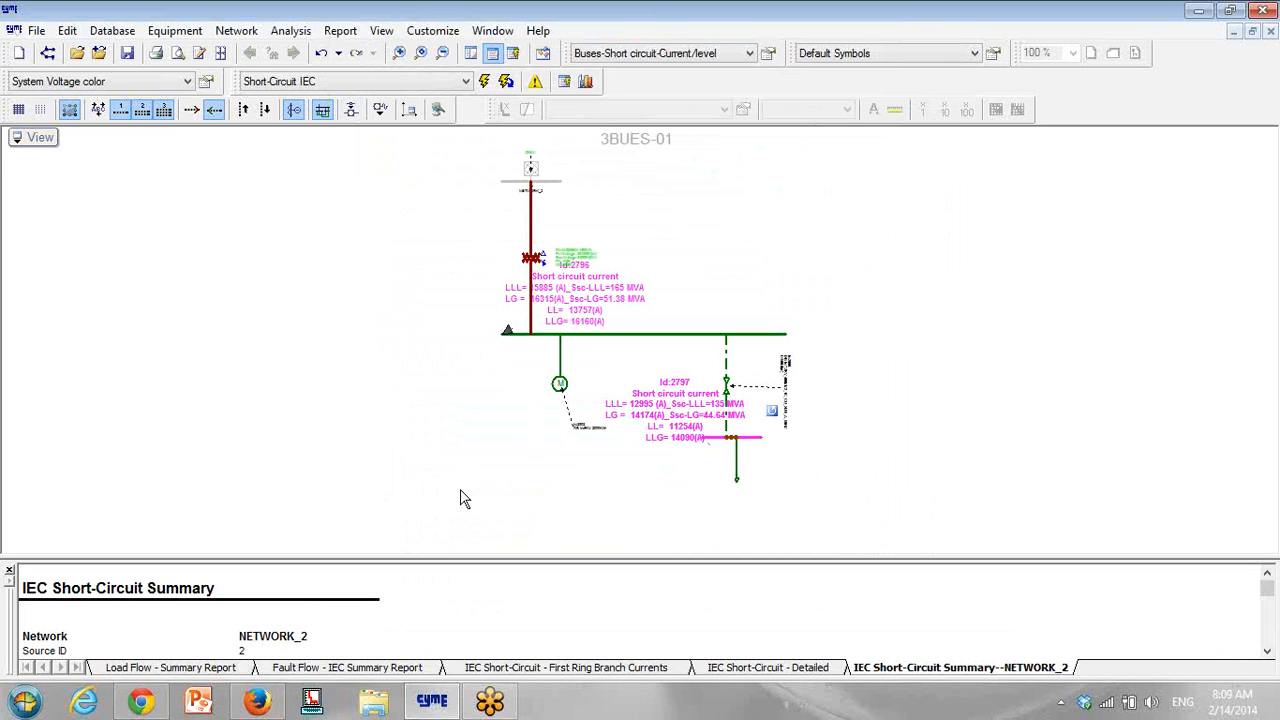
Step: Move the middle bus's short-circuit tag right of the transformer and the lower bus's tag below the motor, clear of the cable
{"action": "scroll", "coordinate": [570, 355], "scroll_direction": "up", "scroll_amount": 1}
{"action": "left_click", "coordinate": [576, 342]}
{"action": "left_click_drag", "start_coordinate": [630, 340], "coordinate": [707, 338]}
{"action": "scroll", "coordinate": [871, 343], "scroll_direction": "up", "scroll_amount": 2}
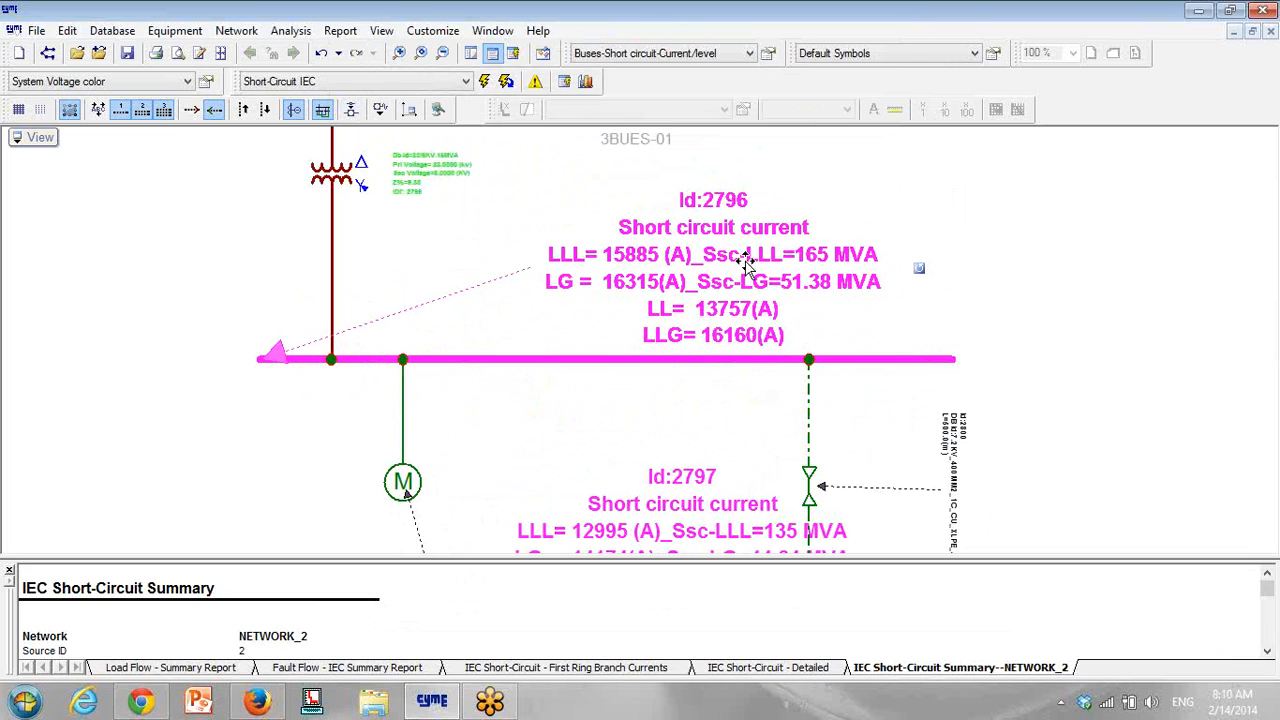
{"action": "scroll", "coordinate": [848, 318], "scroll_direction": "down", "scroll_amount": 3}
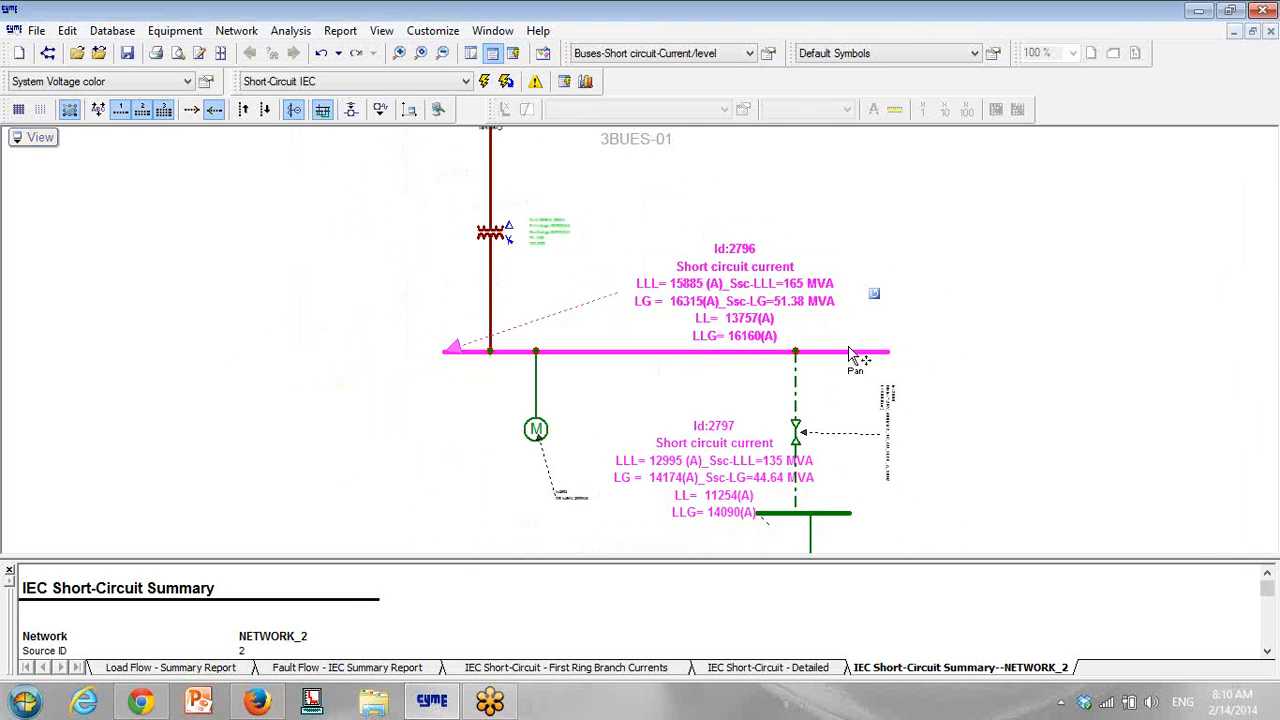
{"action": "left_click_drag", "start_coordinate": [705, 343], "coordinate": [656, 447]}
{"action": "scroll", "coordinate": [686, 337], "scroll_direction": "down", "scroll_amount": 3}
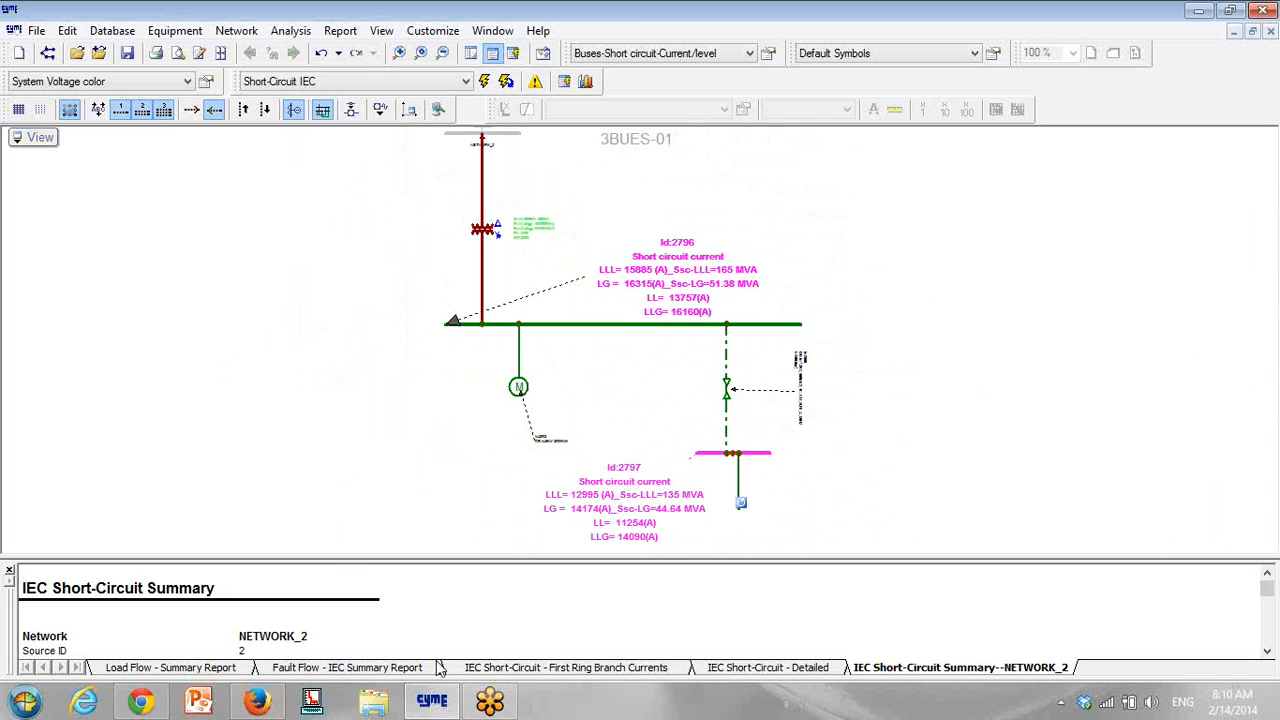
Step: Enlarge the report pane and read the minimum/maximum fault summary in the IEC Short-Circuit Summary report
{"action": "left_click", "coordinate": [866, 662]}
{"action": "scroll", "coordinate": [808, 630], "scroll_direction": "down", "scroll_amount": 10}
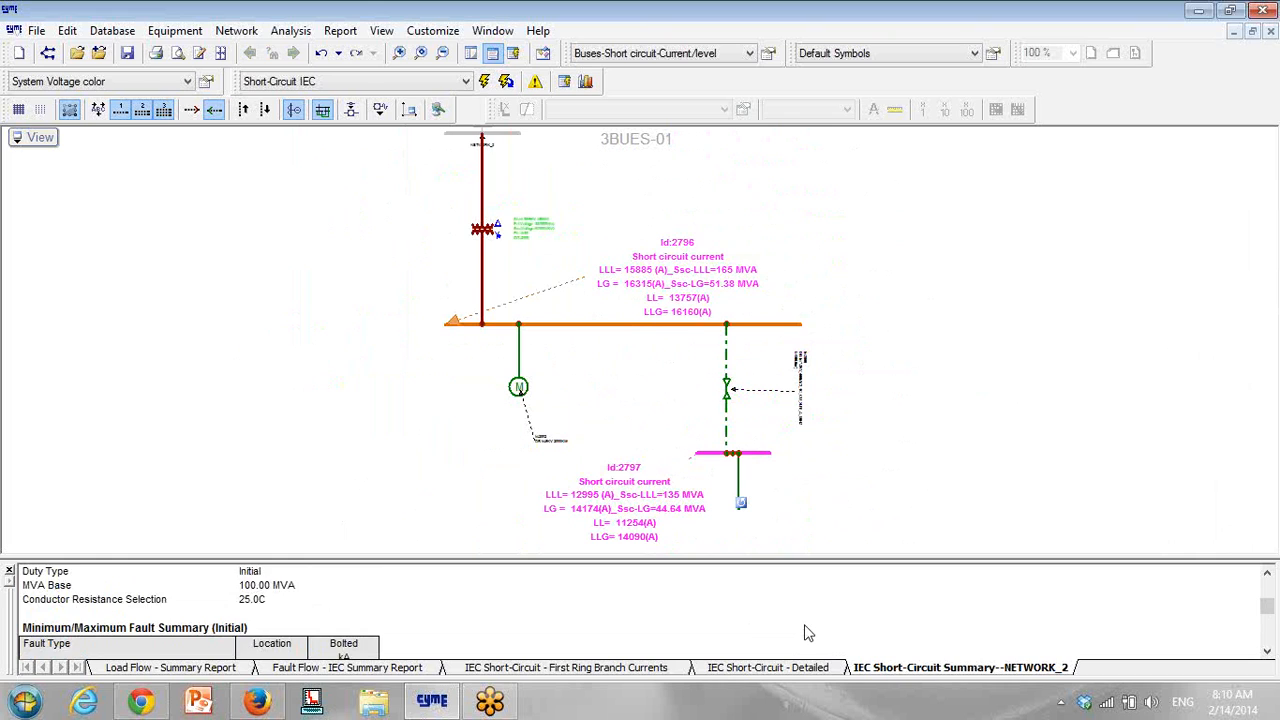
{"action": "left_click_drag", "start_coordinate": [564, 557], "coordinate": [564, 262]}
{"action": "left_click", "coordinate": [240, 386]}
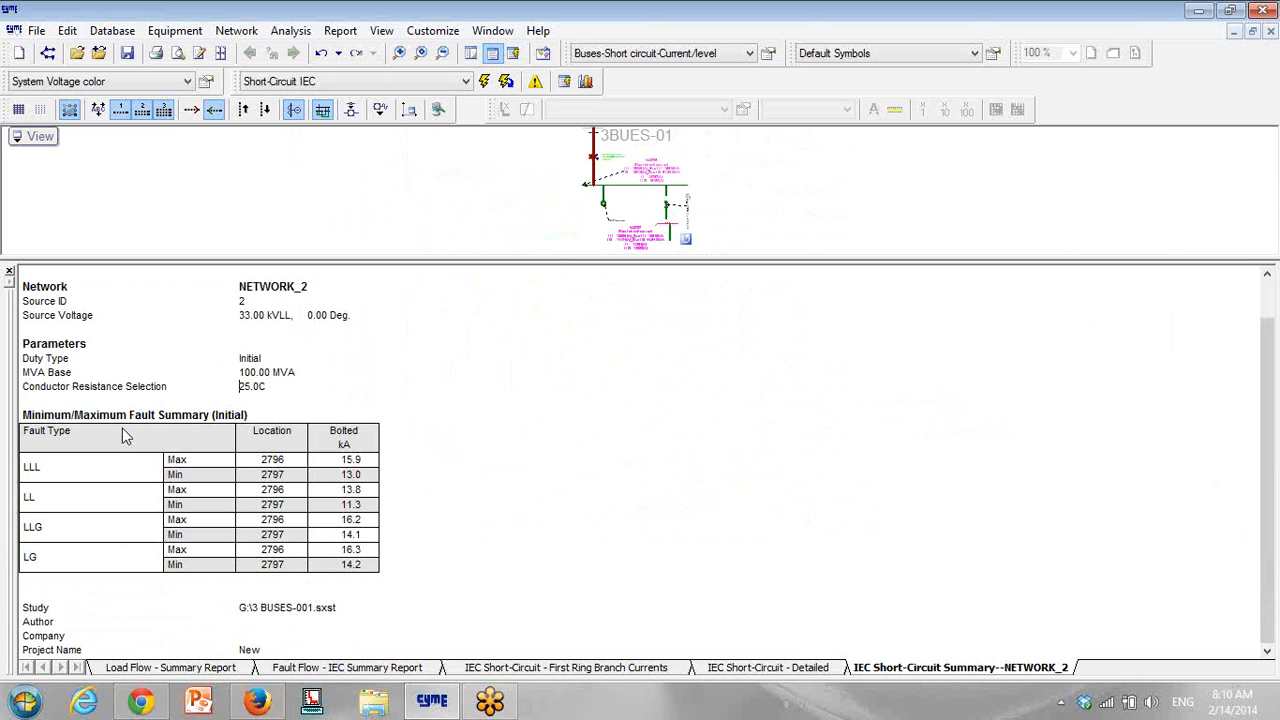
Step: View the fault currents in the IEC Short-Circuit - Detailed report and close all reports
{"action": "left_click", "coordinate": [774, 669]}
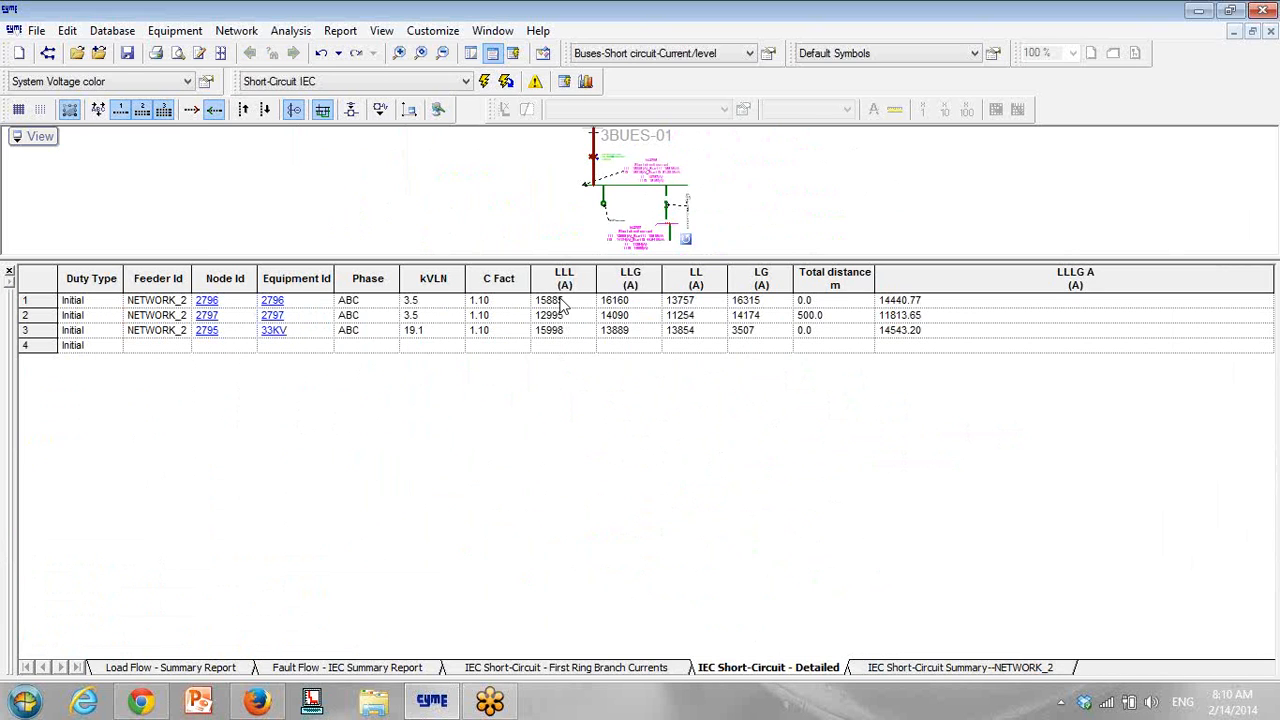
{"action": "left_click", "coordinate": [33, 281]}
{"action": "right_click", "coordinate": [33, 281]}
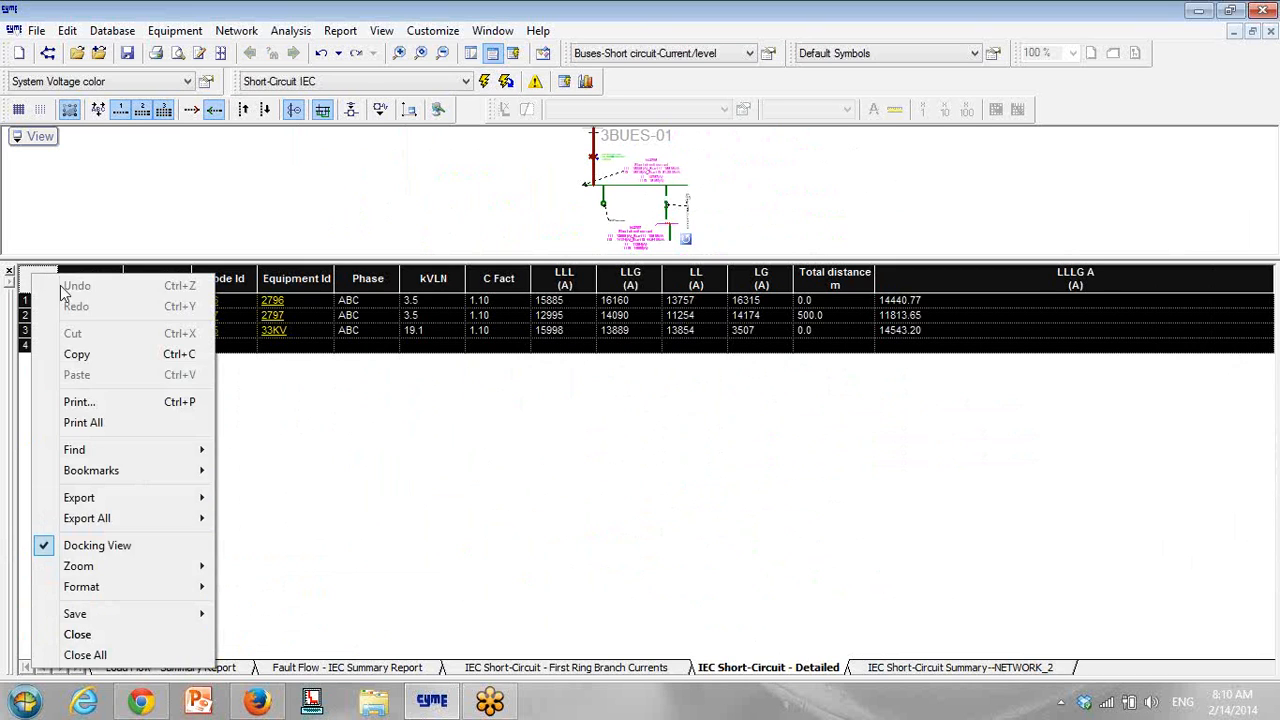
{"action": "left_click", "coordinate": [180, 654]}
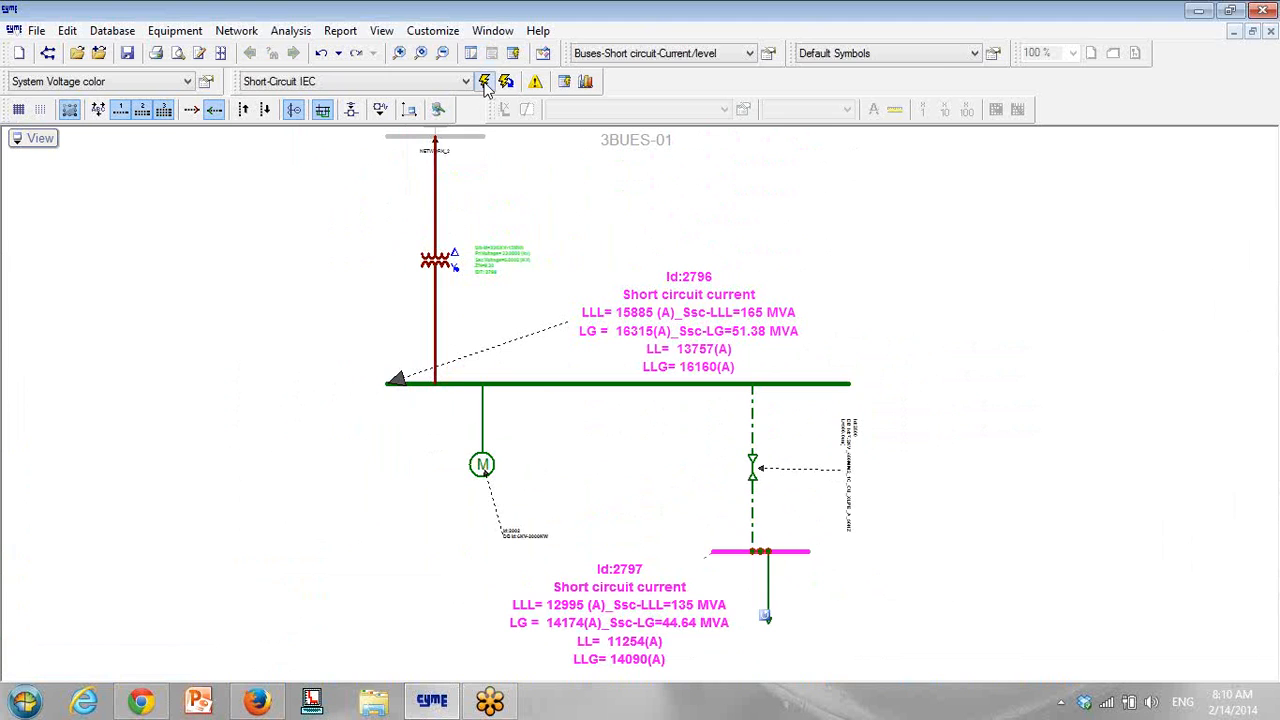
Step: Set the IEC short-circuit duty type to All Duty Types, choose the peak method and run the analysis again
{"action": "left_click", "coordinate": [484, 83]}
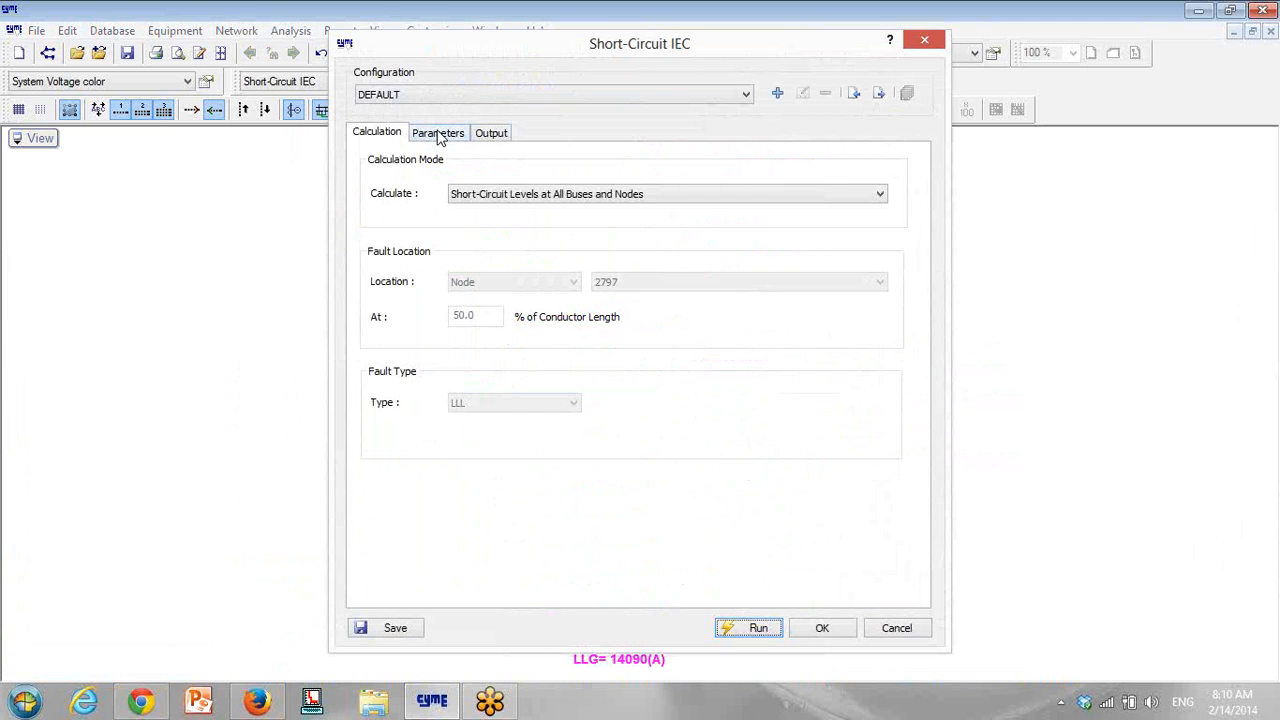
{"action": "left_click", "coordinate": [437, 135]}
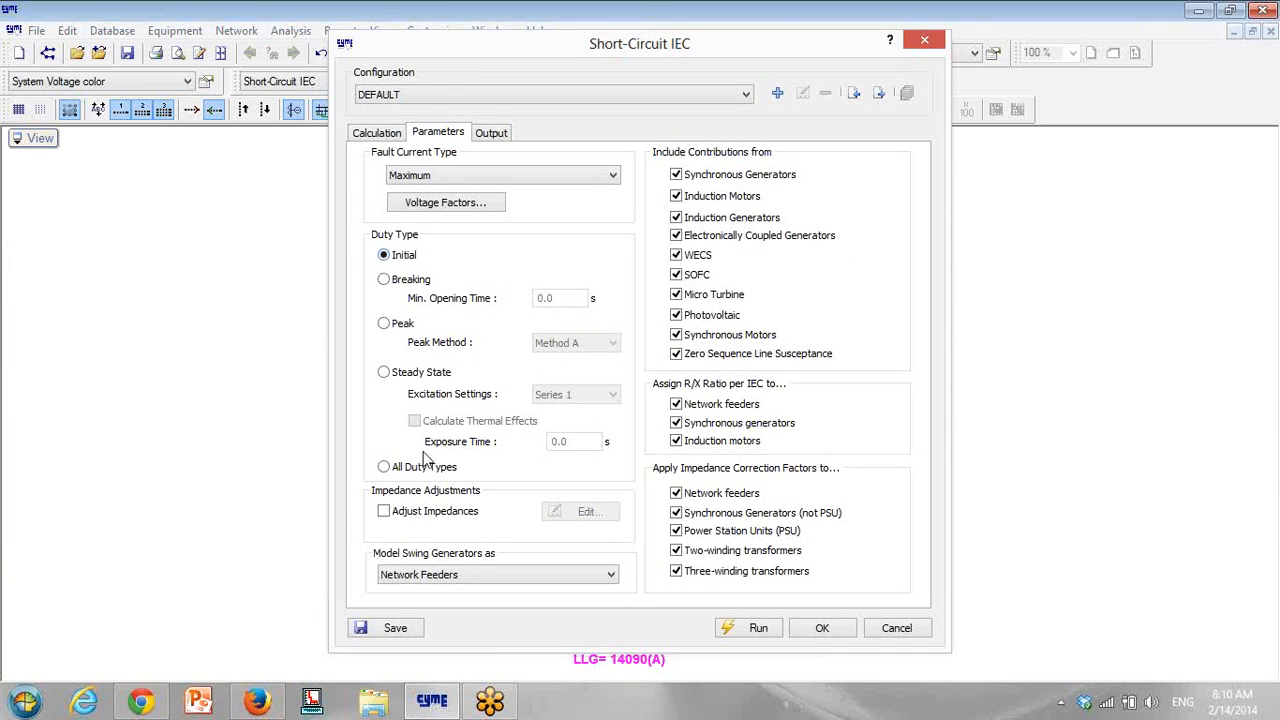
{"action": "left_click", "coordinate": [388, 471]}
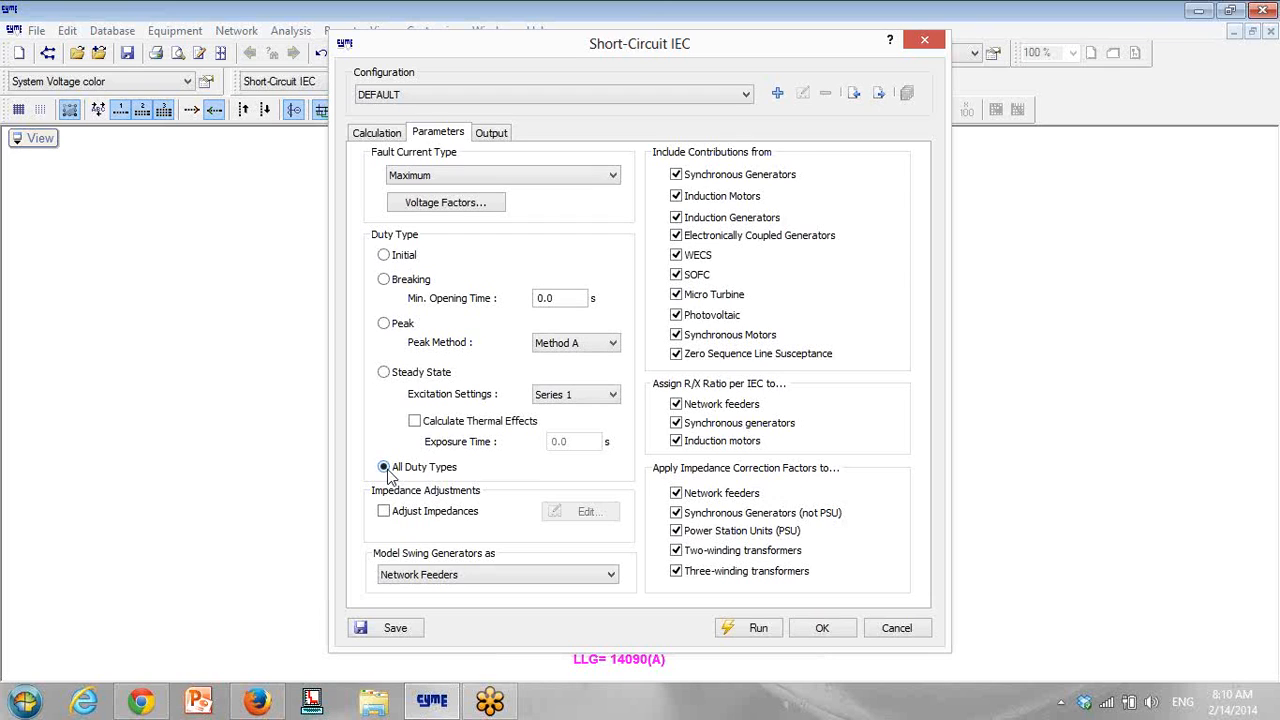
{"action": "left_click", "coordinate": [588, 345]}
{"action": "left_click", "coordinate": [584, 372]}
{"action": "left_click", "coordinate": [388, 135]}
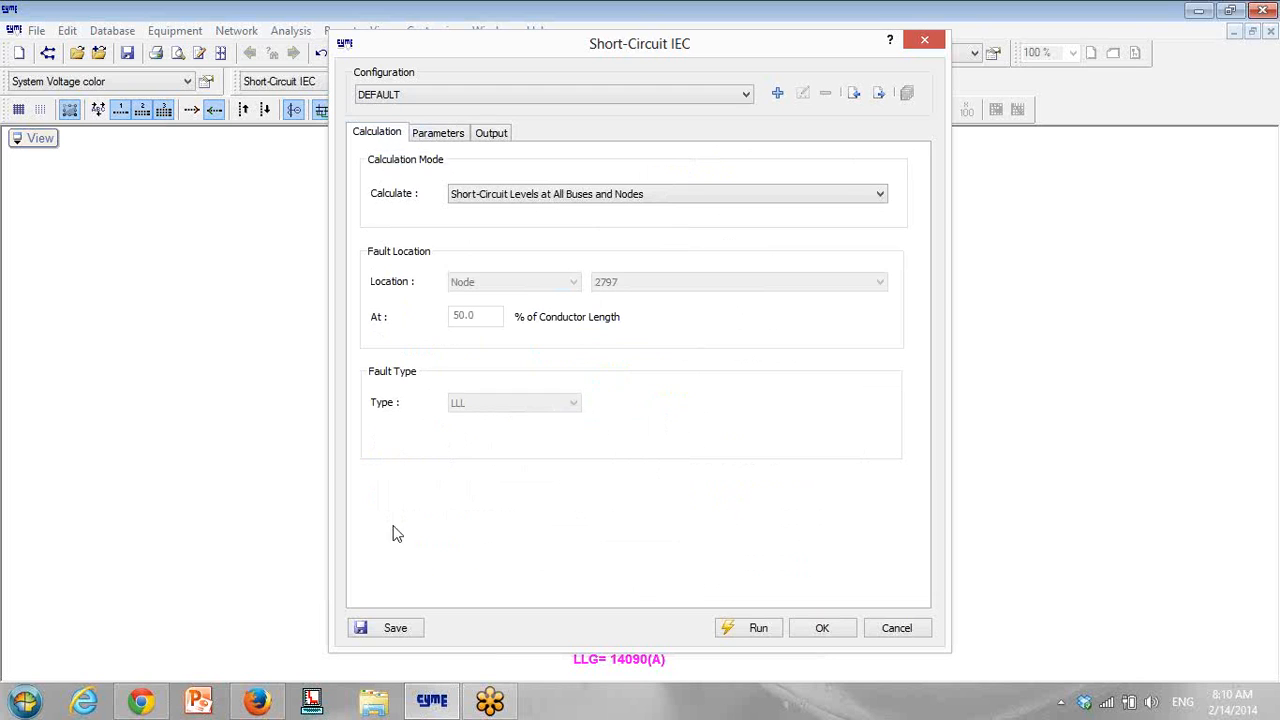
{"action": "left_click", "coordinate": [757, 628]}
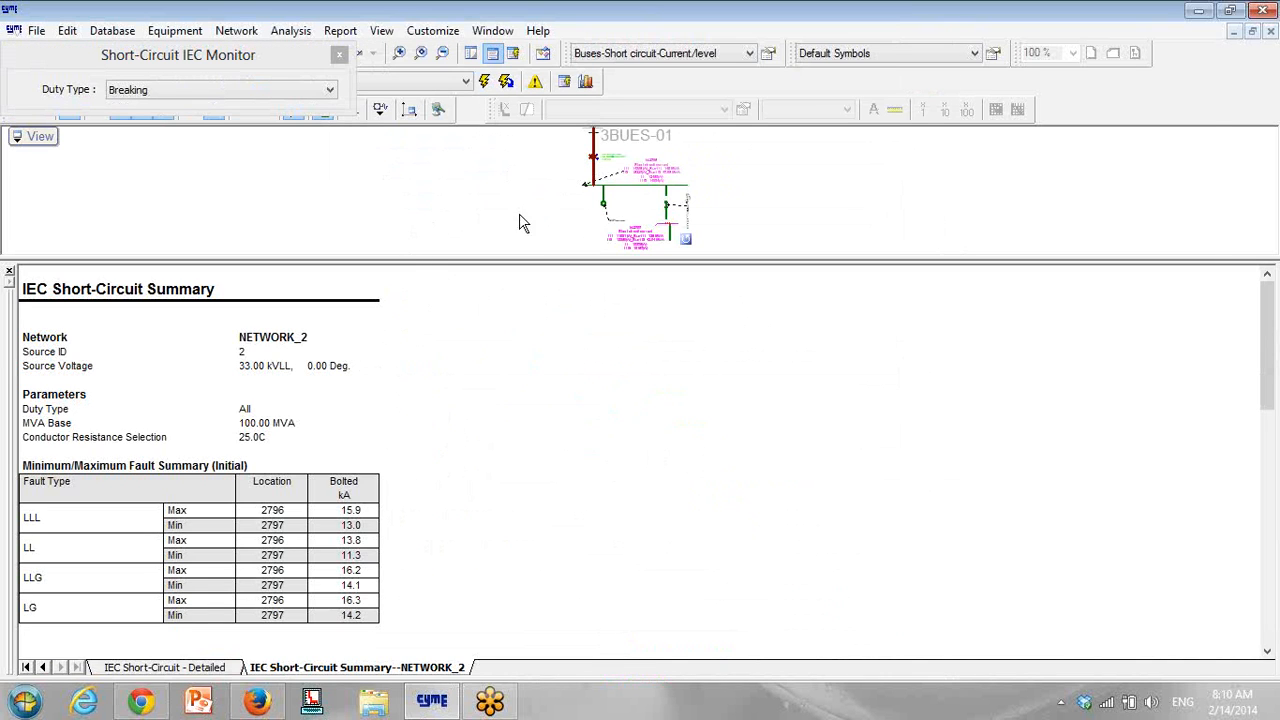
Step: Hide the reports and review the bus fault currents for the Initial, Peak and Steady State duty types, finishing with the Short-Circuit IEC Monitor closed
{"action": "left_click_drag", "start_coordinate": [529, 265], "coordinate": [518, 578]}
{"action": "left_click", "coordinate": [503, 57]}
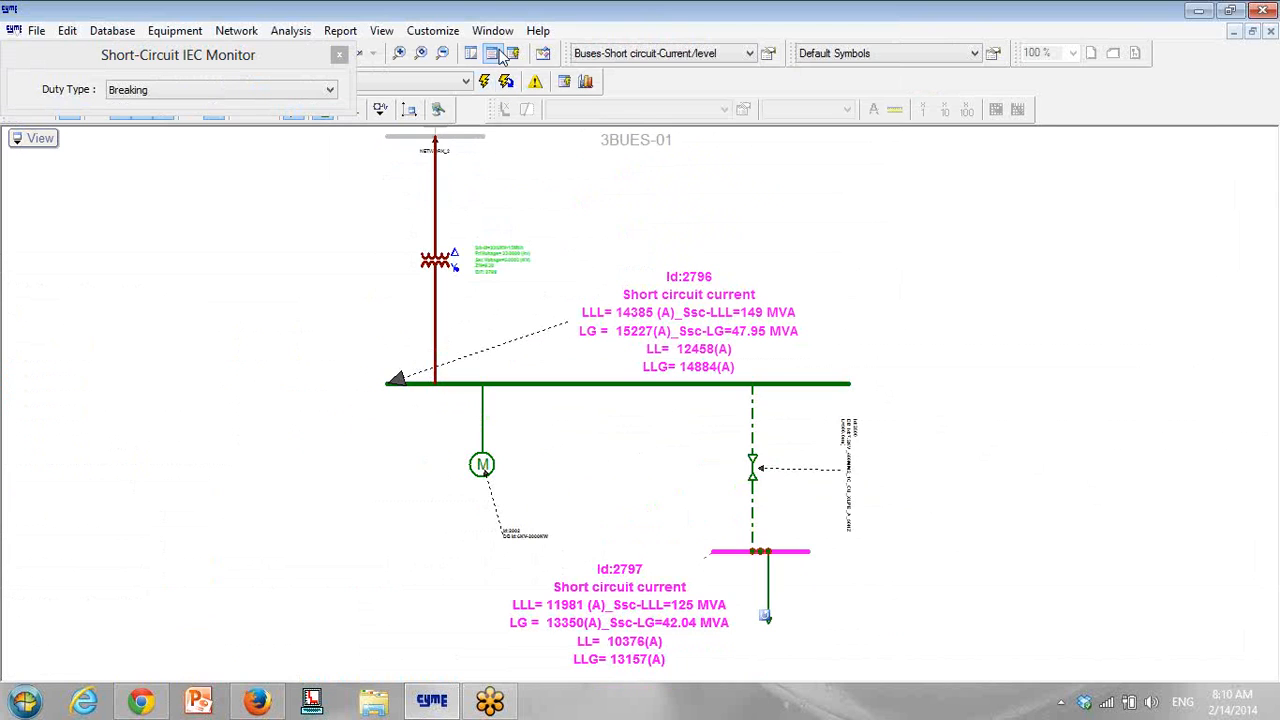
{"action": "left_click", "coordinate": [298, 89]}
{"action": "left_click", "coordinate": [295, 120]}
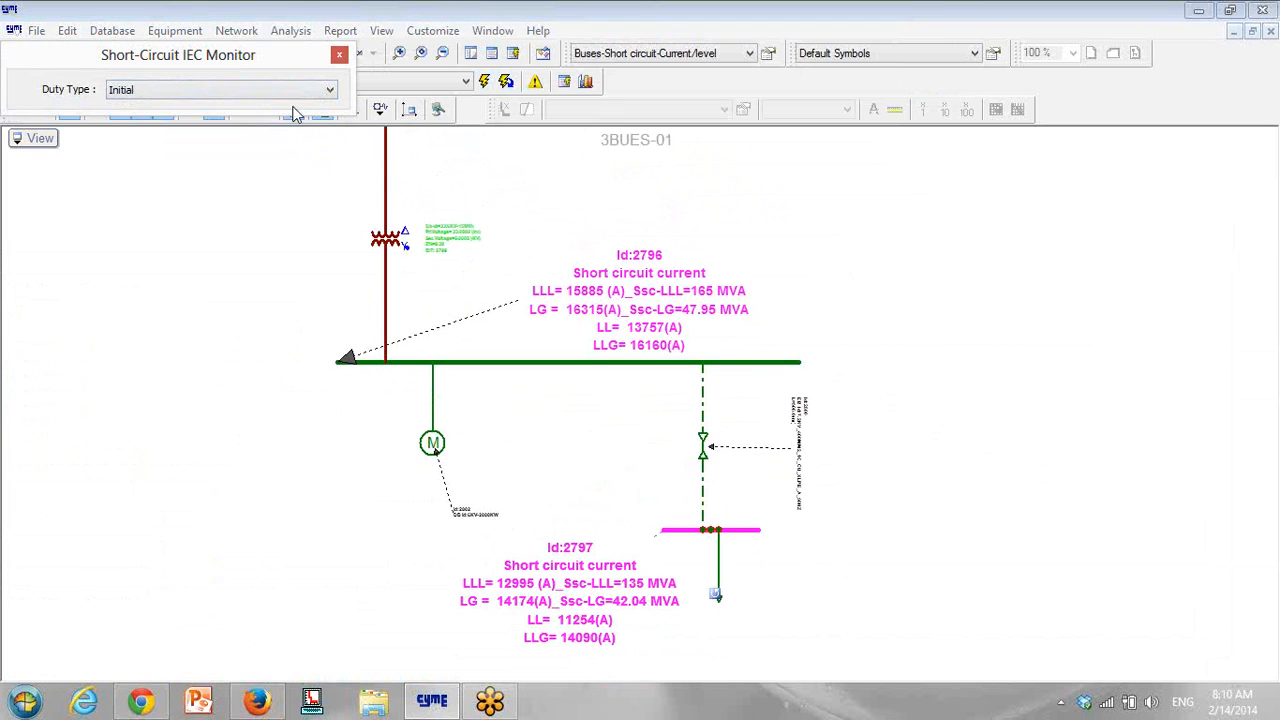
{"action": "left_click", "coordinate": [295, 97]}
{"action": "left_click", "coordinate": [280, 130]}
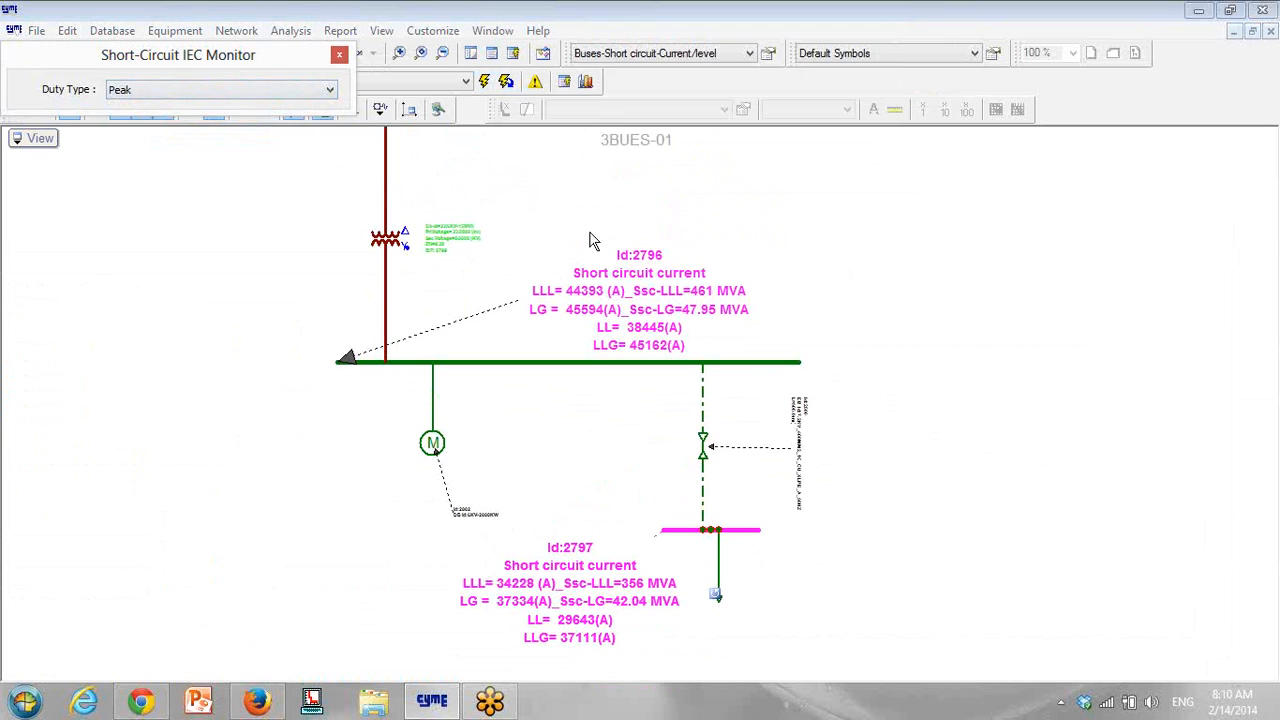
{"action": "left_click", "coordinate": [300, 93]}
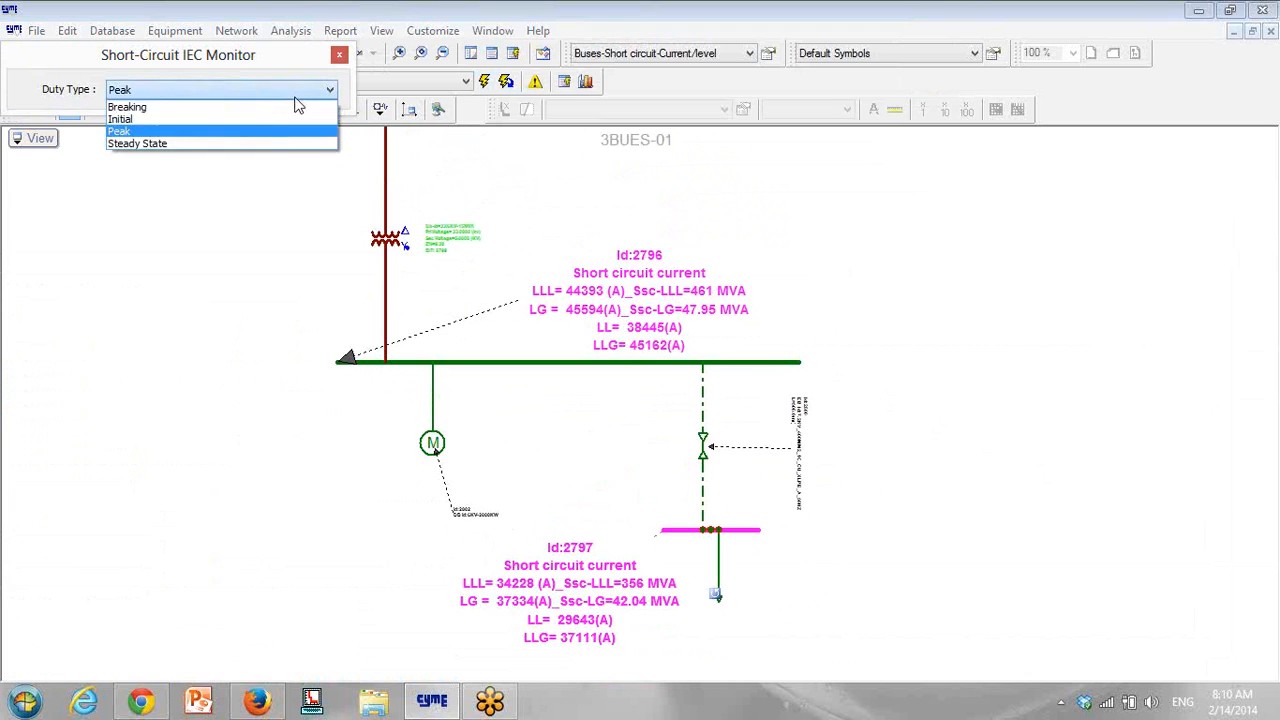
{"action": "left_click", "coordinate": [271, 143]}
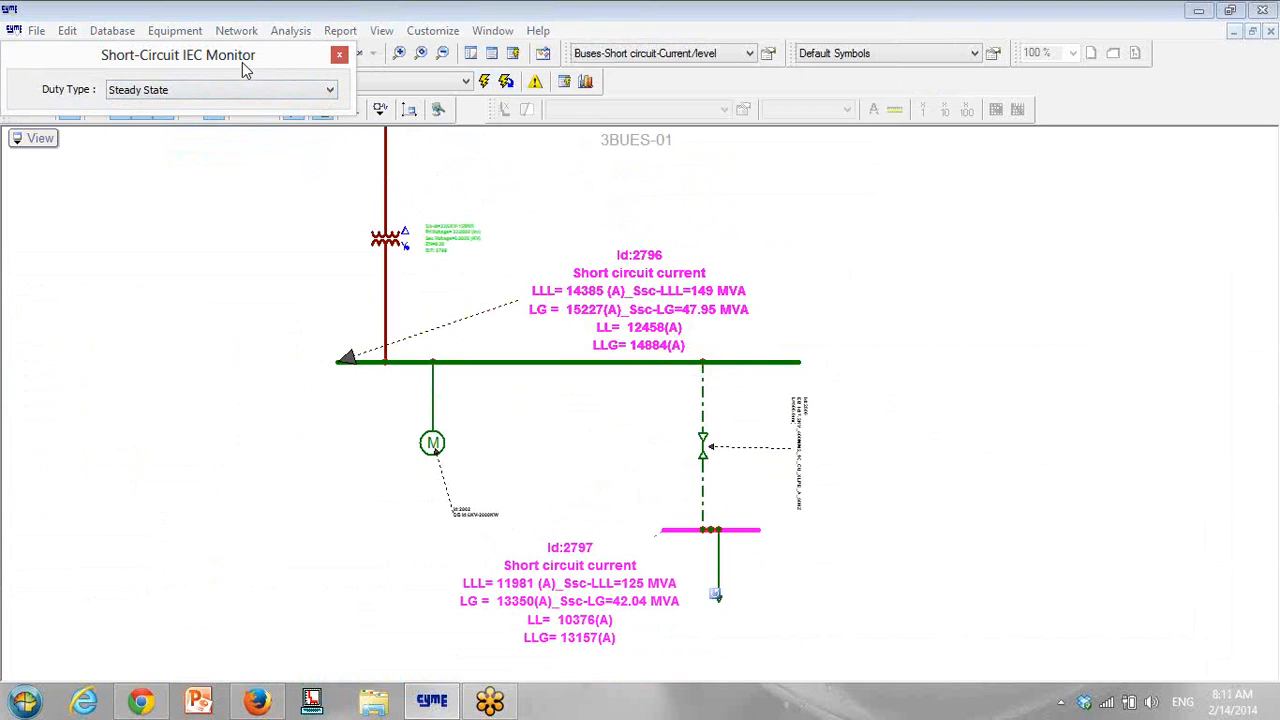
{"action": "left_click_drag", "start_coordinate": [245, 65], "coordinate": [257, 220]}
{"action": "left_click", "coordinate": [357, 206]}
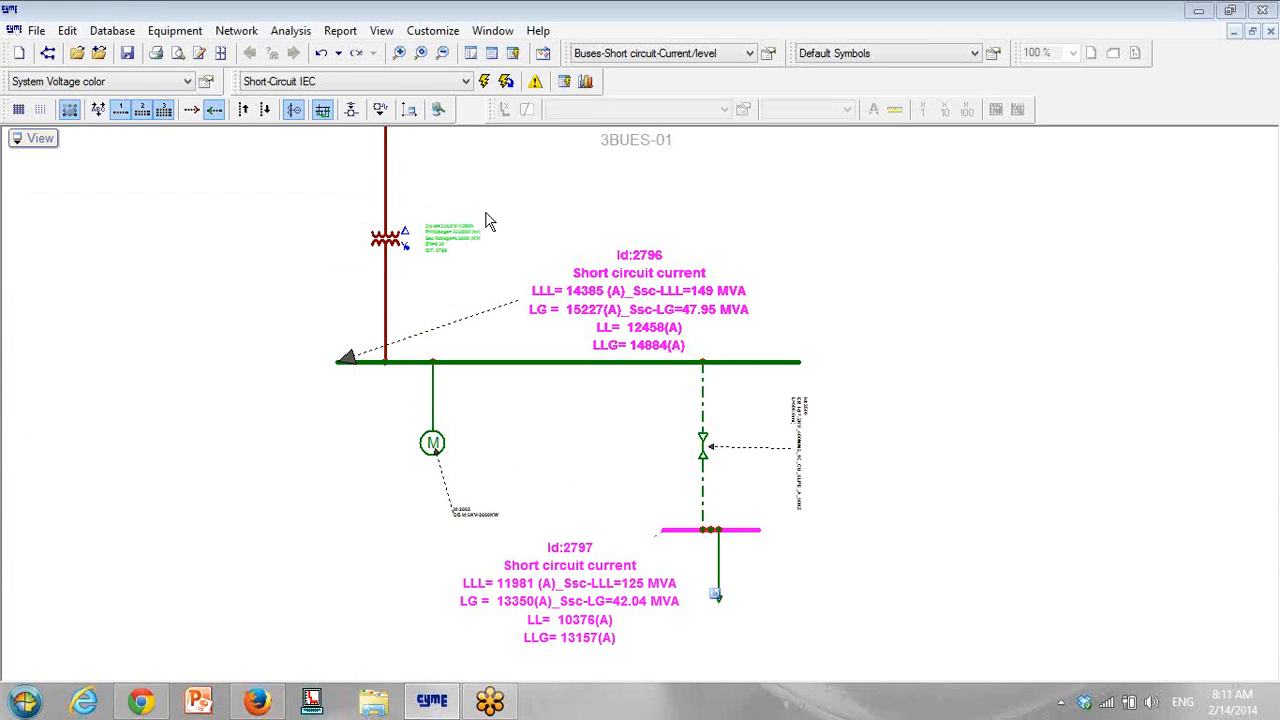
Step: Switch the simulation to Motor Start - Dynamic Analysis, select the motor below the middle bus and open the analysis settings
{"action": "scroll", "coordinate": [580, 260], "scroll_direction": "down", "scroll_amount": 1}
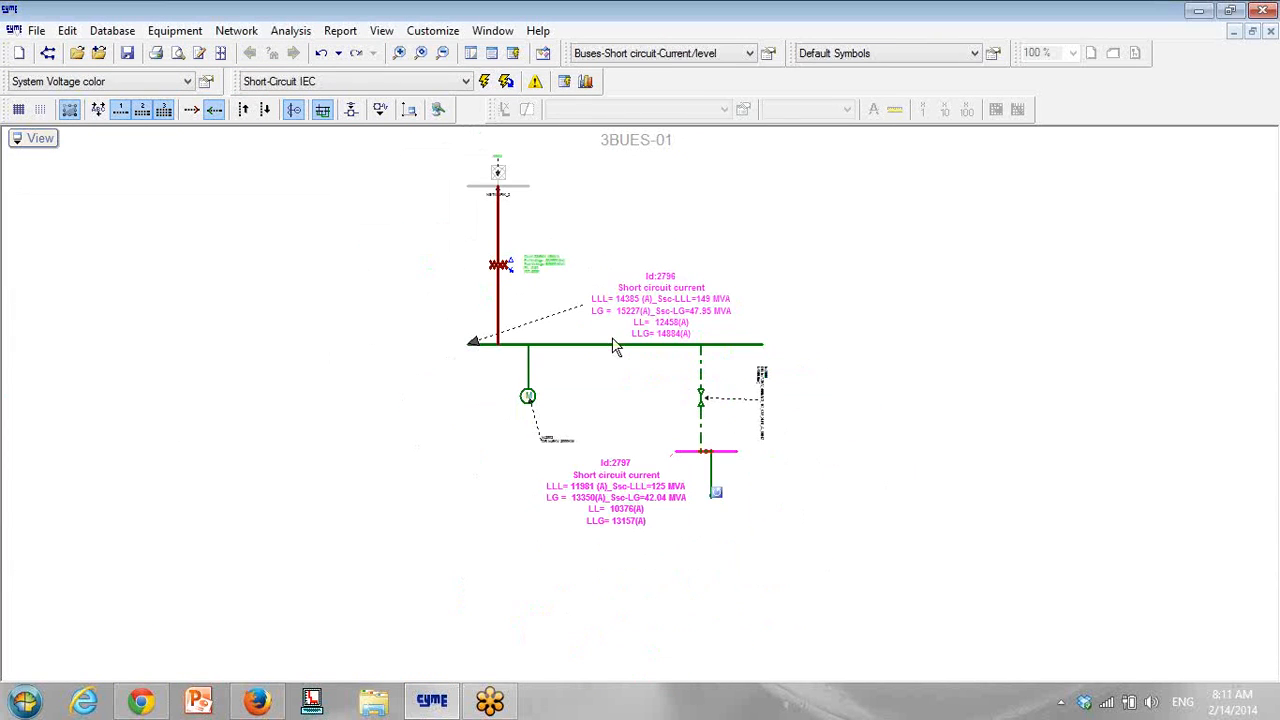
{"action": "left_click", "coordinate": [455, 81]}
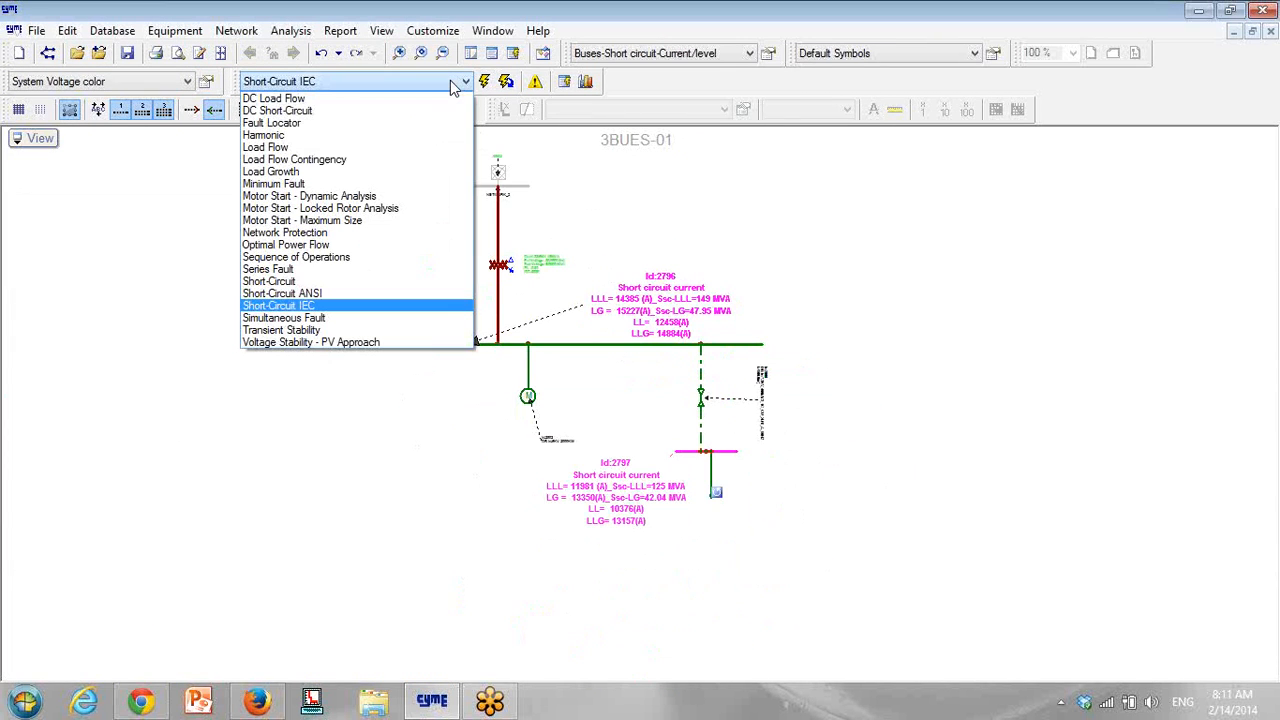
{"action": "left_click", "coordinate": [367, 198]}
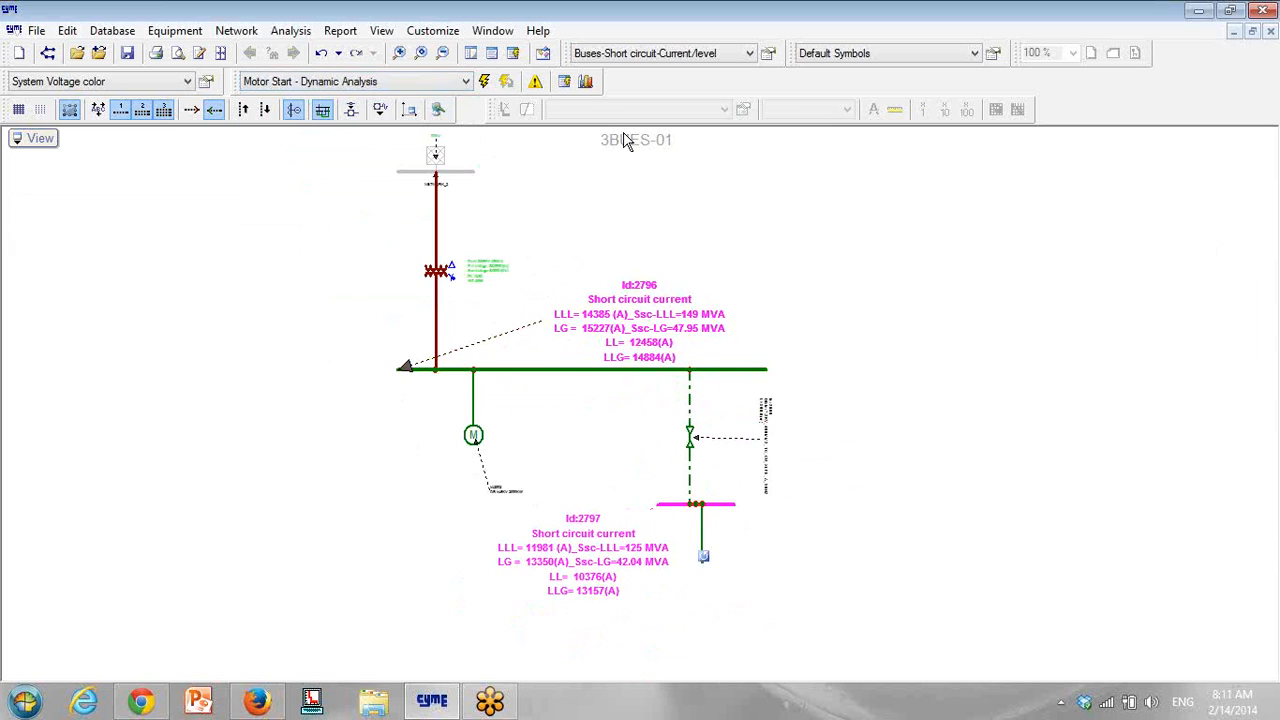
{"action": "left_click", "coordinate": [474, 437]}
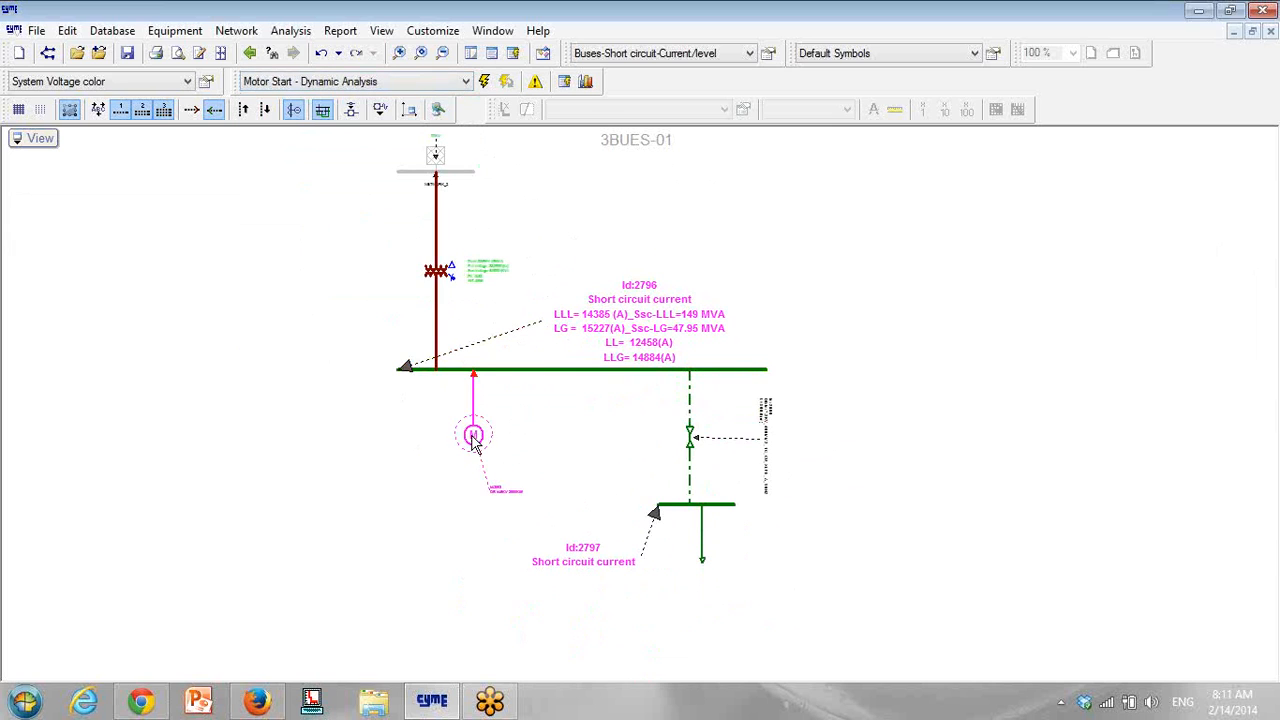
{"action": "left_click", "coordinate": [484, 82]}
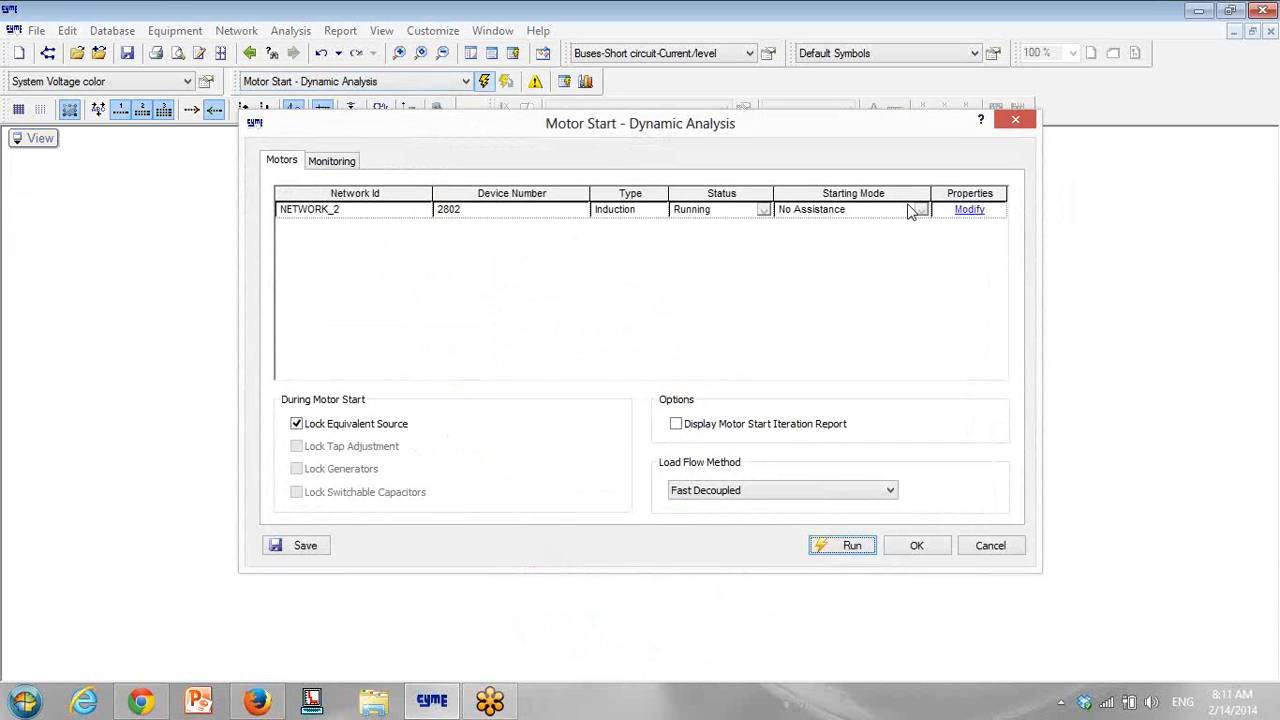
Step: Set the status of motor 2802 to Starting and run the dynamic motor start analysis
{"action": "left_click", "coordinate": [765, 213]}
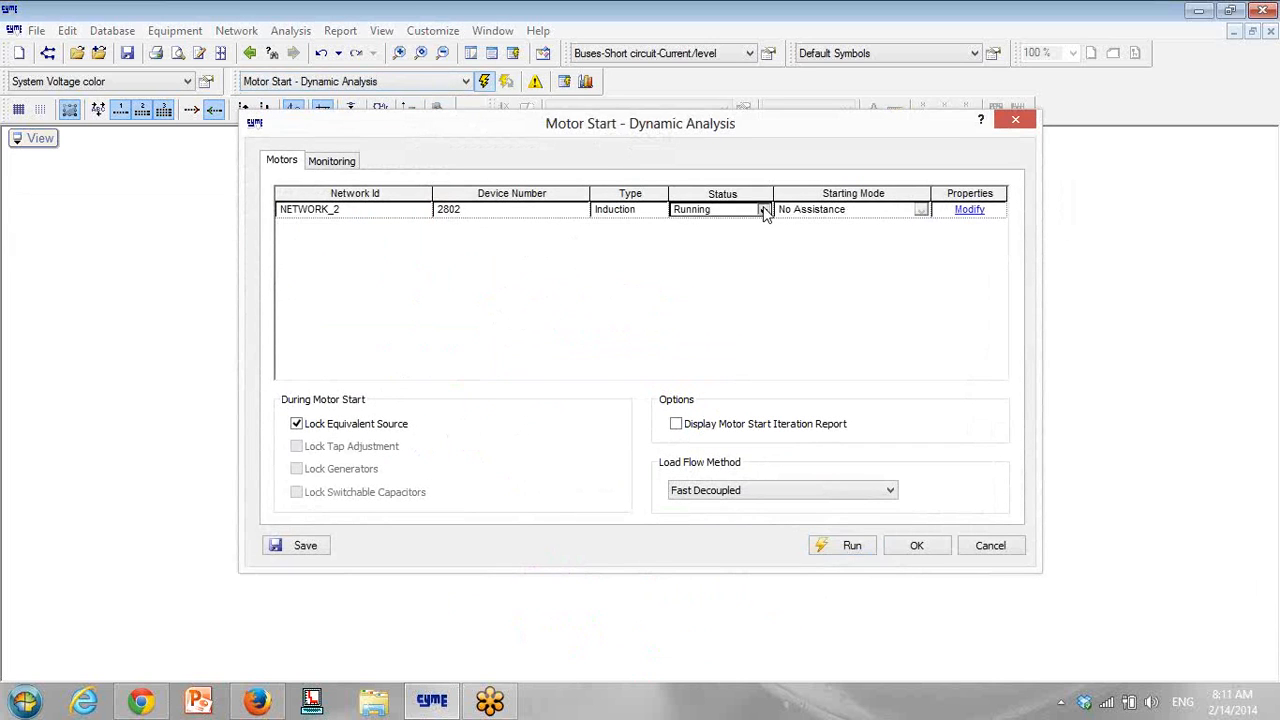
{"action": "left_click", "coordinate": [765, 212]}
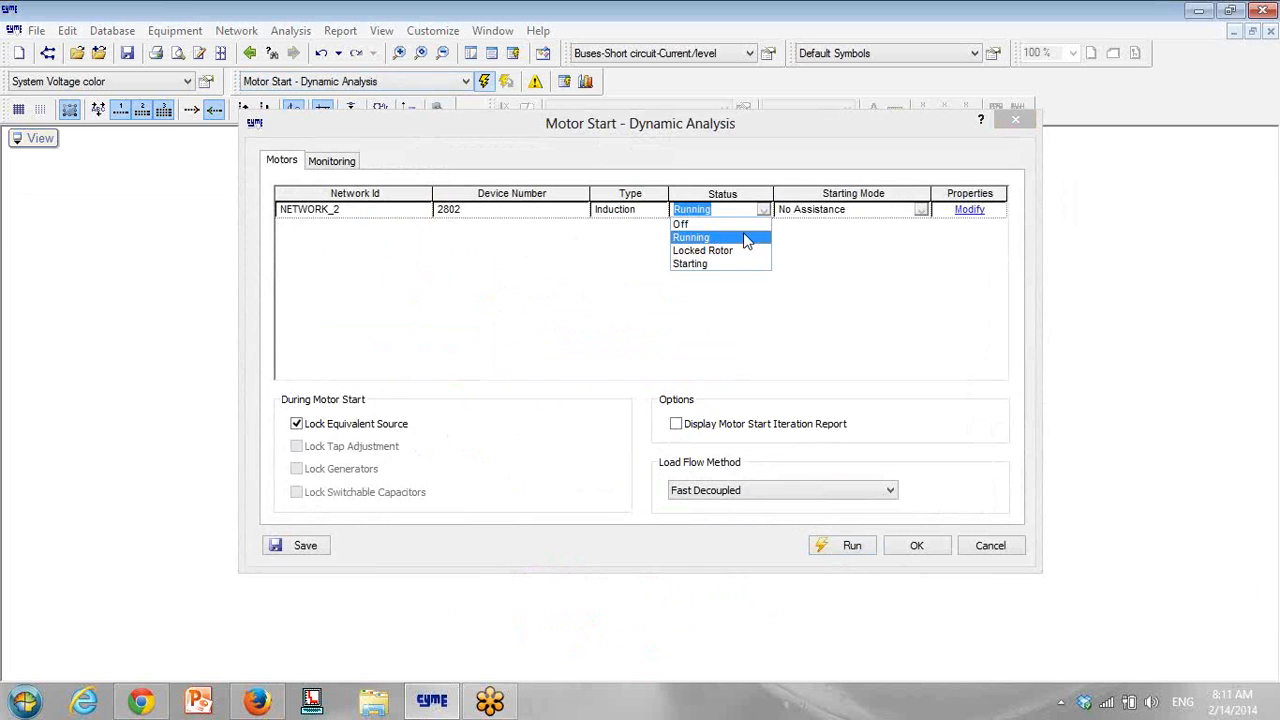
{"action": "left_click", "coordinate": [694, 265]}
{"action": "left_click", "coordinate": [846, 547]}
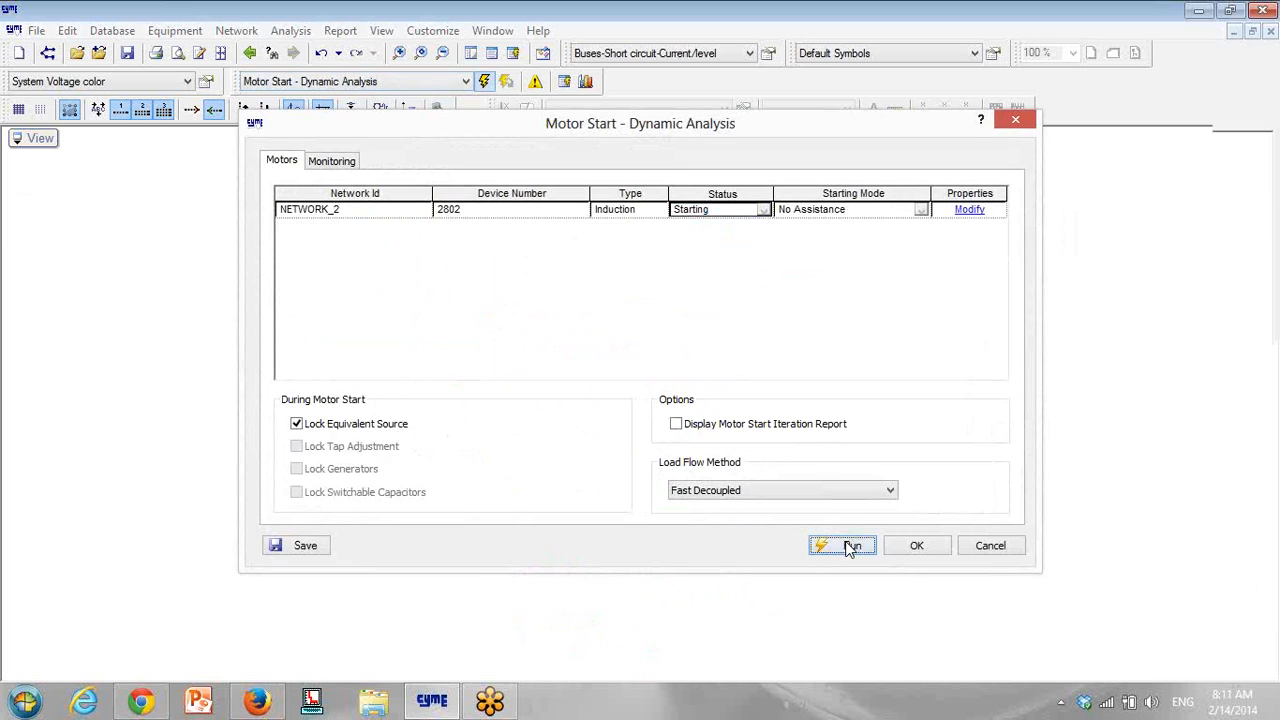
Step: Plot the voltage and the current of started motor 2802 against time, each in a new chart view
{"action": "left_click", "coordinate": [402, 264]}
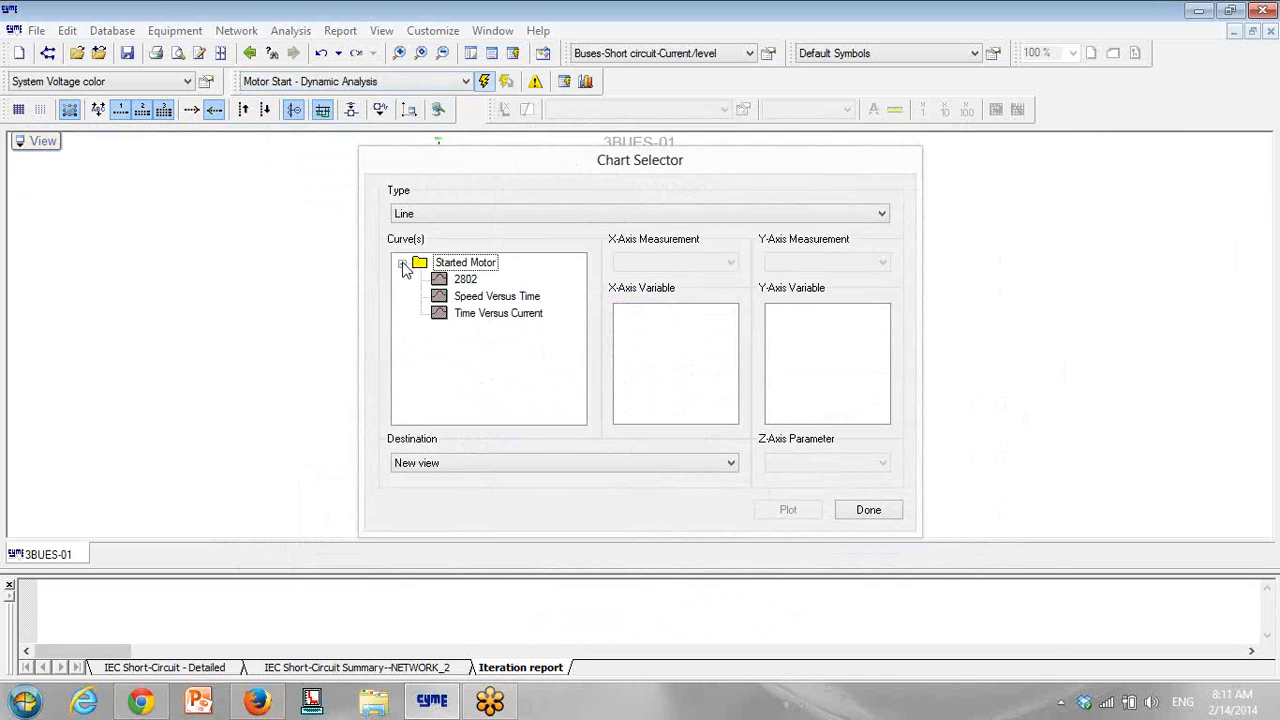
{"action": "left_click", "coordinate": [464, 279]}
{"action": "left_click", "coordinate": [803, 508]}
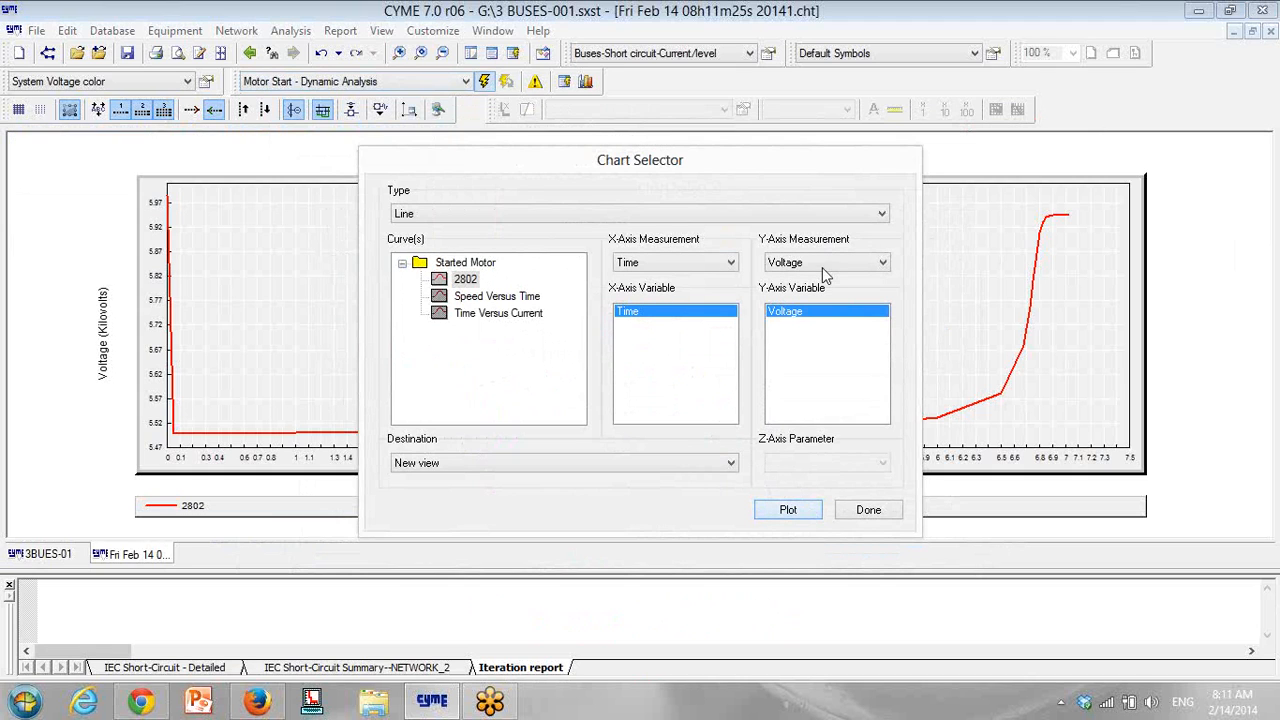
{"action": "left_click", "coordinate": [822, 262]}
{"action": "left_click", "coordinate": [812, 290]}
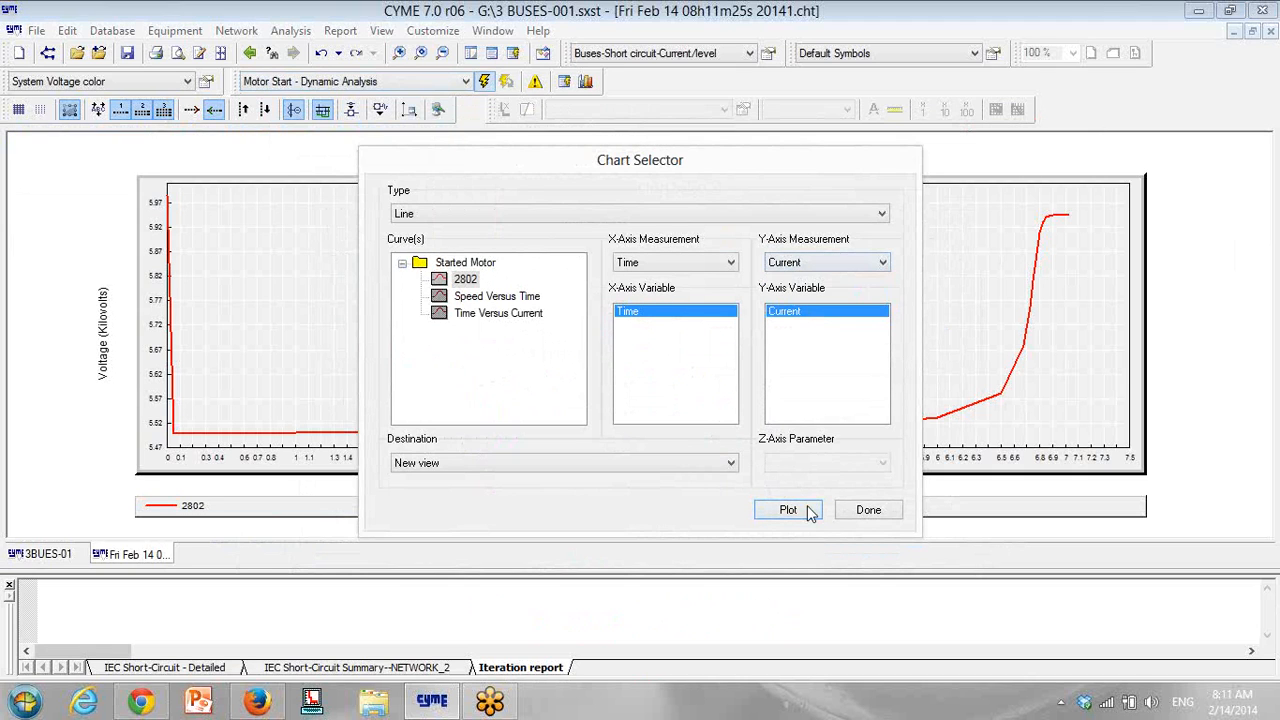
Step: Plot motor 2802's Electrical Torque and Mechanical Torque together against time in a new view and finish selecting charts
{"action": "left_click", "coordinate": [836, 264]}
{"action": "left_click", "coordinate": [828, 319]}
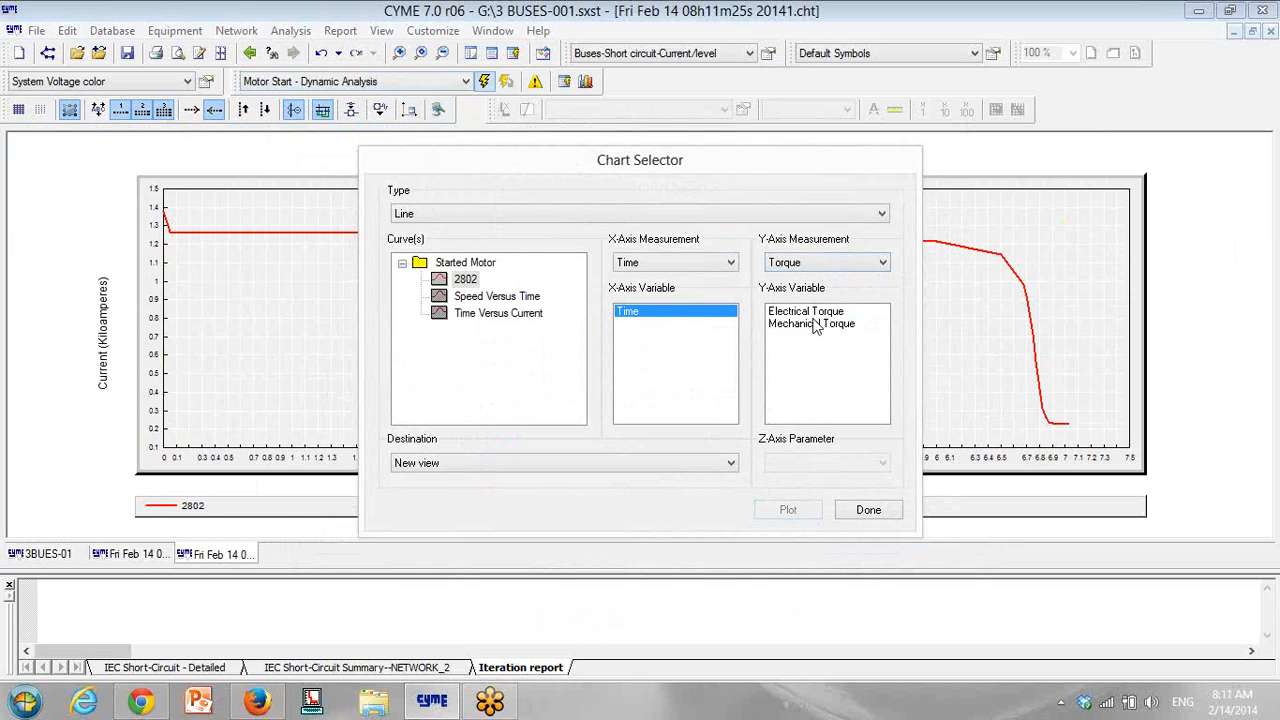
{"action": "left_click_drag", "start_coordinate": [816, 312], "coordinate": [818, 330]}
{"action": "left_click", "coordinate": [788, 510]}
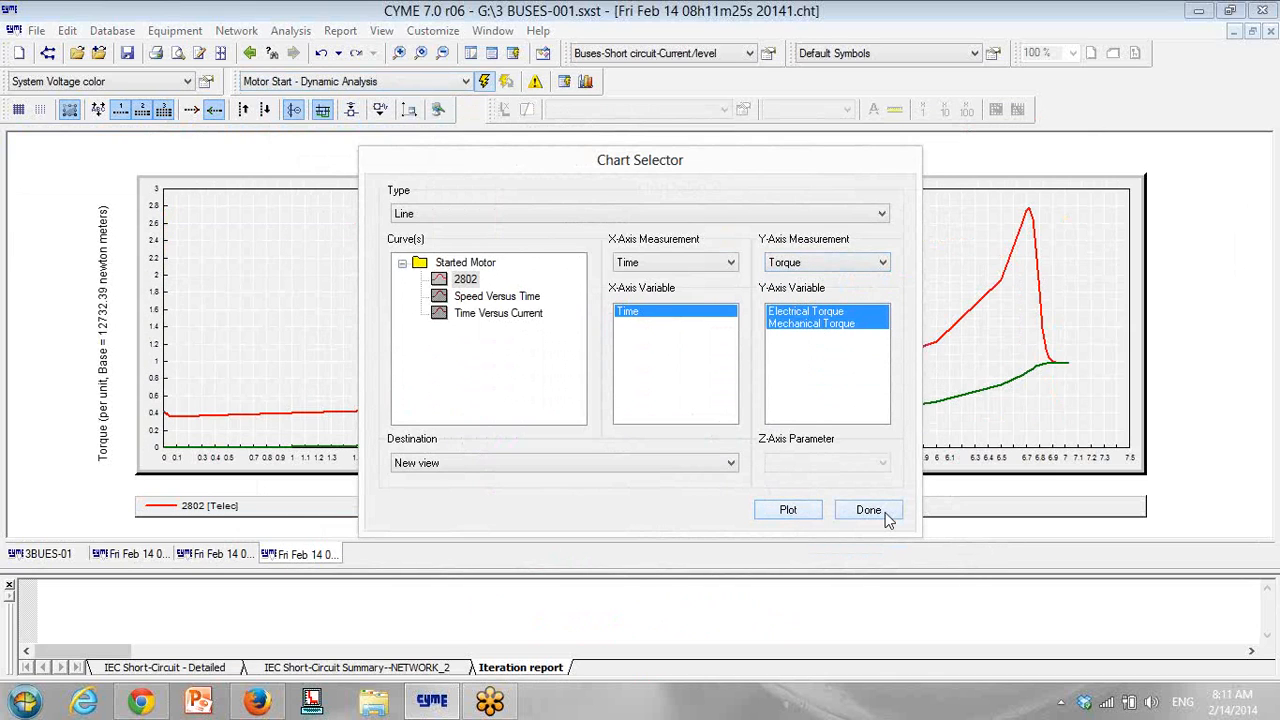
{"action": "left_click", "coordinate": [868, 510]}
Step: Hide the report pane, examine the motor's torque, current and voltage charts and return to the 3BUES-01 diagram
{"action": "left_click", "coordinate": [493, 53]}
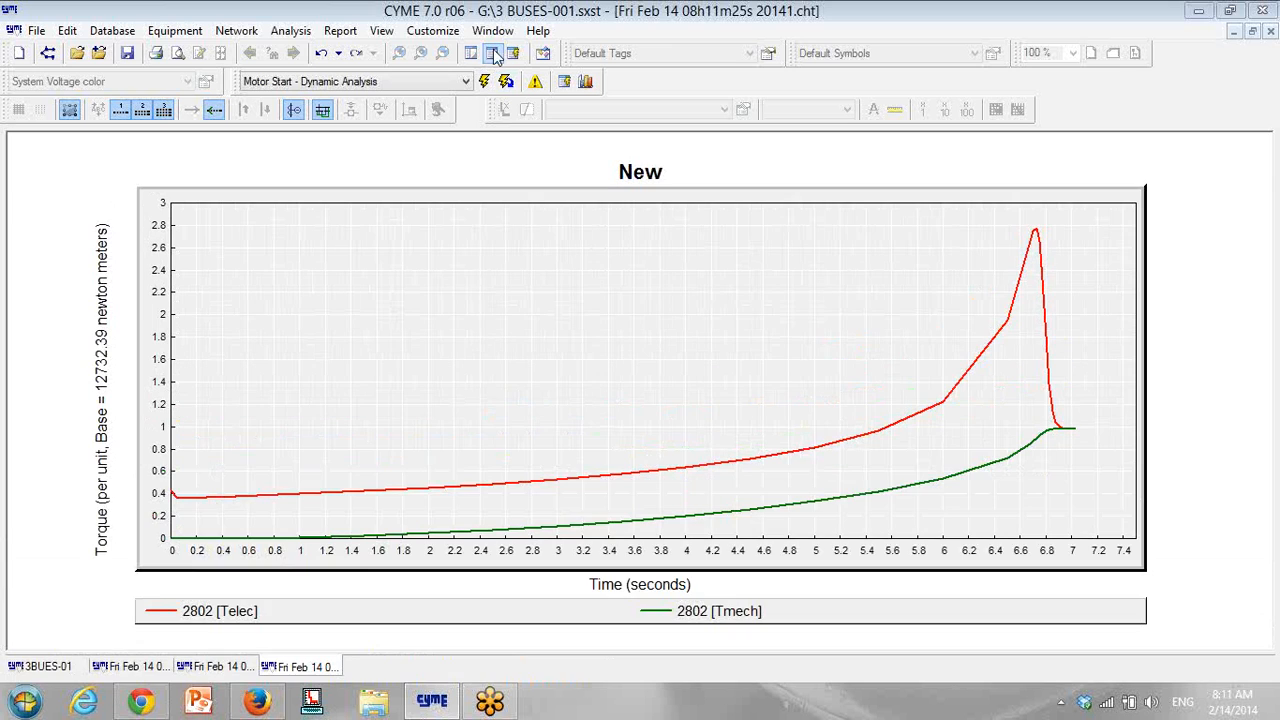
{"action": "left_click", "coordinate": [200, 667]}
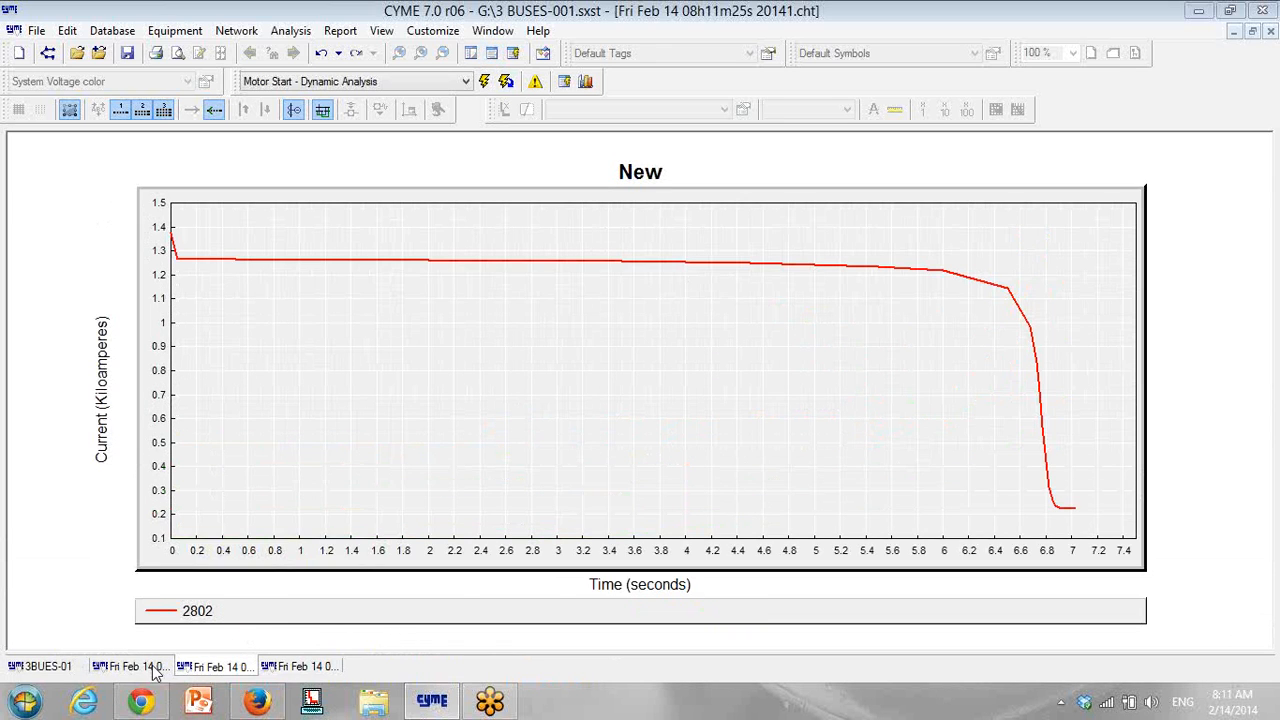
{"action": "left_click", "coordinate": [152, 670]}
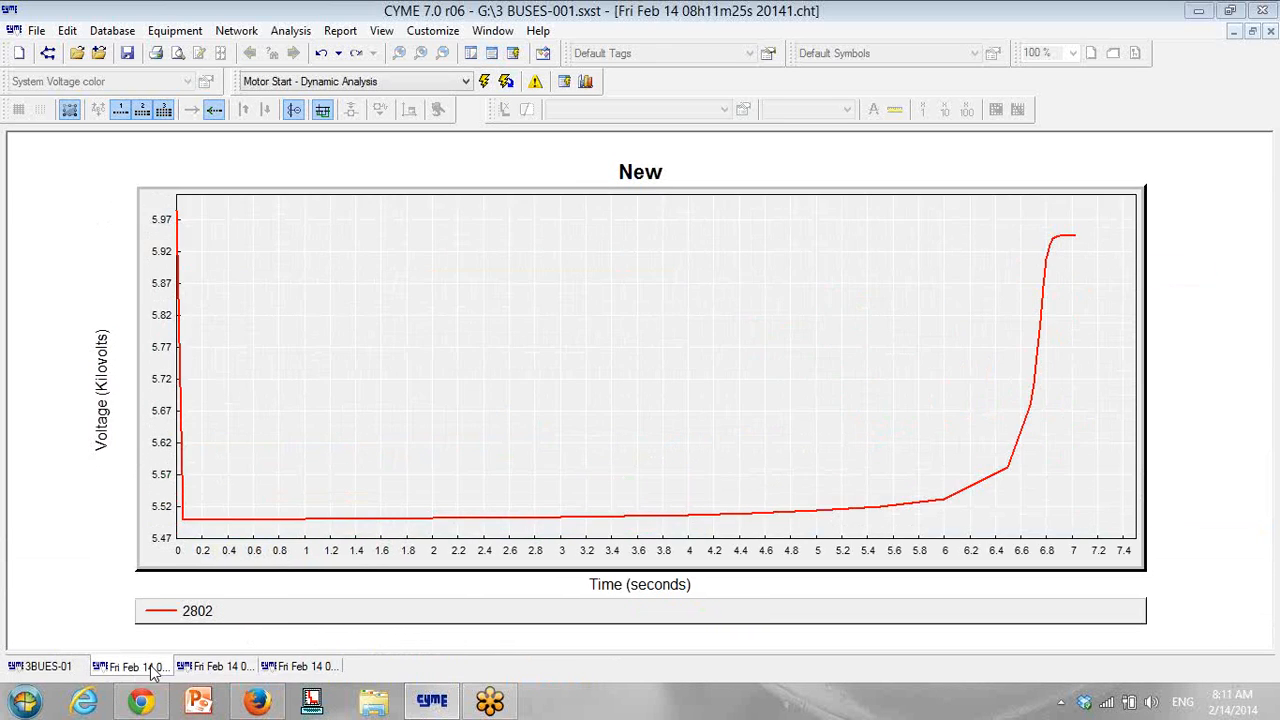
{"action": "left_click", "coordinate": [62, 667]}
Step: Set the motor's dynamic motor start assistance to Variable Frequency Drive with a starting current of 1.2 times the rated current
{"action": "right_click", "coordinate": [464, 381]}
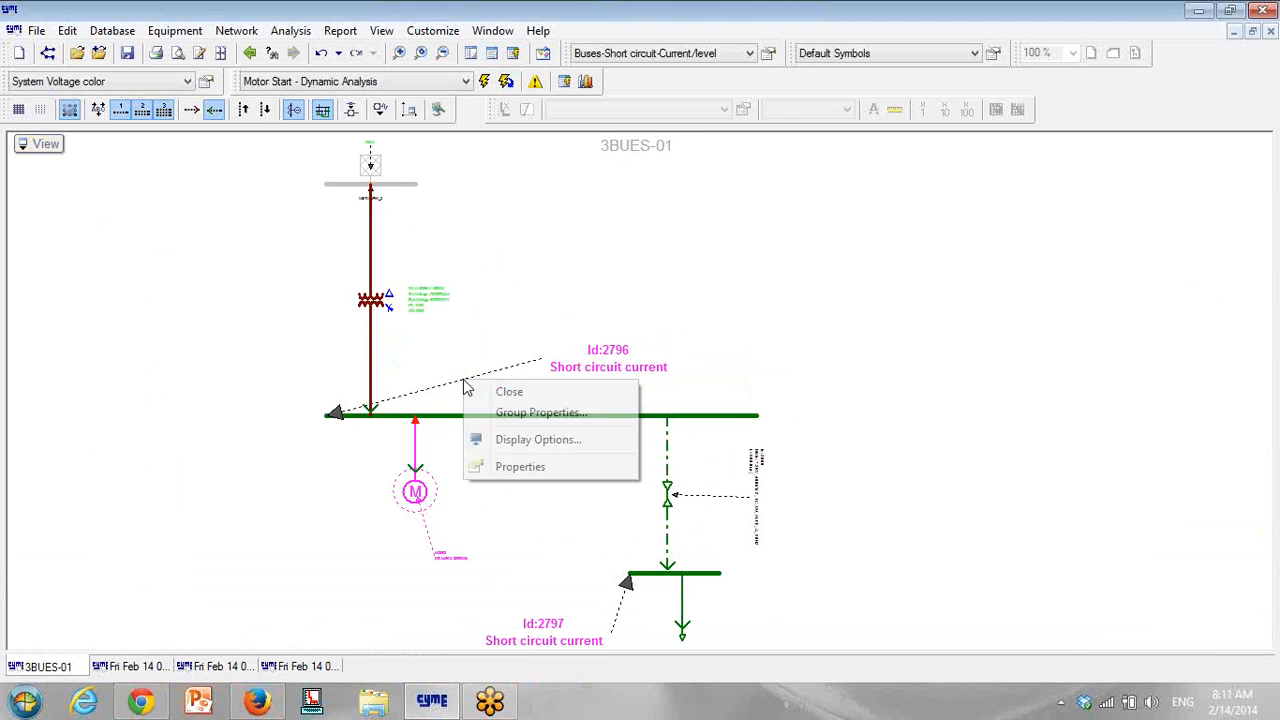
{"action": "left_click", "coordinate": [415, 492]}
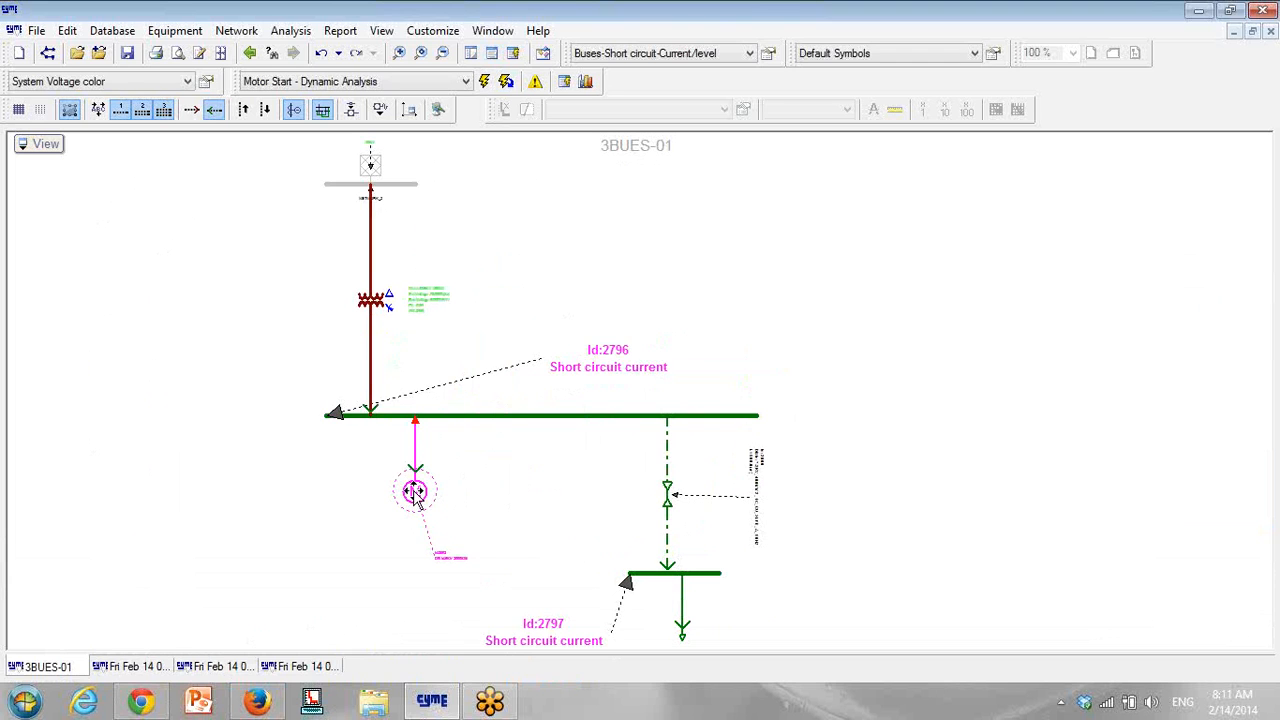
{"action": "double_click", "coordinate": [415, 492]}
{"action": "left_click", "coordinate": [145, 337]}
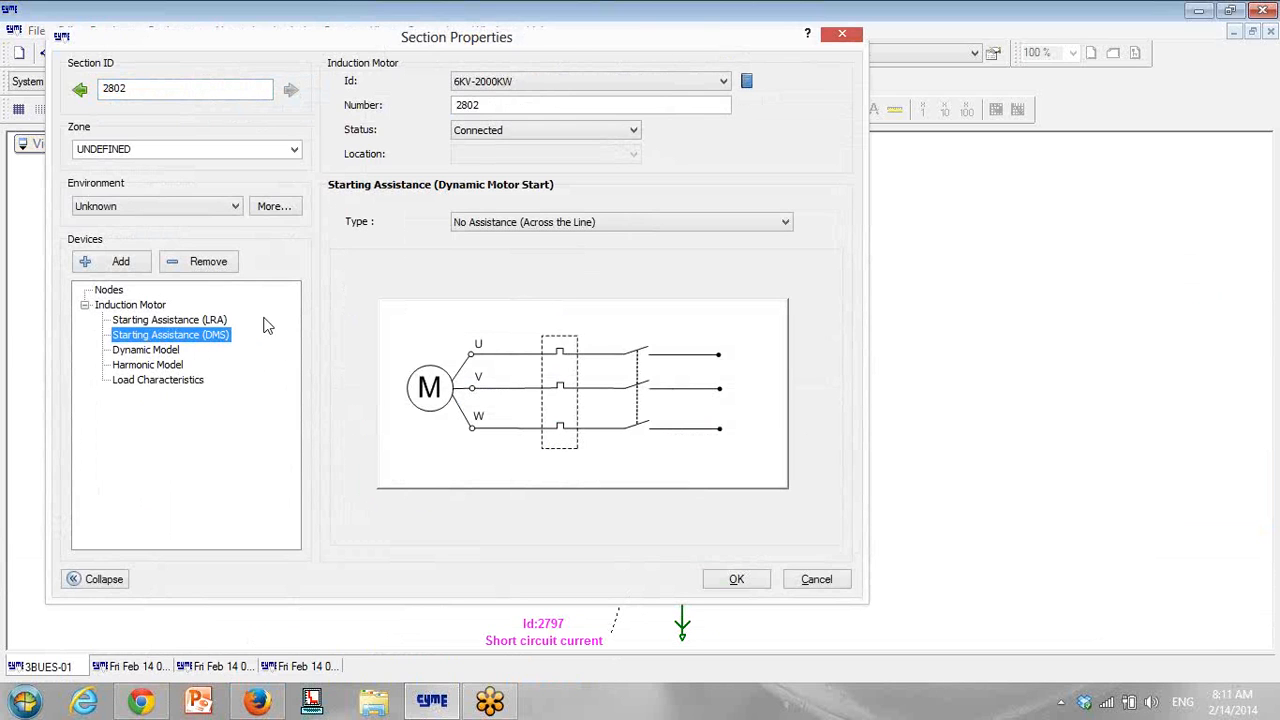
{"action": "left_click", "coordinate": [530, 226]}
{"action": "left_click", "coordinate": [532, 346]}
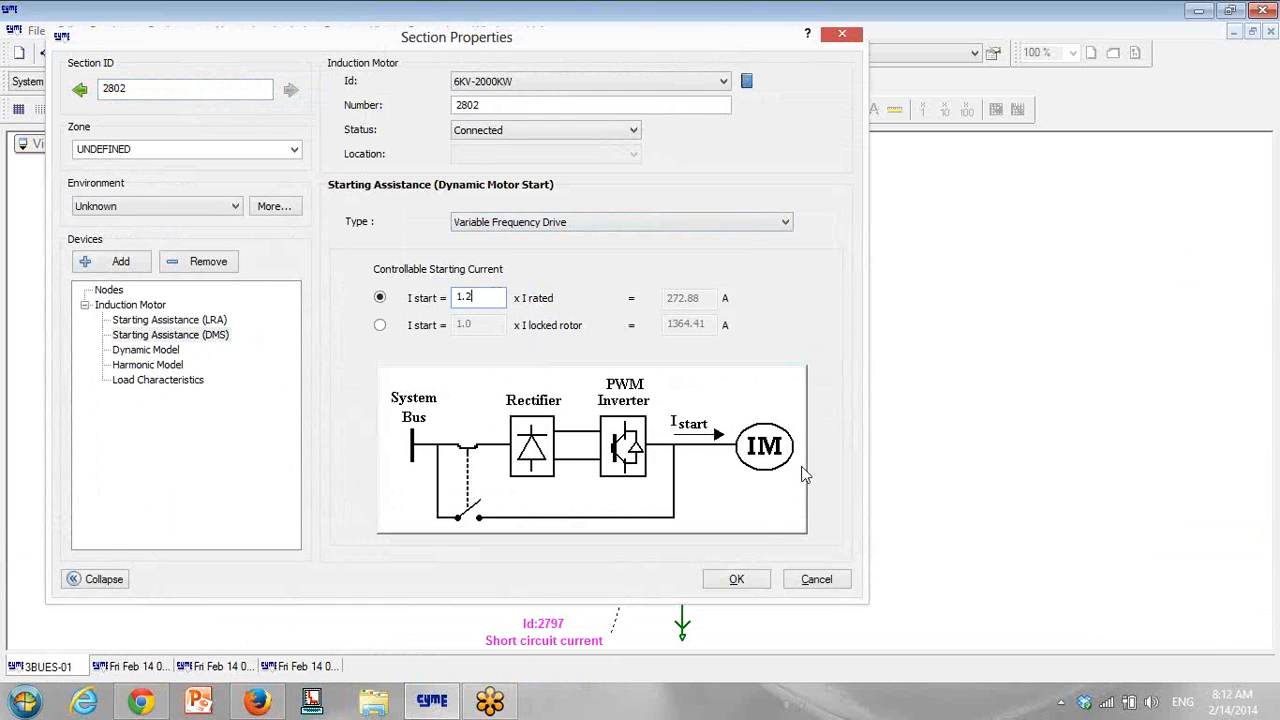
{"action": "left_click", "coordinate": [744, 580]}
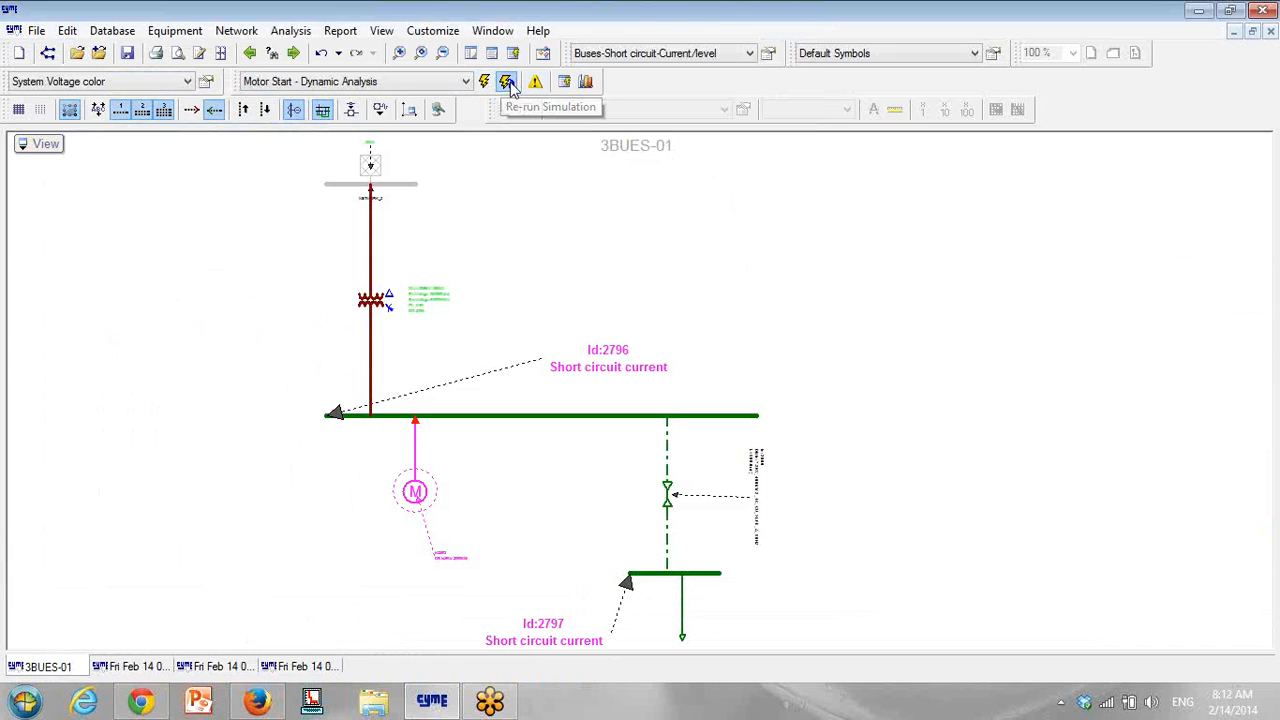
Step: Rerun the motor start simulation and add motor 2802's new voltage curve to the existing chart Fri Feb 14 08h11m25s 20141.cht
{"action": "left_click", "coordinate": [507, 82]}
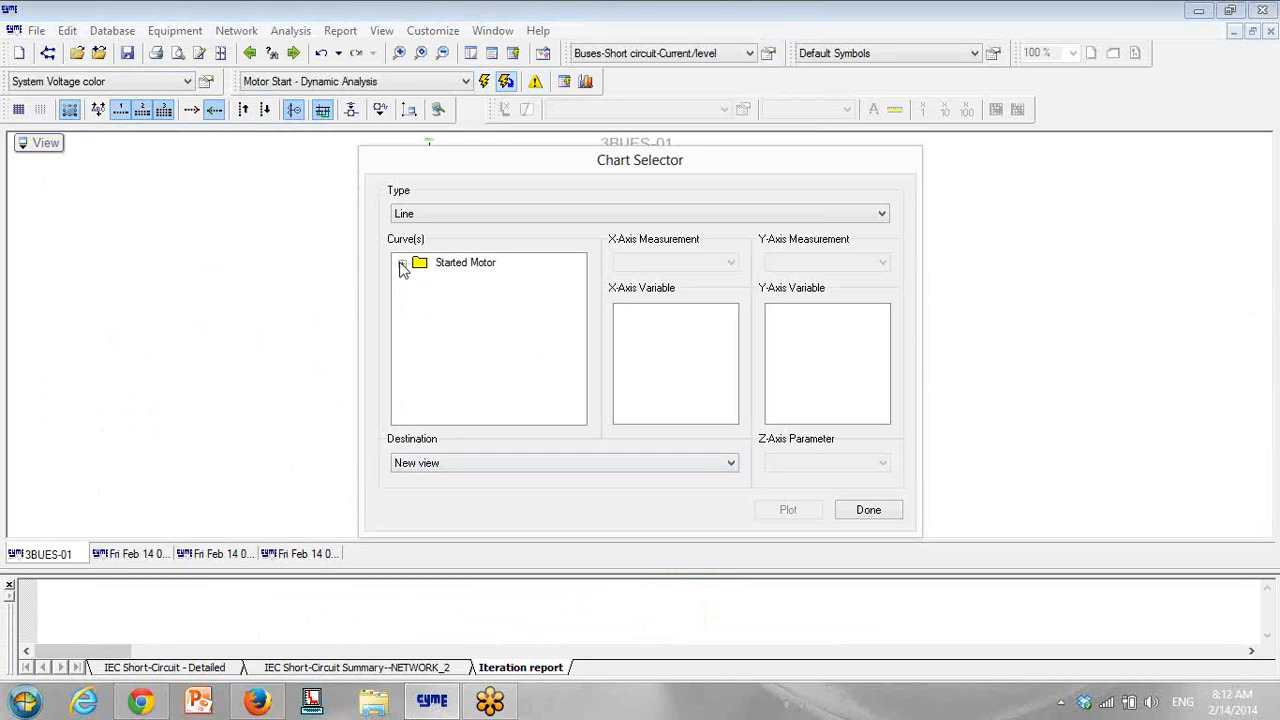
{"action": "left_click", "coordinate": [402, 263]}
{"action": "left_click", "coordinate": [460, 280]}
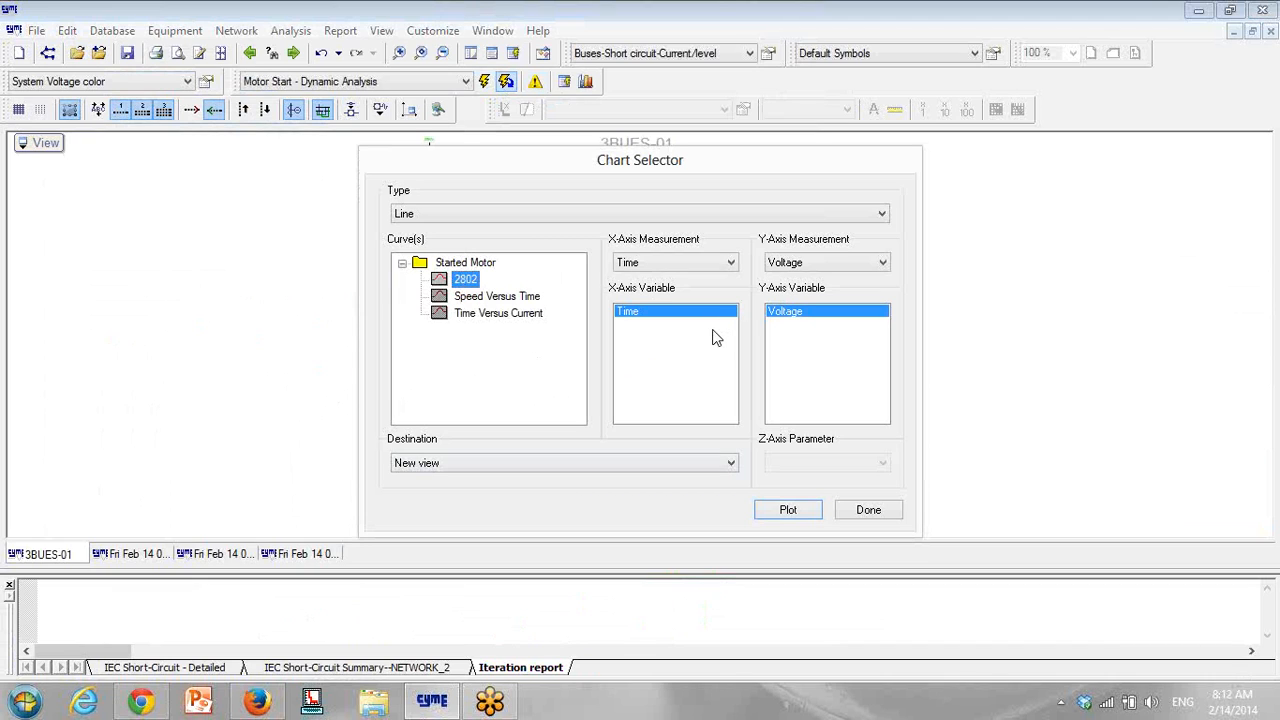
{"action": "left_click", "coordinate": [446, 463]}
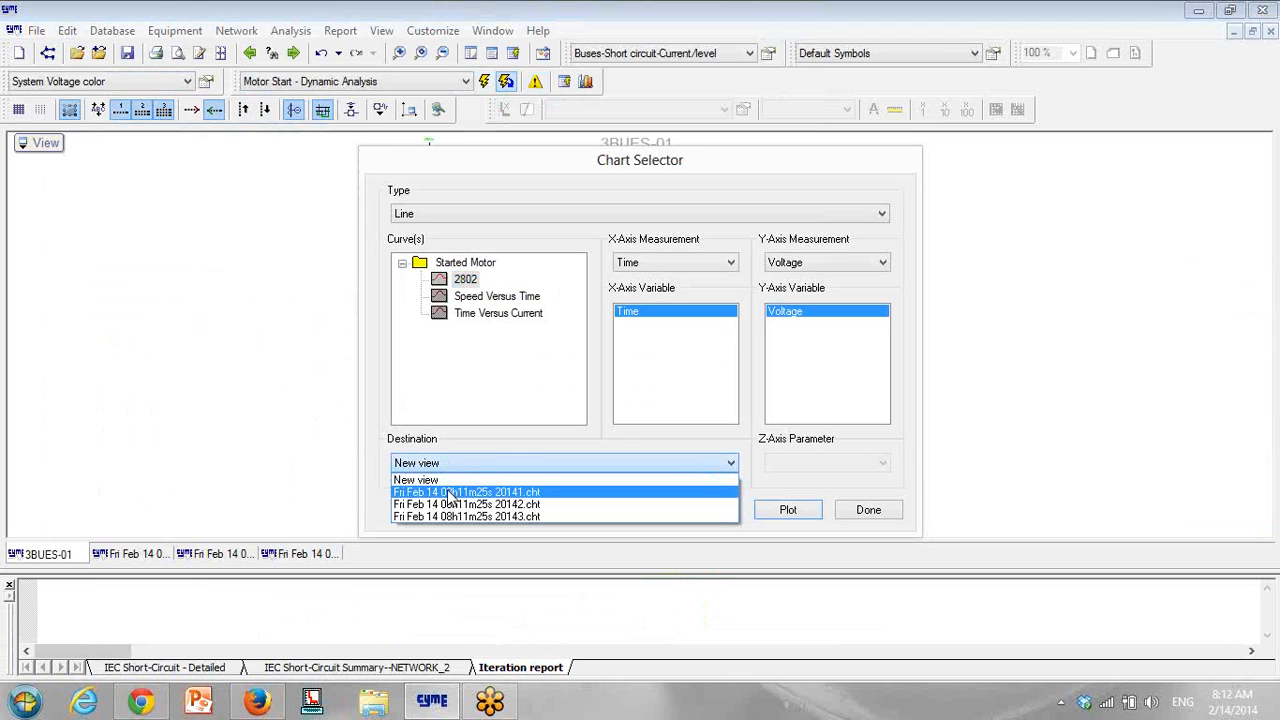
{"action": "left_click", "coordinate": [450, 492]}
{"action": "left_click", "coordinate": [402, 263]}
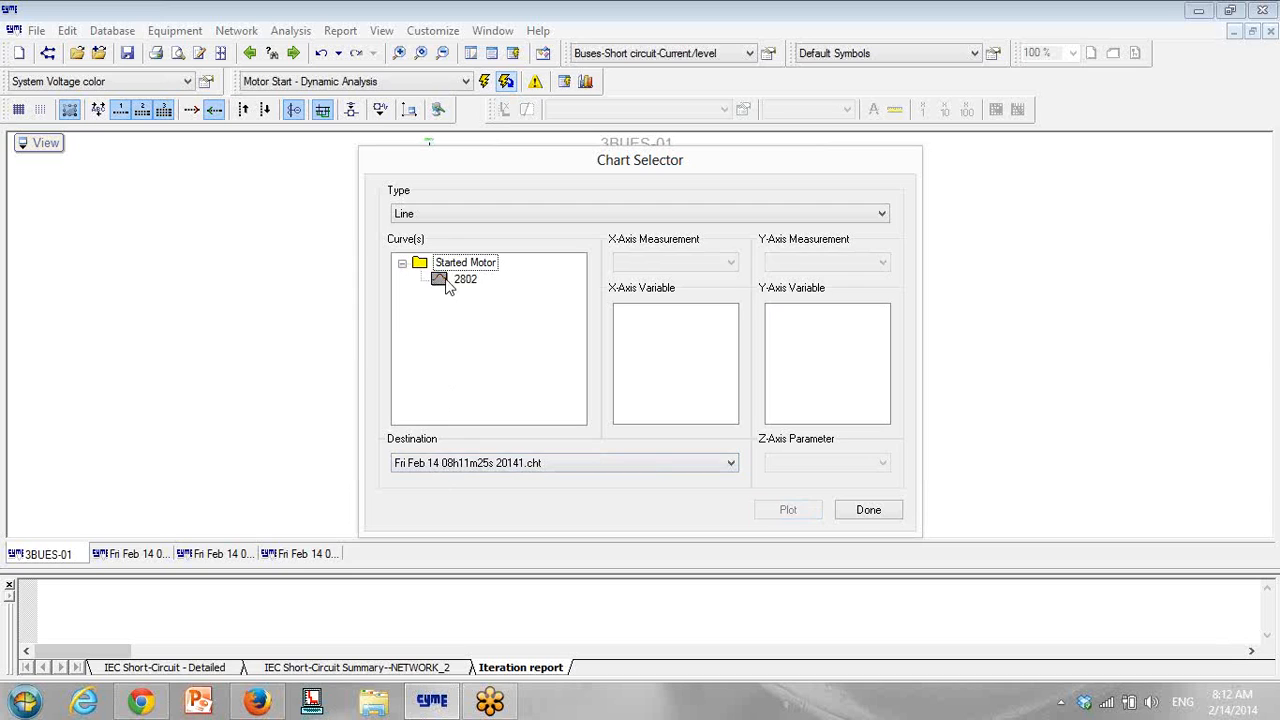
{"action": "left_click", "coordinate": [447, 283]}
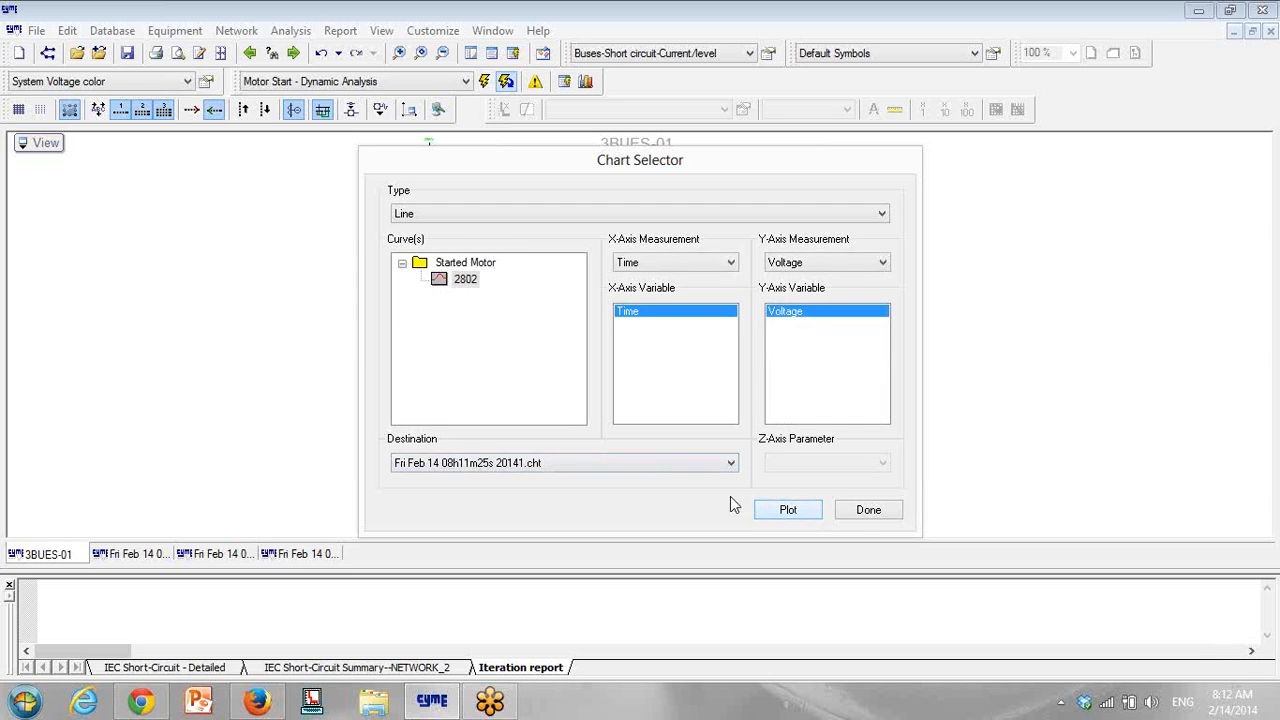
Step: Add motor 2802's new current curve to the existing chart Fri Feb 14 08h11m25s 20142.cht
{"action": "left_click", "coordinate": [488, 462]}
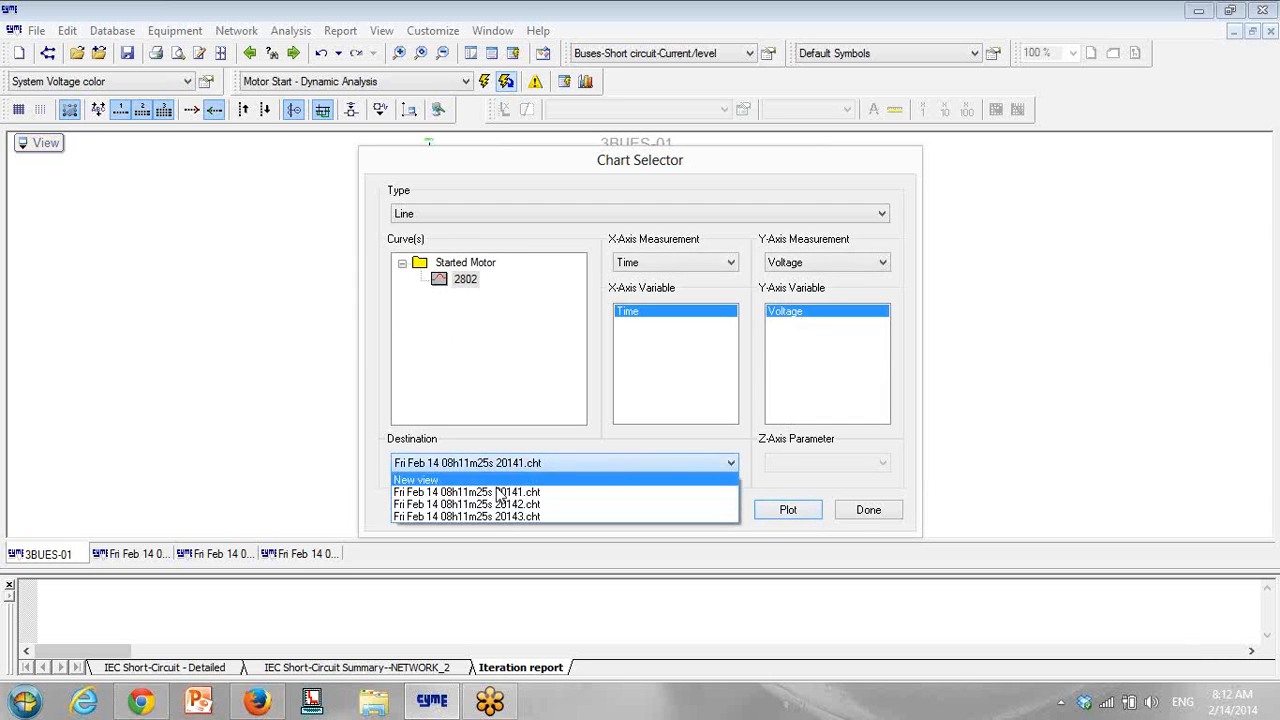
{"action": "left_click", "coordinate": [470, 507]}
{"action": "left_click", "coordinate": [402, 263]}
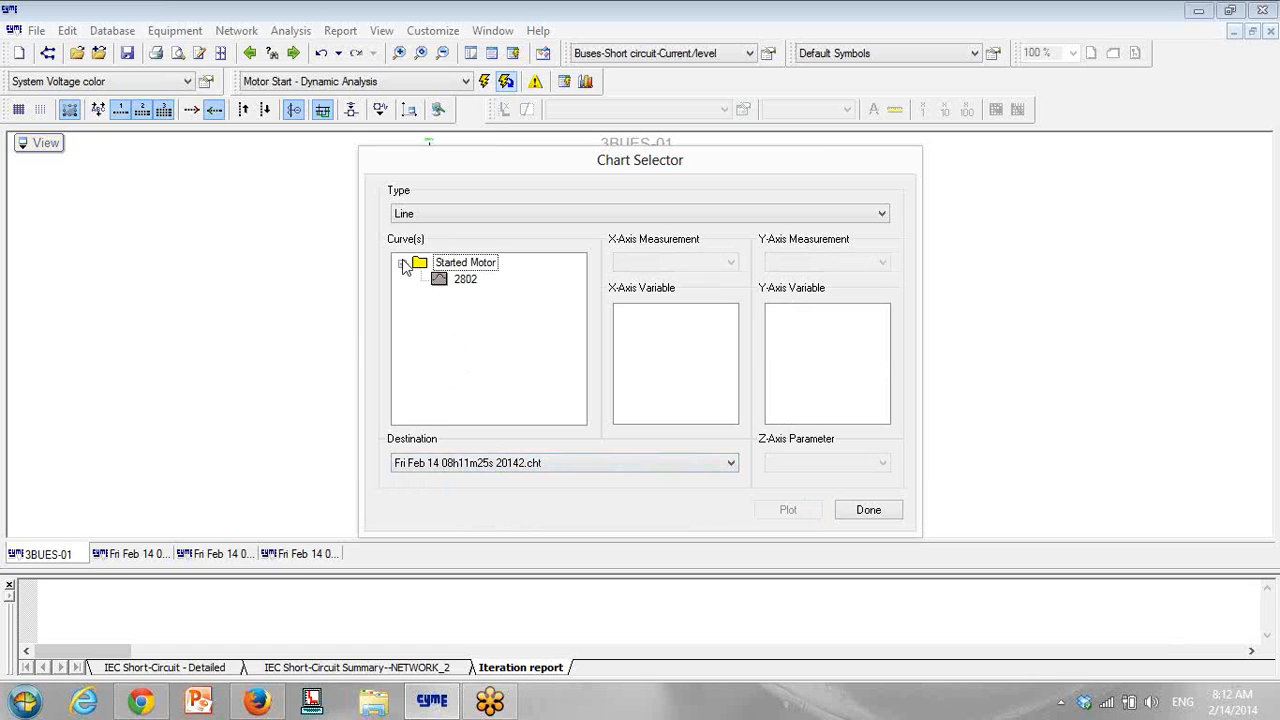
{"action": "left_click", "coordinate": [465, 279]}
{"action": "left_click", "coordinate": [788, 510]}
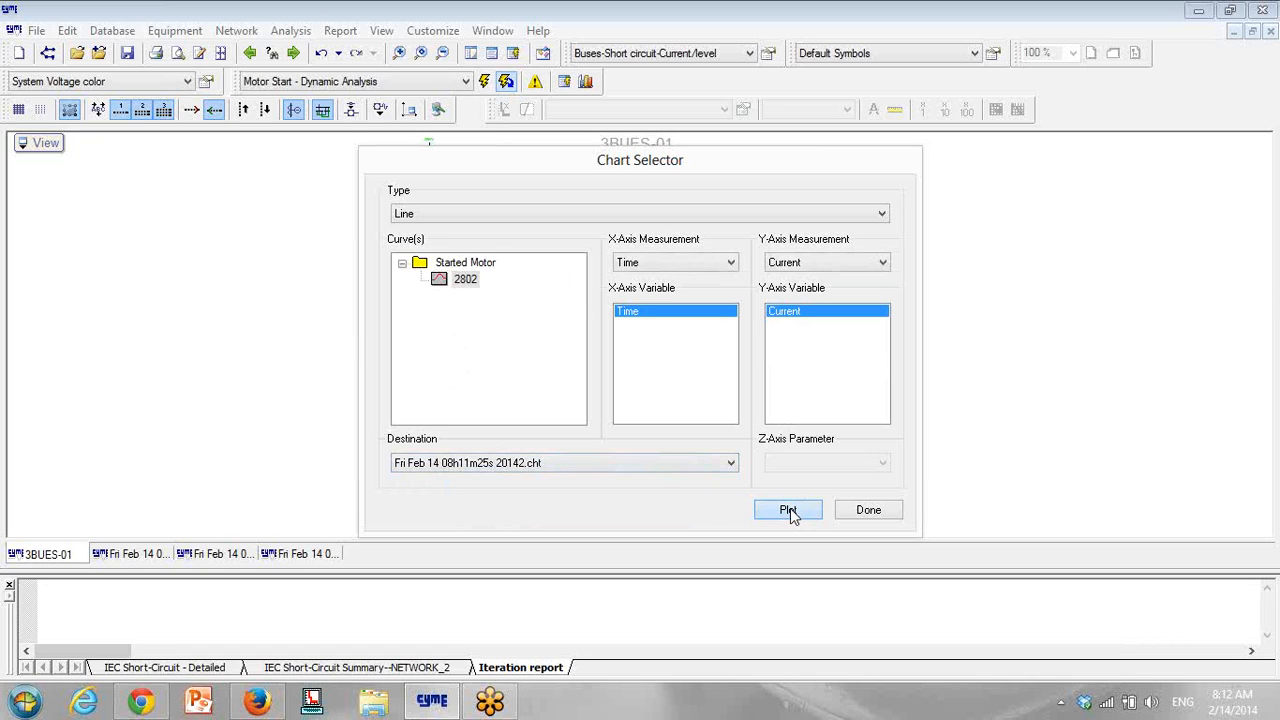
Step: Add motor 2802's electrical and mechanical torque curves to the existing chart Fri Feb 14 08h11m25s 20143.cht and close the chart selector
{"action": "left_click", "coordinate": [480, 468]}
{"action": "left_click", "coordinate": [483, 518]}
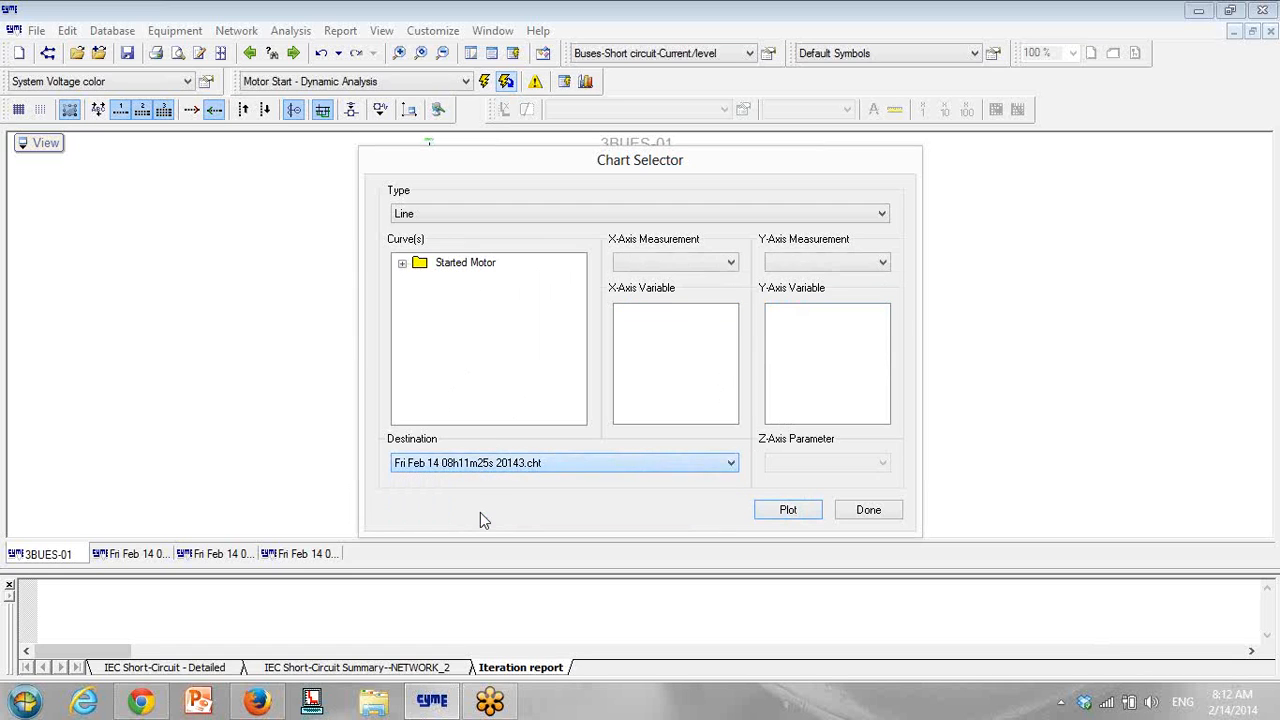
{"action": "left_click", "coordinate": [402, 263]}
{"action": "left_click", "coordinate": [464, 284]}
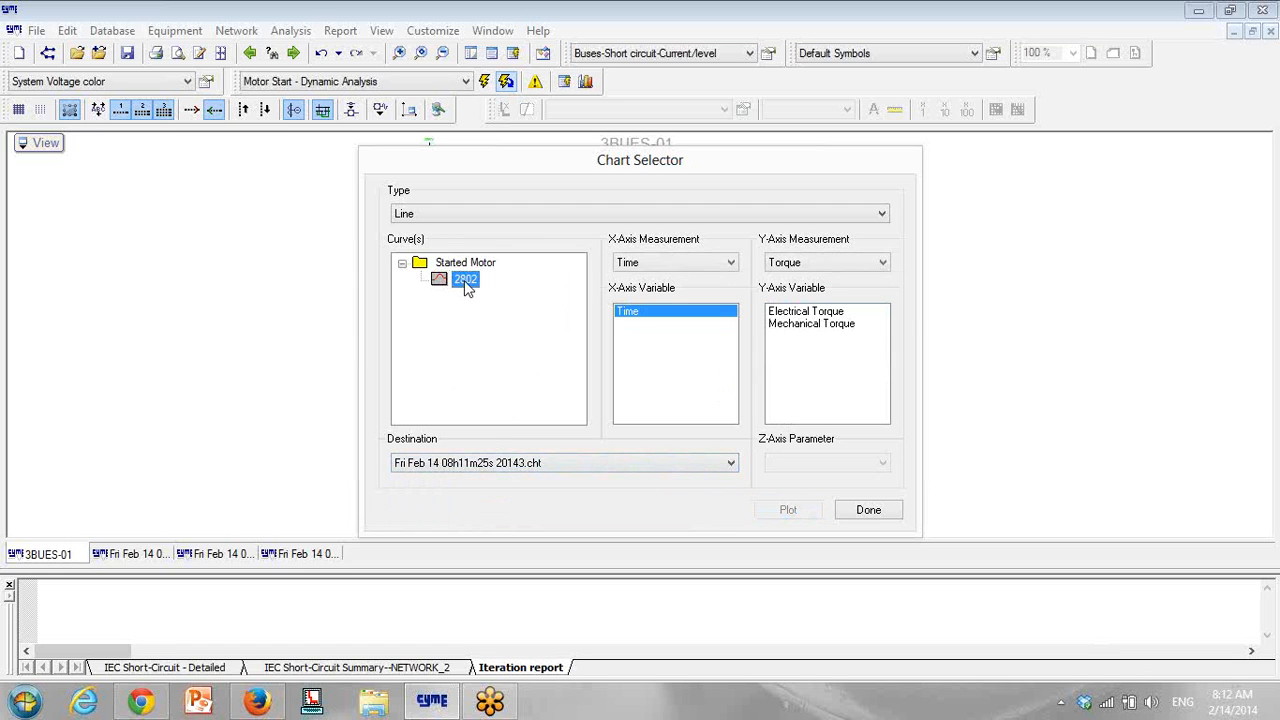
{"action": "left_click_drag", "start_coordinate": [803, 314], "coordinate": [808, 327]}
{"action": "left_click", "coordinate": [788, 514]}
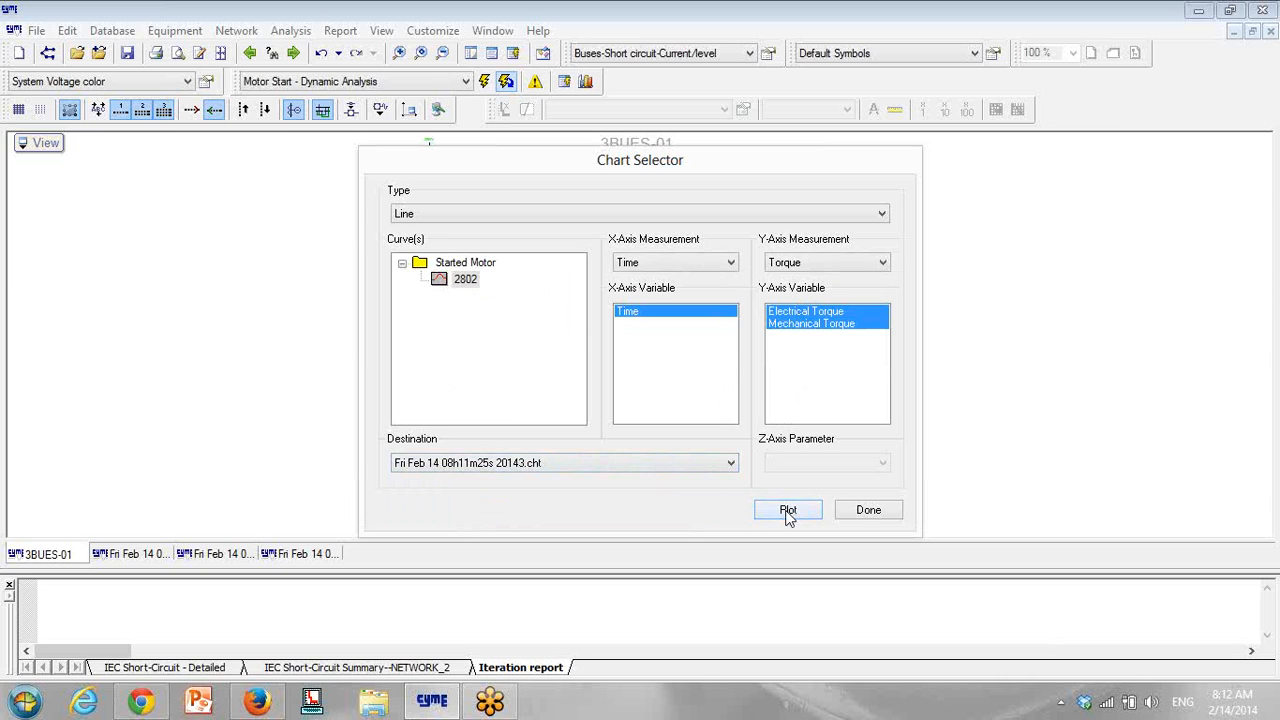
{"action": "left_click", "coordinate": [869, 510]}
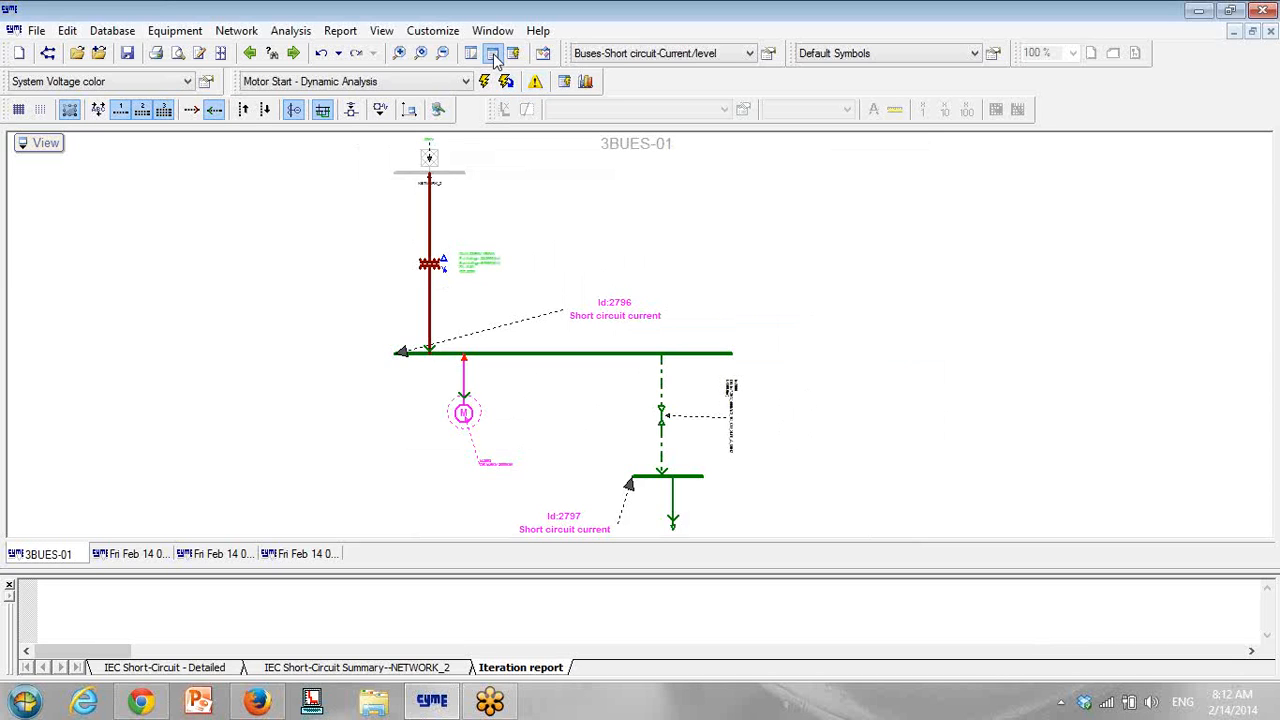
Step: Hide the report pane and set the first 2802 curve's line colour to blue in the voltage chart 20141.cht
{"action": "left_click", "coordinate": [492, 53]}
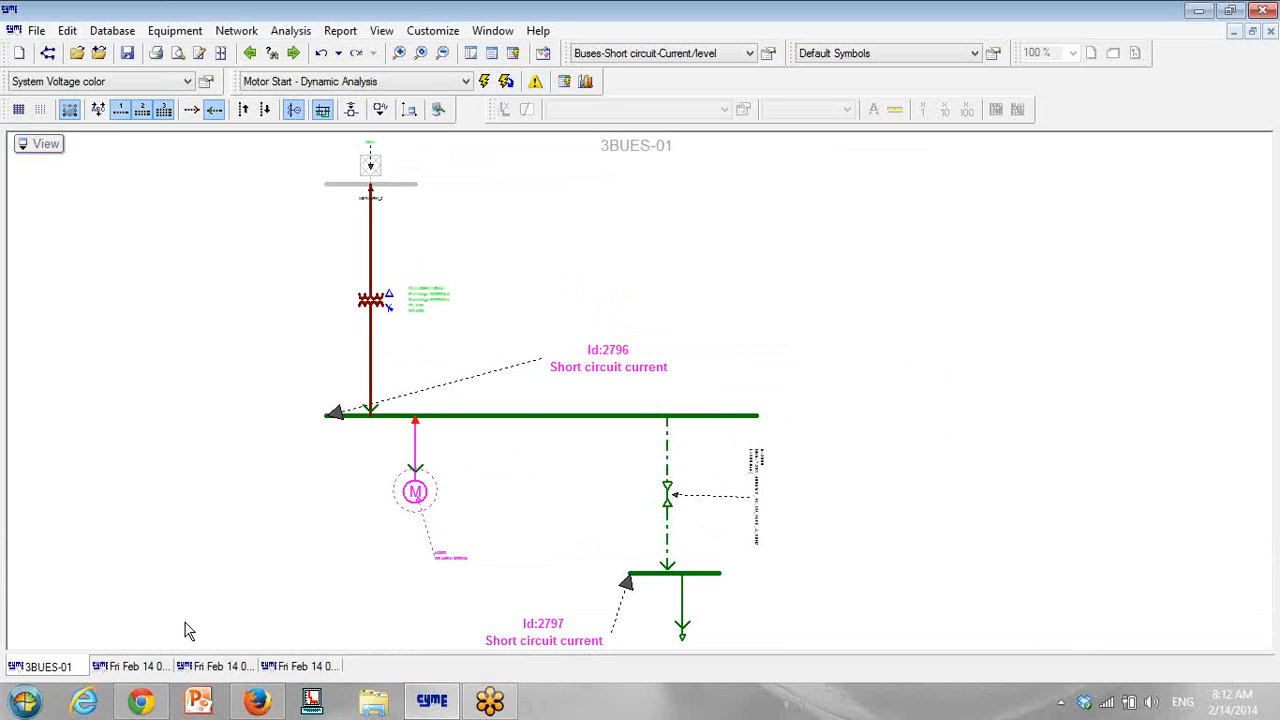
{"action": "left_click", "coordinate": [137, 666]}
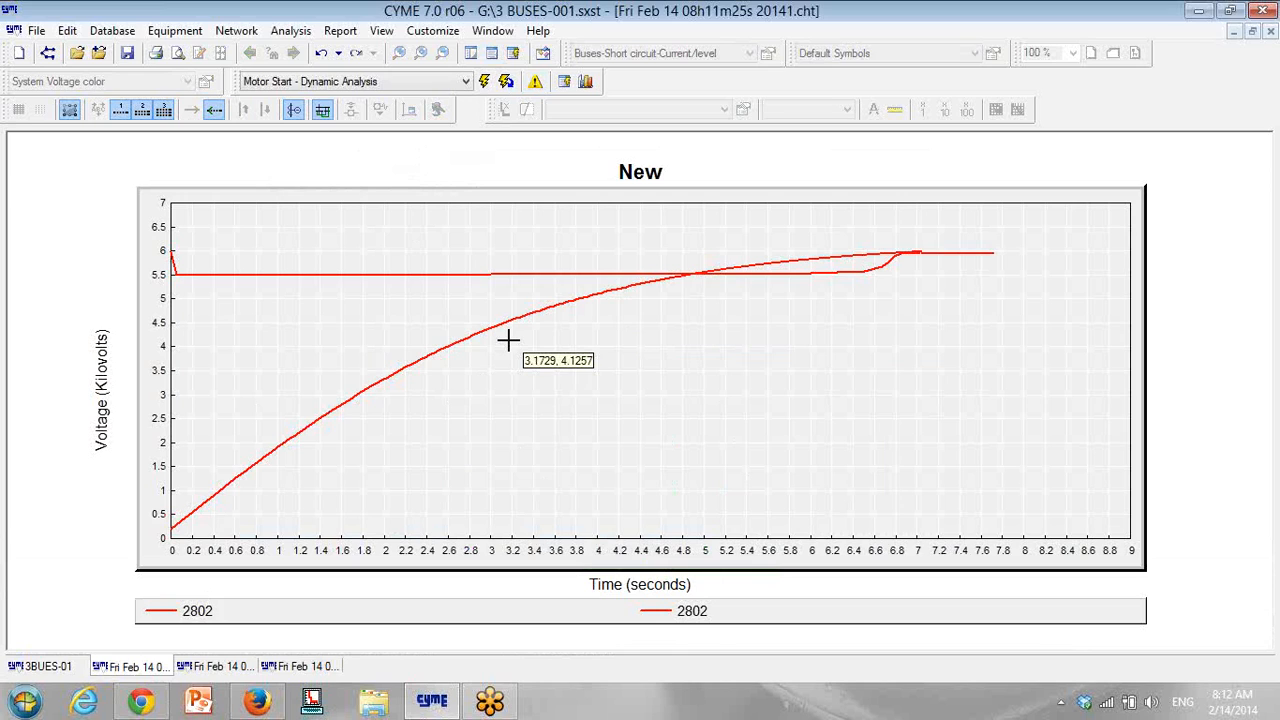
{"action": "right_click", "coordinate": [561, 258]}
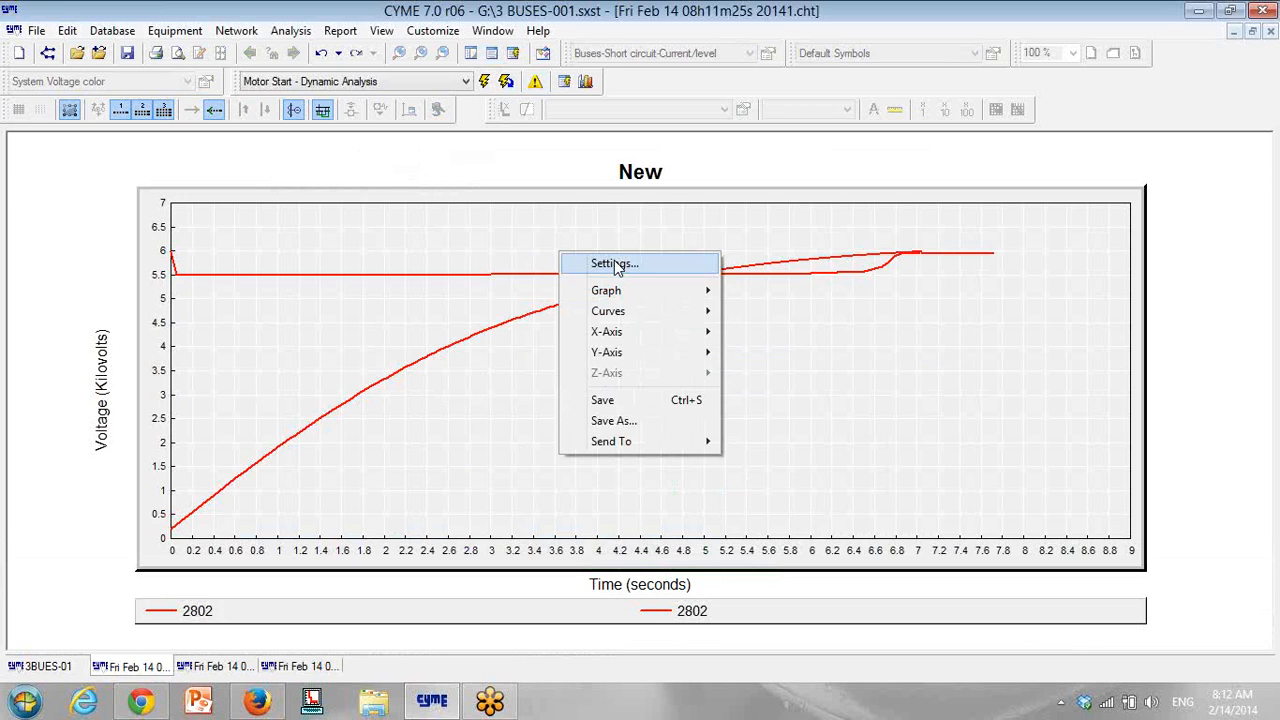
{"action": "left_click", "coordinate": [614, 264]}
{"action": "double_click", "coordinate": [489, 352]}
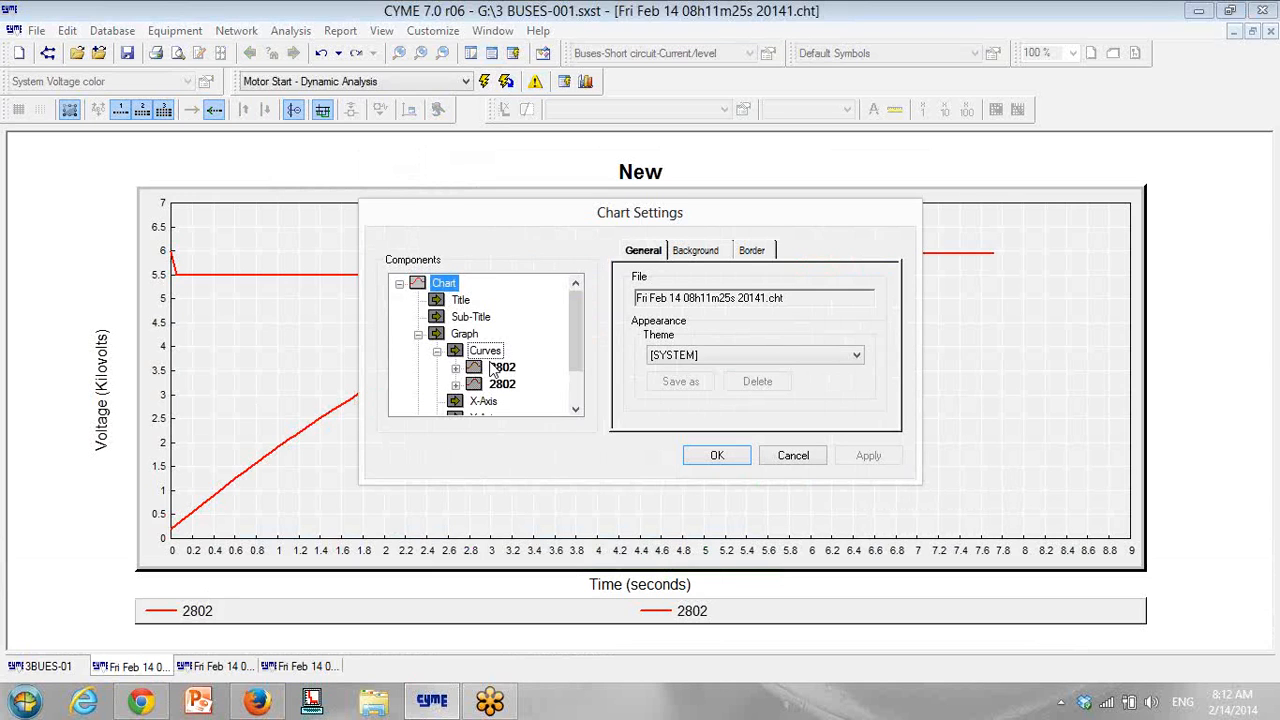
{"action": "left_click", "coordinate": [495, 368]}
{"action": "left_click", "coordinate": [681, 250]}
{"action": "left_click", "coordinate": [646, 369]}
{"action": "left_click", "coordinate": [840, 456]}
{"action": "left_click_drag", "start_coordinate": [721, 212], "coordinate": [927, 327]}
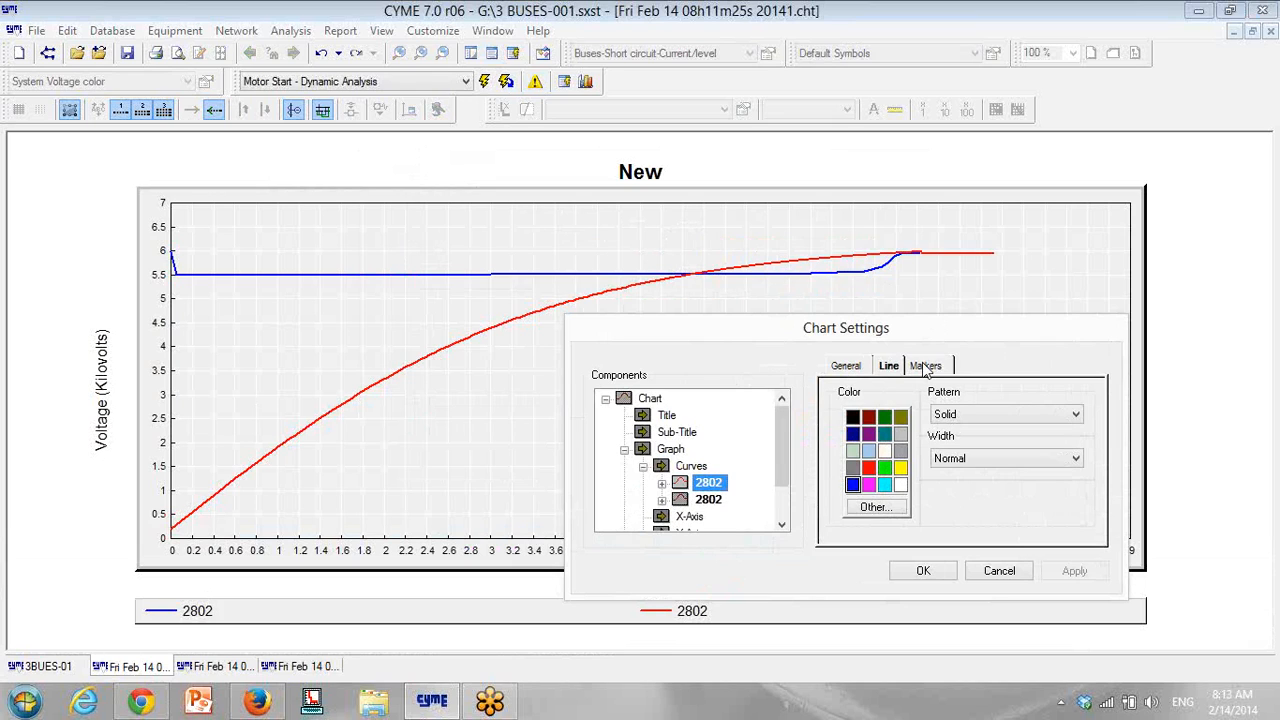
Step: Set the style of the voltage chart's curves to Lines with markers
{"action": "left_click", "coordinate": [700, 466]}
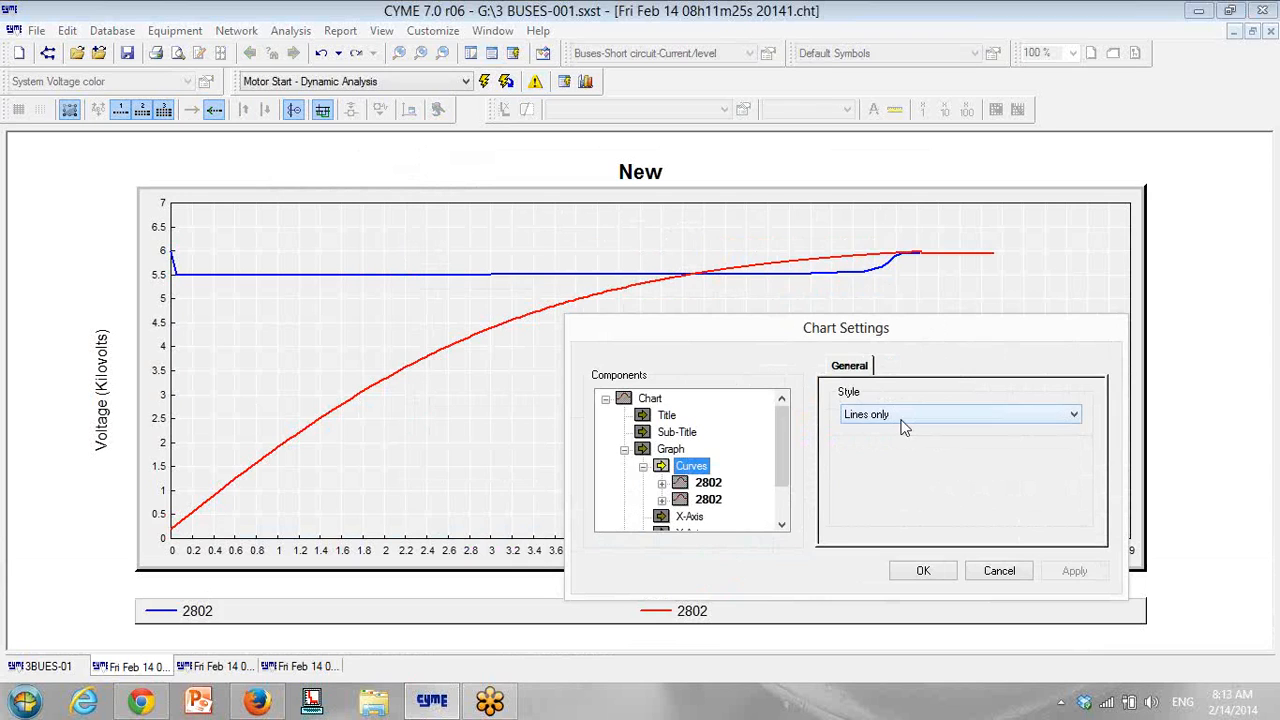
{"action": "left_click", "coordinate": [903, 420]}
{"action": "left_click", "coordinate": [900, 431]}
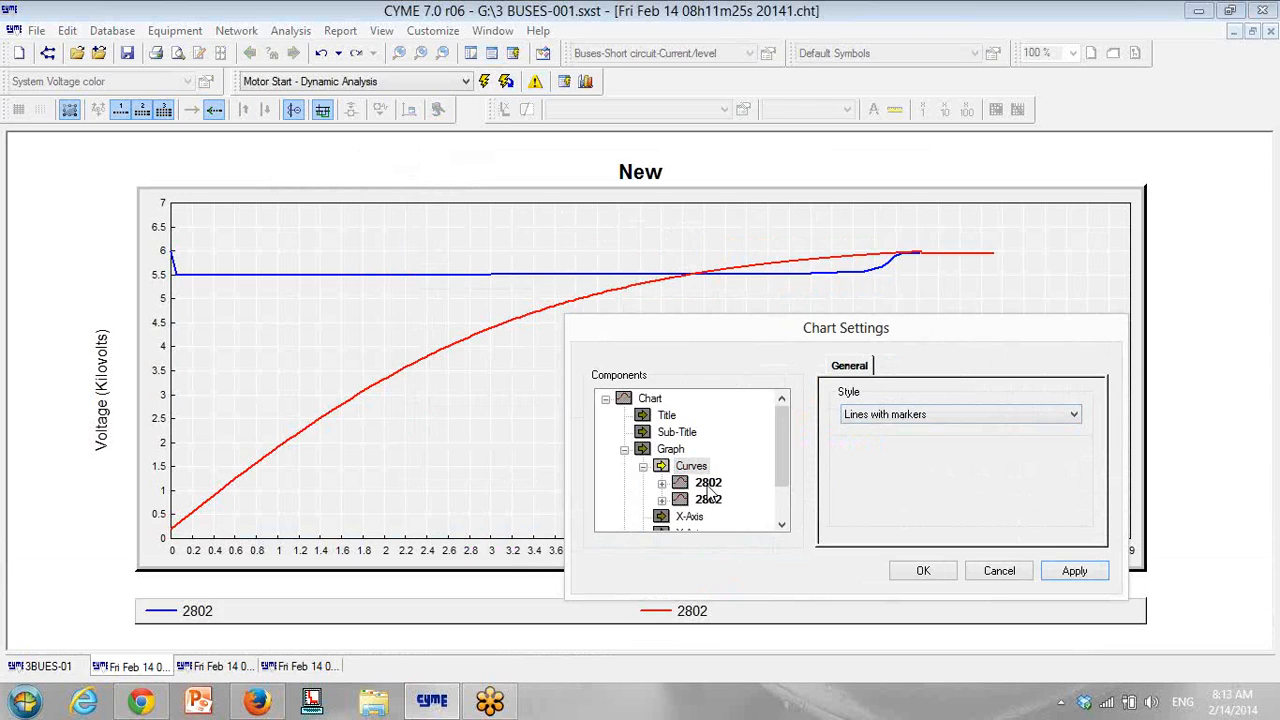
Step: Check the first 2802 curve's line and marker settings, set the second curve's marker colour to blue and apply the chart settings
{"action": "left_click", "coordinate": [708, 483]}
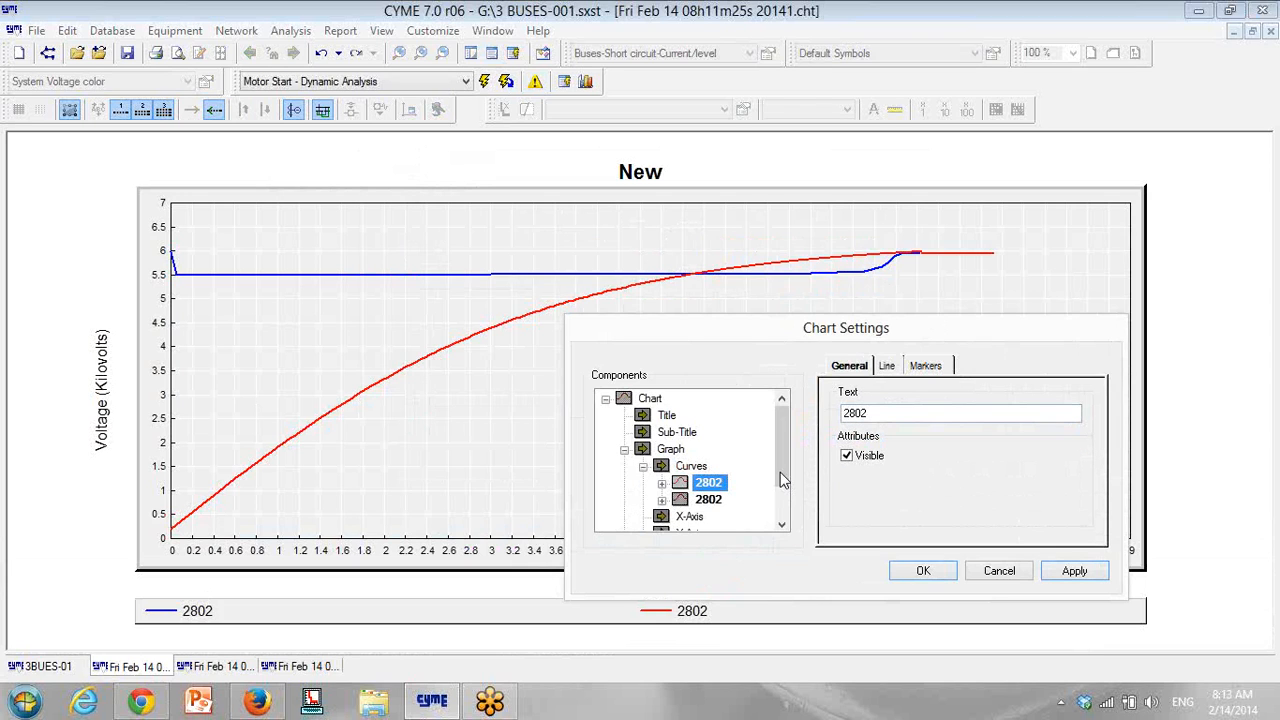
{"action": "left_click", "coordinate": [888, 366]}
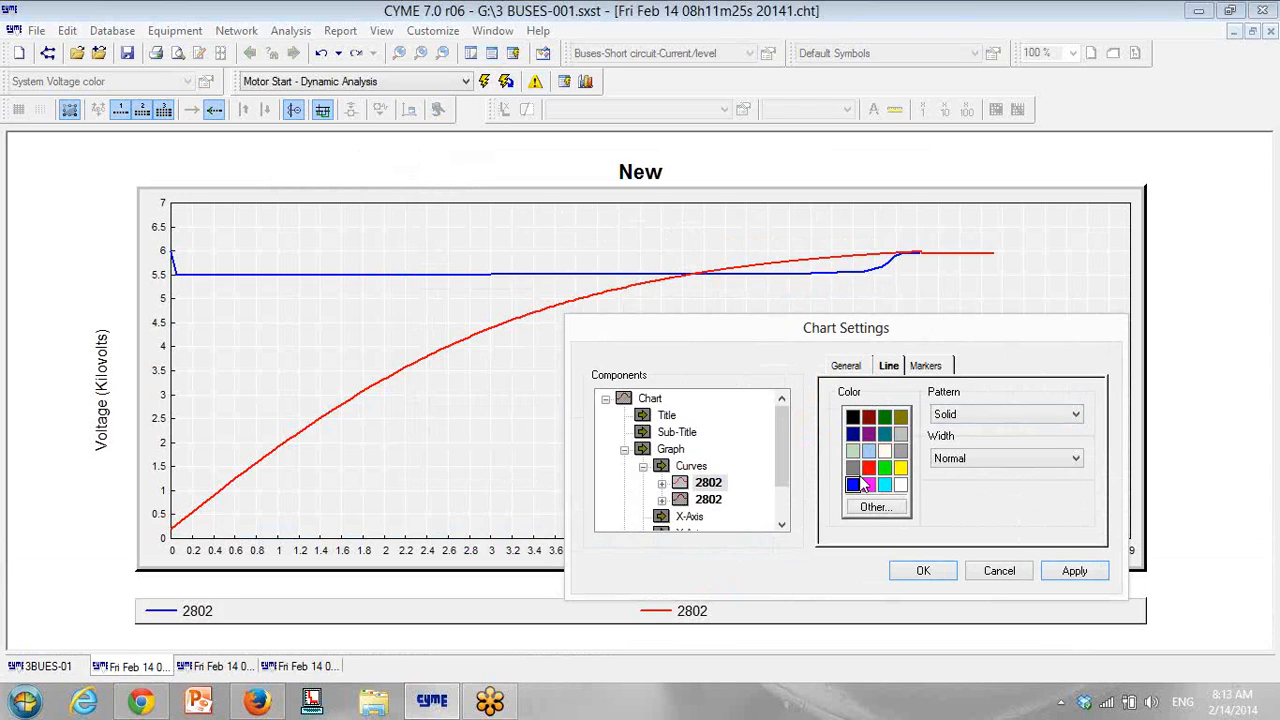
{"action": "left_click", "coordinate": [927, 366]}
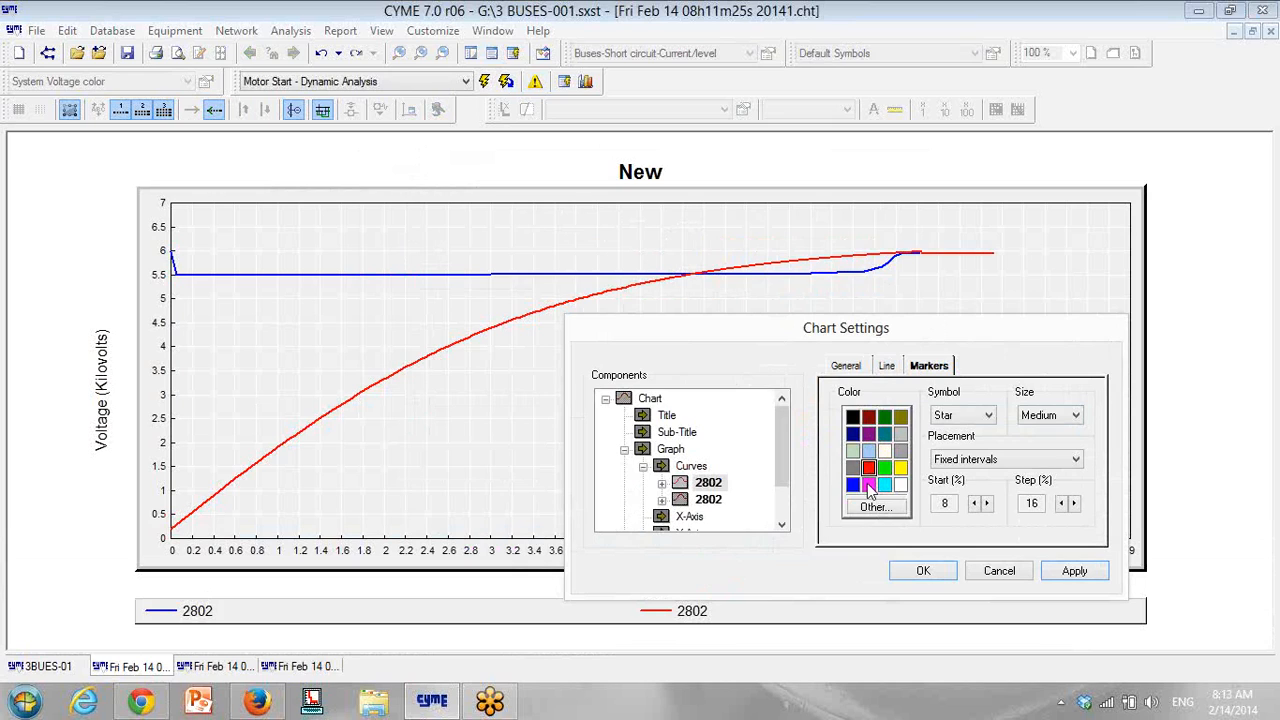
{"action": "left_click", "coordinate": [710, 503]}
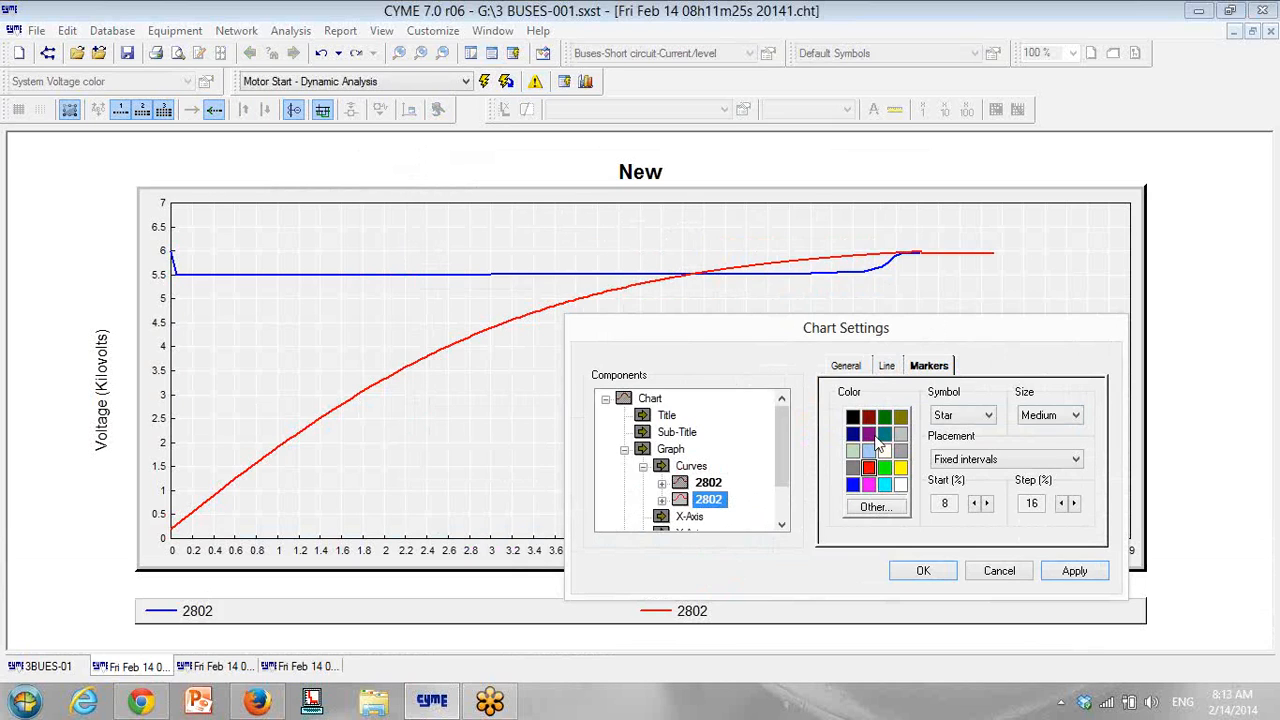
{"action": "left_click", "coordinate": [886, 366]}
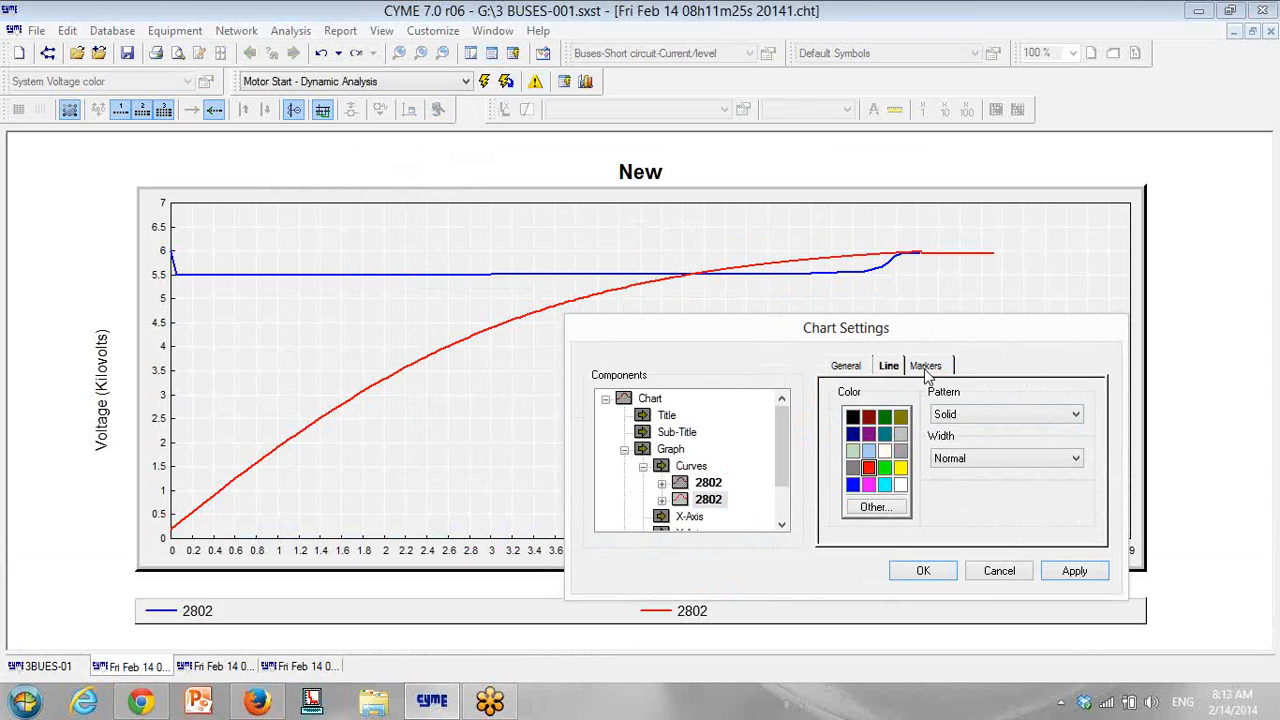
{"action": "key", "text": "ctrl+Tab"}
{"action": "left_click", "coordinate": [852, 484]}
{"action": "left_click", "coordinate": [1074, 570]}
{"action": "left_click", "coordinate": [923, 571]}
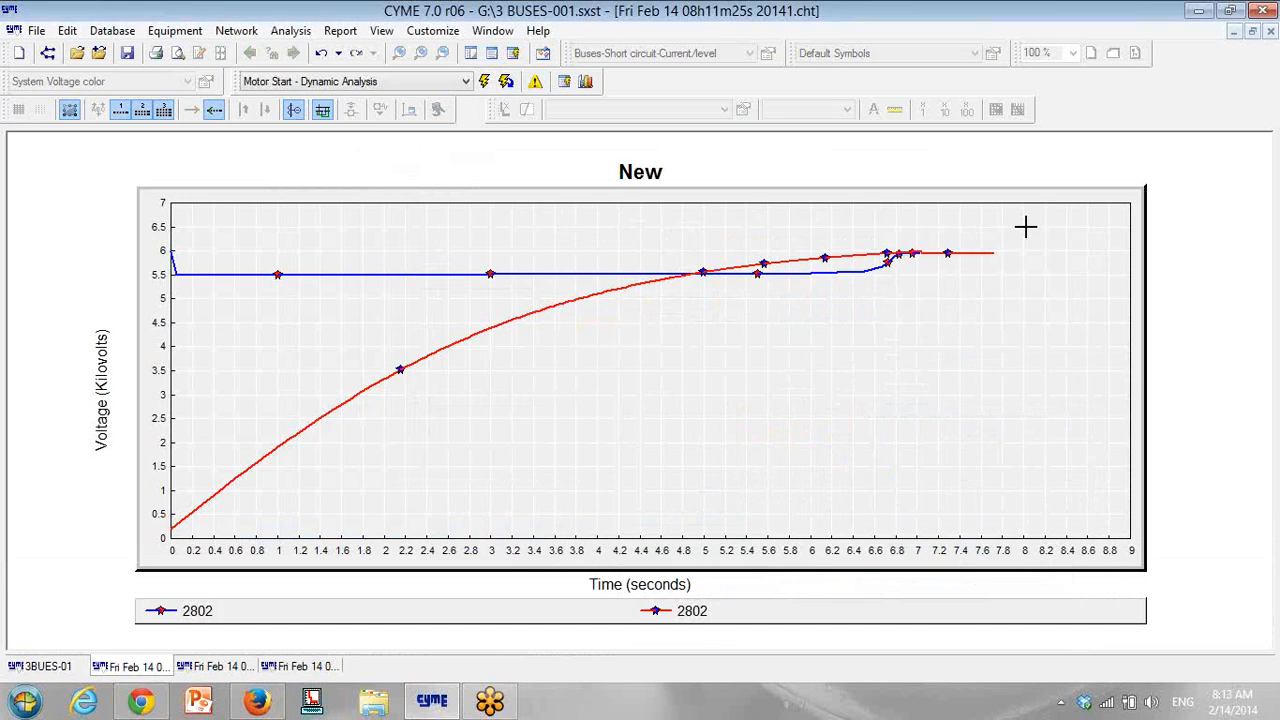
Step: Switch the voltage chart's Y-axis unit to per unit on a 6 kV base and fit the graph to its curves
{"action": "left_click_drag", "start_coordinate": [1025, 228], "coordinate": [652, 310]}
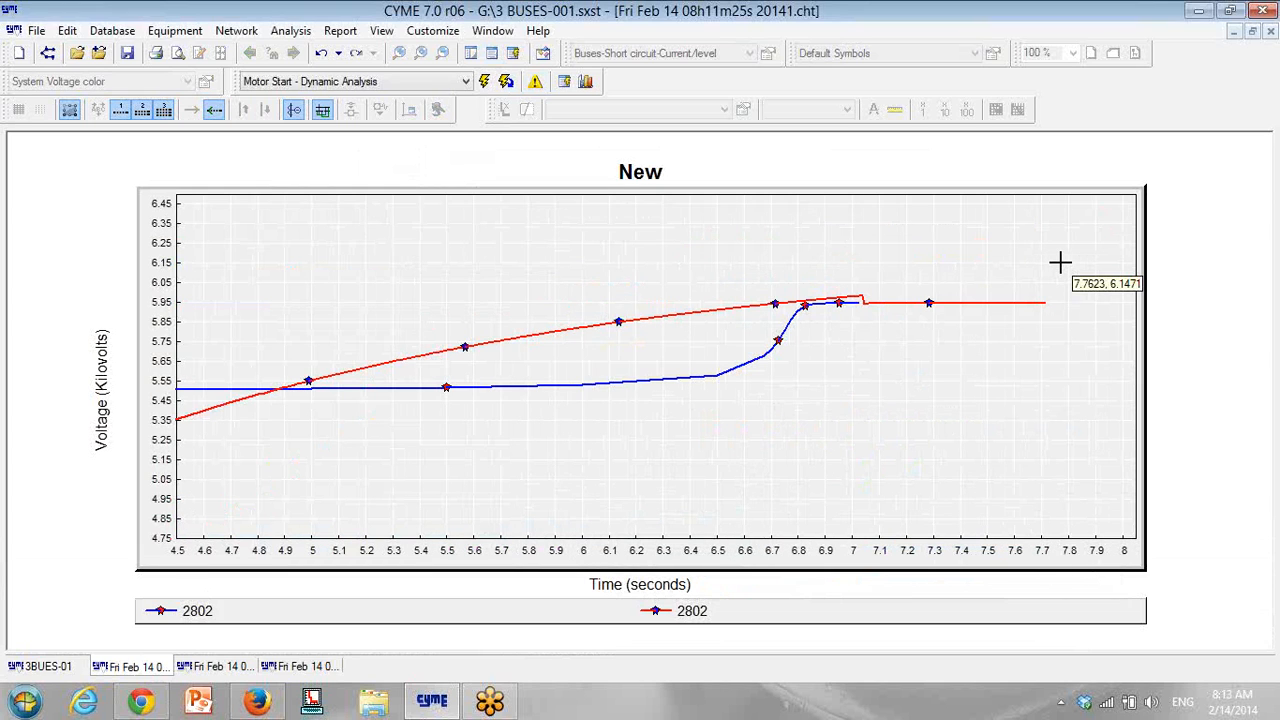
{"action": "left_click_drag", "start_coordinate": [863, 364], "coordinate": [306, 432]}
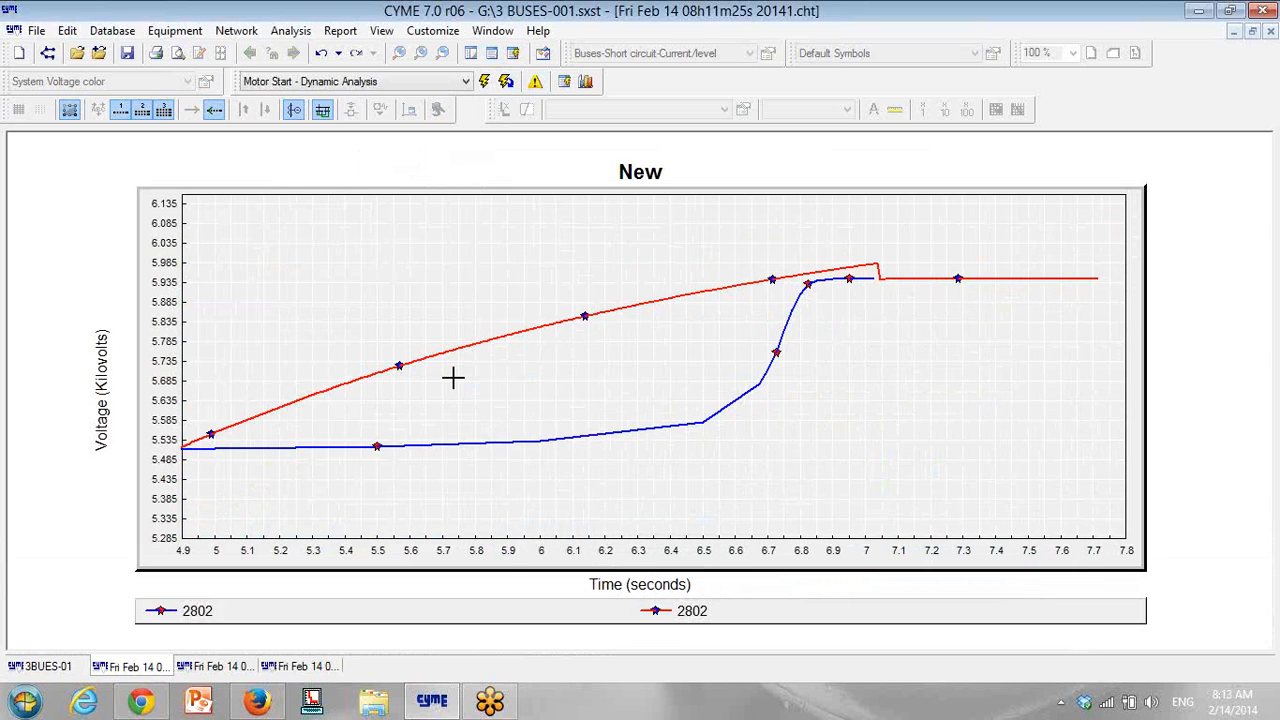
{"action": "right_click", "coordinate": [222, 316]}
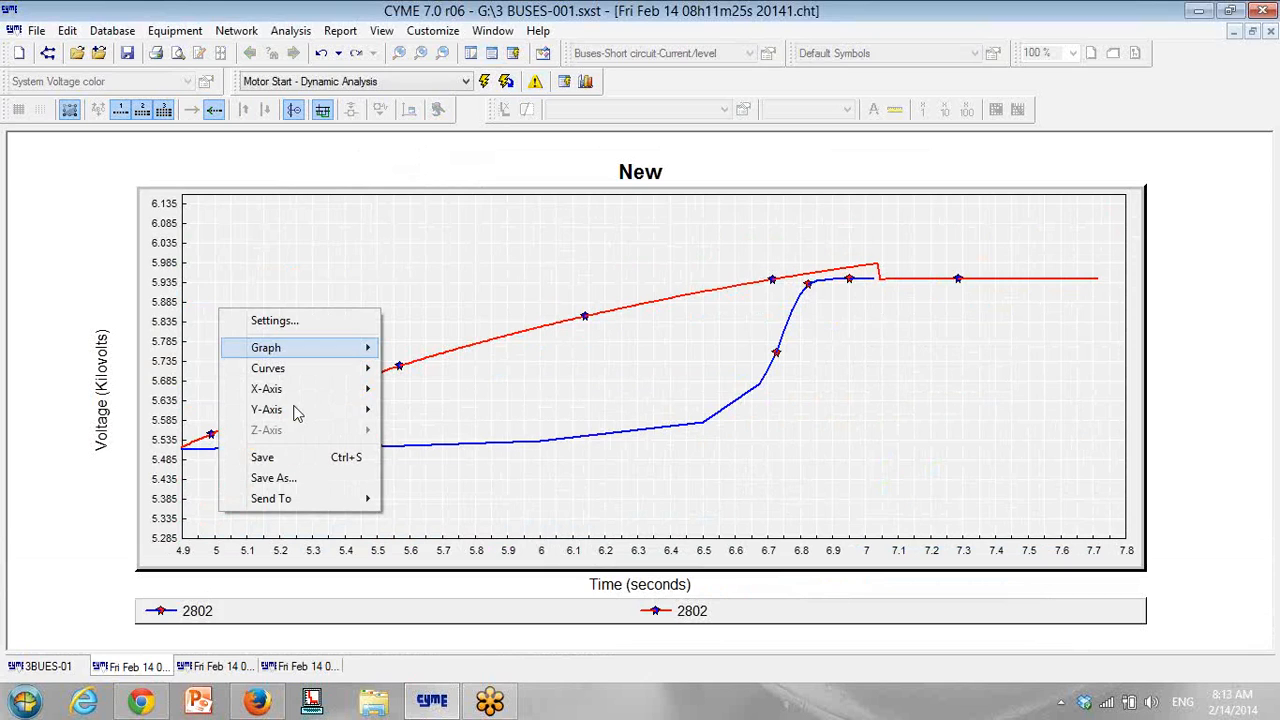
{"action": "mouse_move", "coordinate": [308, 417]}
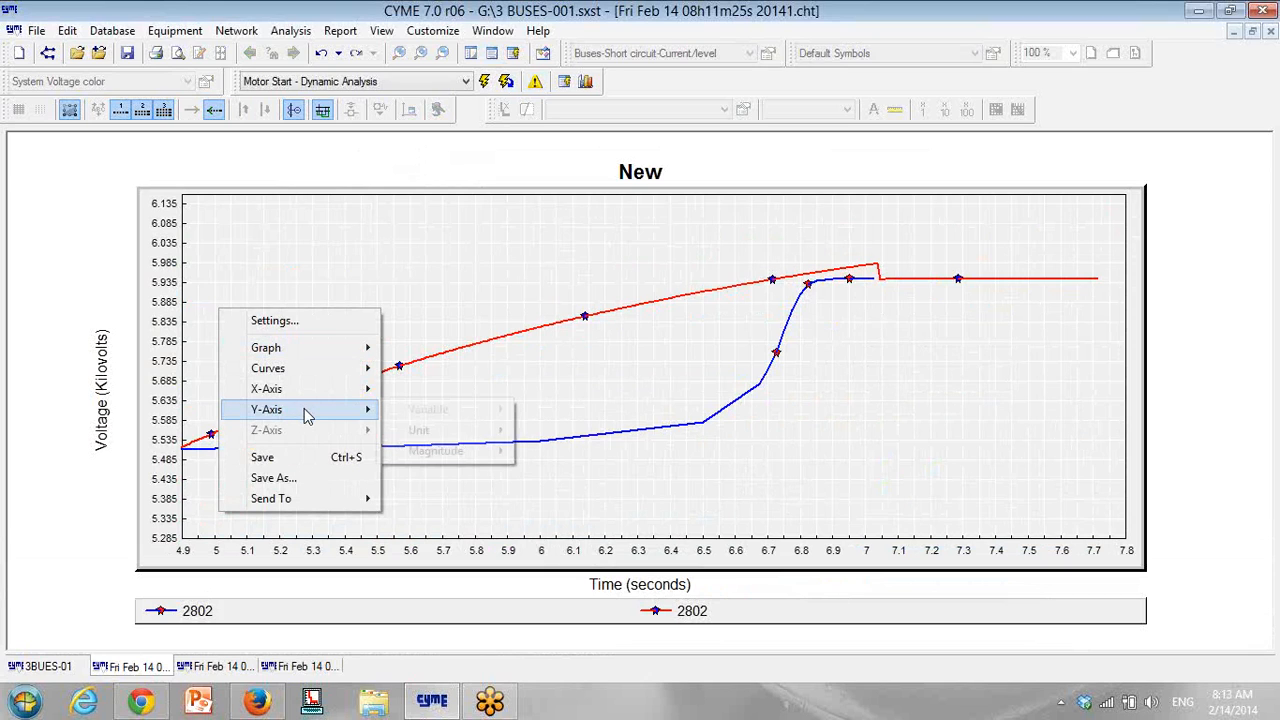
{"action": "left_click", "coordinate": [573, 451]}
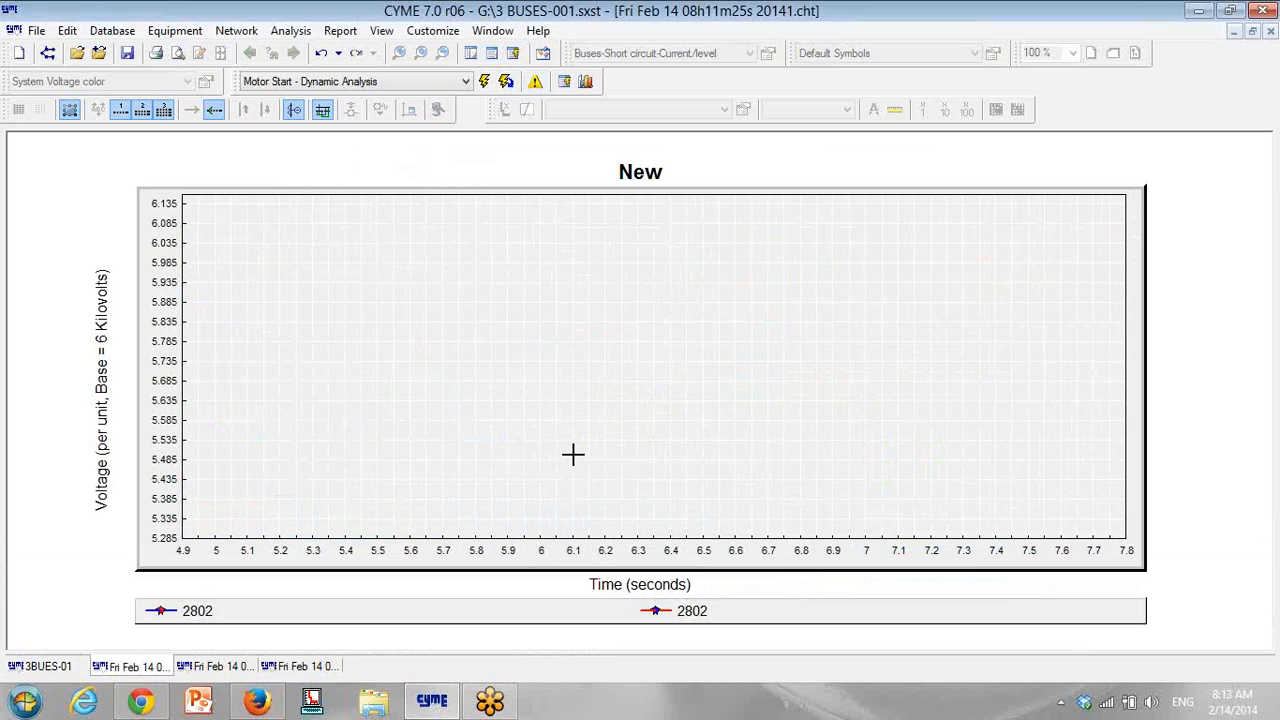
{"action": "right_click", "coordinate": [351, 349]}
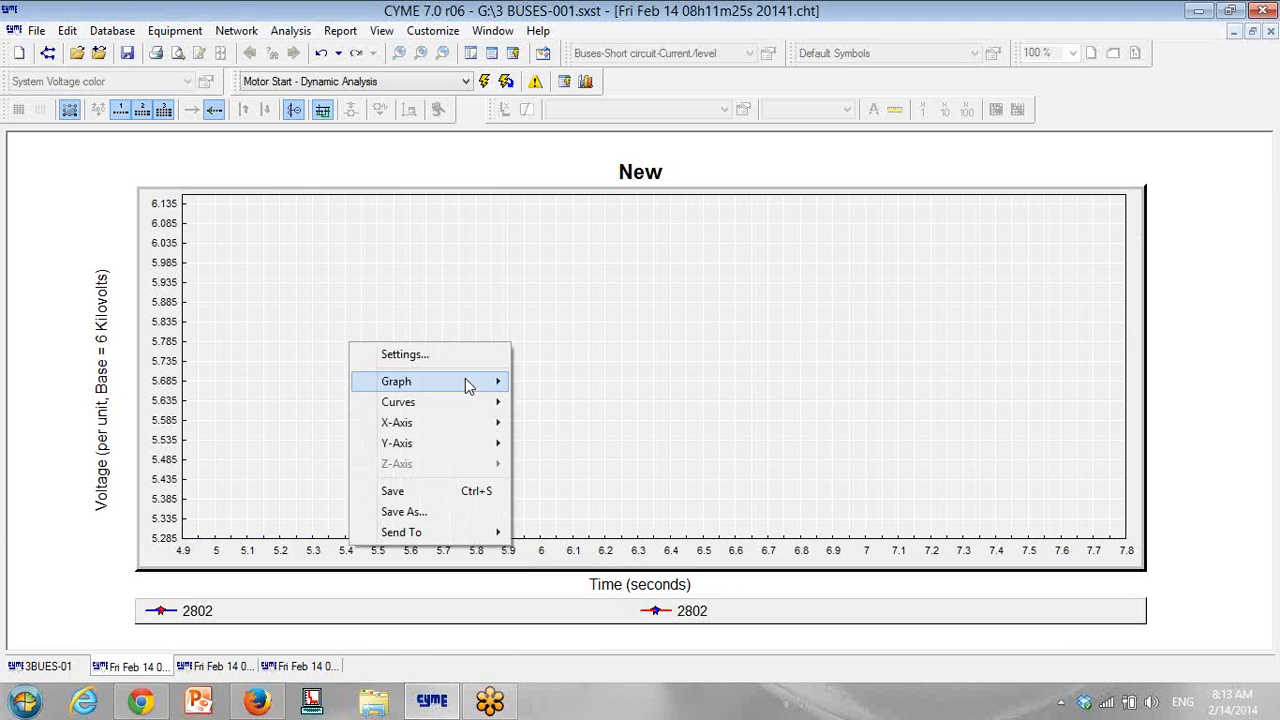
{"action": "mouse_move", "coordinate": [466, 383]}
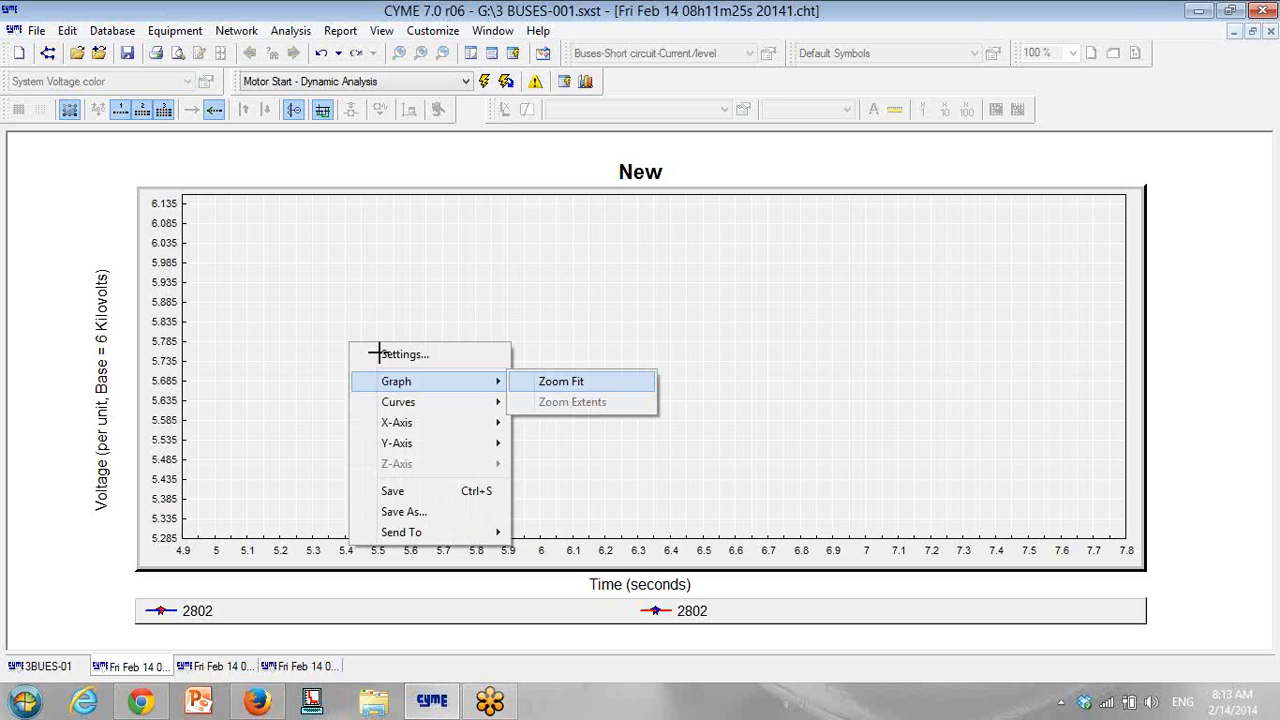
{"action": "left_click", "coordinate": [561, 381]}
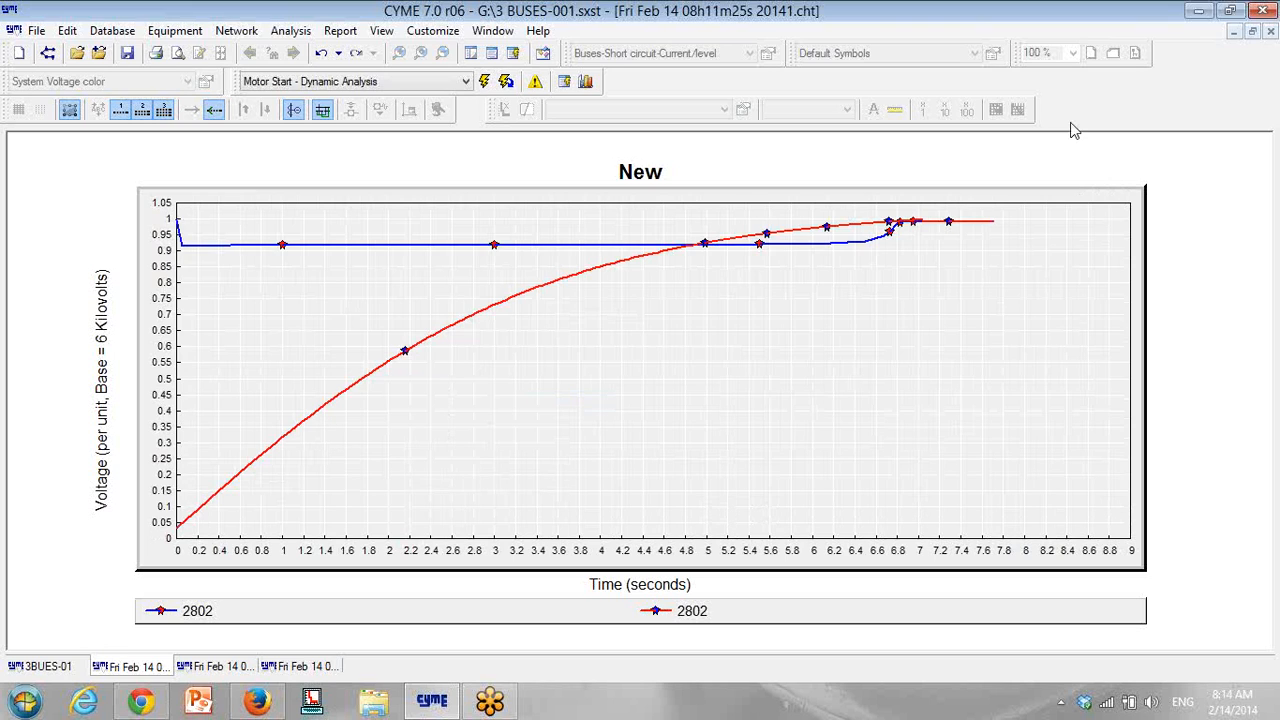
Step: Close the motor starting charts without saving their changes and return to the 3BUES-01 diagram
{"action": "left_click", "coordinate": [495, 31]}
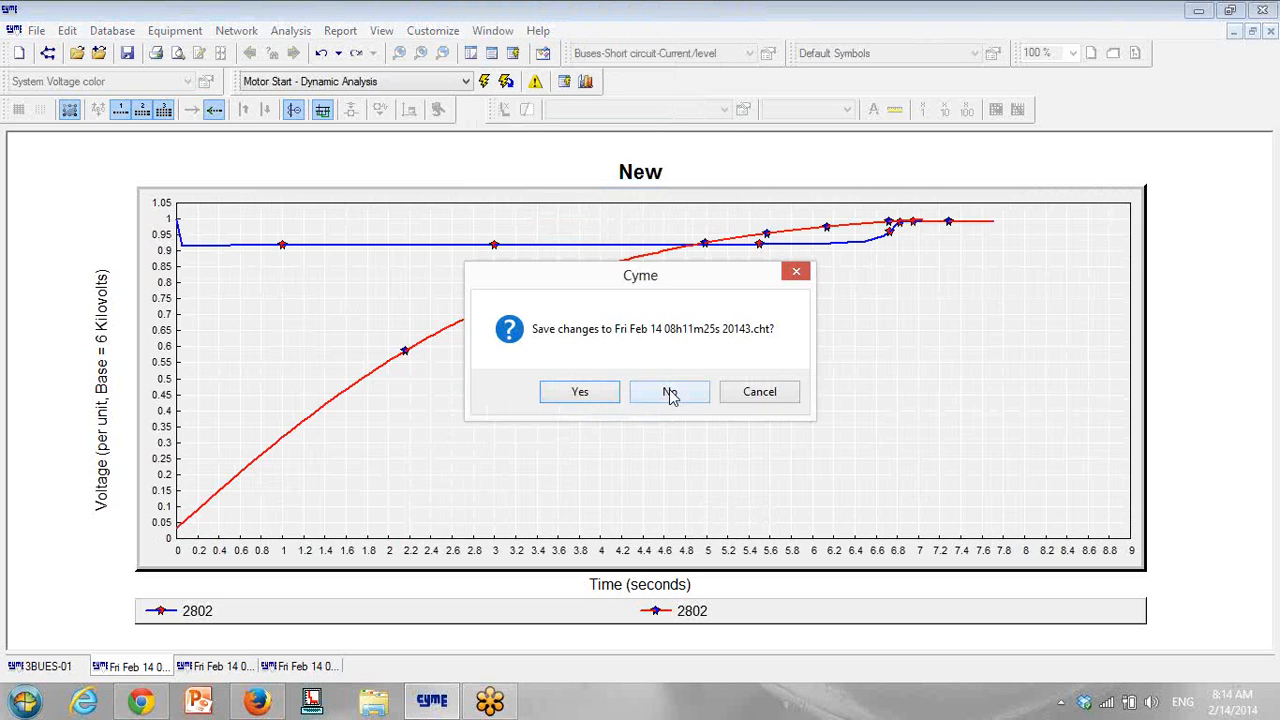
{"action": "left_click", "coordinate": [669, 393]}
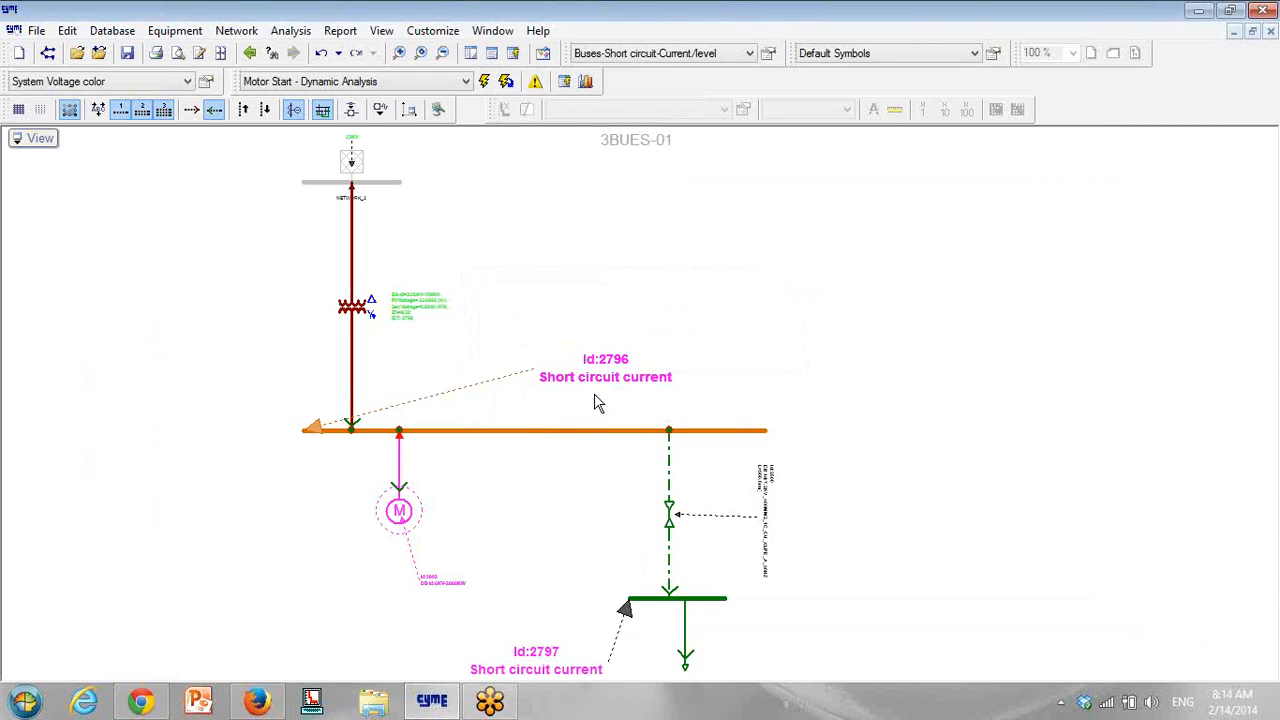
Step: Move the motor further down from bus 2796 and insert a Variable Frequency Drive followed by a default cable into its connection
{"action": "left_click_drag", "start_coordinate": [418, 410], "coordinate": [412, 578]}
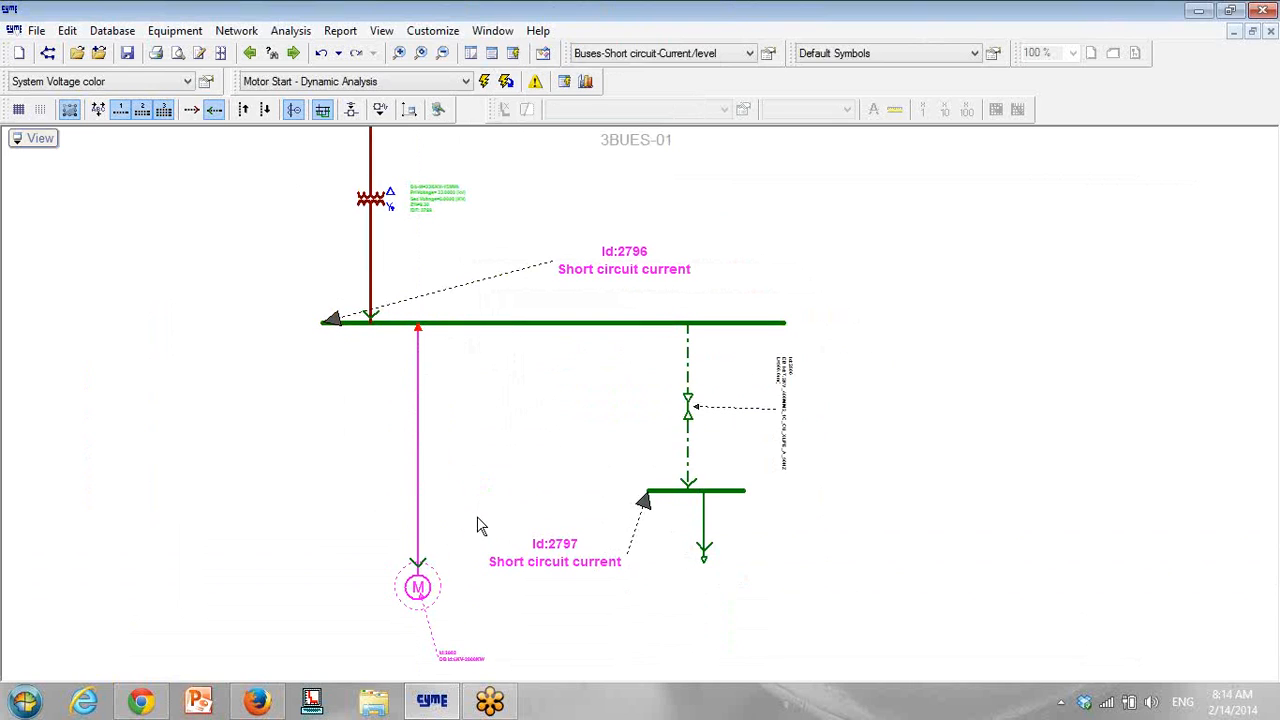
{"action": "left_click", "coordinate": [472, 56]}
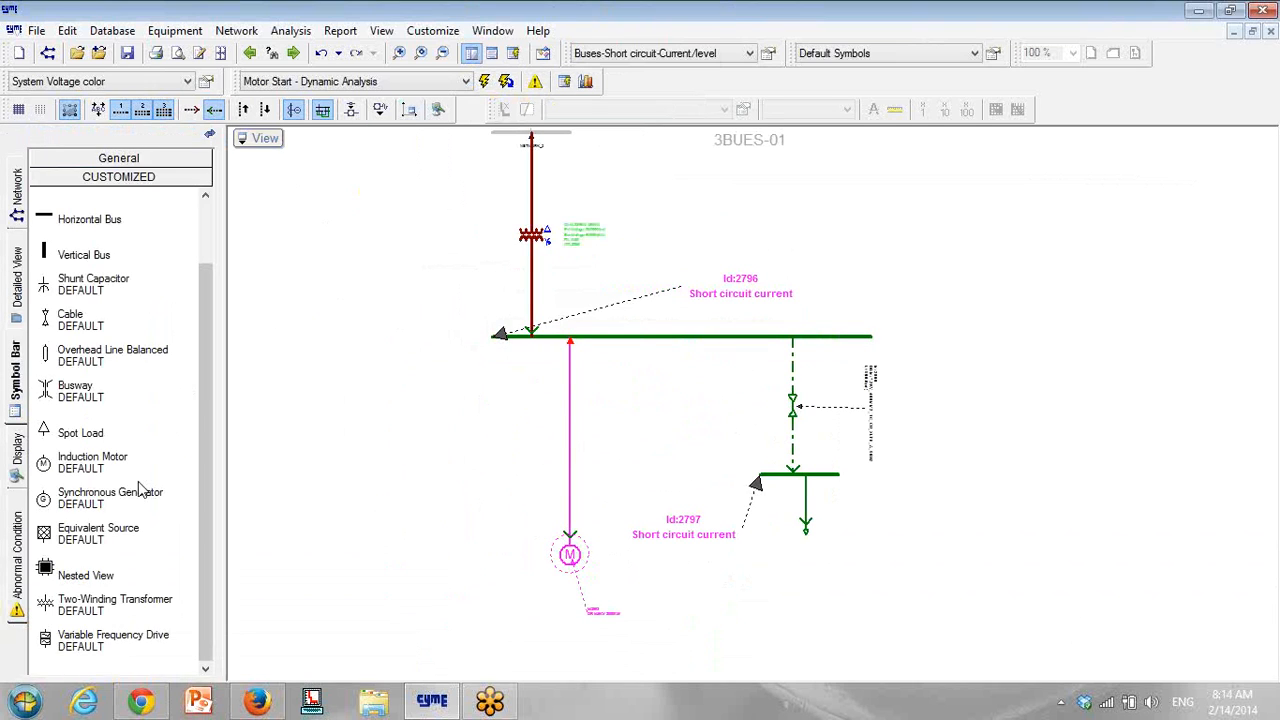
{"action": "left_click_drag", "start_coordinate": [48, 640], "coordinate": [575, 375]}
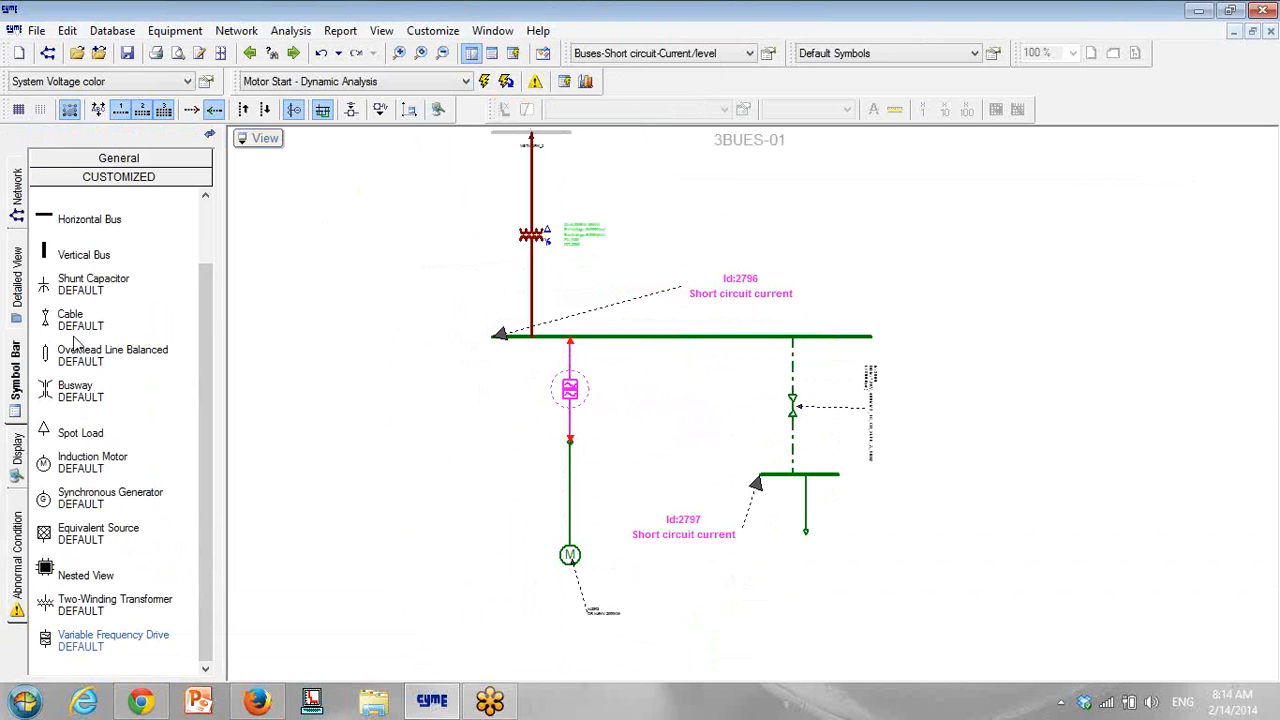
{"action": "left_click_drag", "start_coordinate": [70, 322], "coordinate": [569, 470]}
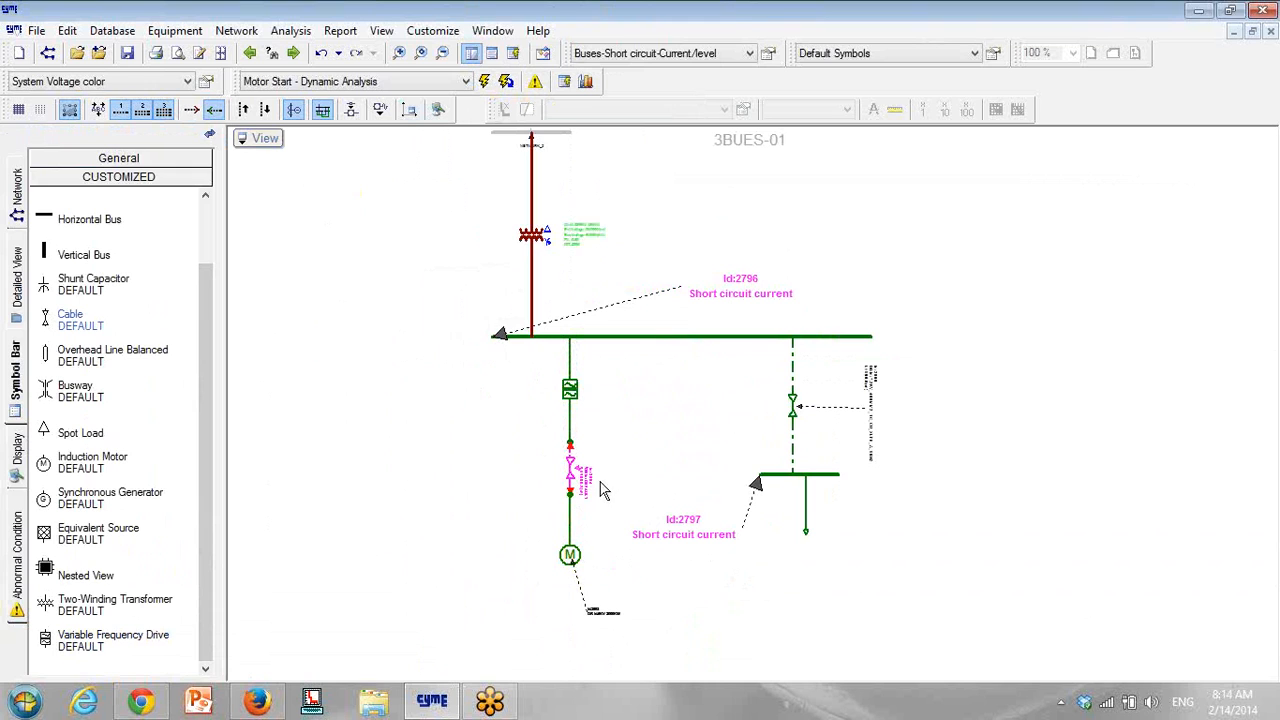
Step: Select the cable and motor below the Variable Frequency Drive and stretch the group downward
{"action": "left_click_drag", "start_coordinate": [623, 417], "coordinate": [503, 611]}
{"action": "scroll", "coordinate": [605, 470], "scroll_direction": "down", "scroll_amount": 2}
{"action": "scroll", "coordinate": [578, 482], "scroll_direction": "up", "scroll_amount": 1}
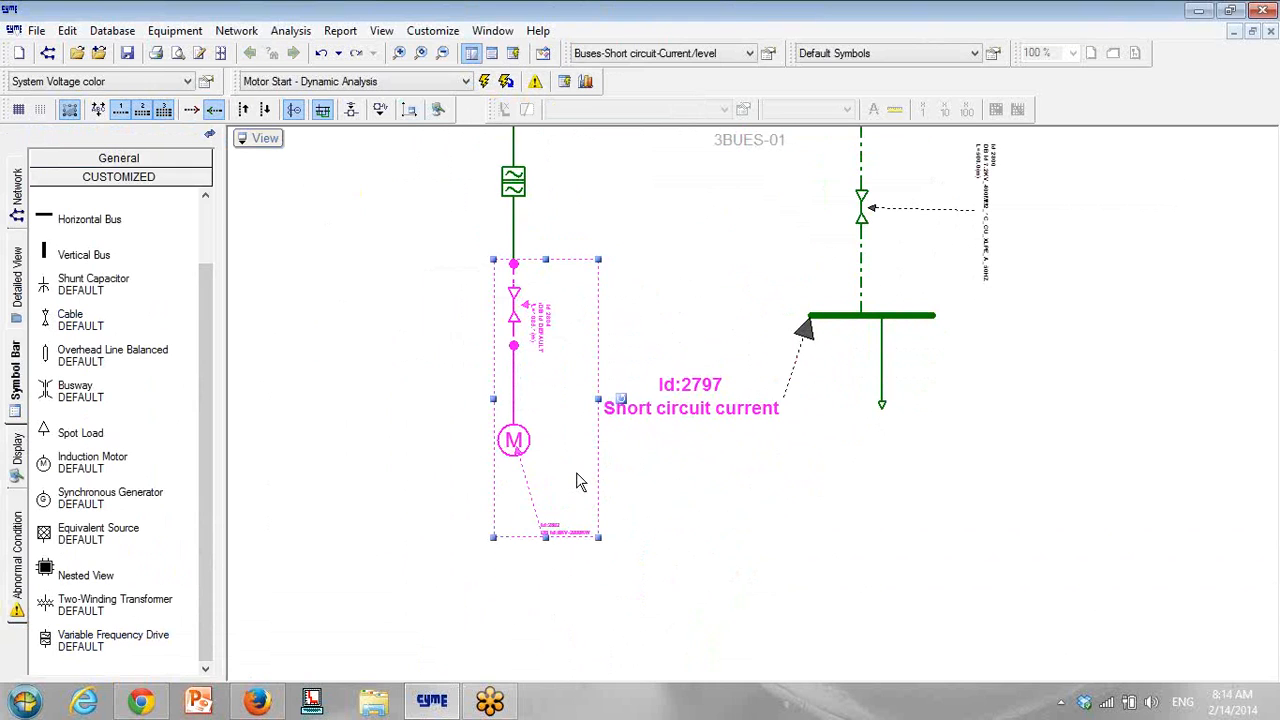
{"action": "left_click_drag", "start_coordinate": [547, 540], "coordinate": [551, 677]}
{"action": "left_click_drag", "start_coordinate": [546, 586], "coordinate": [549, 613]}
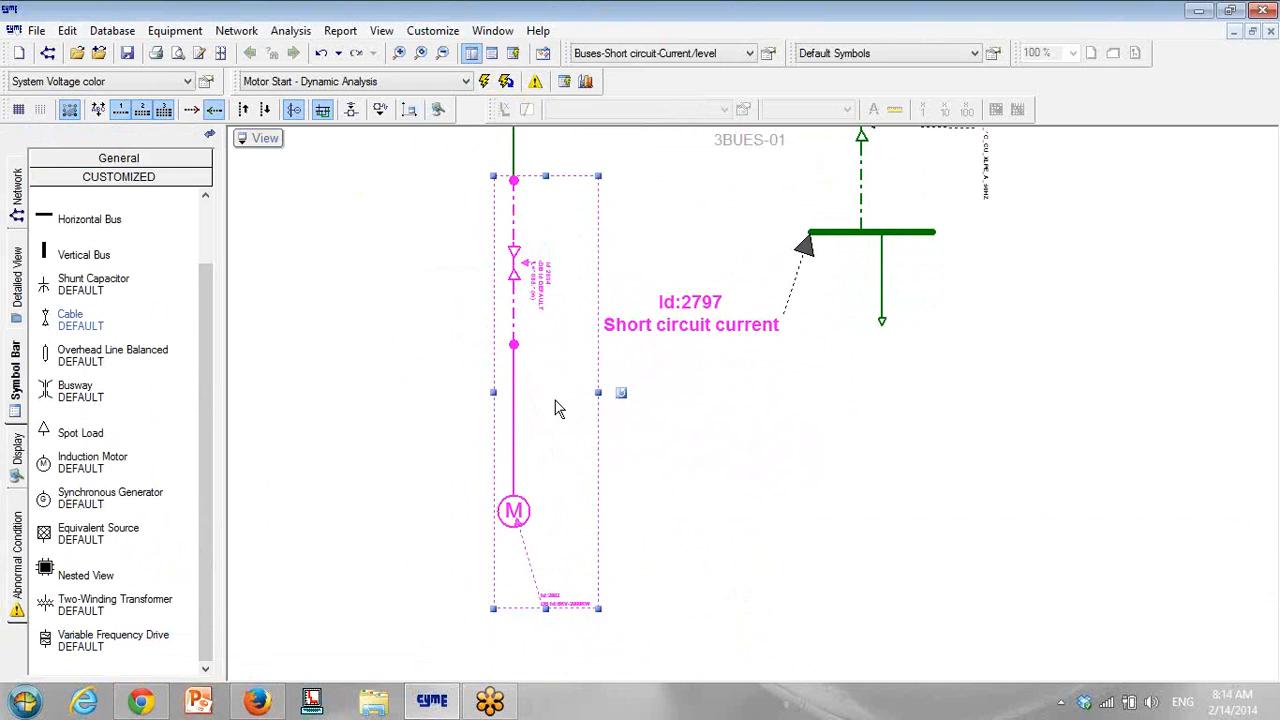
Step: Shorten the motor's connection below the new cable and move bus 2797's short-circuit label to the opposite side of its load
{"action": "left_click", "coordinate": [514, 345]}
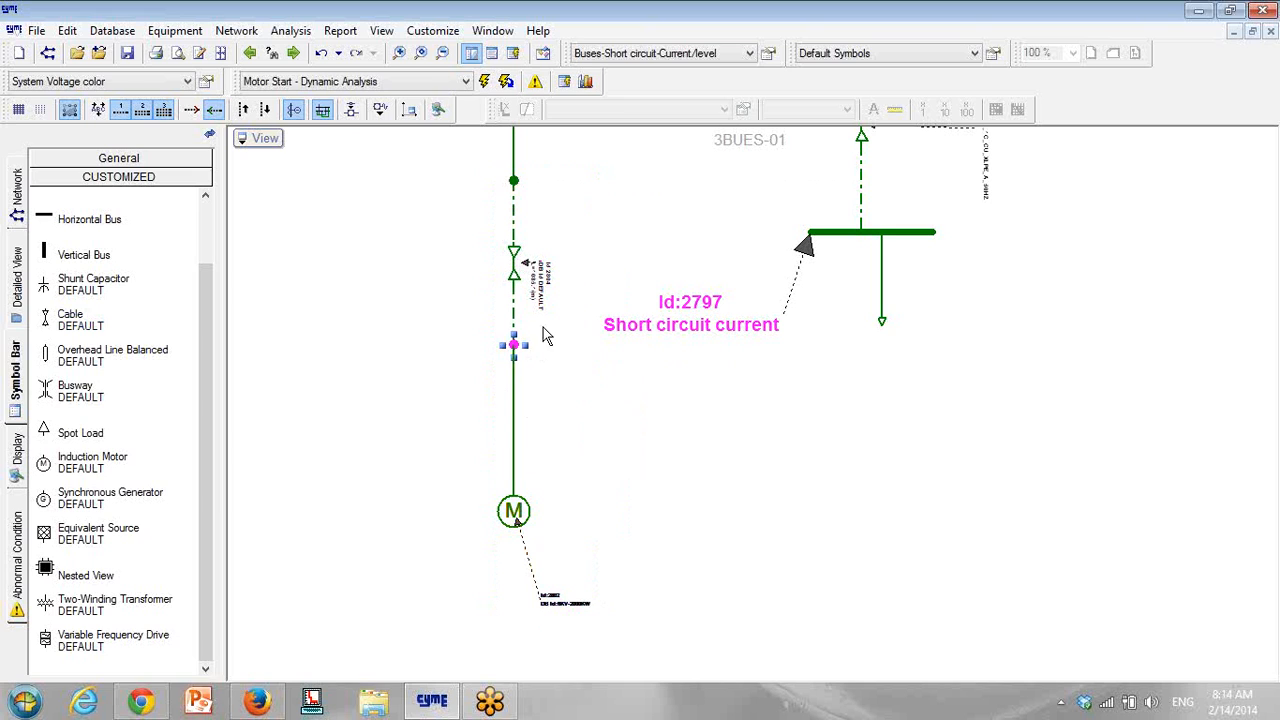
{"action": "left_click", "coordinate": [512, 428]}
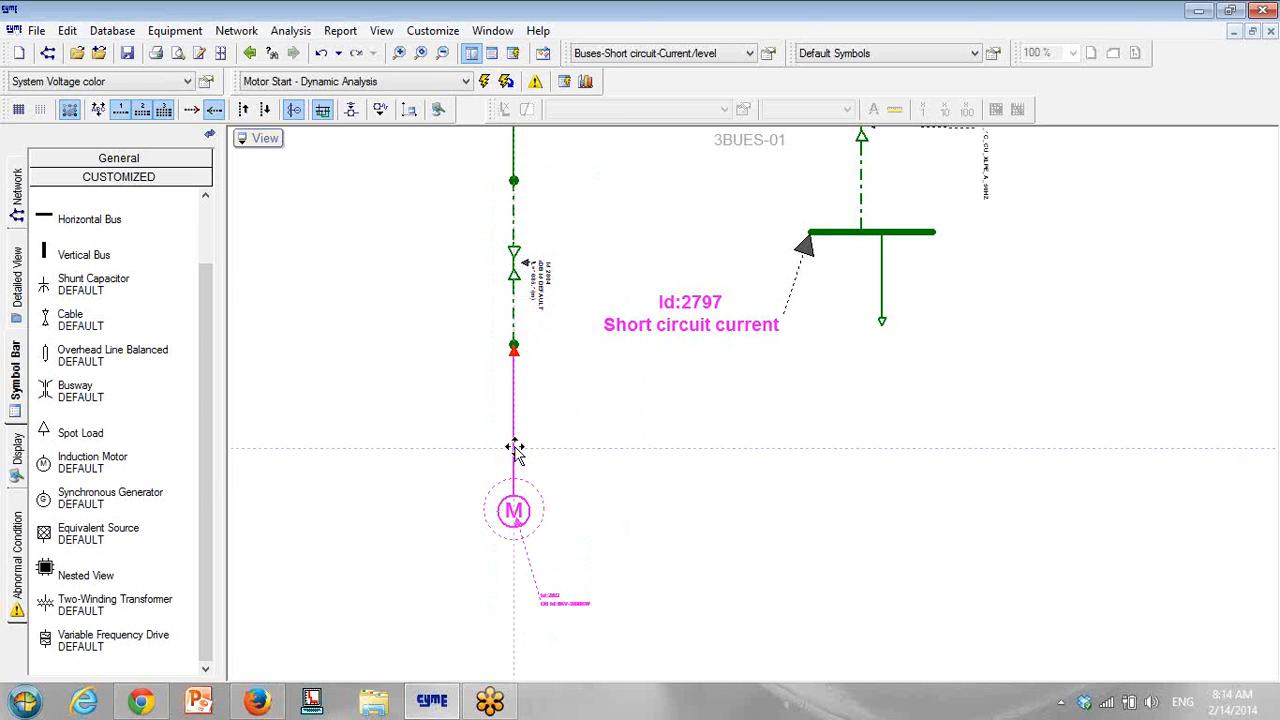
{"action": "scroll", "coordinate": [575, 299], "scroll_direction": "up", "scroll_amount": 3}
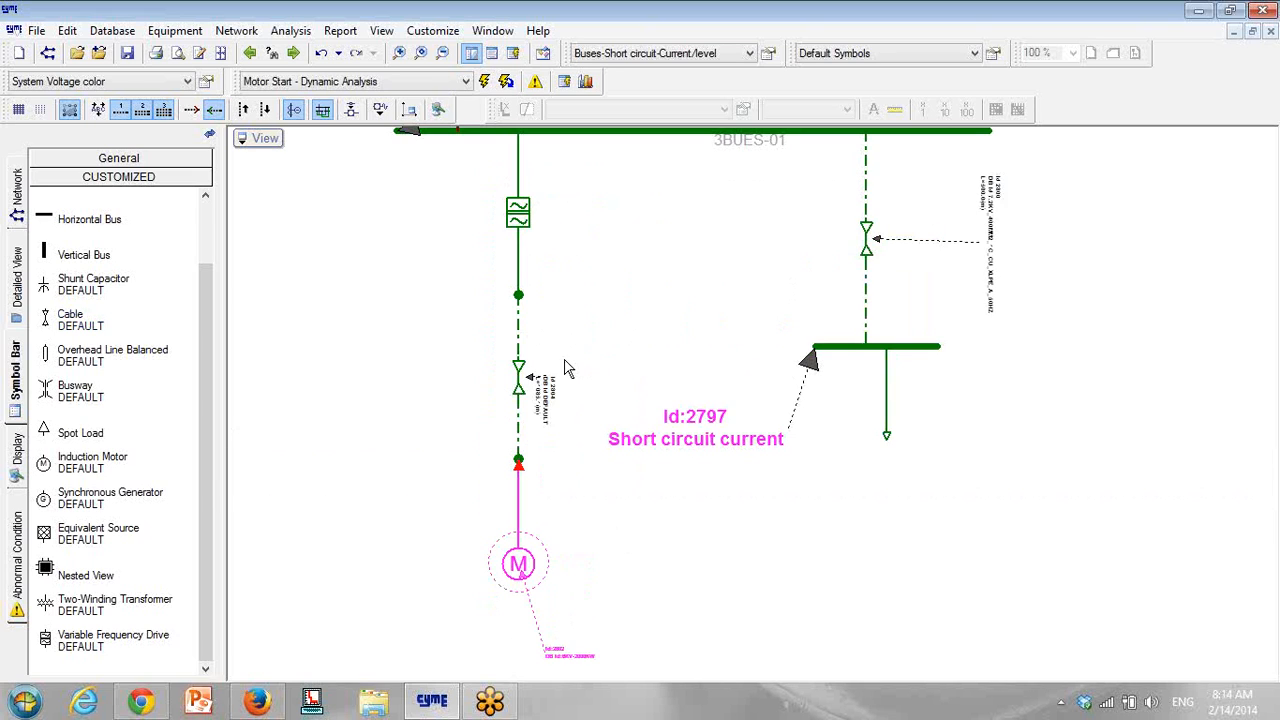
{"action": "left_click", "coordinate": [840, 347]}
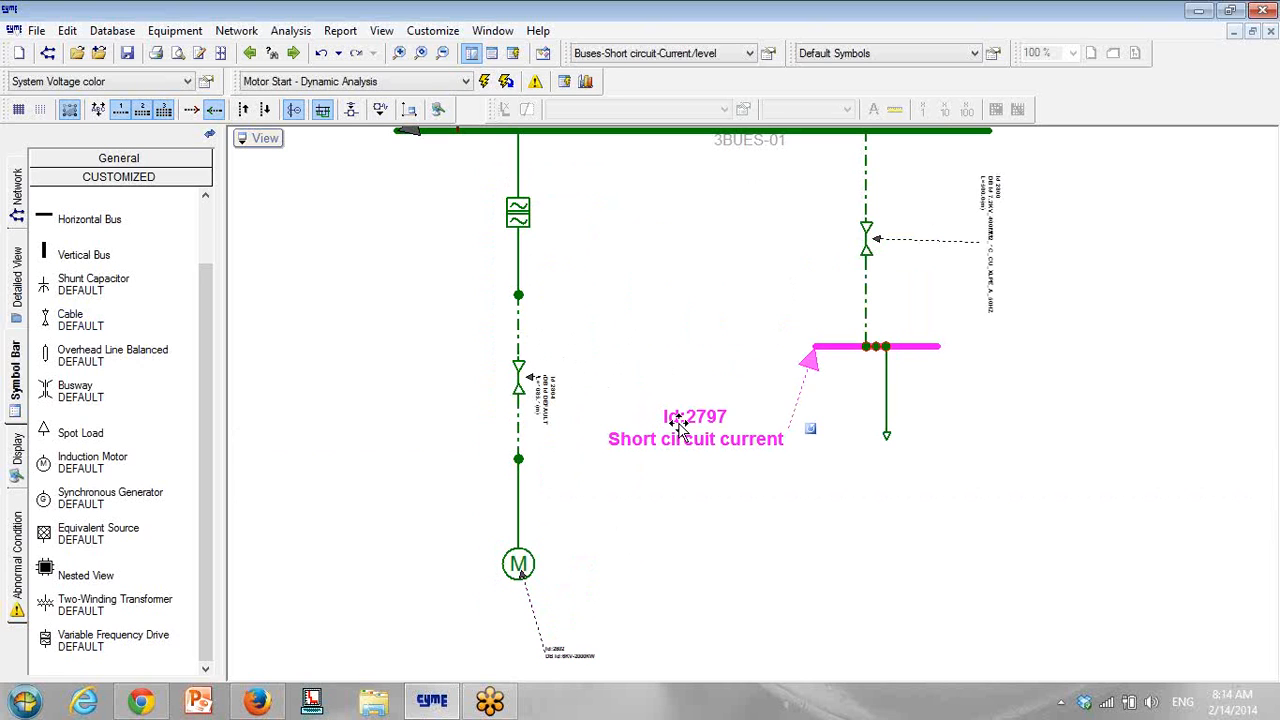
{"action": "left_click_drag", "start_coordinate": [967, 378], "coordinate": [915, 382]}
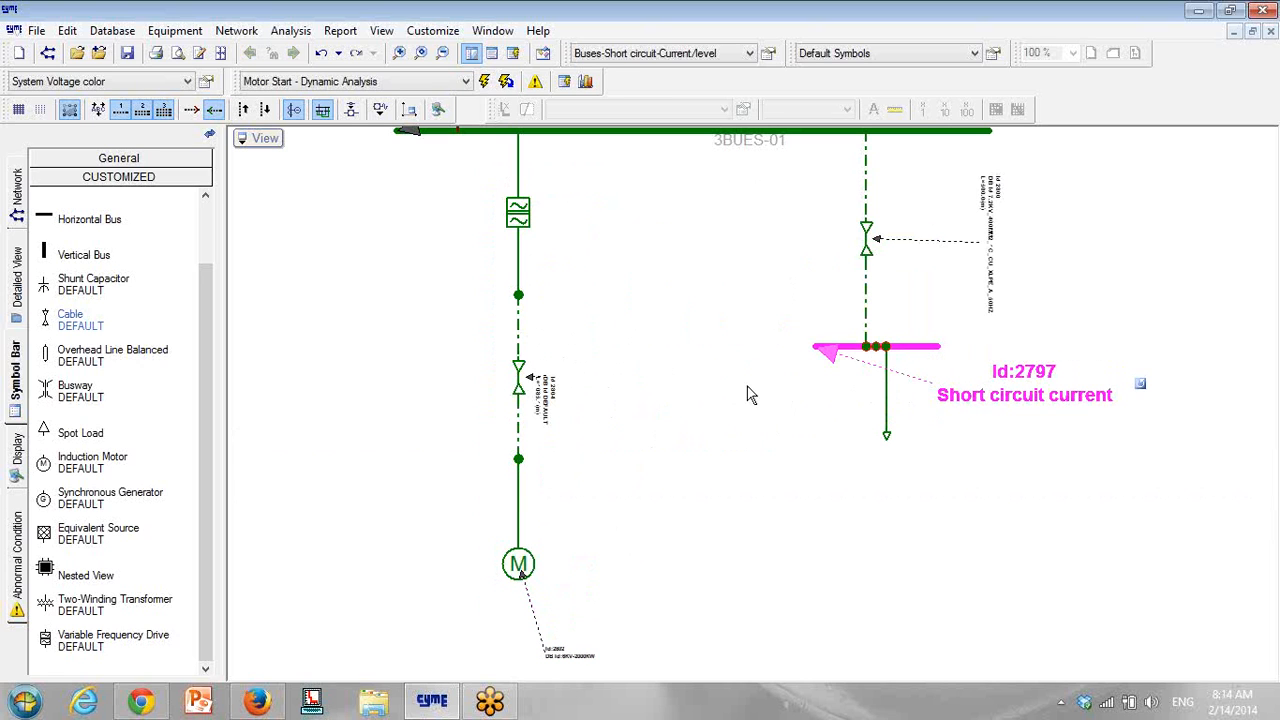
Step: Assign cable type 7.2KV_400MM2_1C_CU_XLPE_A_50HZ to the cable between the VFD and the motor and set its length to 500 m
{"action": "left_click", "coordinate": [520, 378]}
{"action": "double_click", "coordinate": [520, 378]}
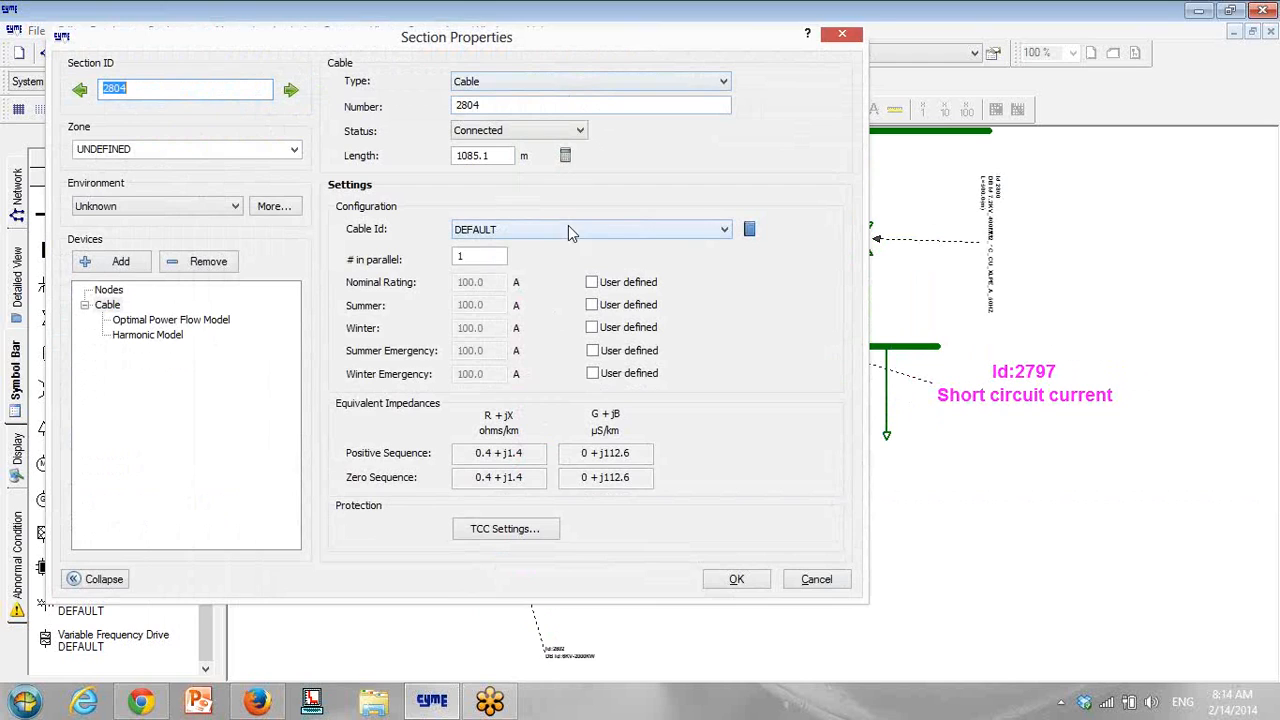
{"action": "left_click", "coordinate": [566, 229]}
{"action": "left_click", "coordinate": [522, 250]}
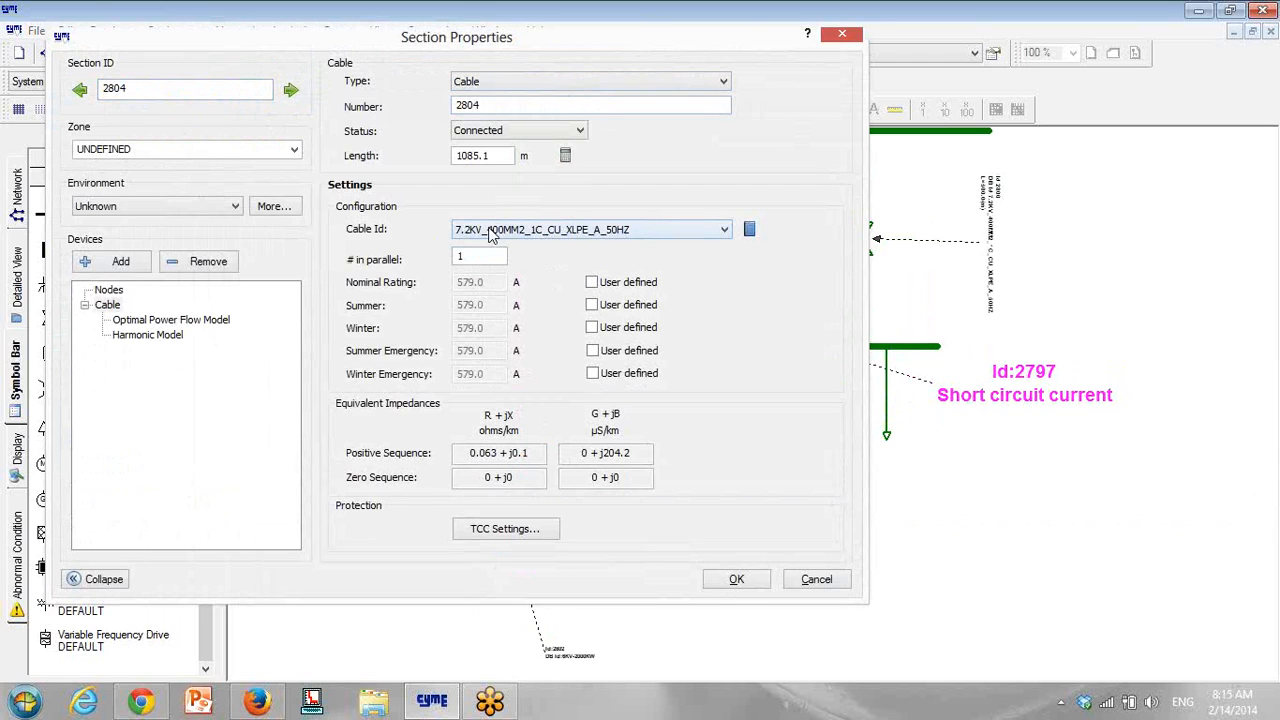
{"action": "double_click", "coordinate": [491, 157]}
{"action": "type", "text": "500"}
{"action": "left_click", "coordinate": [738, 580]}
Step: Create a new Variable Frequency Drive equipment entry with the ID 200KW-6KV
{"action": "left_click_drag", "start_coordinate": [545, 335], "coordinate": [552, 374]}
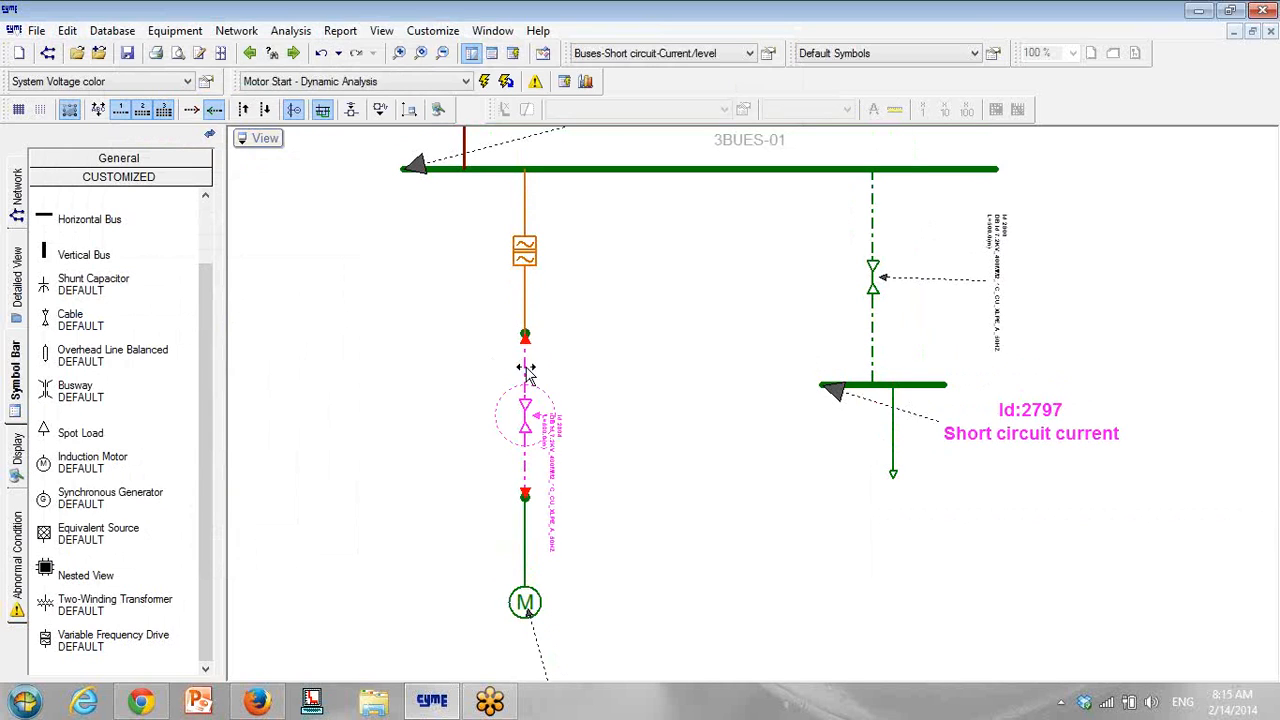
{"action": "mouse_move", "coordinate": [531, 615]}
{"action": "left_click", "coordinate": [175, 31]}
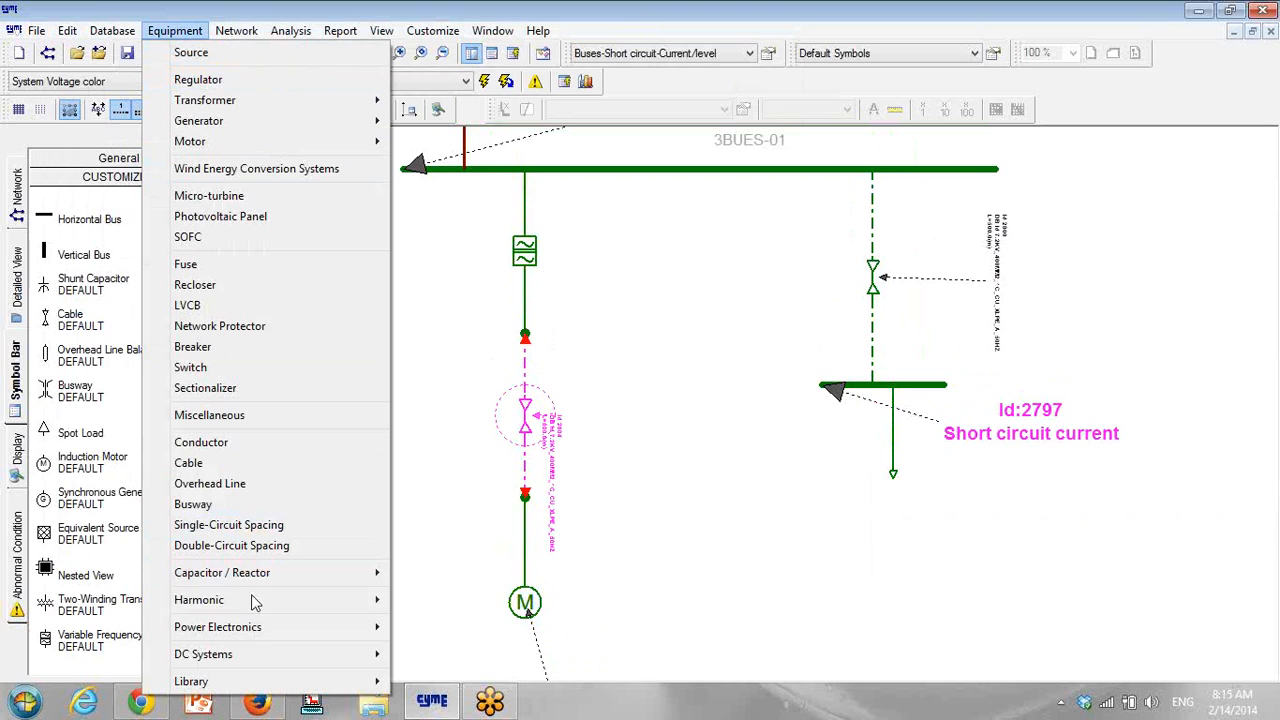
{"action": "mouse_move", "coordinate": [277, 630]}
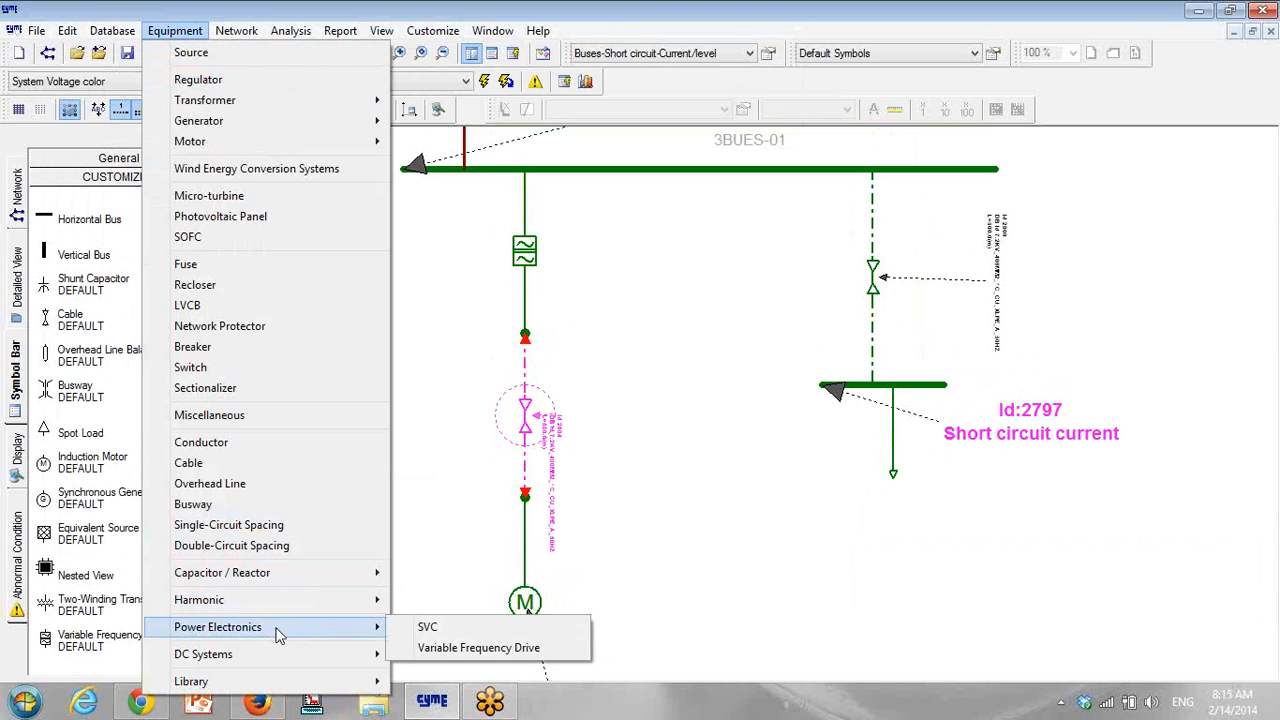
{"action": "left_click", "coordinate": [437, 656]}
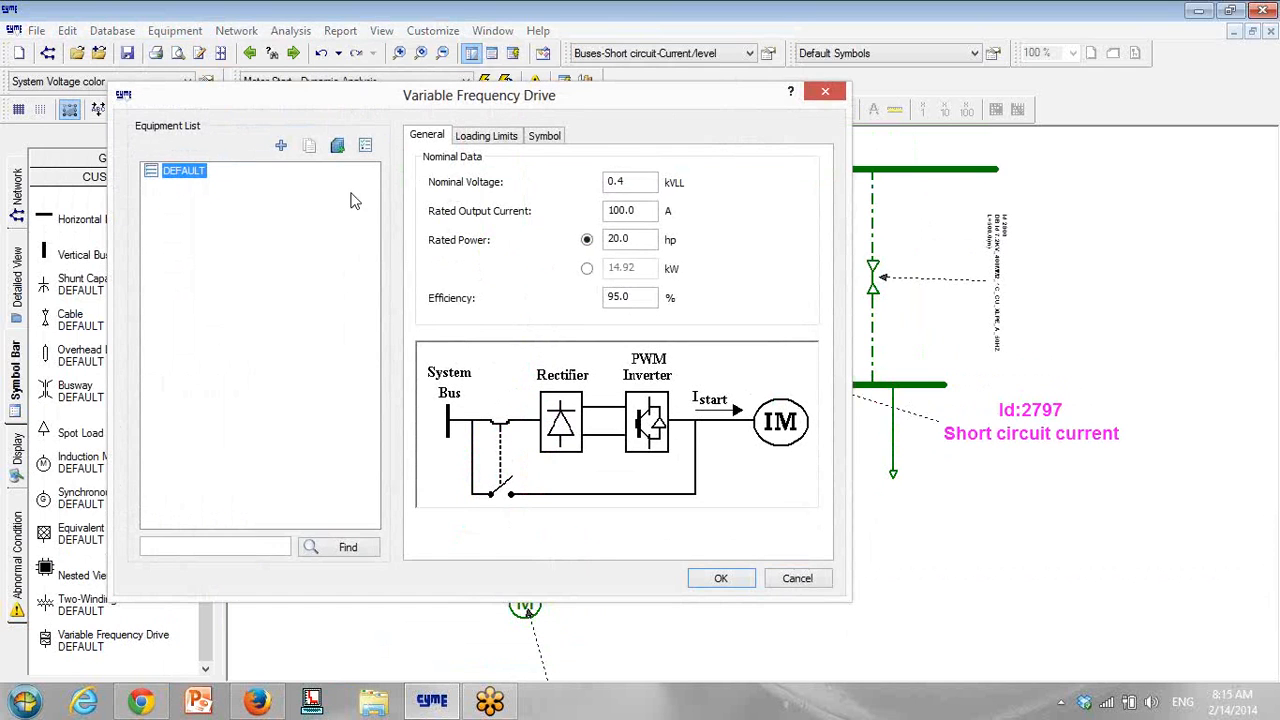
{"action": "left_click", "coordinate": [282, 147]}
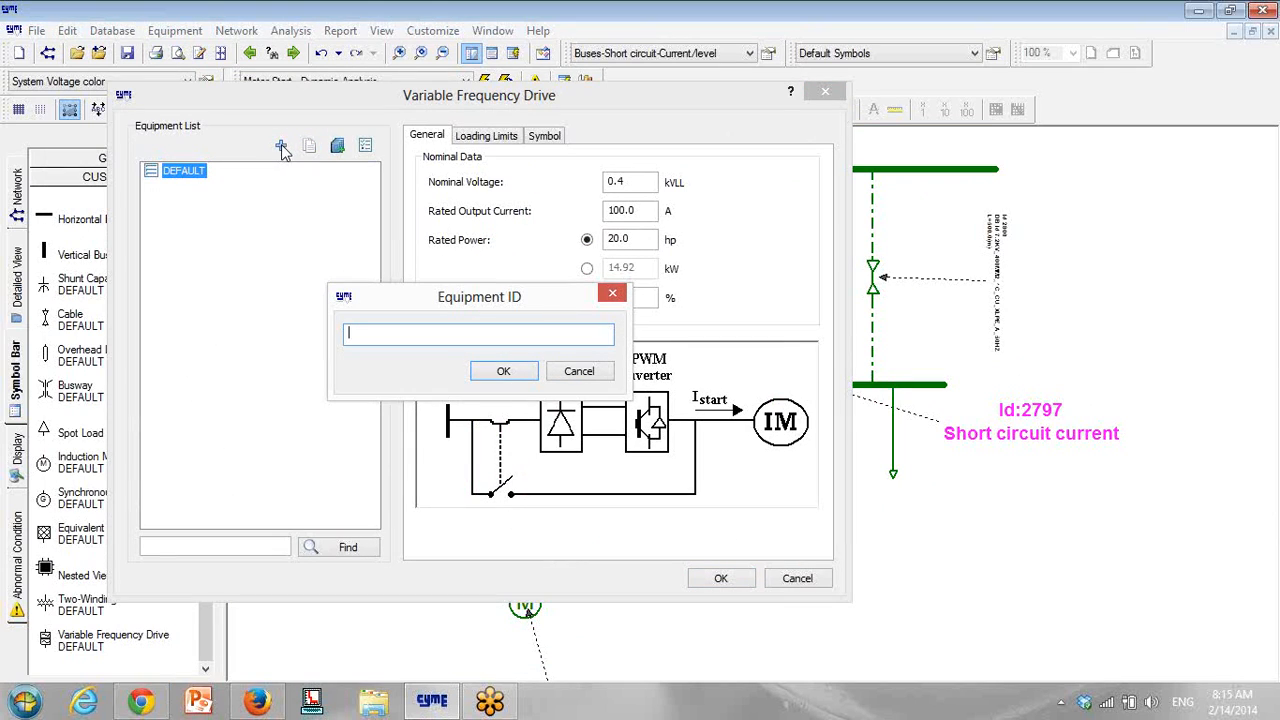
{"action": "type", "text": "200KW-6KV"}
{"action": "left_click", "coordinate": [520, 377]}
Step: Set the 200KW-6KV drive's nominal voltage to 6 kV, rated output current to 500 A and rated power to 2000 kW
{"action": "double_click", "coordinate": [651, 175]}
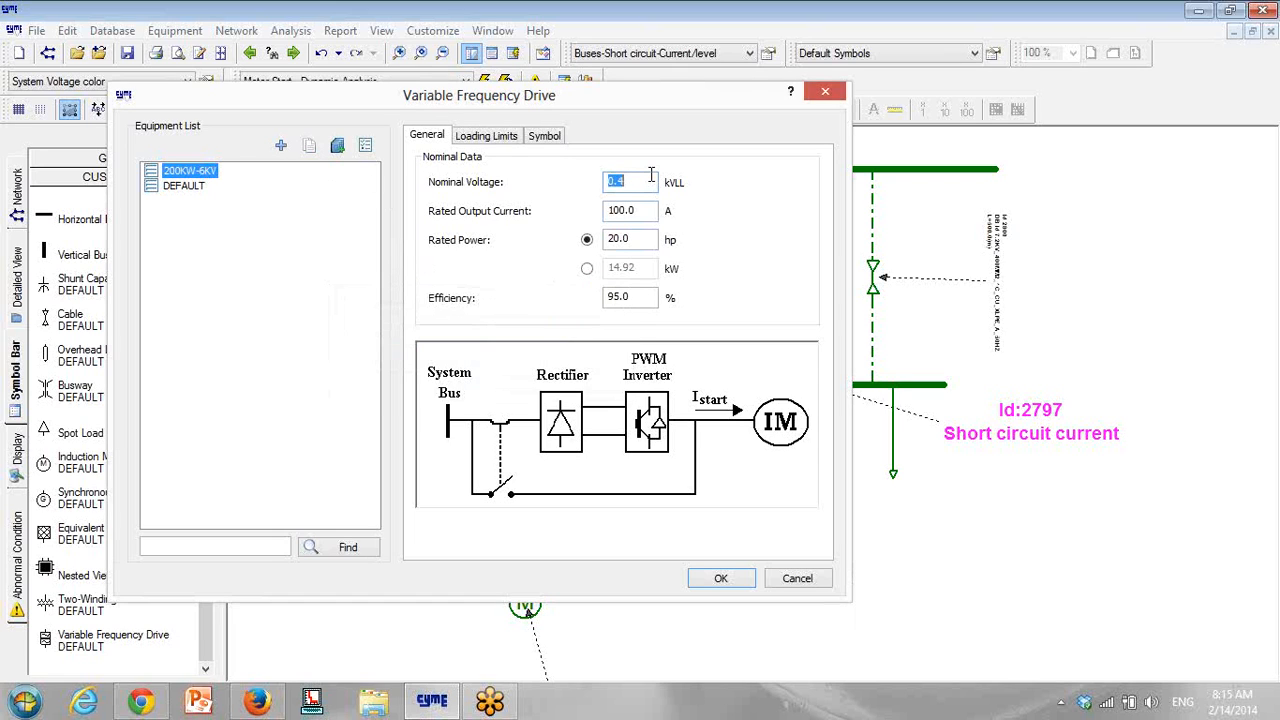
{"action": "type", "text": "6"}
{"action": "double_click", "coordinate": [646, 209]}
{"action": "type", "text": "500"}
{"action": "left_click", "coordinate": [587, 268]}
{"action": "double_click", "coordinate": [651, 266]}
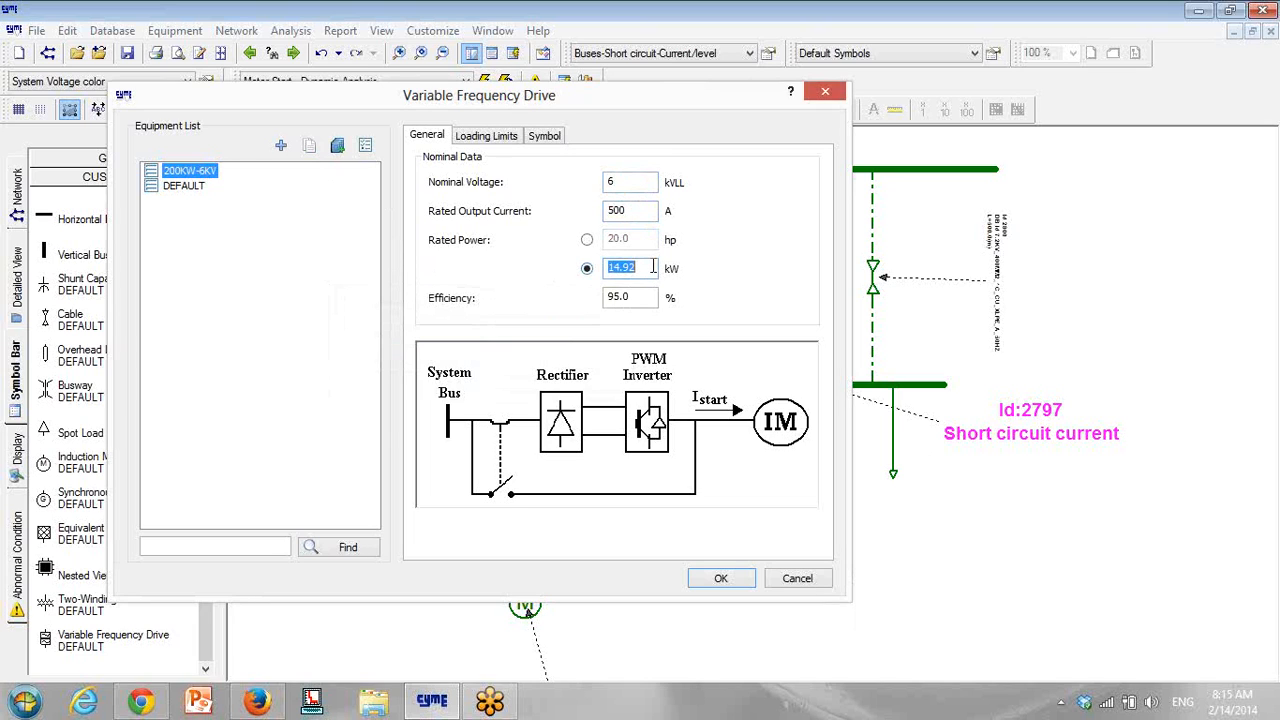
{"action": "type", "text": "2000"}
{"action": "left_click", "coordinate": [721, 579]}
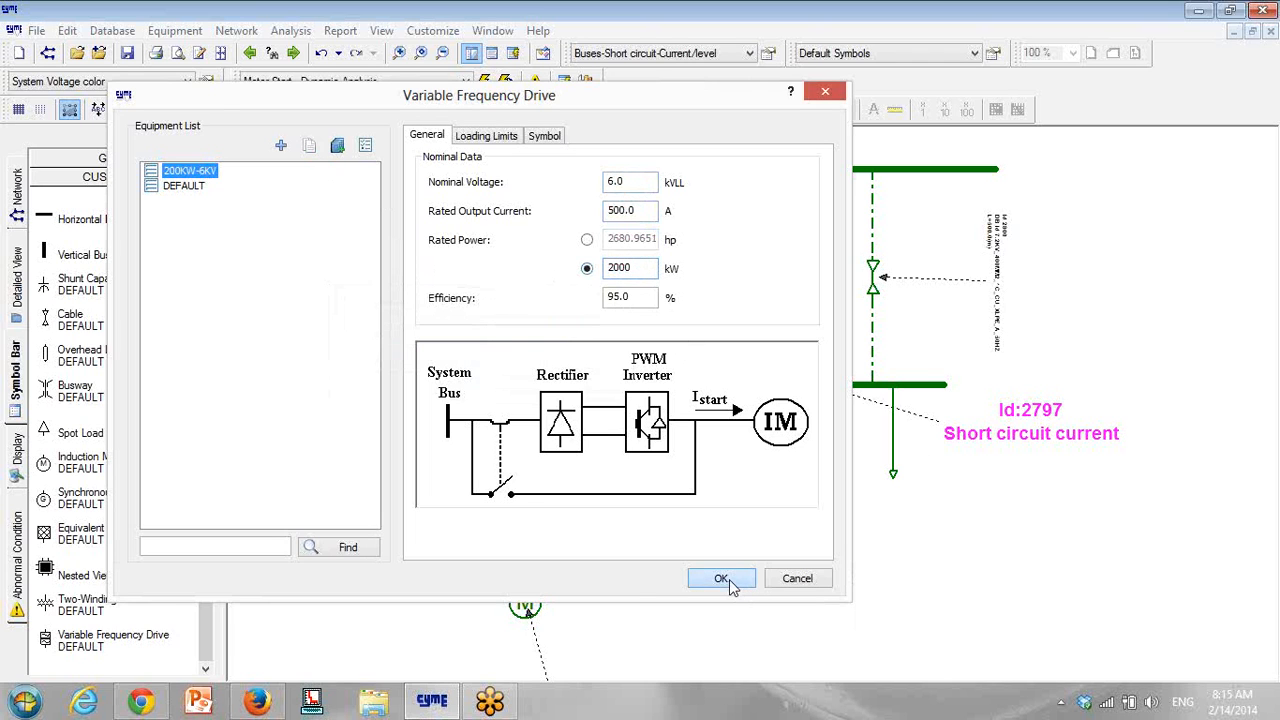
Step: Assign the 200KW-6KV equipment to the diagram's Variable Frequency Drive and set its operating output frequency to 50 Hz
{"action": "double_click", "coordinate": [535, 252]}
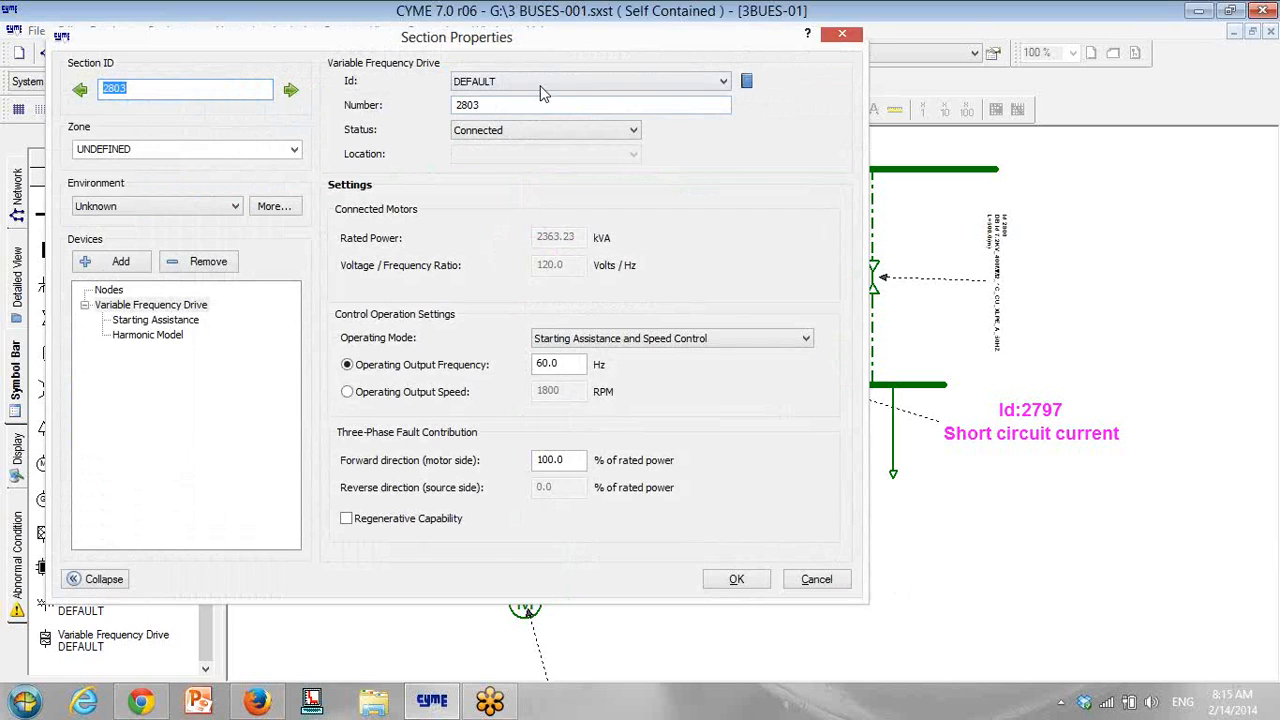
{"action": "left_click", "coordinate": [545, 83]}
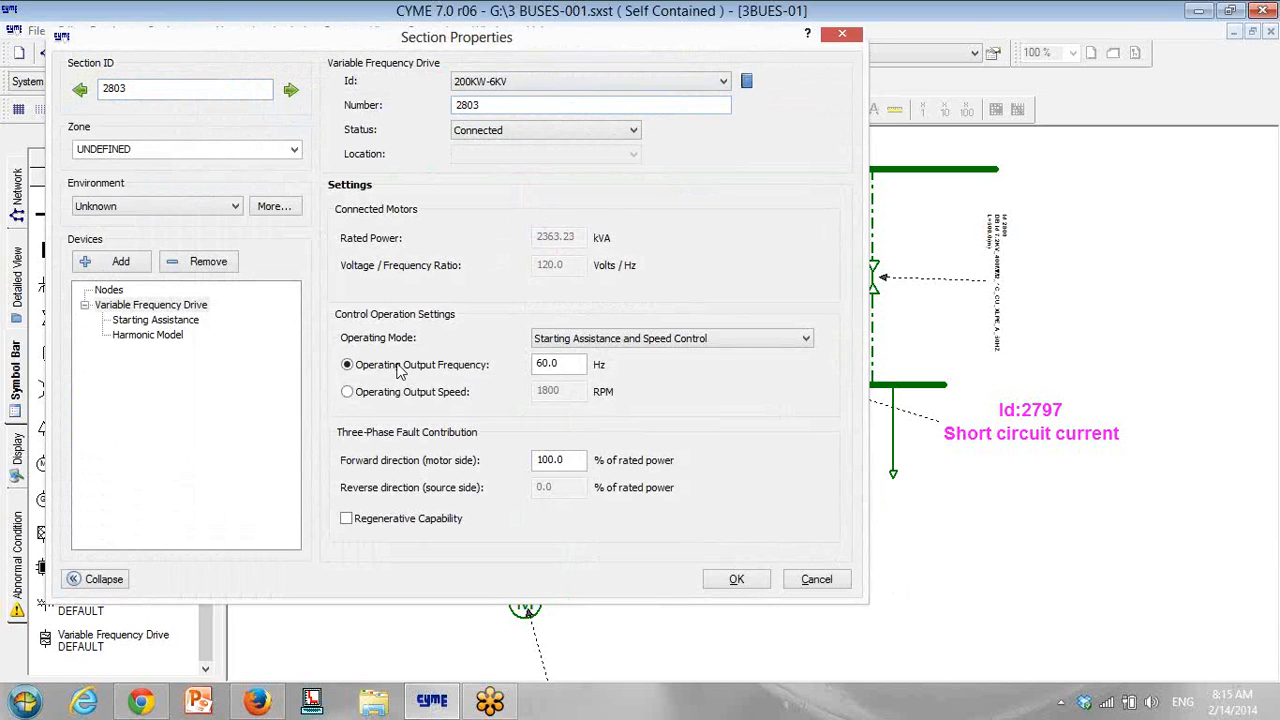
{"action": "double_click", "coordinate": [566, 362]}
{"action": "type", "text": "50"}
{"action": "left_click", "coordinate": [742, 582]}
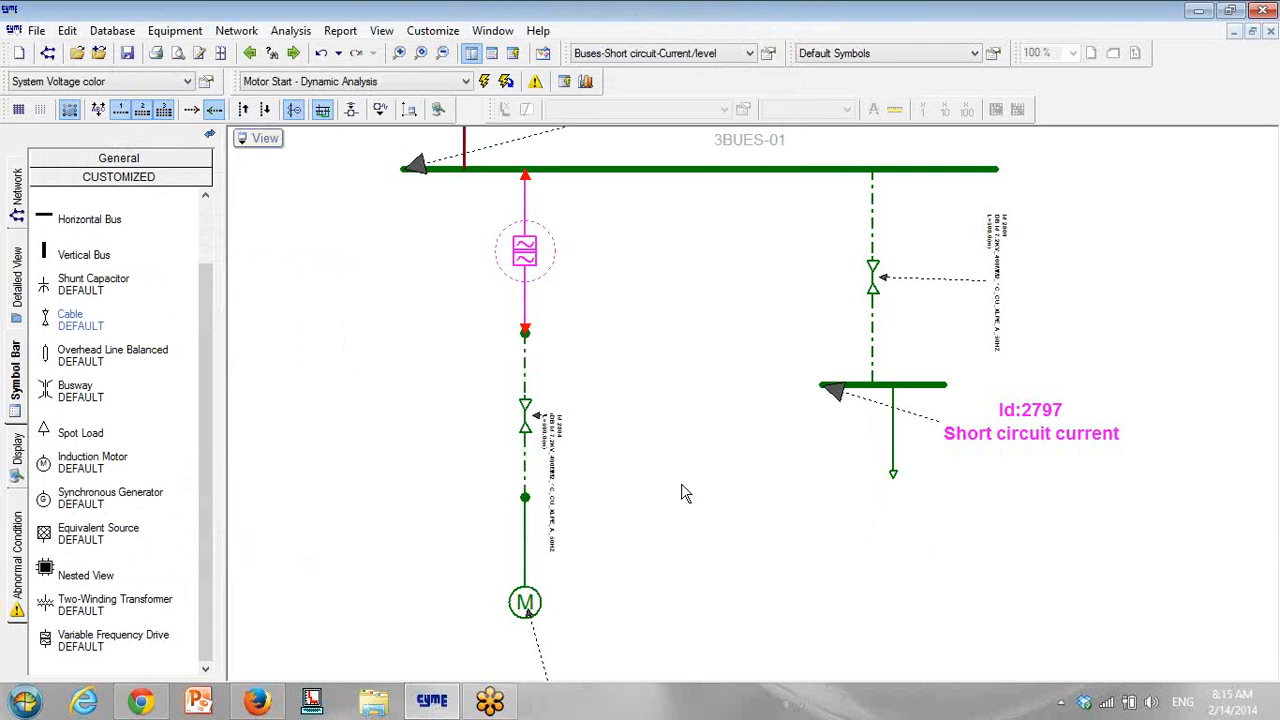
Step: Run a Load Flow analysis with the DEFAULT configuration and hide the summary report
{"action": "left_click_drag", "start_coordinate": [681, 458], "coordinate": [717, 387]}
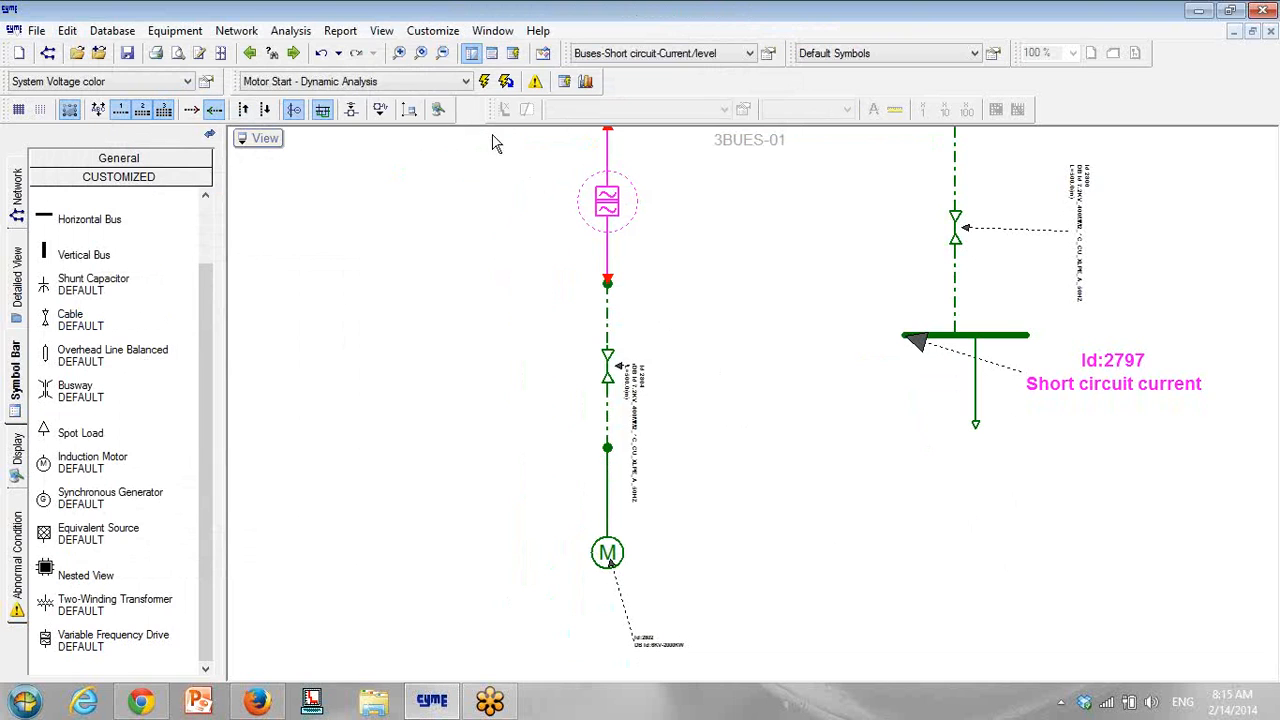
{"action": "left_click", "coordinate": [450, 81]}
{"action": "left_click", "coordinate": [340, 150]}
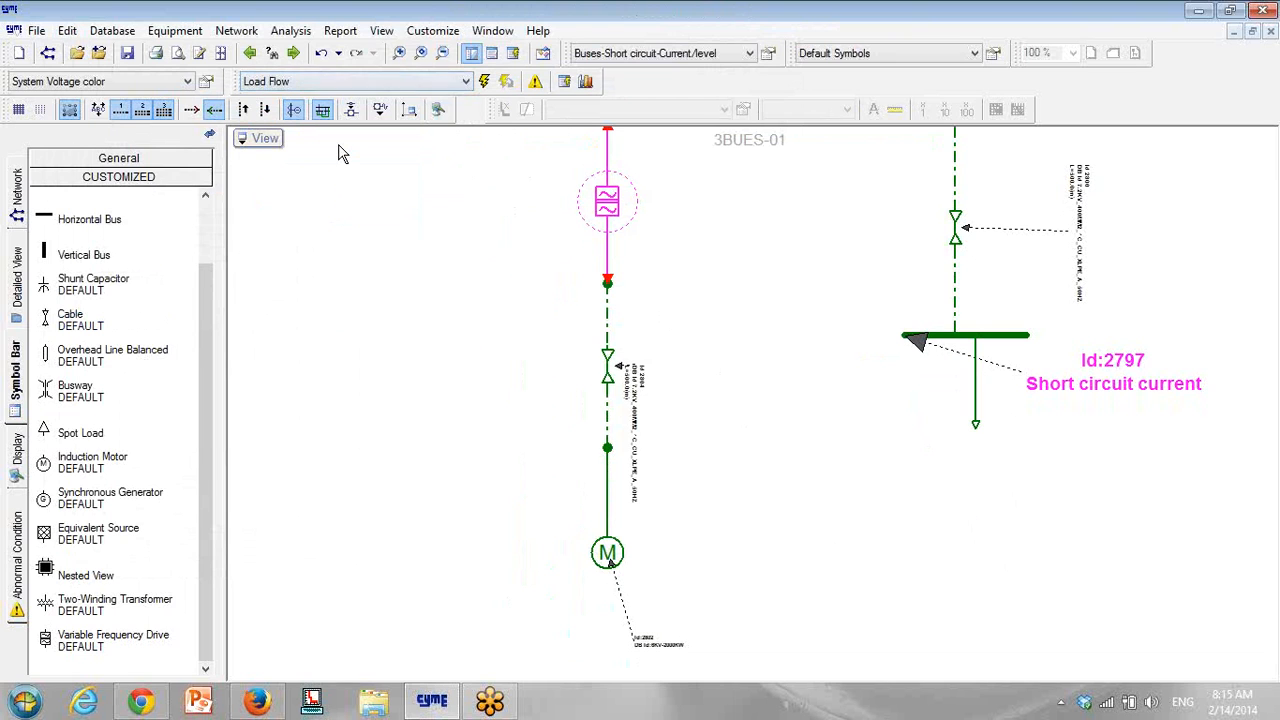
{"action": "left_click", "coordinate": [487, 83]}
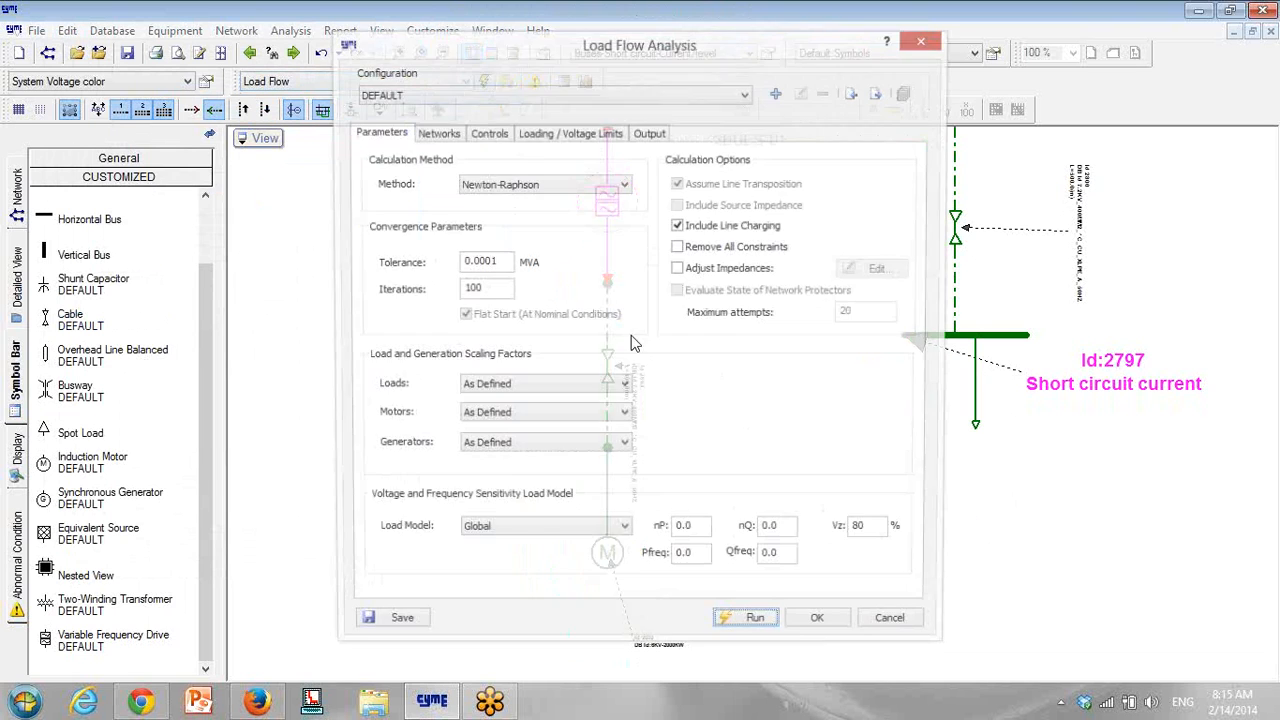
{"action": "left_click", "coordinate": [750, 628]}
{"action": "right_click", "coordinate": [344, 609]}
{"action": "left_click", "coordinate": [382, 592]}
Step: Show the Load Flow Box for the induction motor, lock it, turn off its refresh and place it clear of the branch
{"action": "left_click", "coordinate": [706, 524]}
{"action": "left_click", "coordinate": [382, 31]}
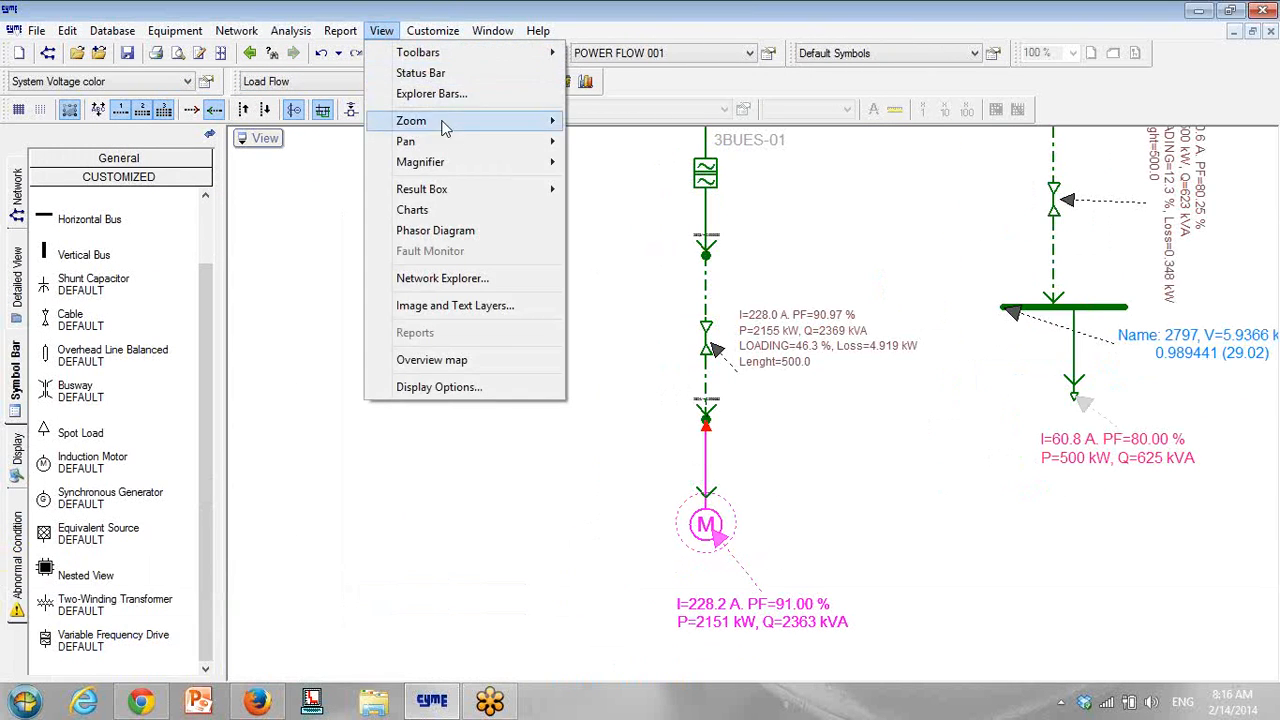
{"action": "mouse_move", "coordinate": [486, 190]}
{"action": "left_click", "coordinate": [647, 190]}
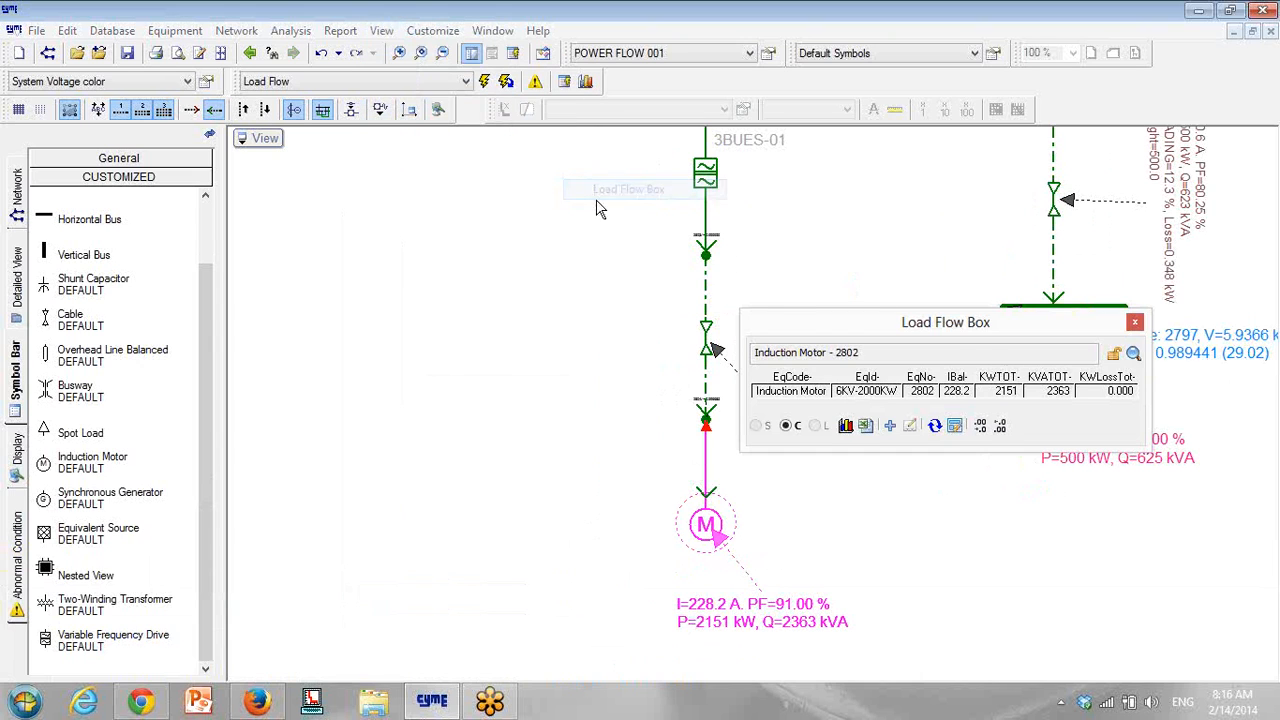
{"action": "left_click_drag", "start_coordinate": [843, 326], "coordinate": [190, 221]}
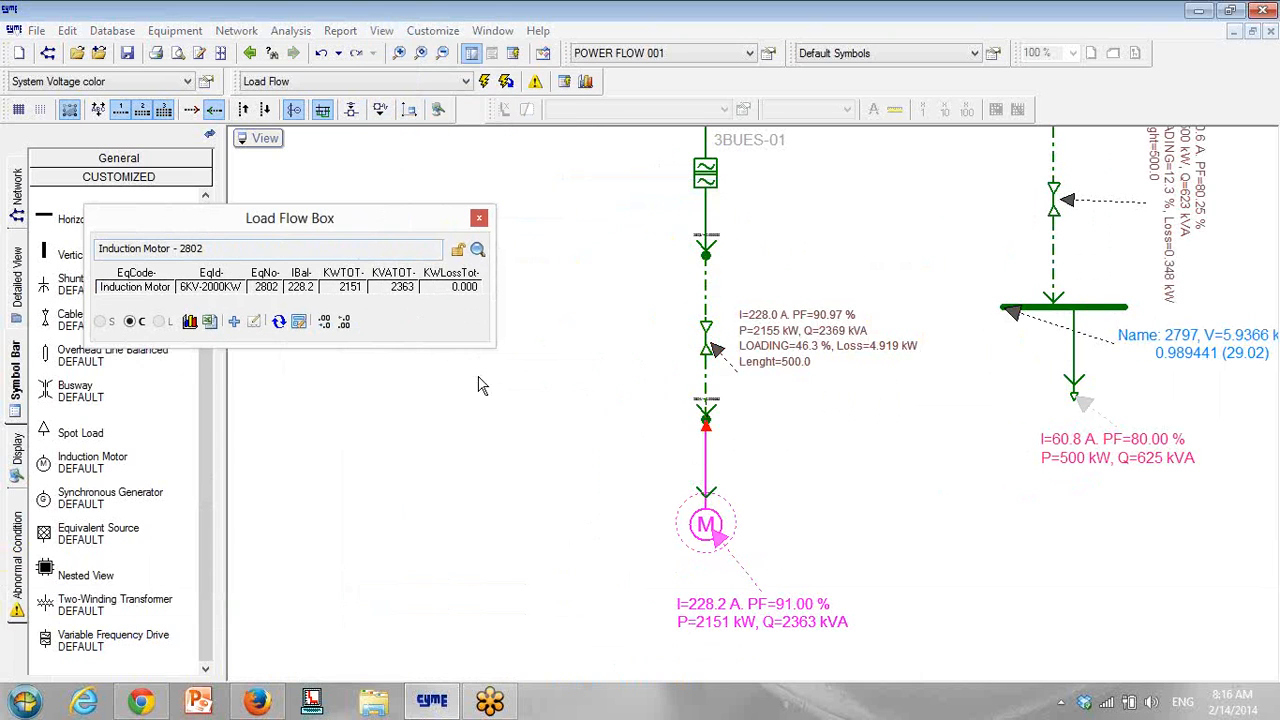
{"action": "left_click", "coordinate": [457, 249]}
{"action": "left_click", "coordinate": [280, 322]}
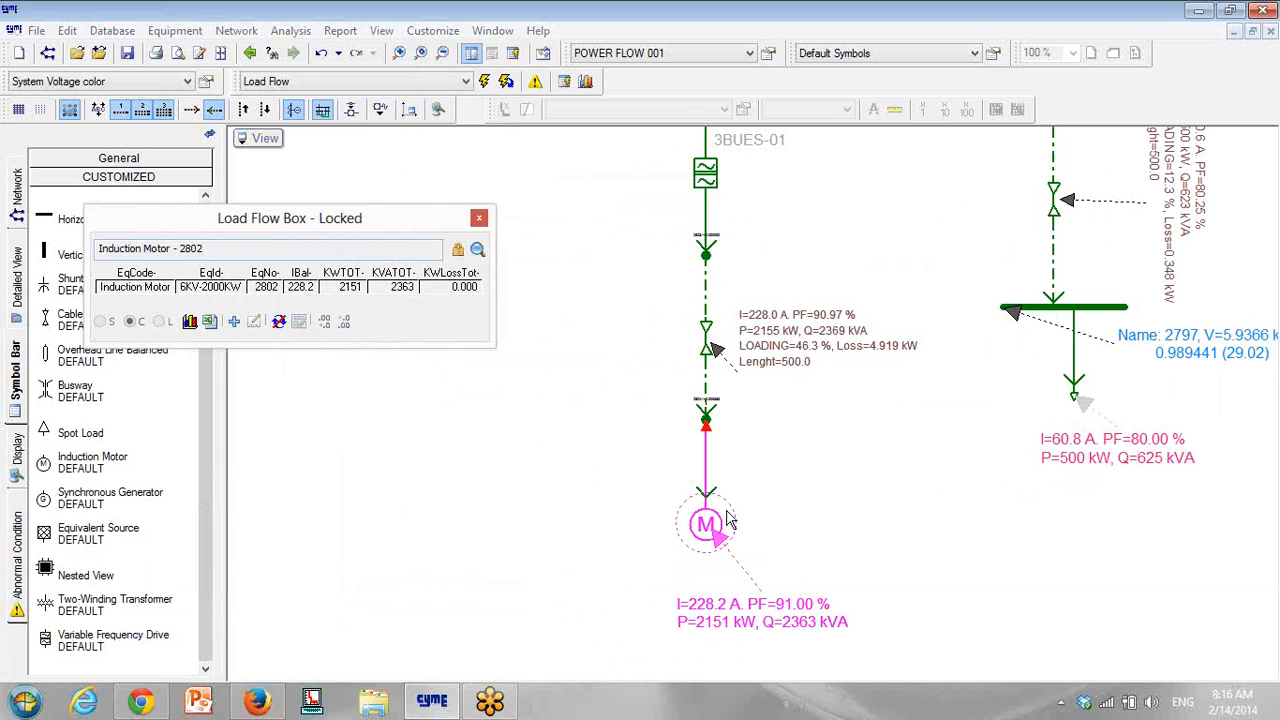
{"action": "left_click_drag", "start_coordinate": [410, 228], "coordinate": [390, 182]}
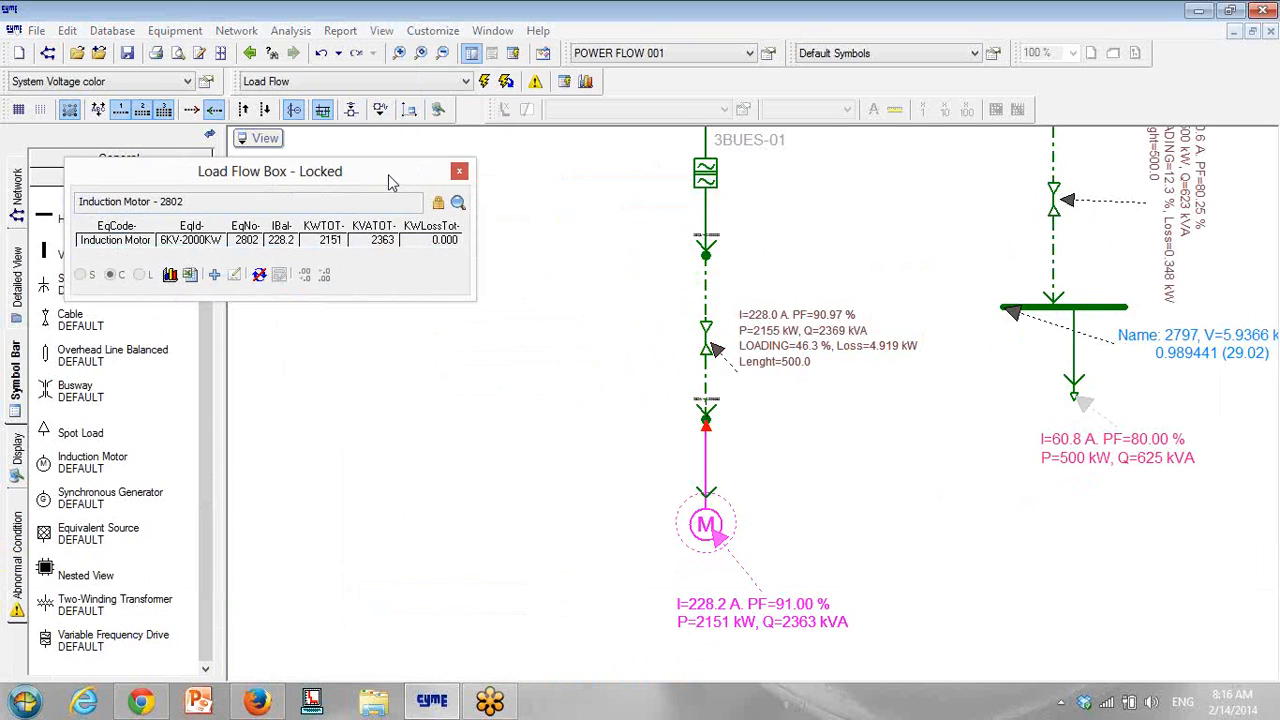
Step: Set the Variable Frequency Drive's operating output frequency to 25 Hz
{"action": "left_click_drag", "start_coordinate": [616, 328], "coordinate": [603, 343]}
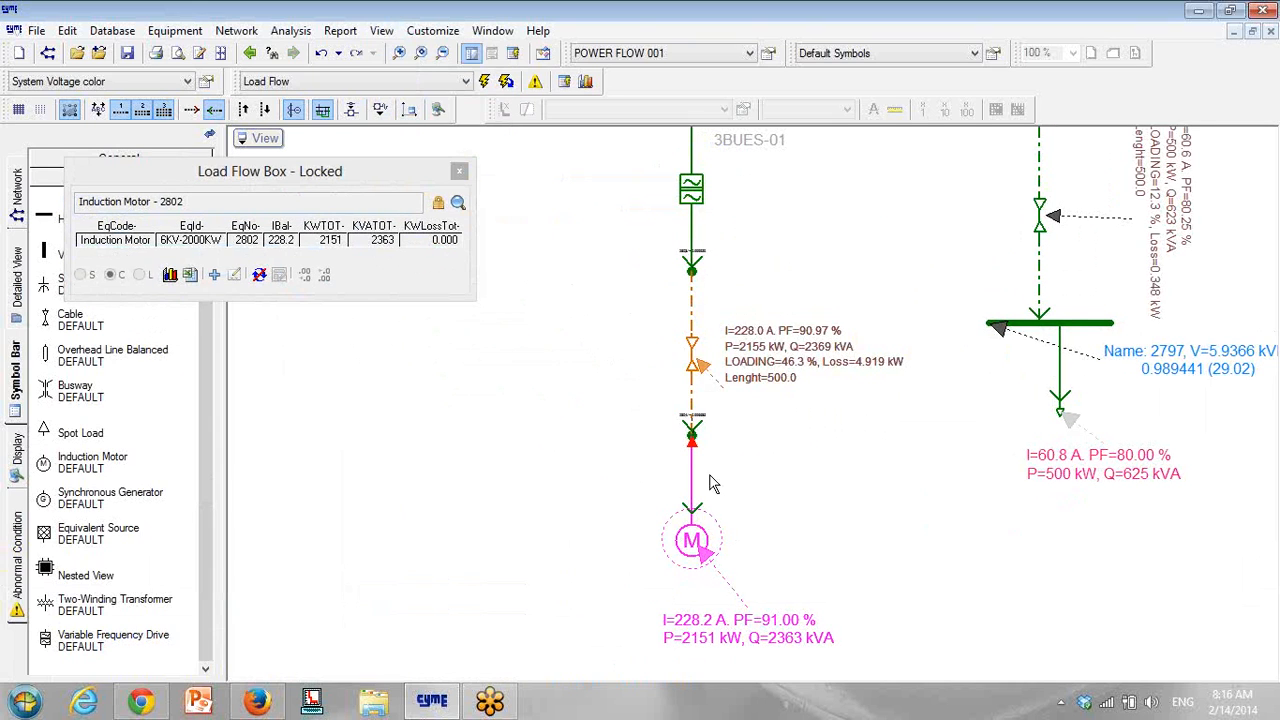
{"action": "double_click", "coordinate": [691, 190]}
{"action": "double_click", "coordinate": [570, 365]}
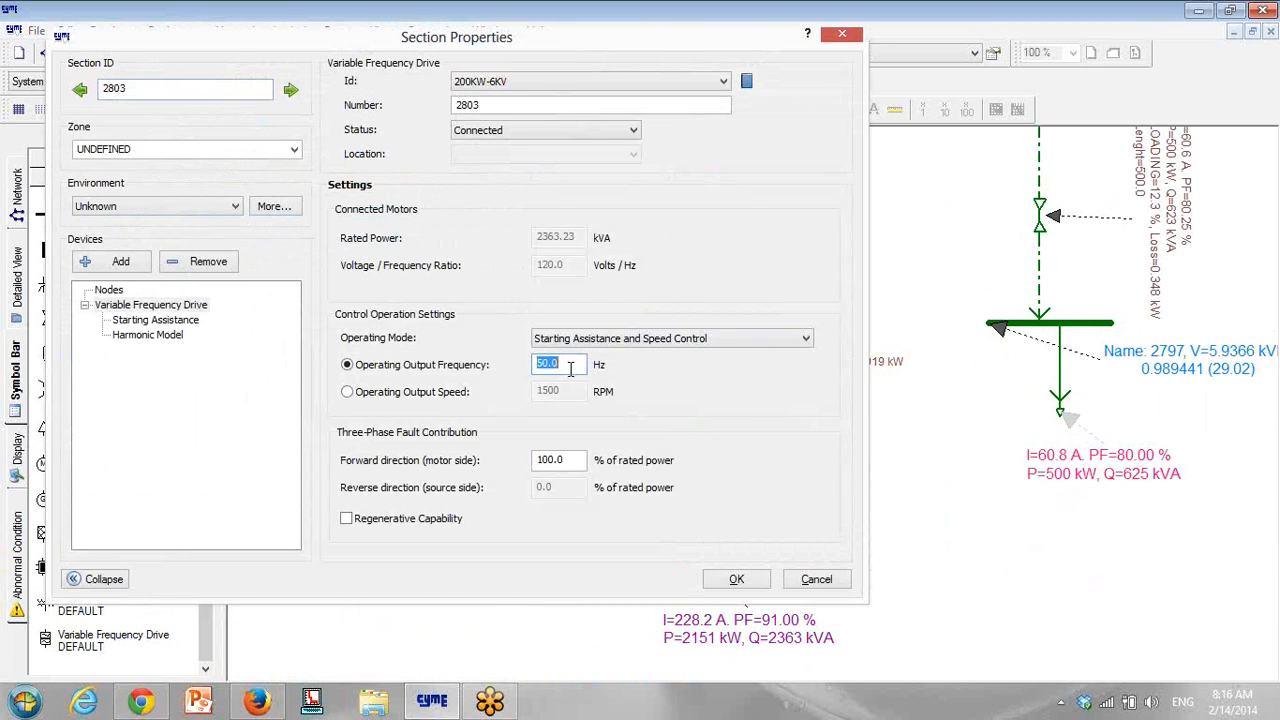
{"action": "type", "text": "25"}
{"action": "left_click", "coordinate": [748, 582]}
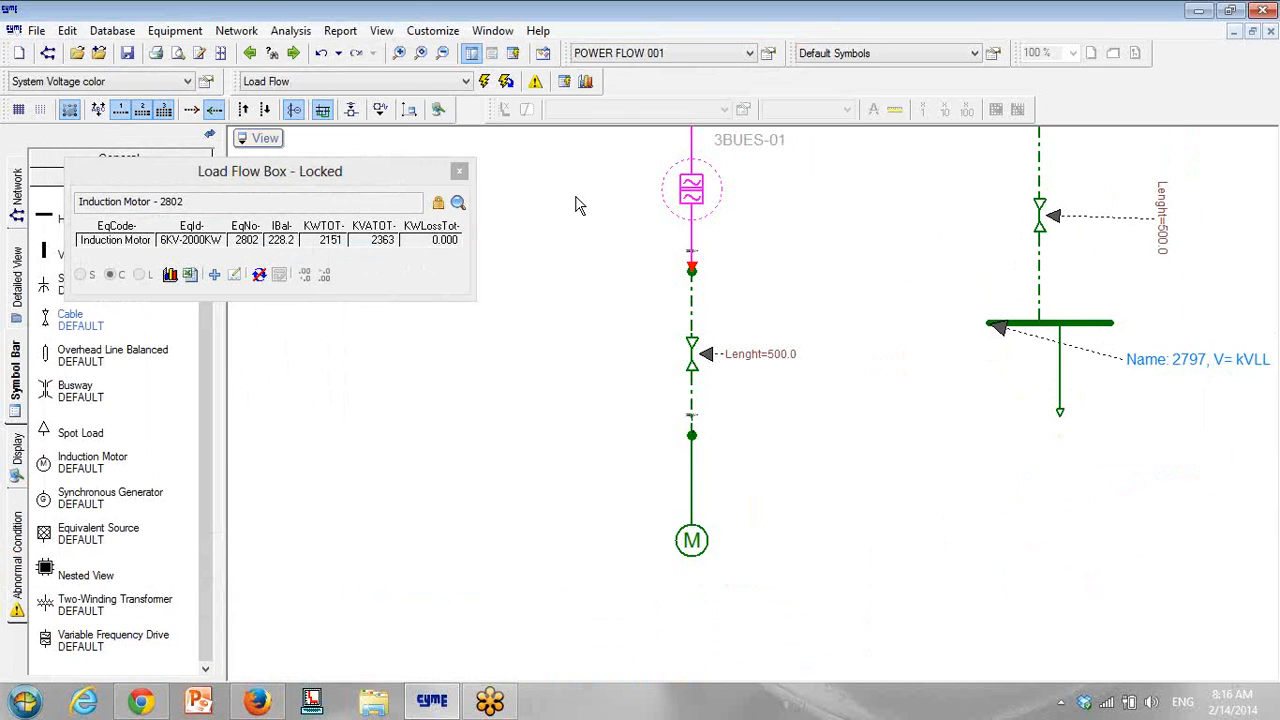
Step: Rerun the load flow, hide its summary report and select the motor to compare its results with the locked box
{"action": "left_click", "coordinate": [506, 81]}
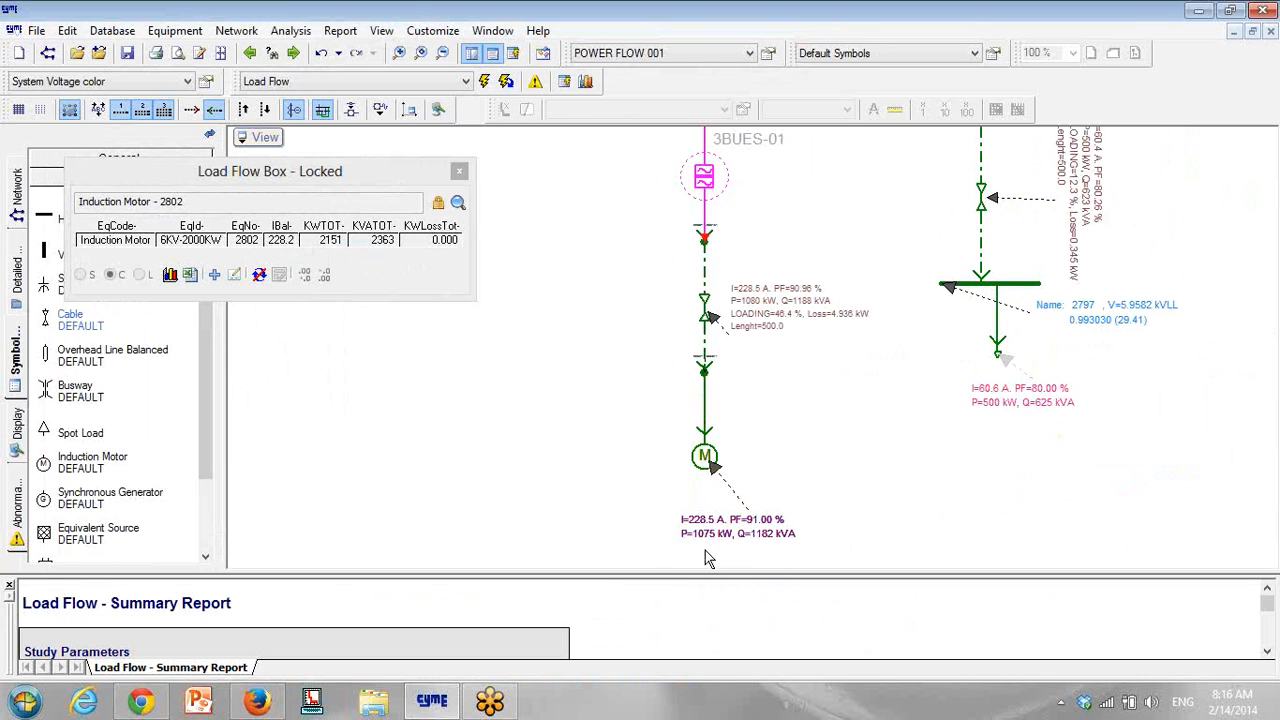
{"action": "right_click", "coordinate": [620, 600]}
{"action": "left_click", "coordinate": [634, 586]}
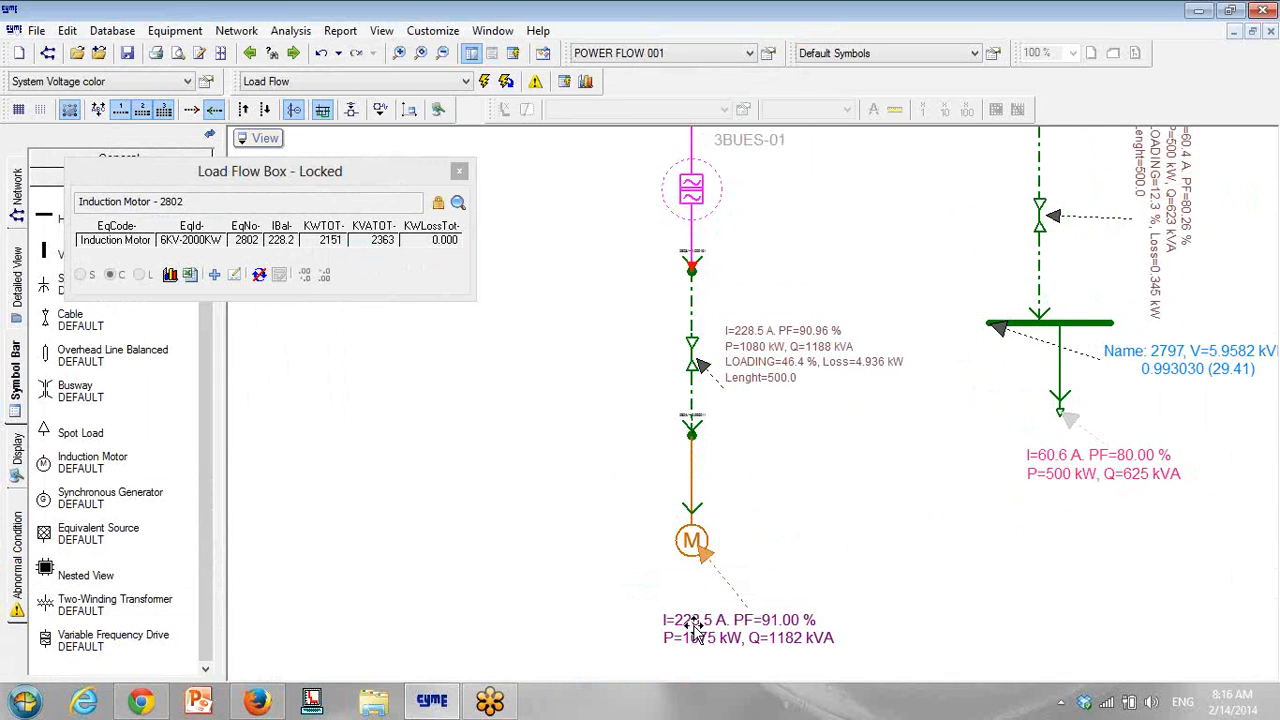
{"action": "left_click", "coordinate": [690, 622]}
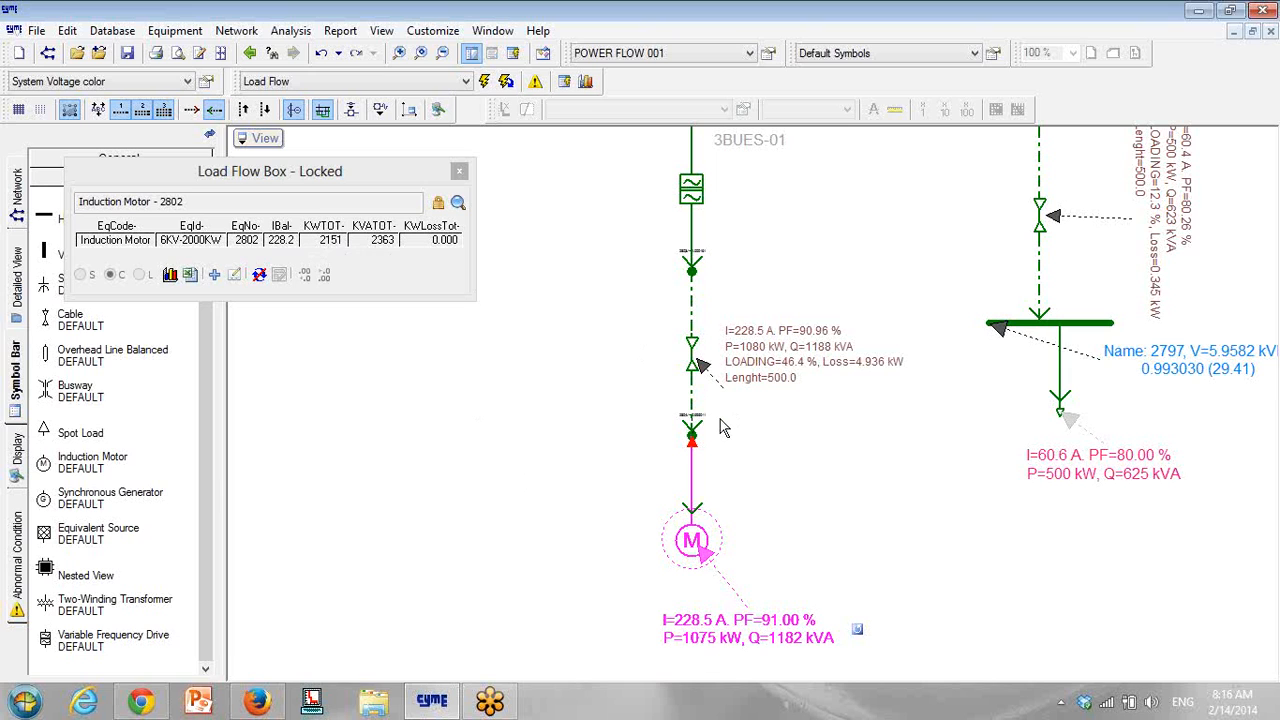
Step: Set the Variable Frequency Drive's operating output frequency to 50 Hz
{"action": "double_click", "coordinate": [691, 190]}
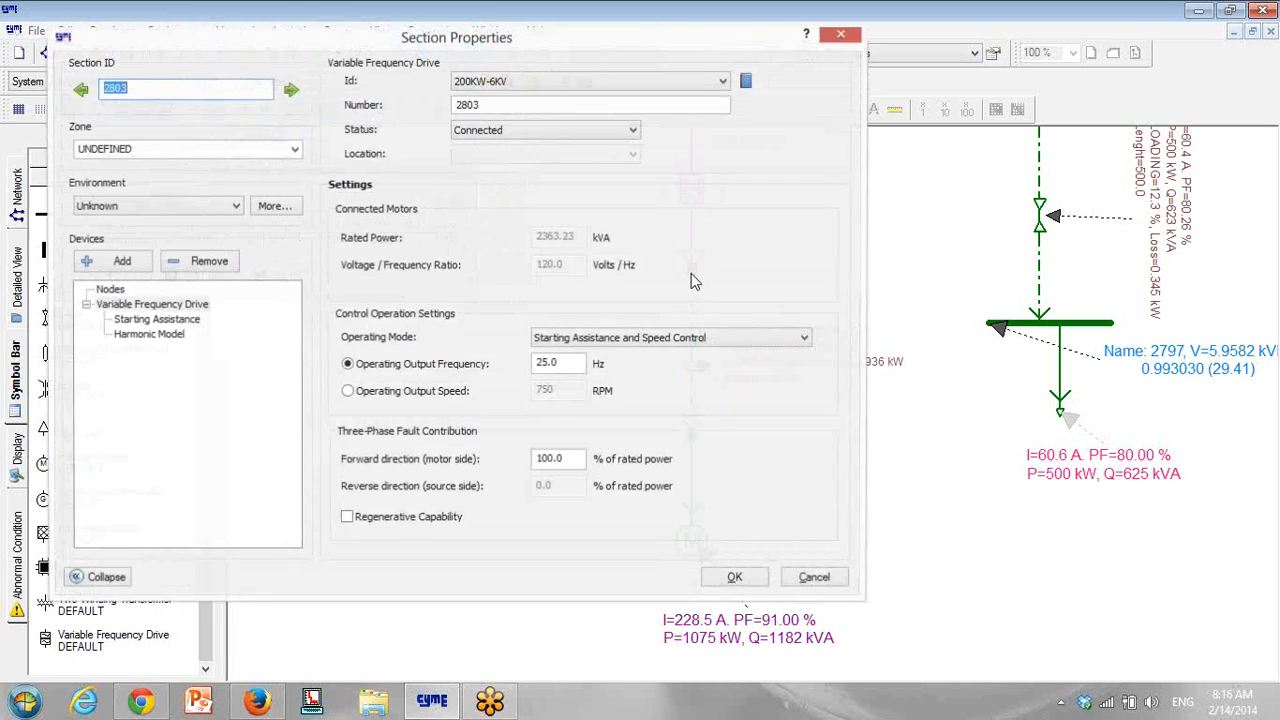
{"action": "double_click", "coordinate": [562, 364]}
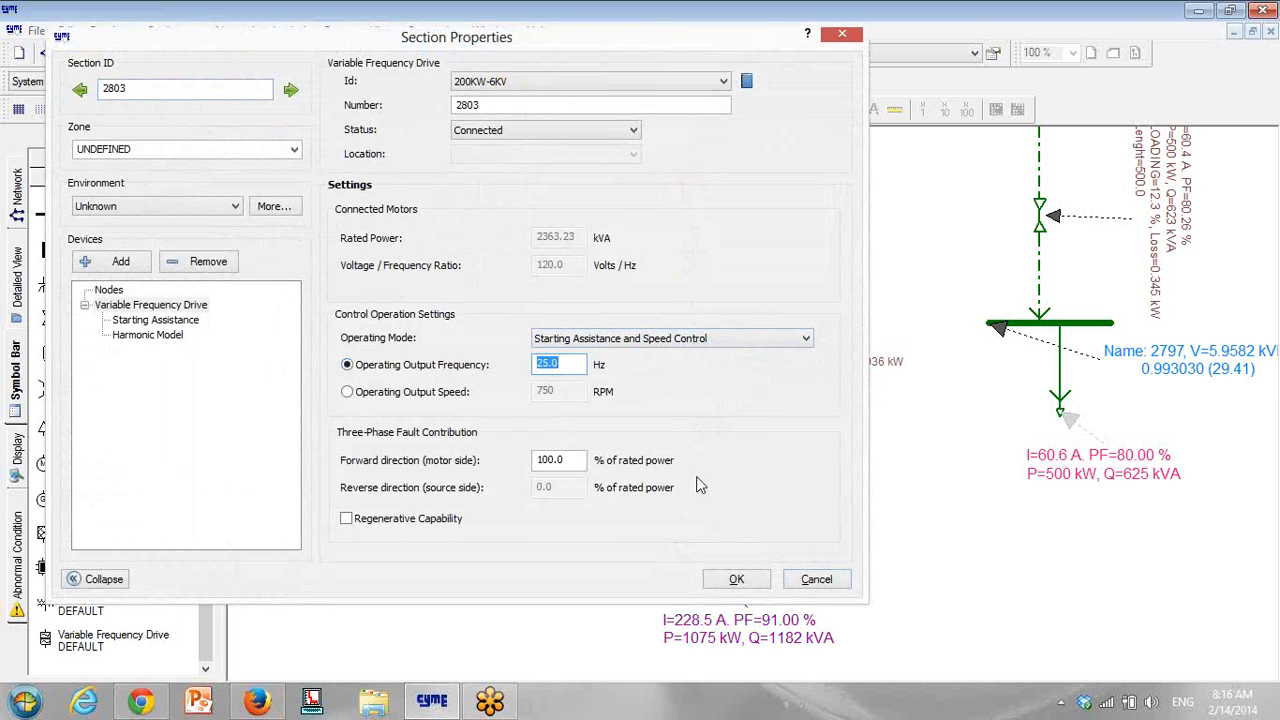
{"action": "type", "text": "50"}
{"action": "left_click", "coordinate": [750, 582]}
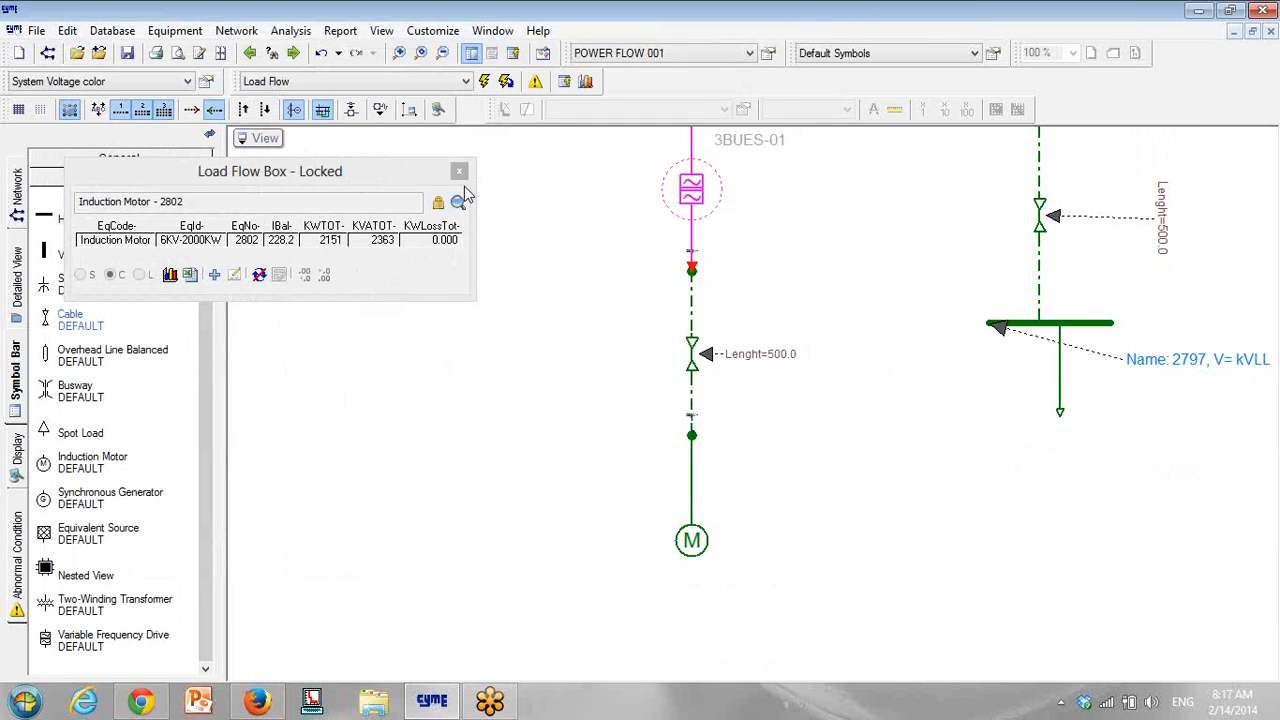
Step: Run a Motor Start - Dynamic Analysis for induction motor 2802 with the existing Variable Frequency Starter settings
{"action": "left_click", "coordinate": [443, 82]}
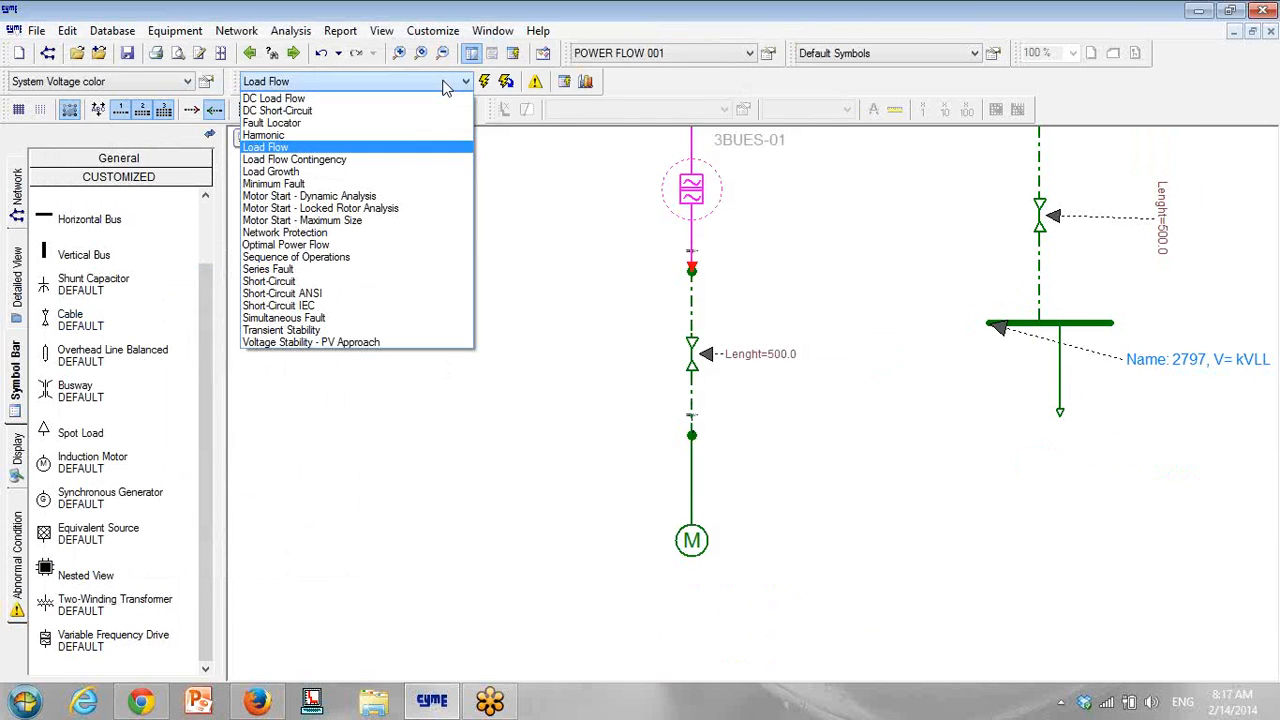
{"action": "left_click", "coordinate": [378, 197]}
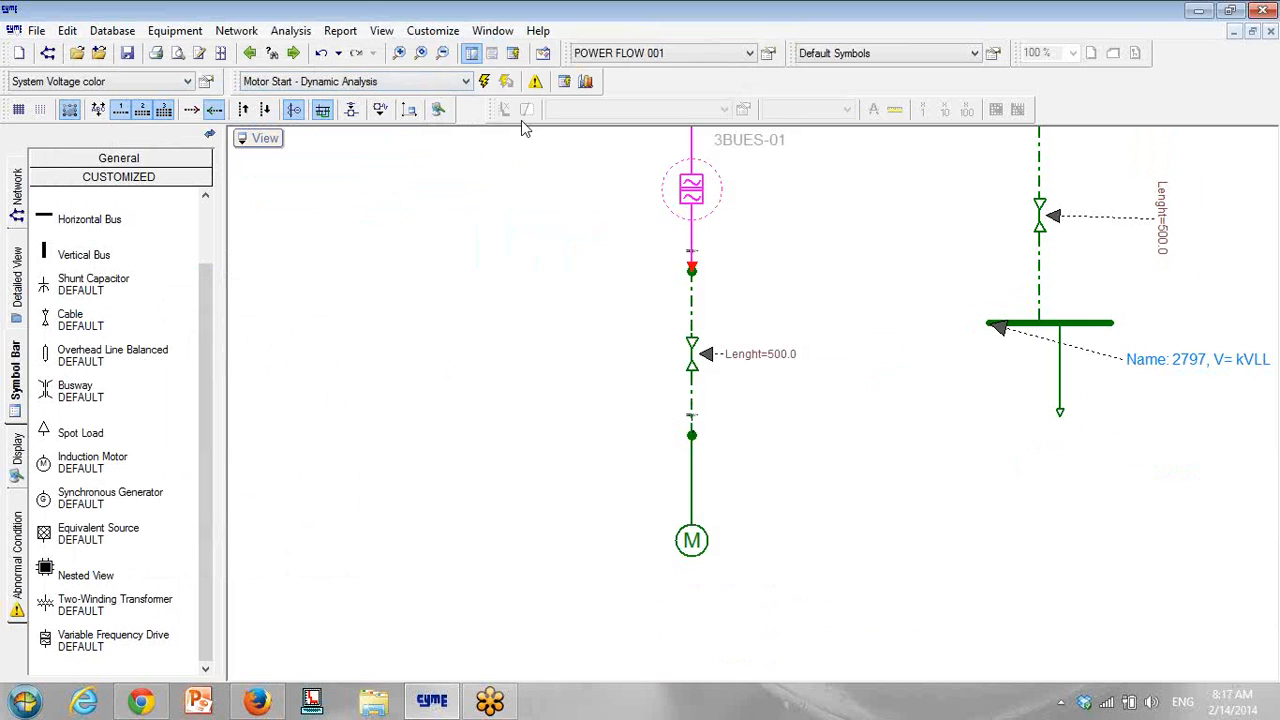
{"action": "left_click", "coordinate": [485, 82]}
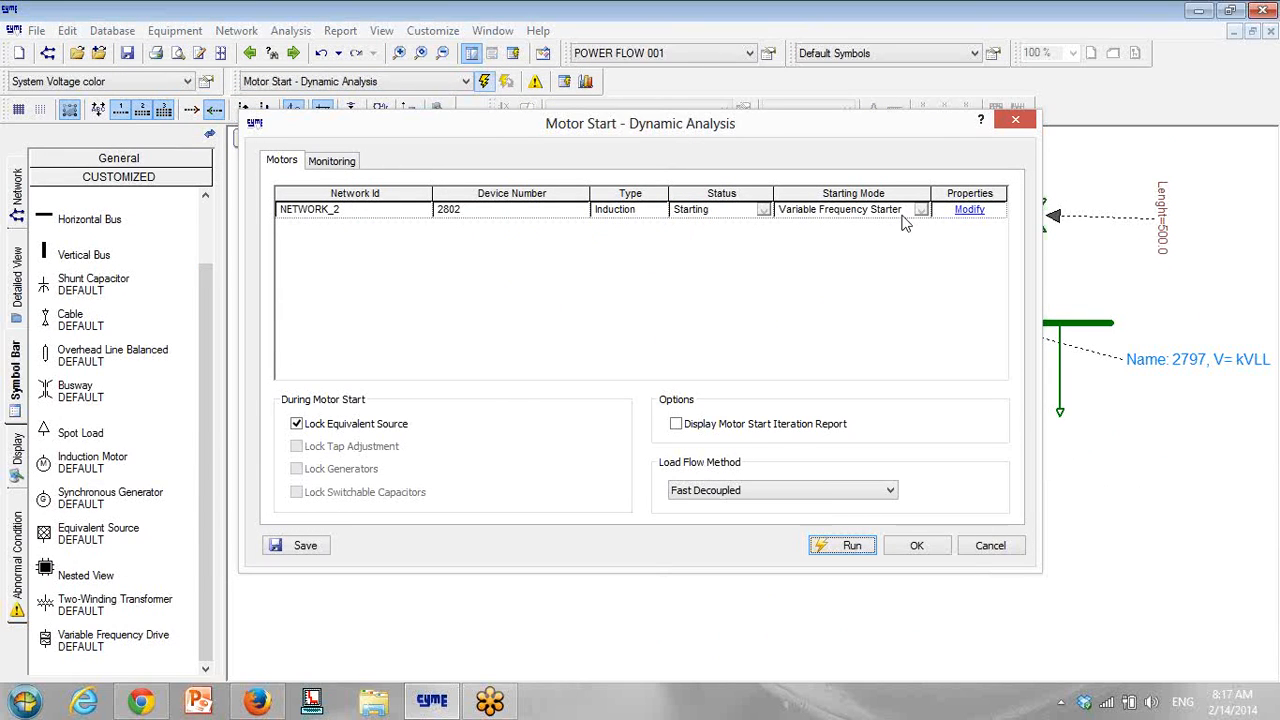
{"action": "left_click", "coordinate": [848, 546]}
Step: Plot started motor 2802's voltage versus time and current versus time, each as a line chart in a new view
{"action": "left_click", "coordinate": [402, 263]}
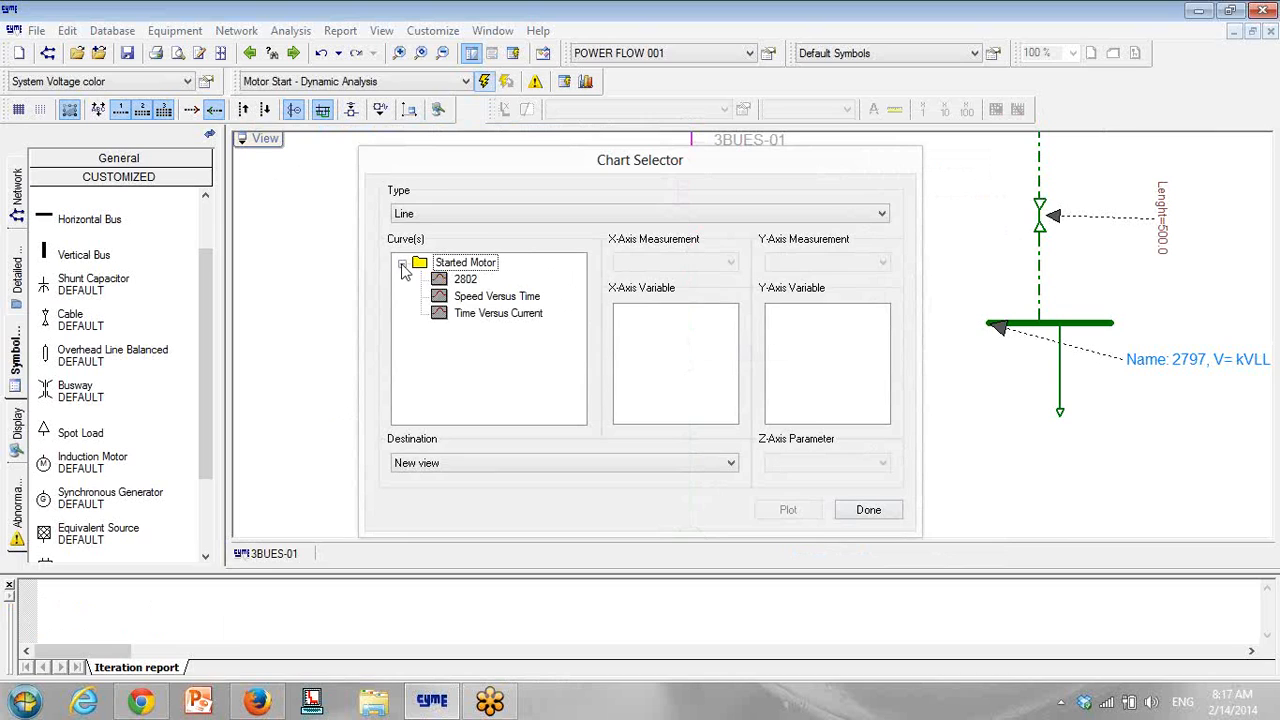
{"action": "left_click", "coordinate": [466, 280]}
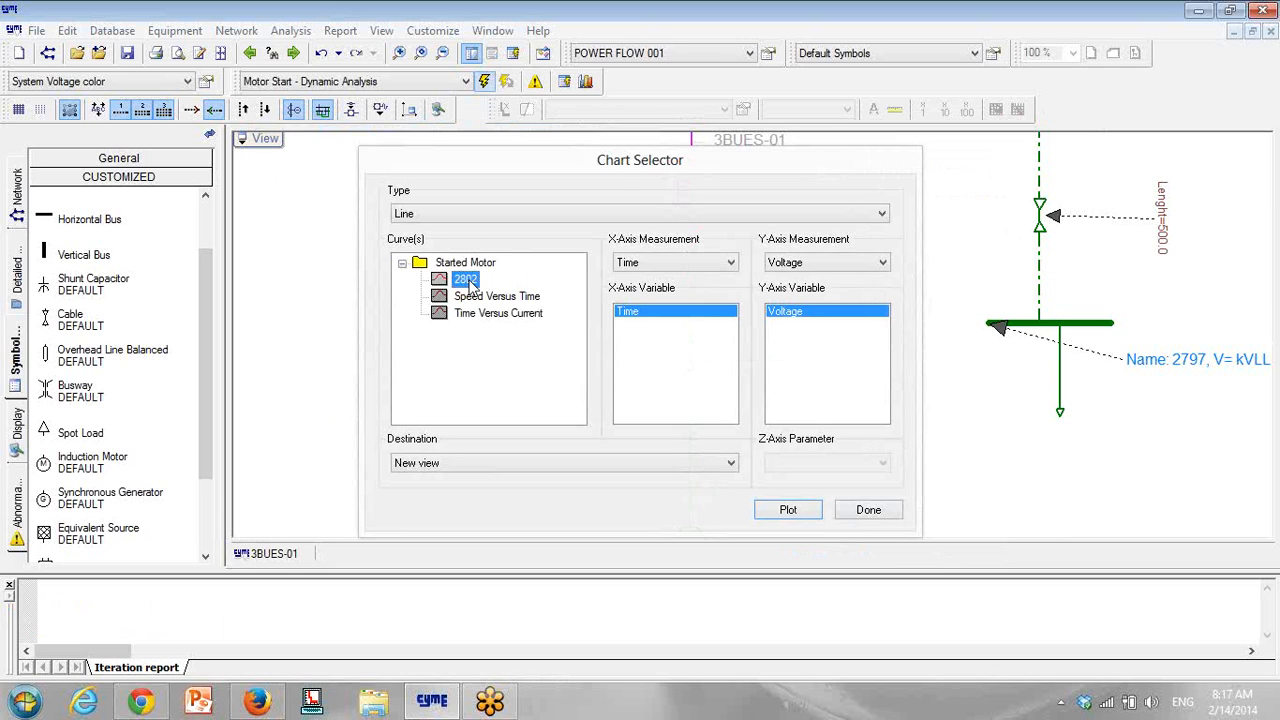
{"action": "left_click", "coordinate": [800, 515]}
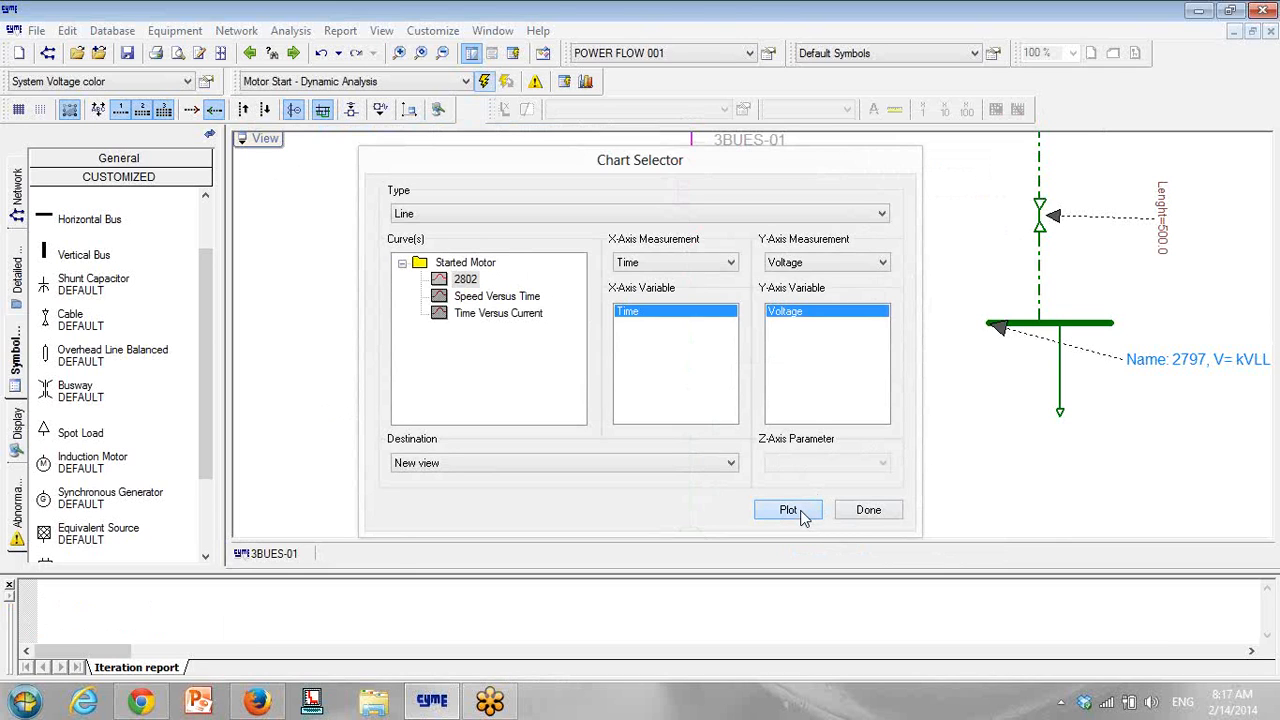
{"action": "left_click", "coordinate": [815, 262]}
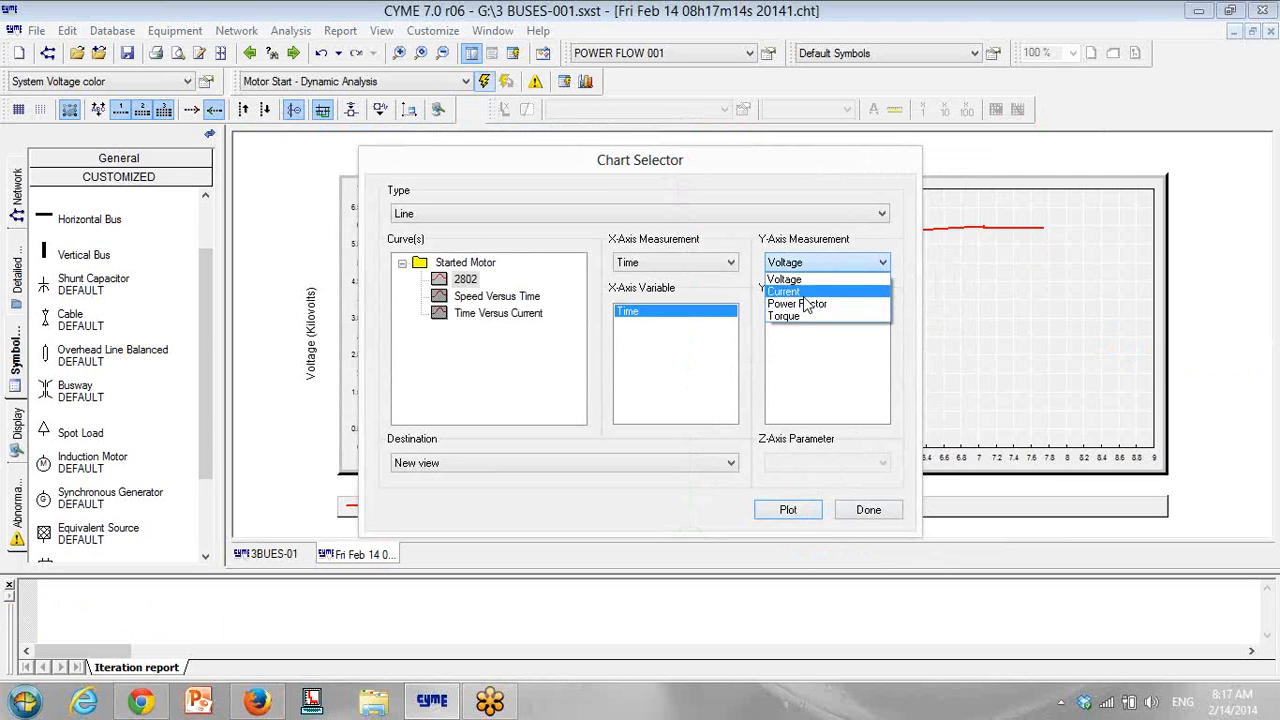
{"action": "left_click", "coordinate": [804, 294]}
{"action": "left_click", "coordinate": [789, 511]}
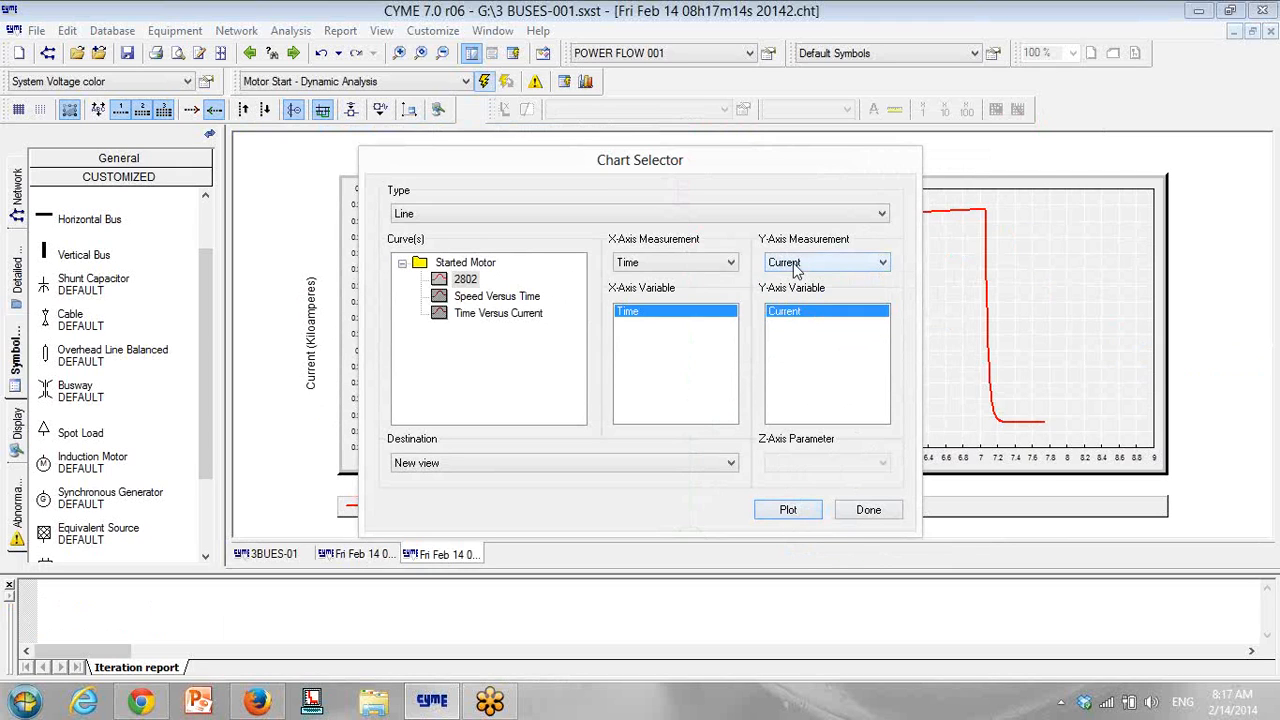
Step: Plot motor 2802's electrical and mechanical torque versus time together in a new view
{"action": "left_click", "coordinate": [795, 265]}
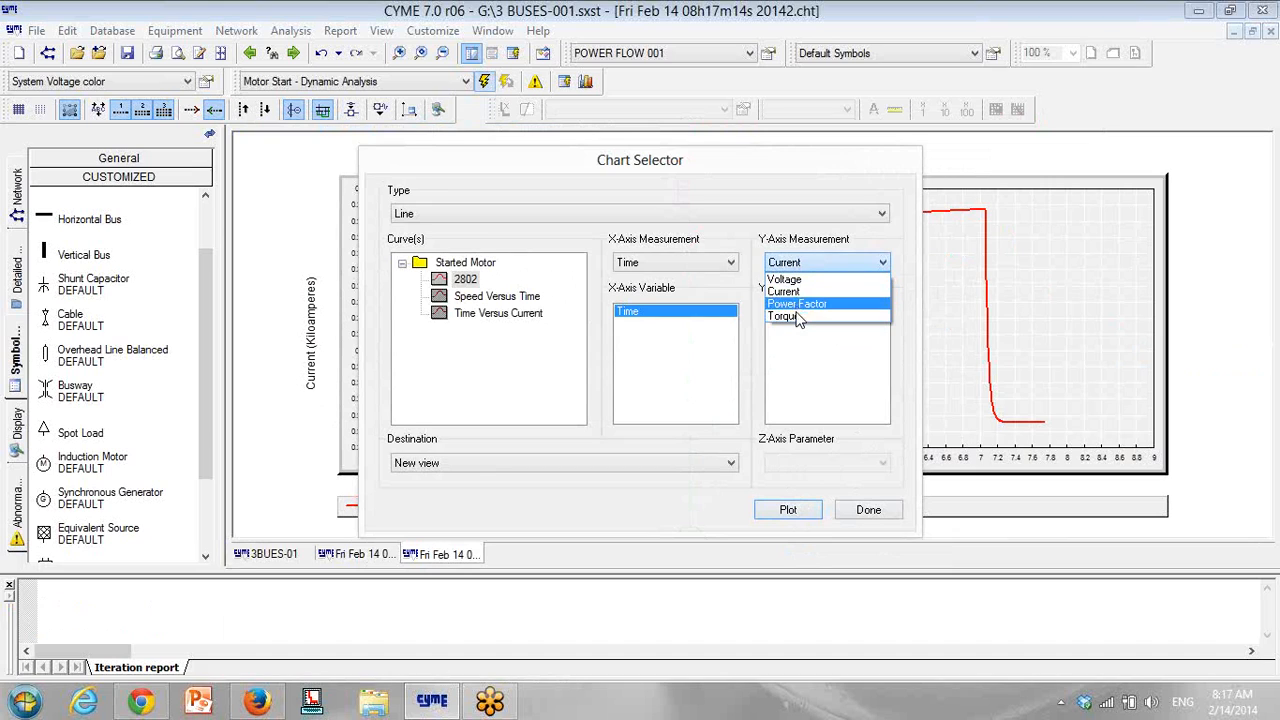
{"action": "left_click", "coordinate": [799, 317]}
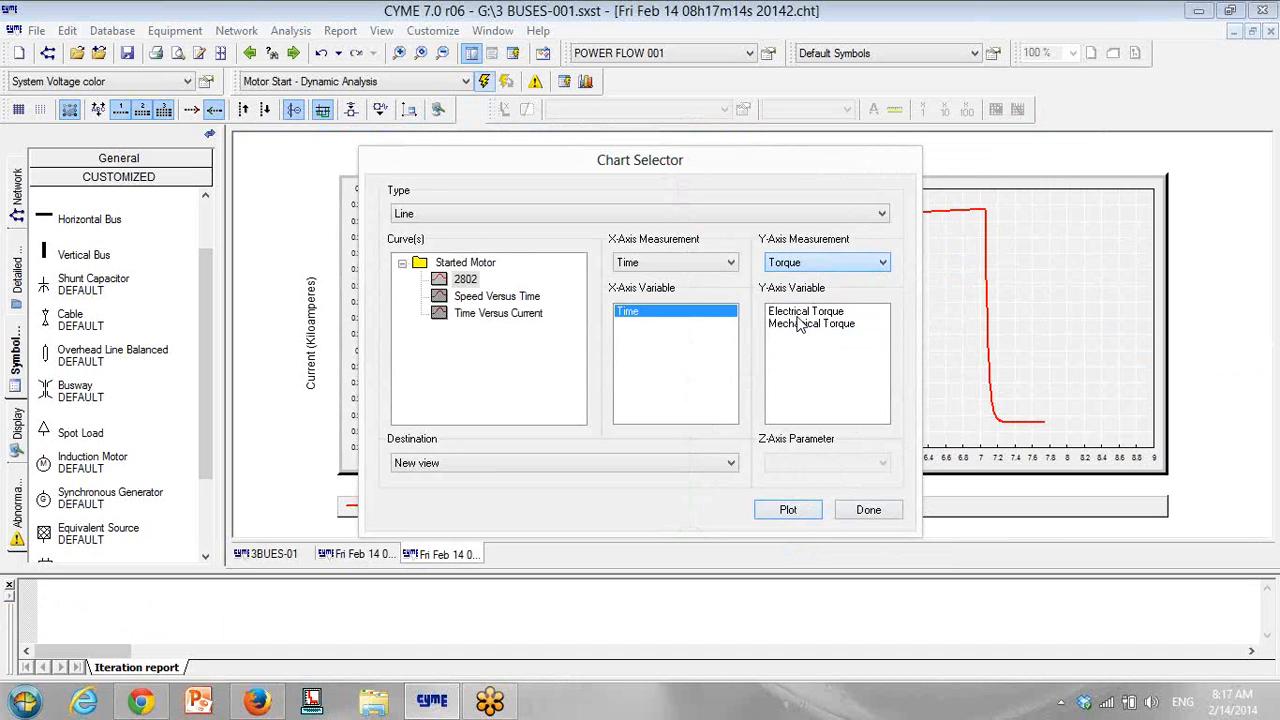
{"action": "left_click_drag", "start_coordinate": [810, 313], "coordinate": [812, 326]}
{"action": "left_click", "coordinate": [792, 509]}
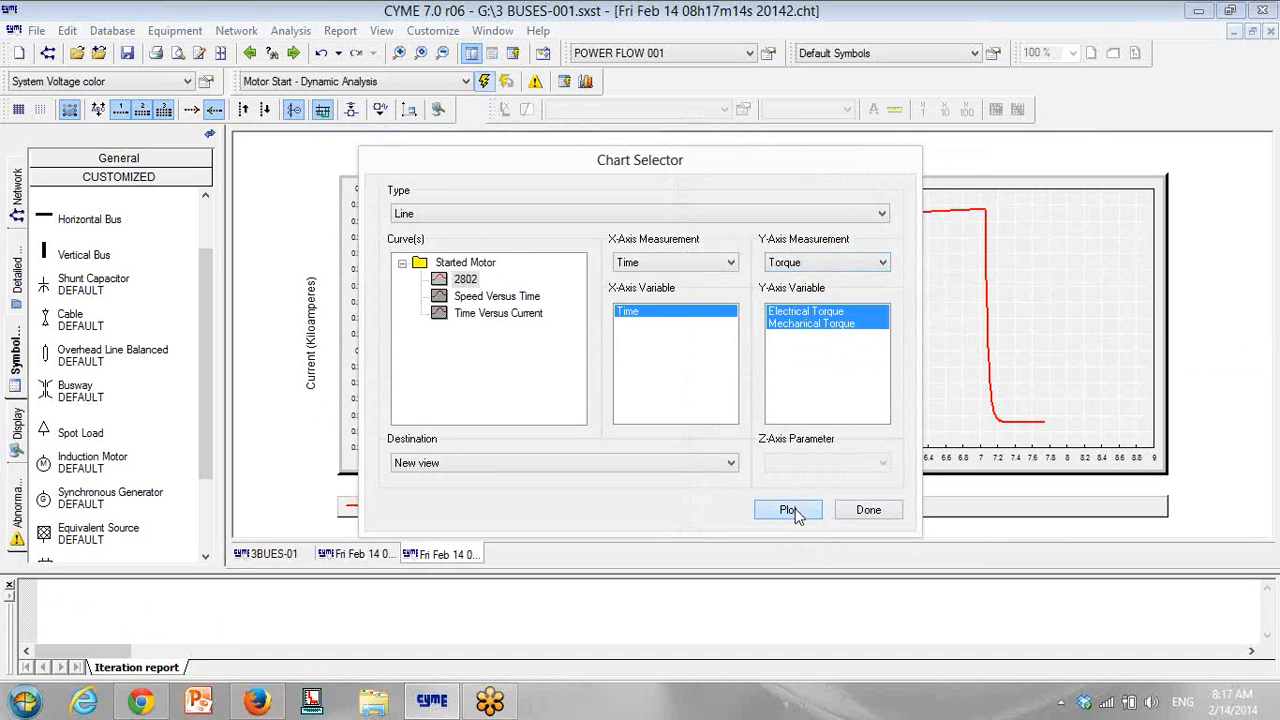
Step: Plot the Speed Versus Time curve in a new view and finish the chart selection
{"action": "left_click", "coordinate": [500, 297]}
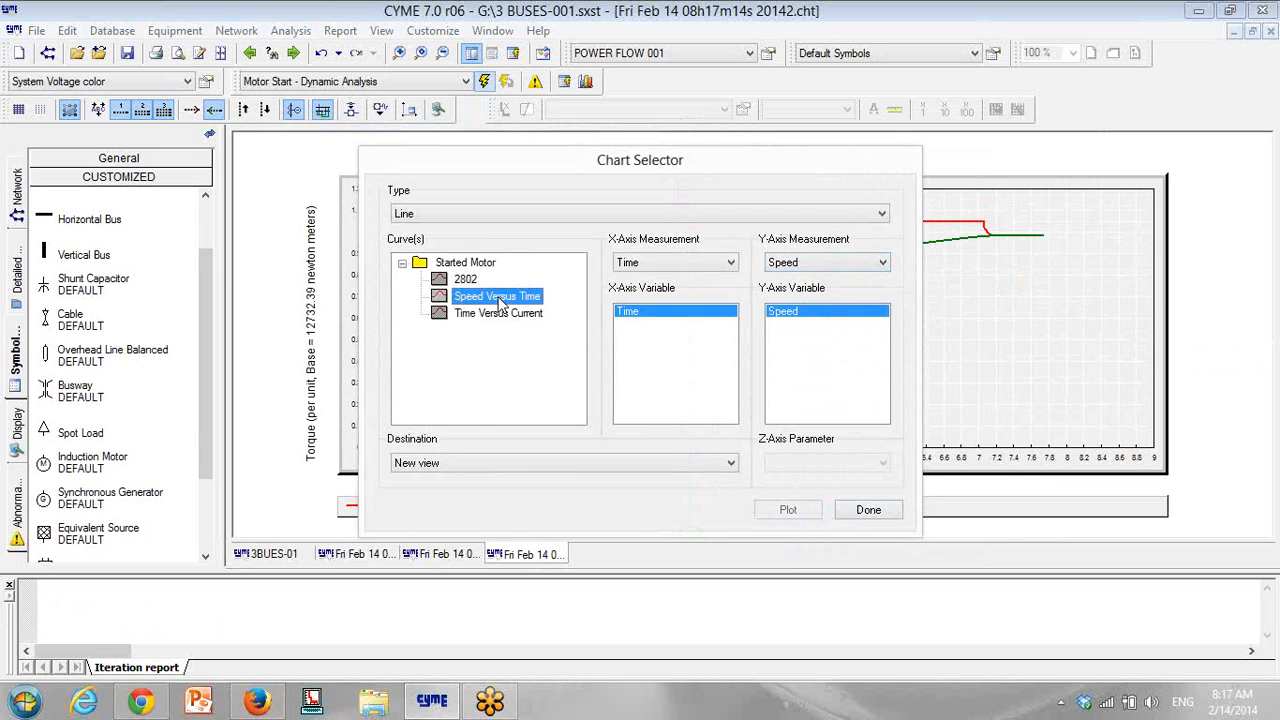
{"action": "left_click", "coordinate": [795, 511]}
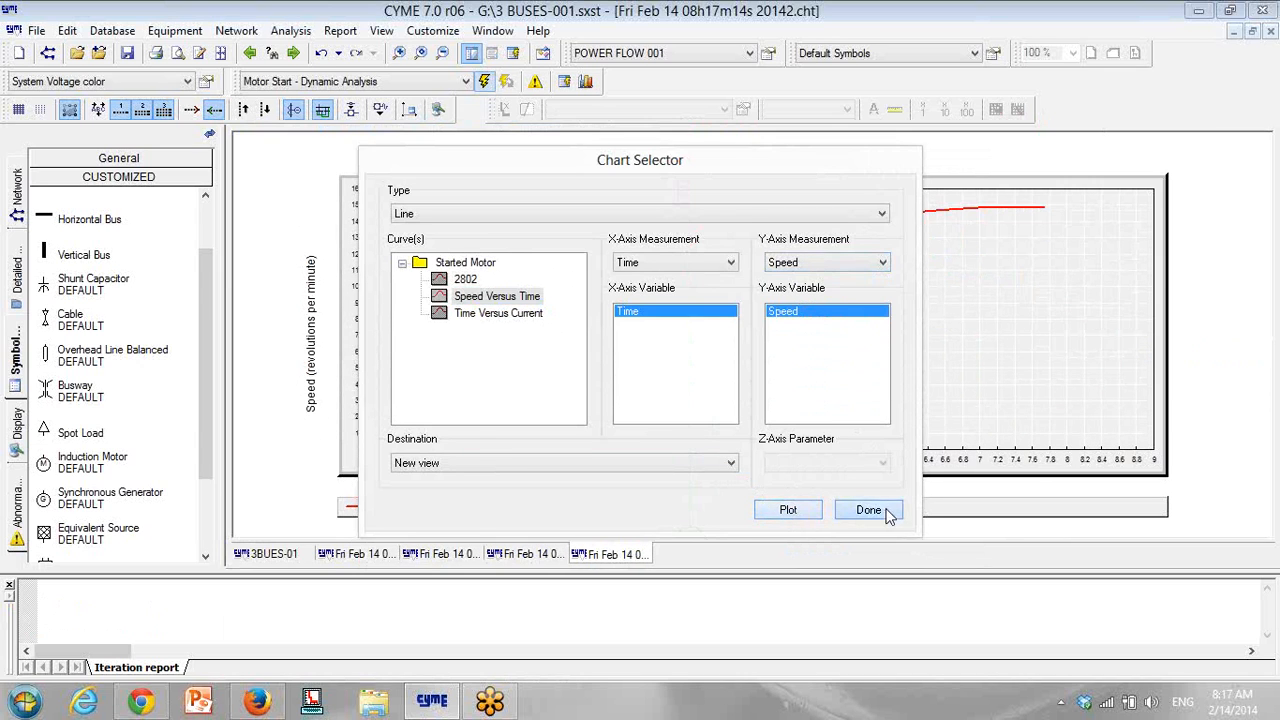
{"action": "left_click", "coordinate": [870, 511]}
Step: Hide the report pane and side bar, and review the torque, current and voltage charts full width
{"action": "left_click", "coordinate": [492, 55]}
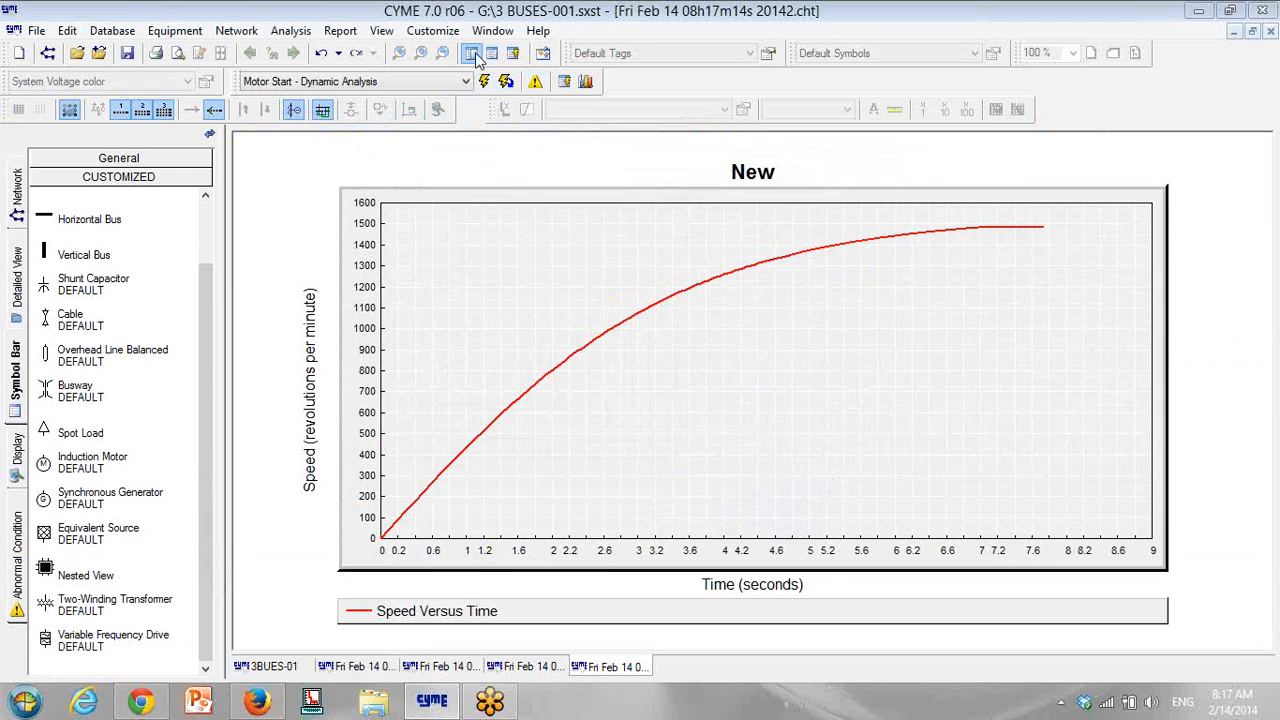
{"action": "left_click", "coordinate": [474, 57]}
{"action": "left_click", "coordinate": [303, 670]}
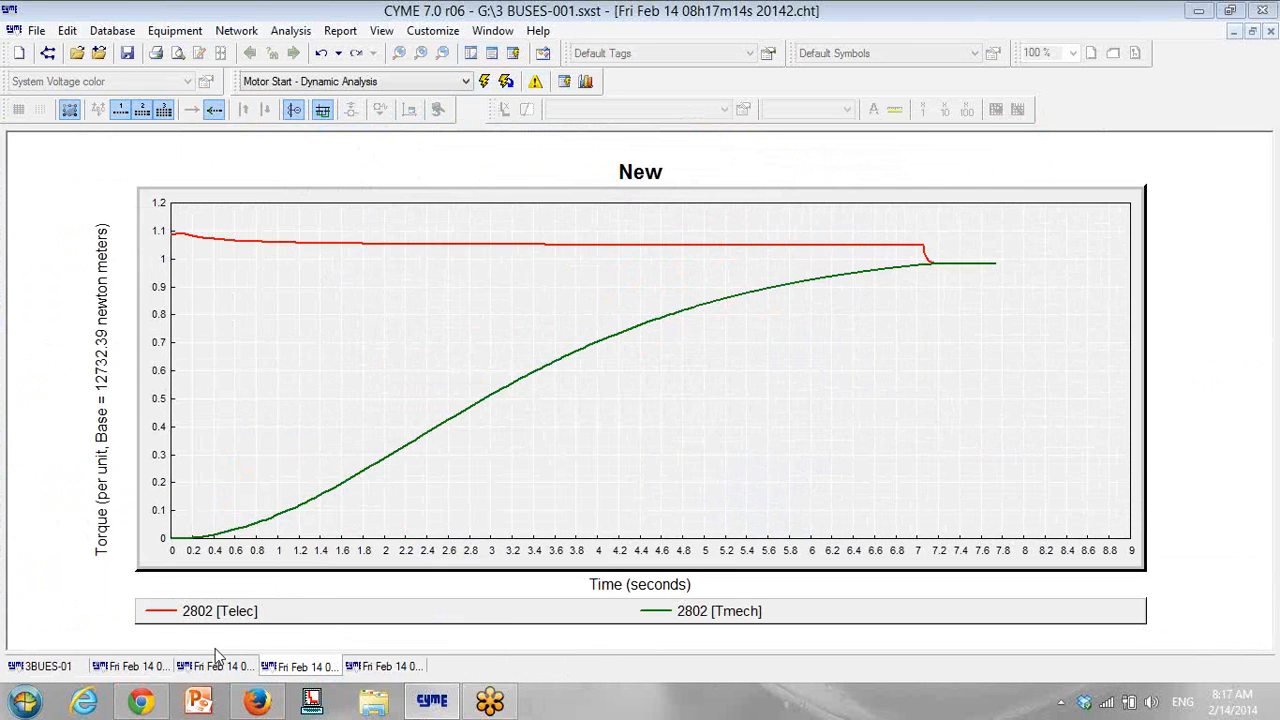
{"action": "left_click", "coordinate": [222, 670]}
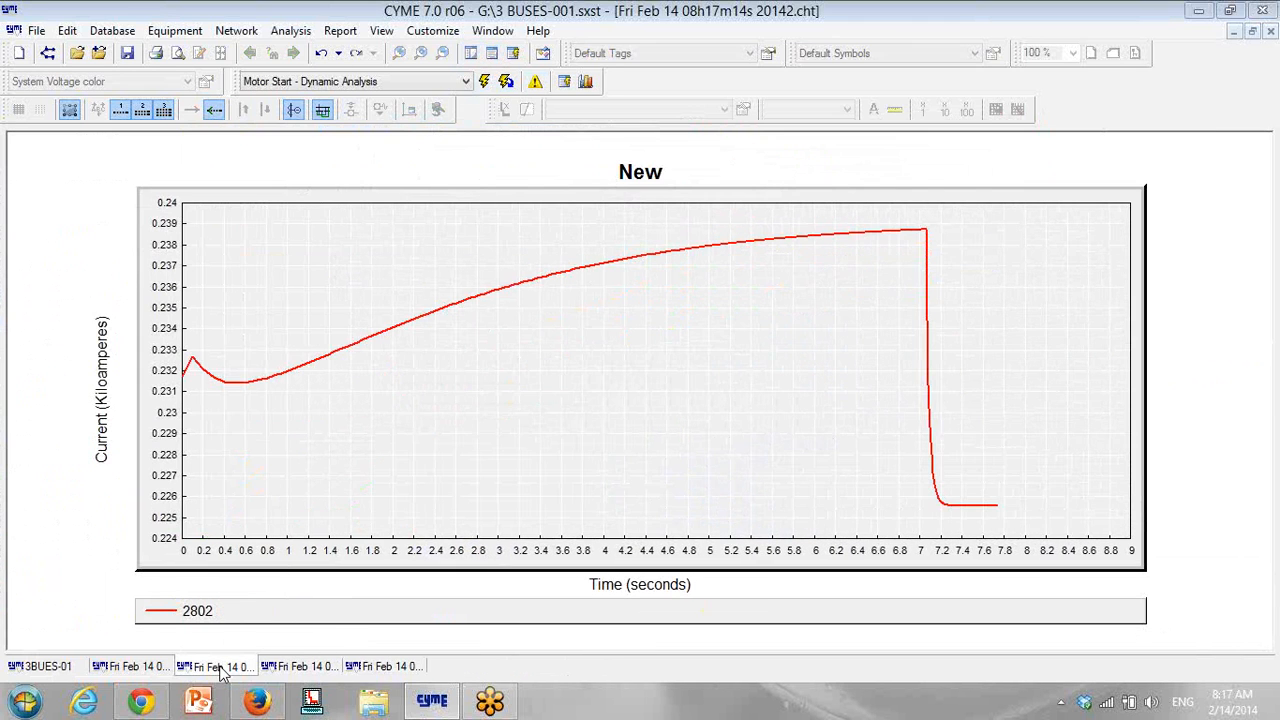
{"action": "left_click", "coordinate": [129, 668]}
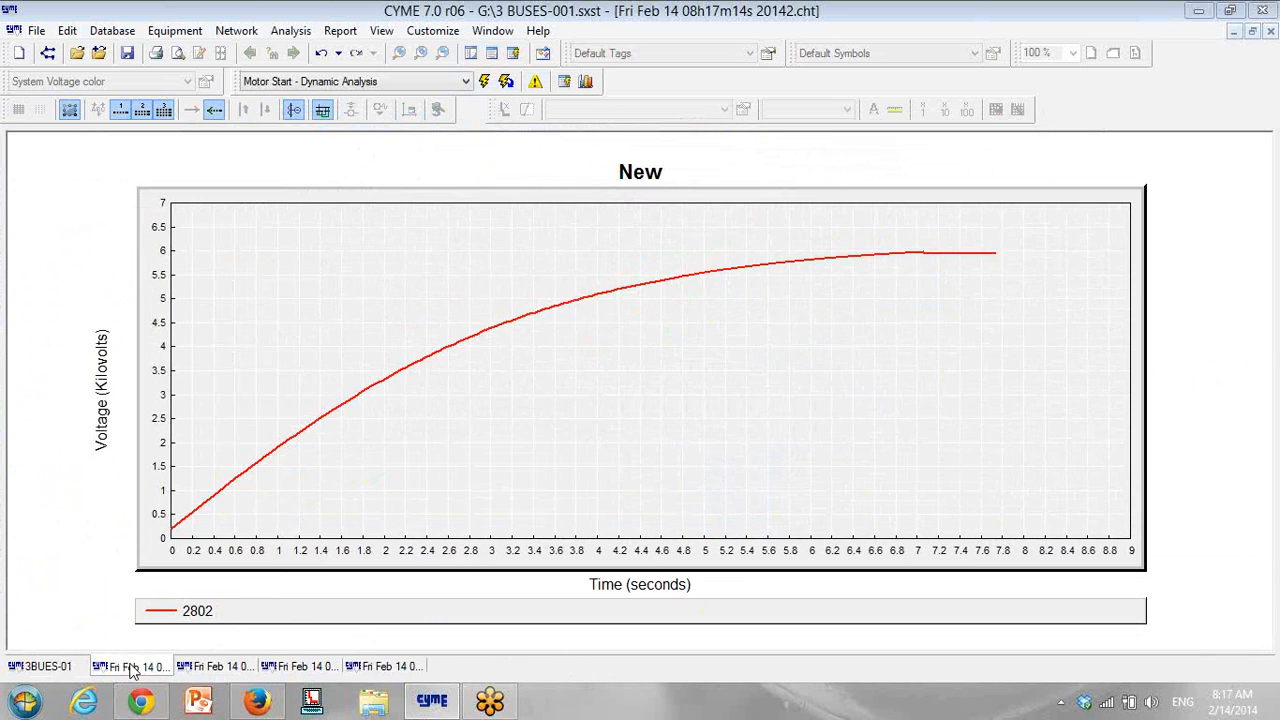
Step: Return to the 3BUES-01 diagram and set the Variable Frequency Drive's operating output frequency to 25 Hz
{"action": "left_click", "coordinate": [43, 667]}
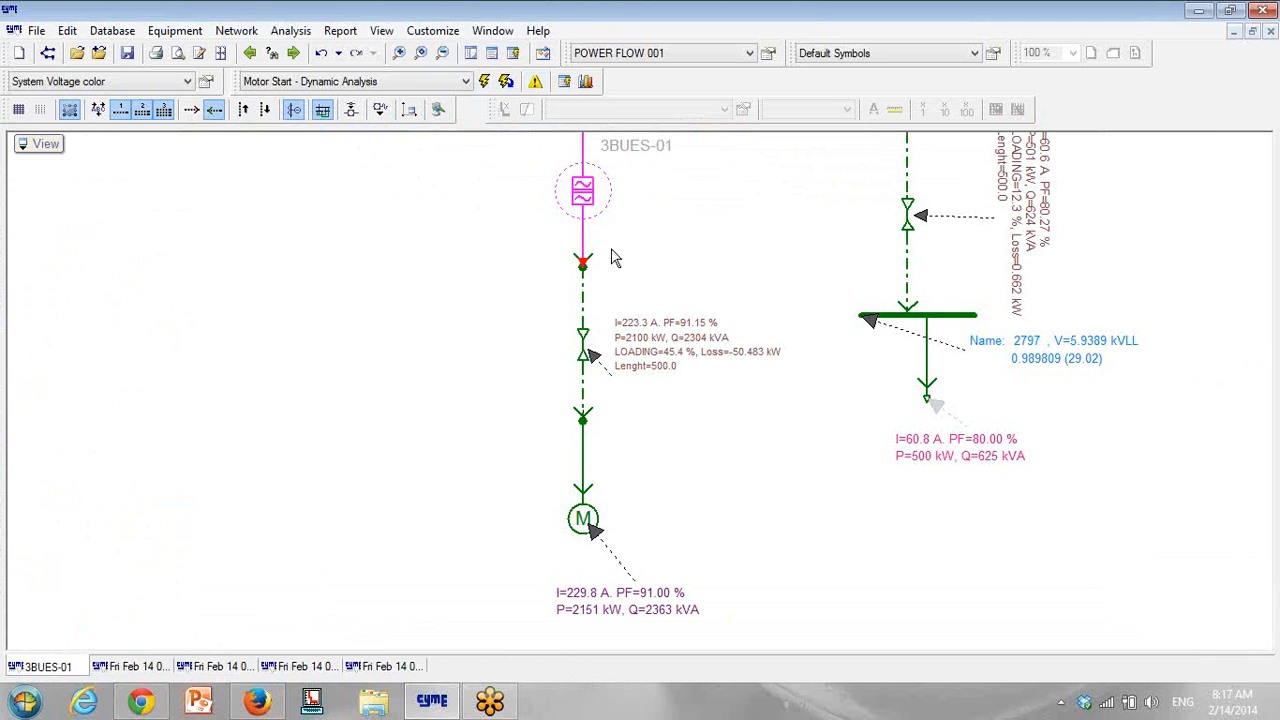
{"action": "right_click", "coordinate": [613, 258]}
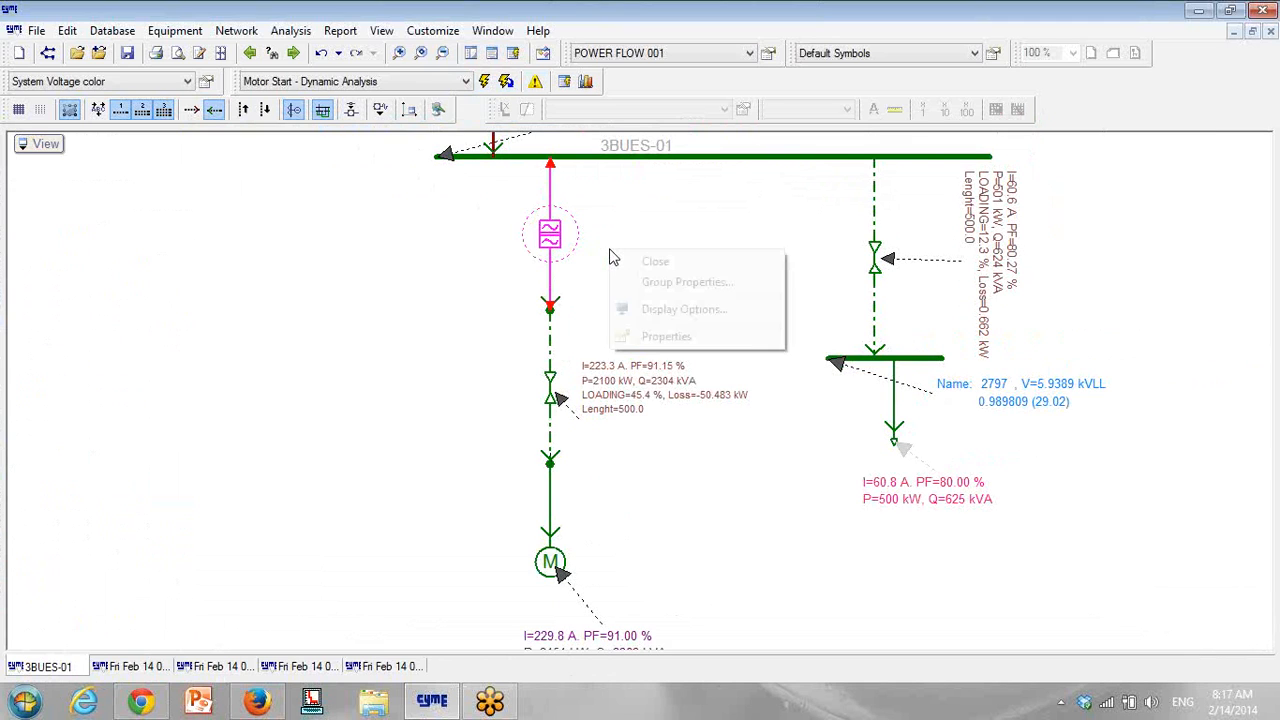
{"action": "left_click", "coordinate": [549, 243]}
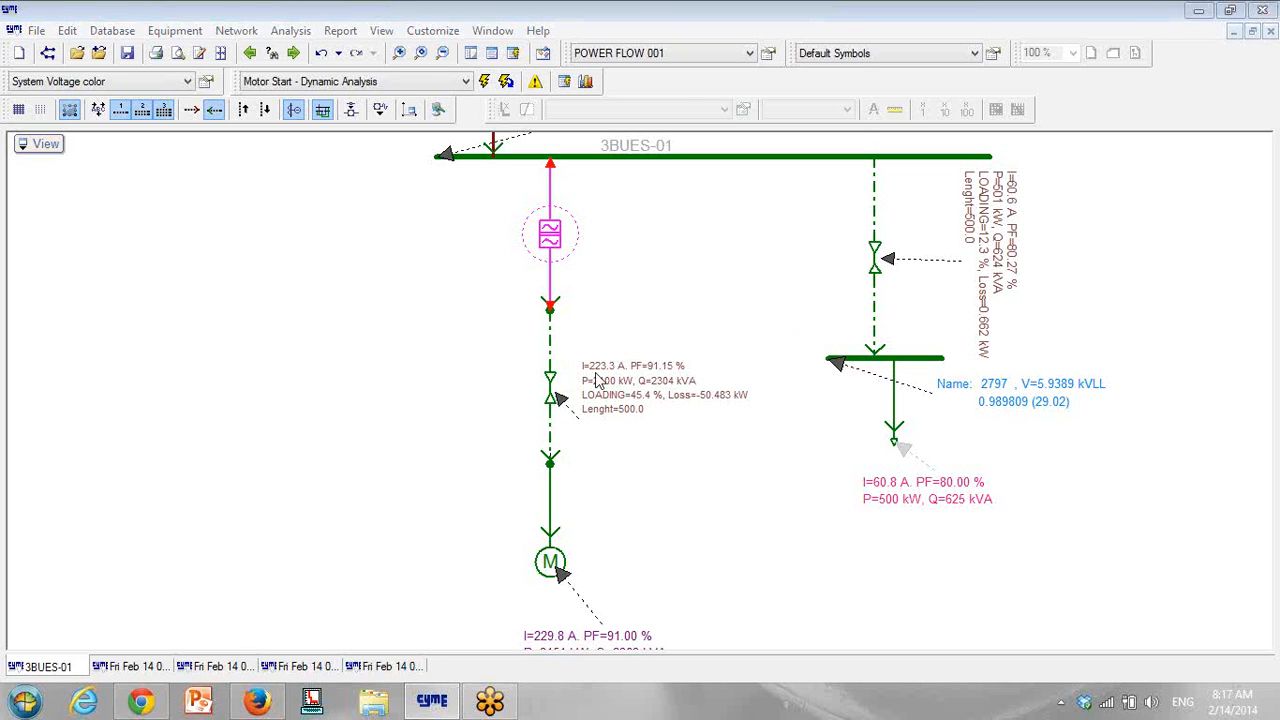
{"action": "double_click", "coordinate": [549, 243]}
{"action": "double_click", "coordinate": [561, 364]}
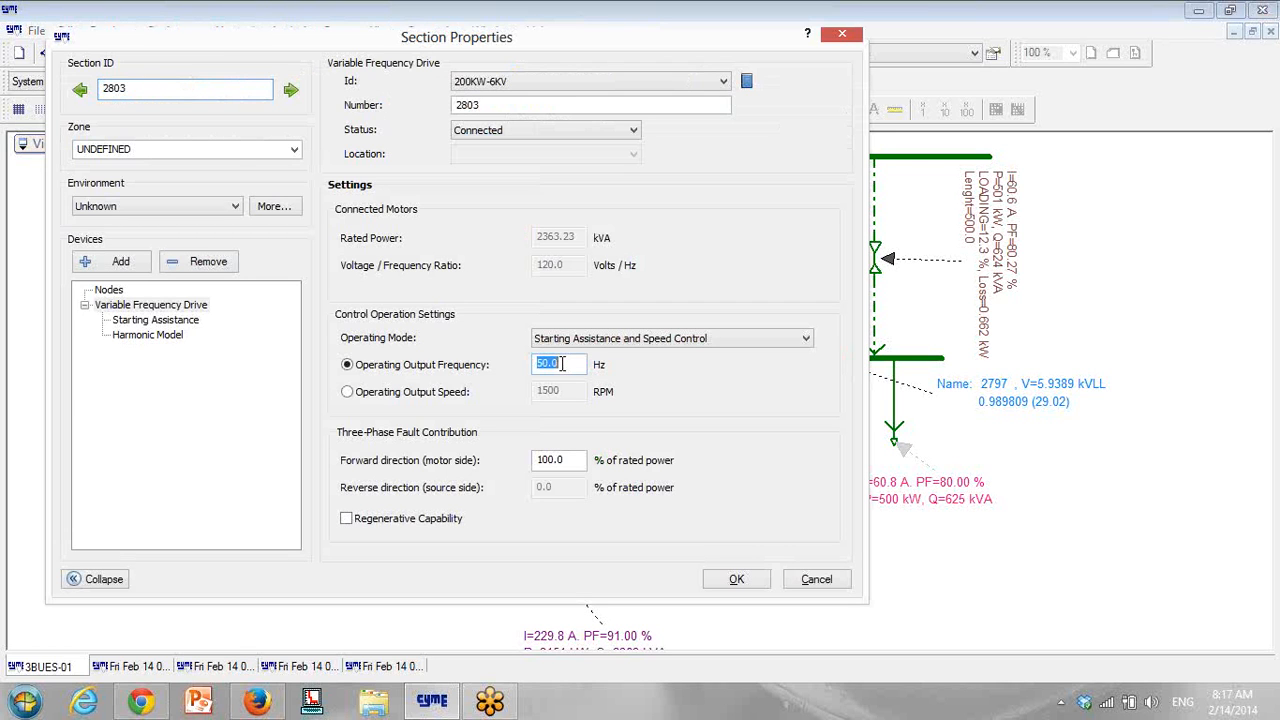
{"action": "type", "text": "25"}
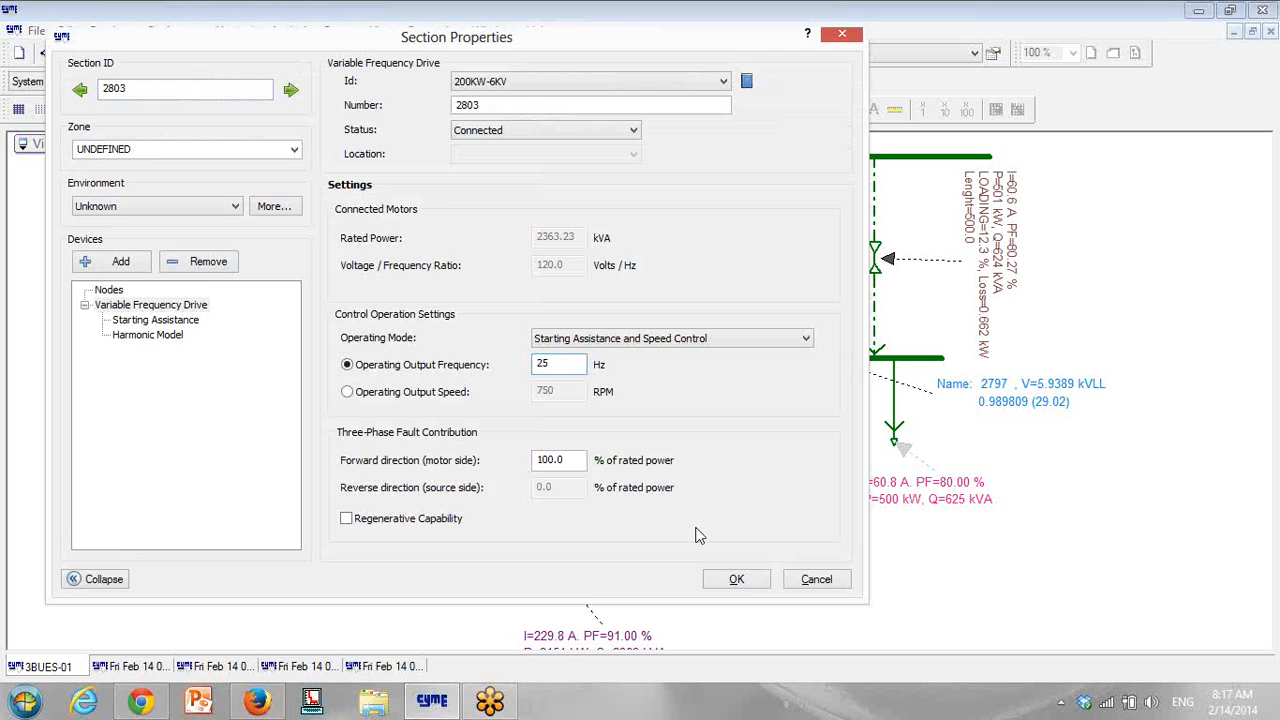
{"action": "left_click", "coordinate": [750, 588]}
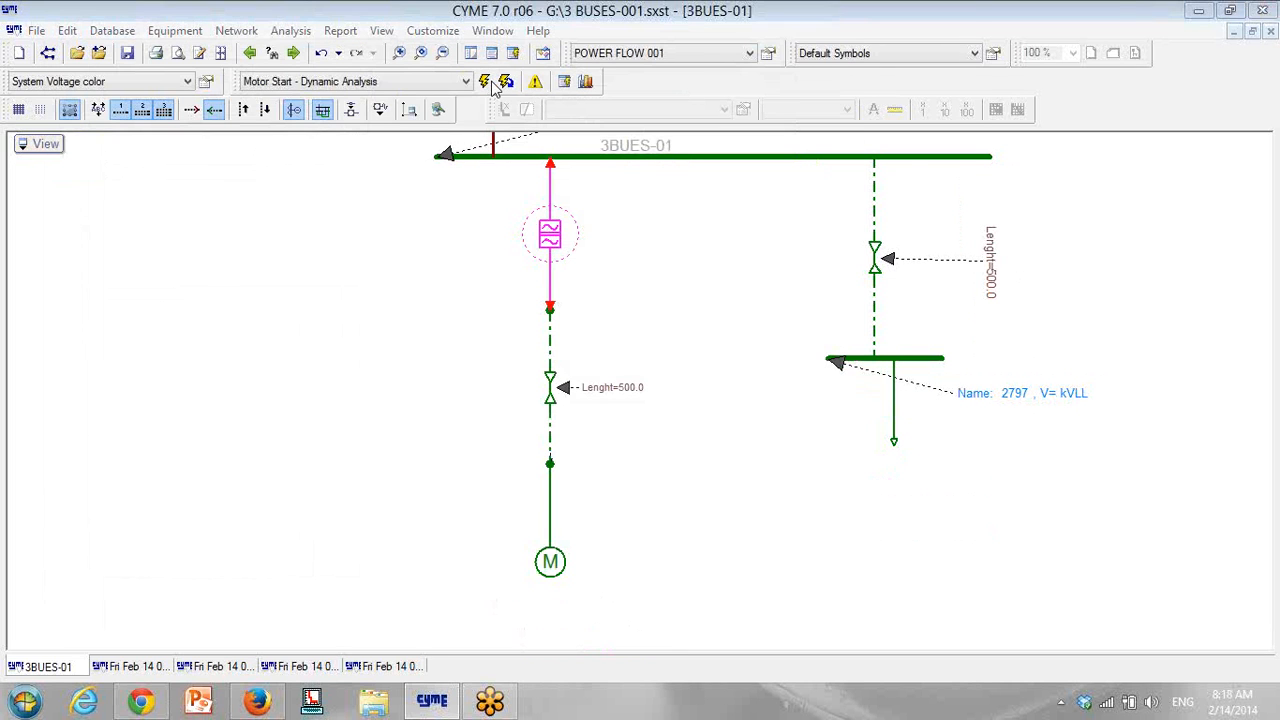
Step: Rerun the dynamic motor start analysis and add motor 2802's voltage versus time curve to the existing voltage chart, 20141.cht
{"action": "left_click", "coordinate": [490, 81]}
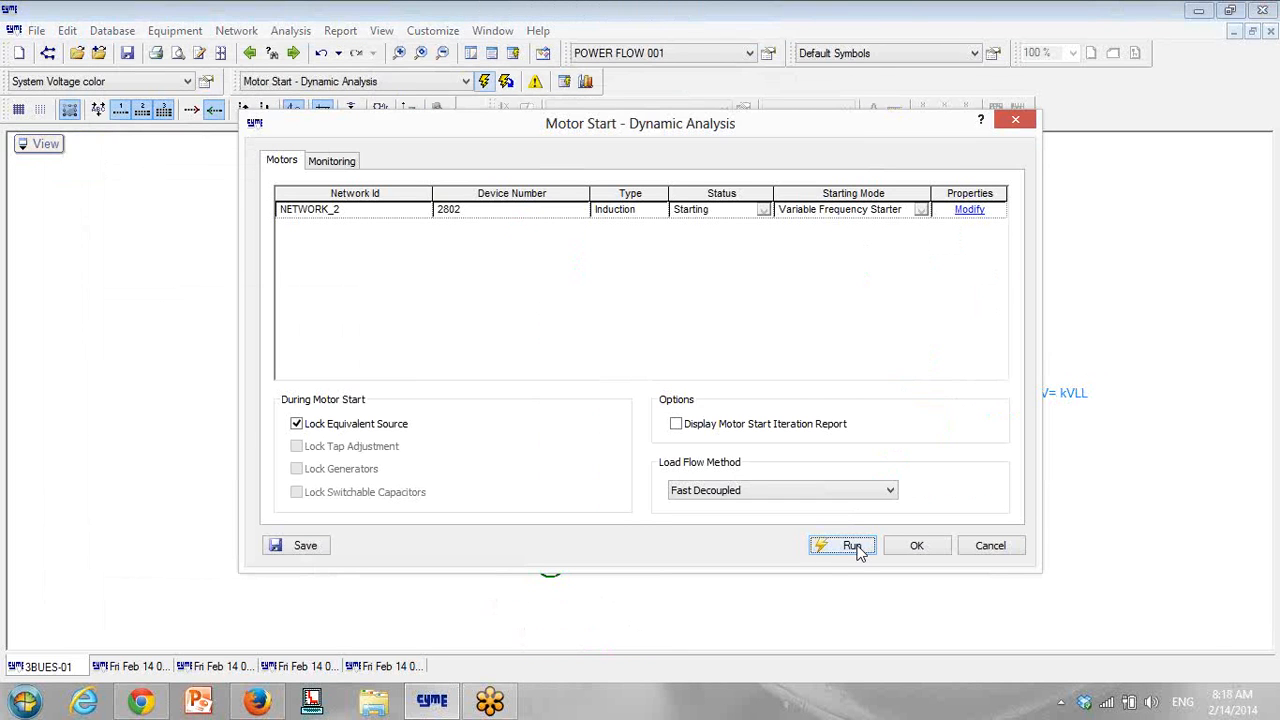
{"action": "left_click", "coordinate": [857, 553]}
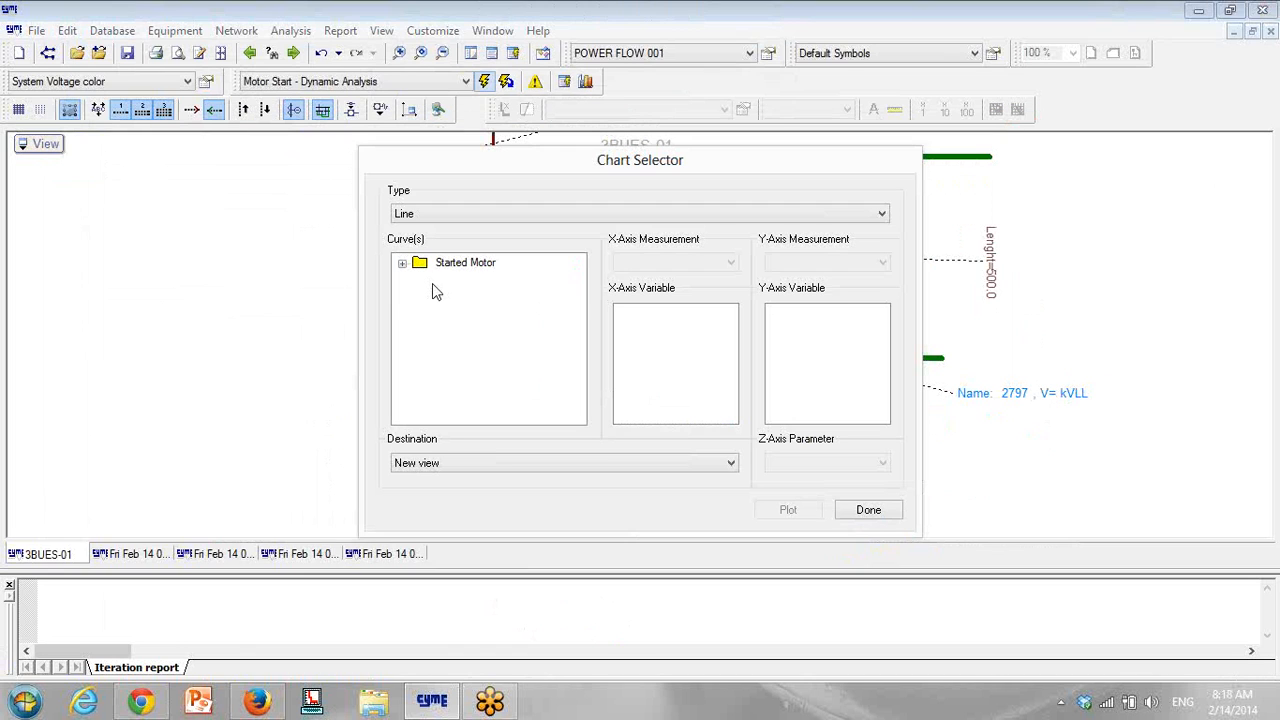
{"action": "left_click", "coordinate": [485, 471]}
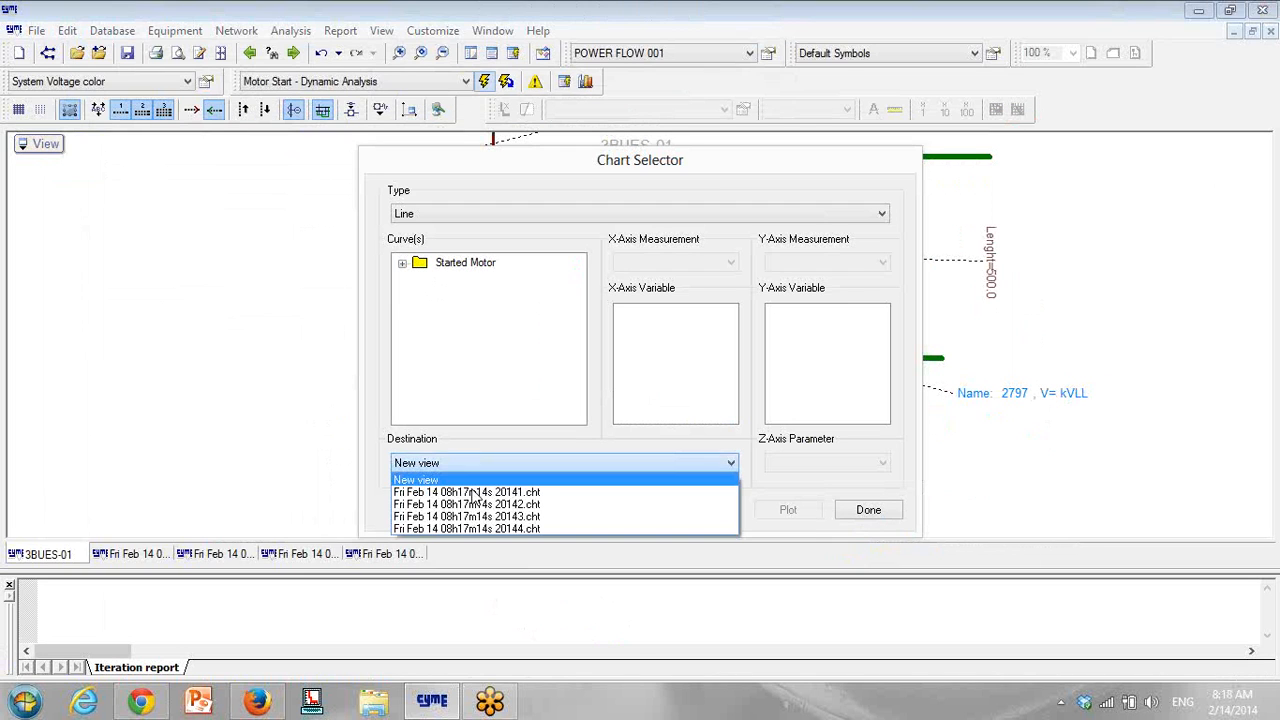
{"action": "left_click", "coordinate": [418, 339]}
{"action": "left_click", "coordinate": [401, 263]}
{"action": "left_click", "coordinate": [463, 279]}
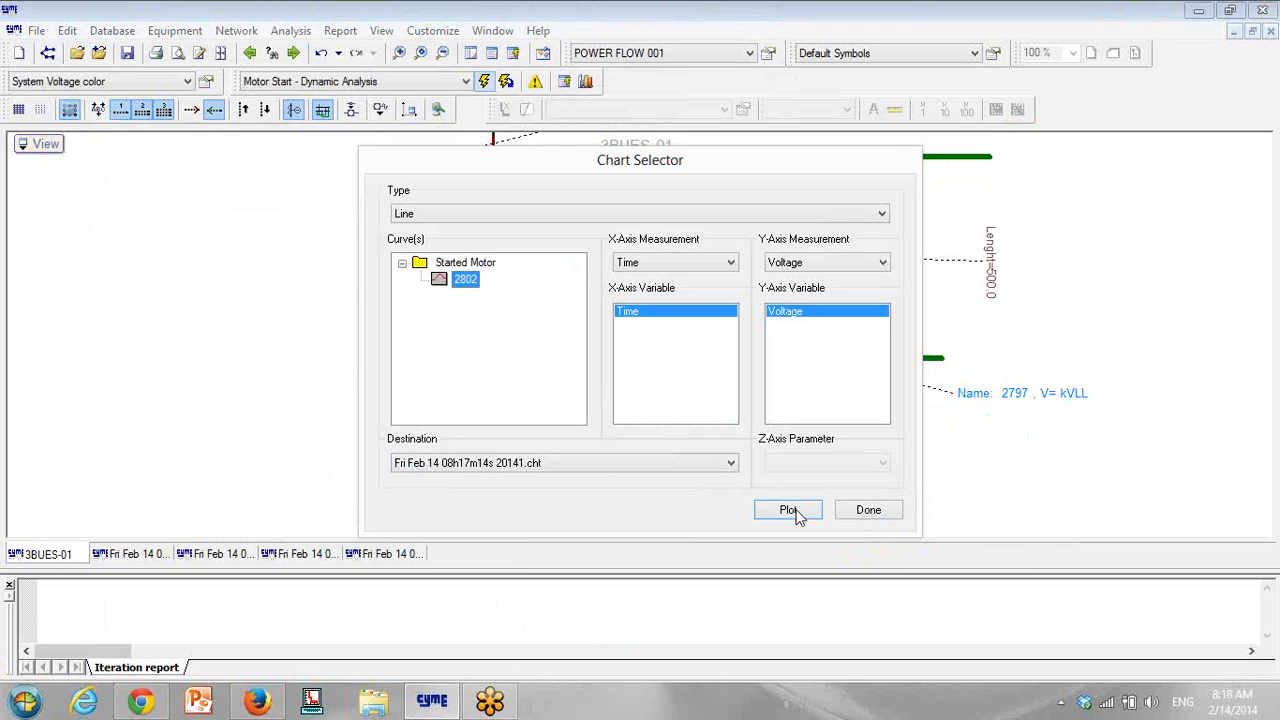
{"action": "left_click", "coordinate": [797, 515]}
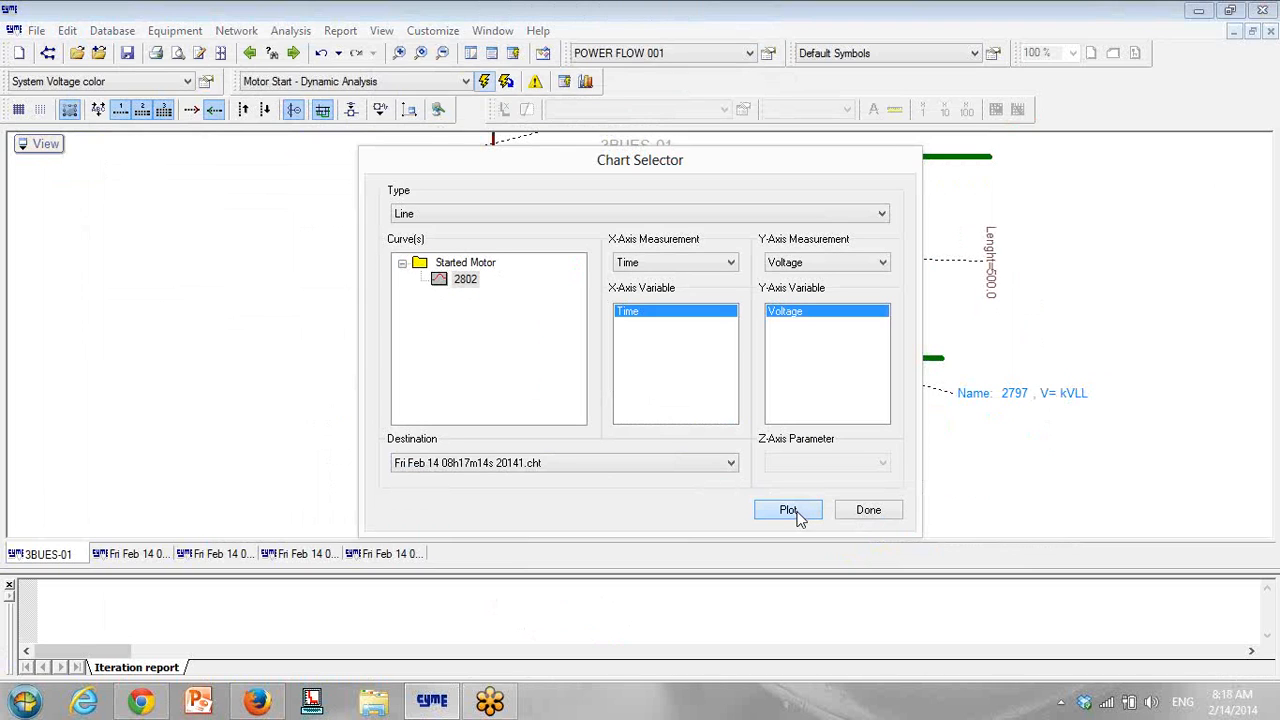
Step: Add the Speed Versus Time curve to the existing speed chart, 20144.cht, and finish the chart selection
{"action": "left_click", "coordinate": [575, 465]}
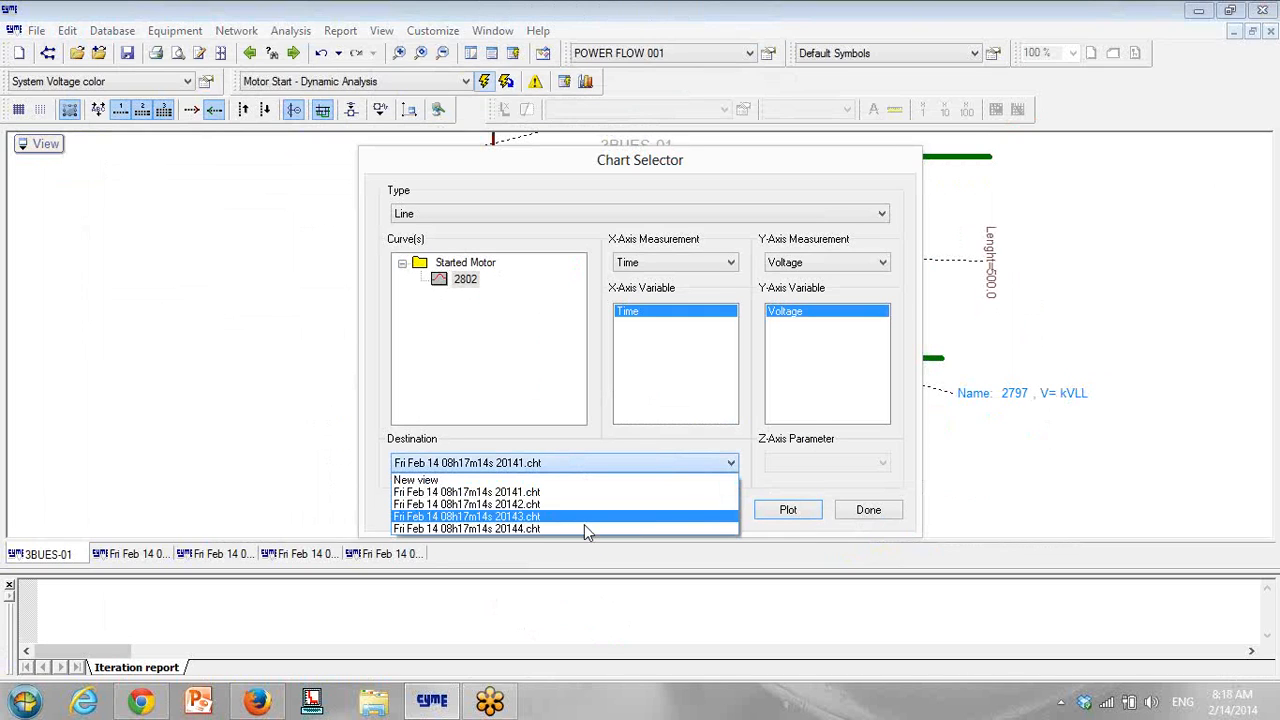
{"action": "left_click", "coordinate": [556, 527]}
{"action": "left_click", "coordinate": [402, 261]}
{"action": "left_click", "coordinate": [460, 281]}
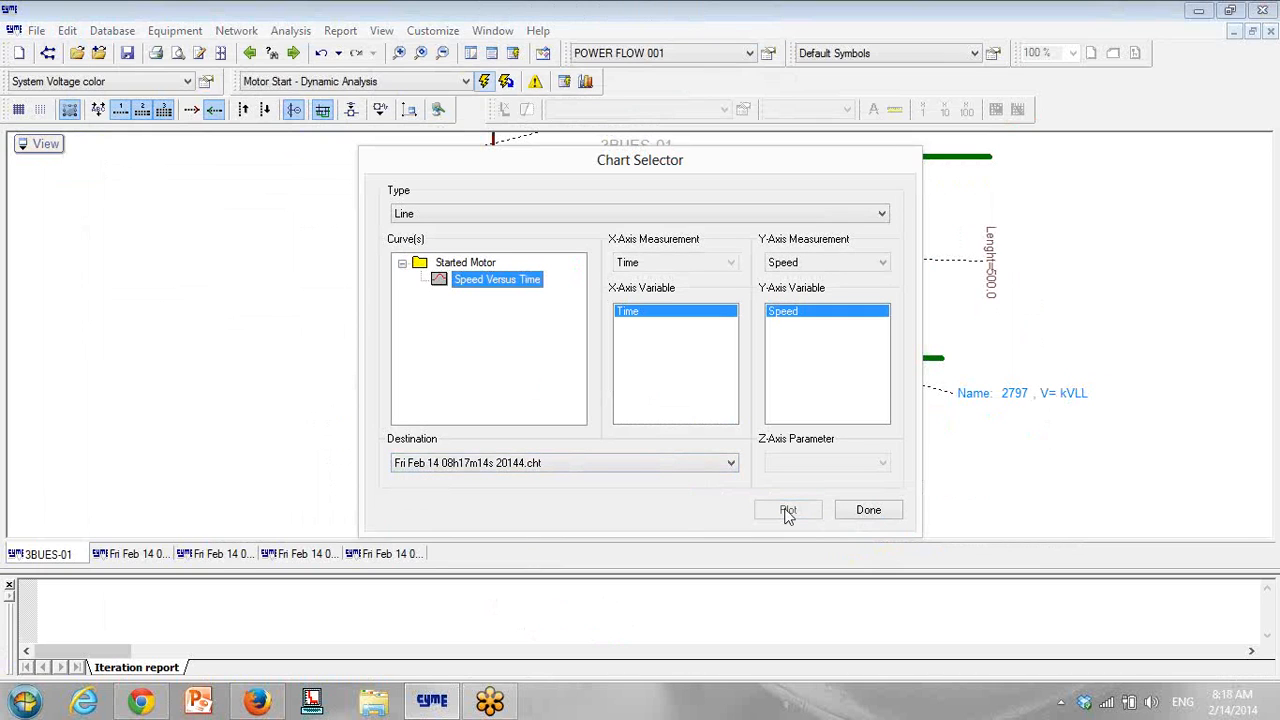
{"action": "left_click", "coordinate": [867, 512]}
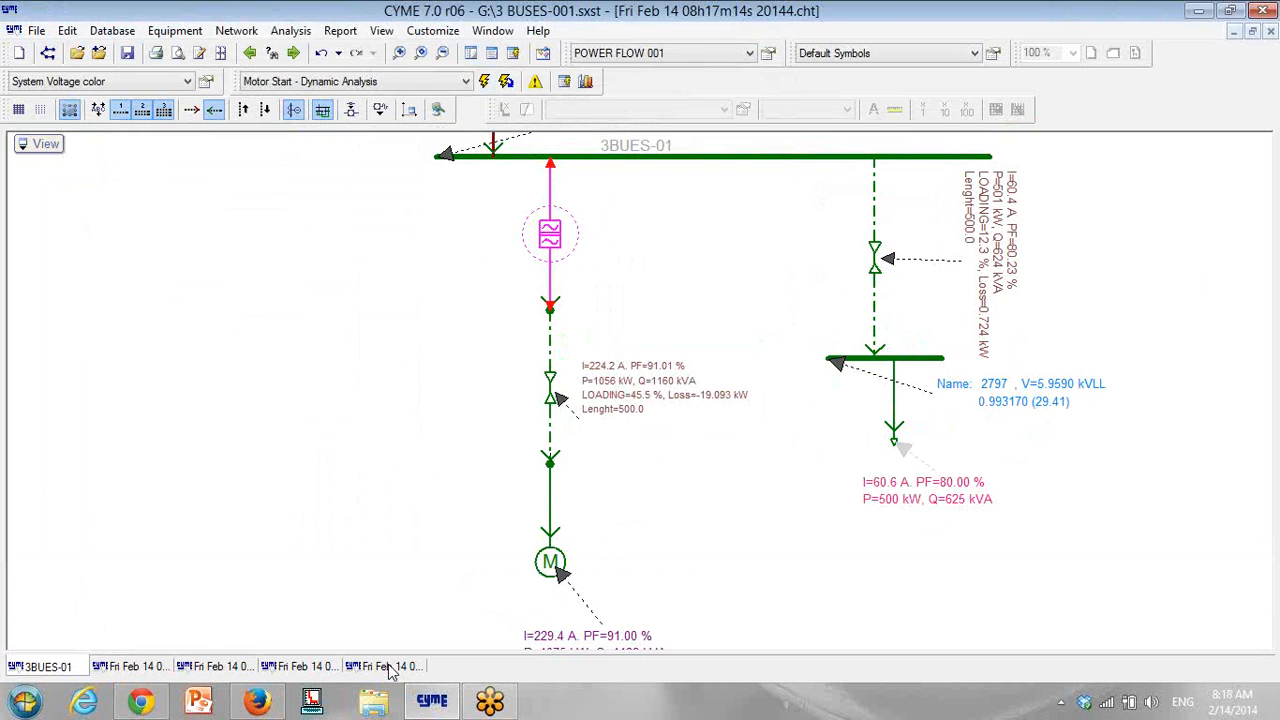
Step: Compare the 50 Hz and 25 Hz starting curves in the speed and voltage charts
{"action": "left_click", "coordinate": [388, 667]}
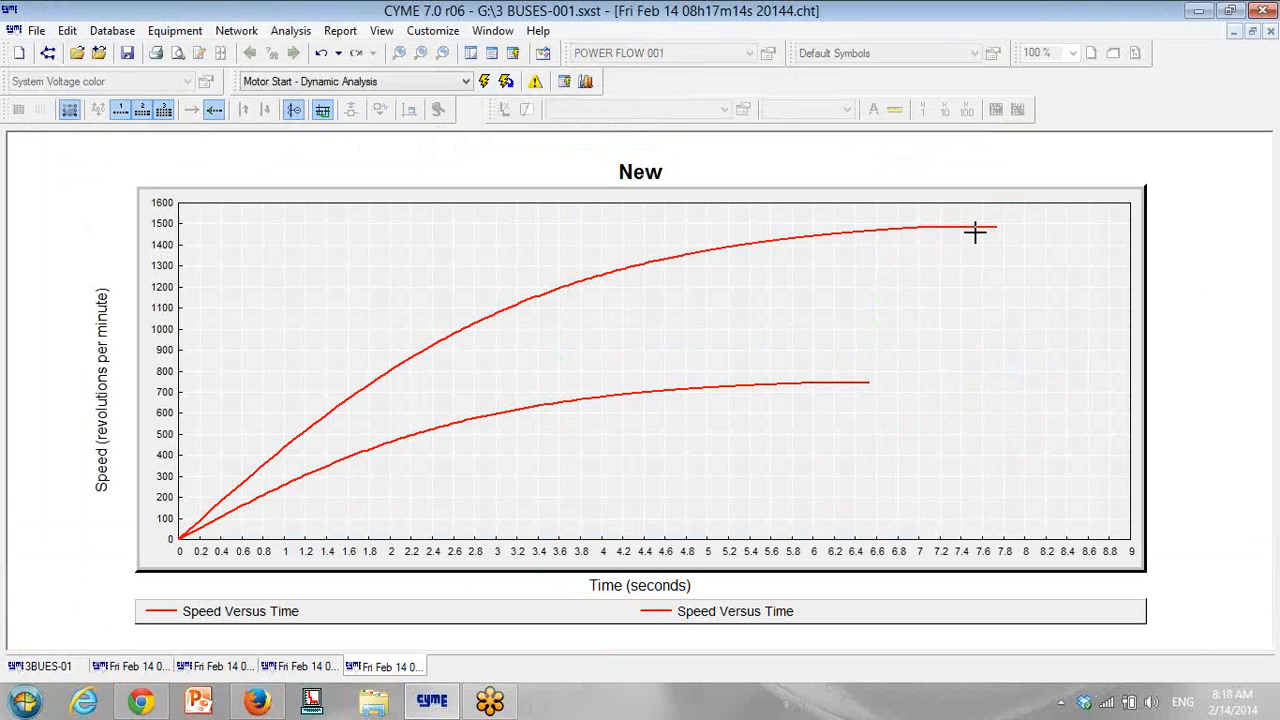
{"action": "mouse_move", "coordinate": [975, 232]}
{"action": "mouse_move", "coordinate": [718, 398]}
{"action": "left_click", "coordinate": [145, 668]}
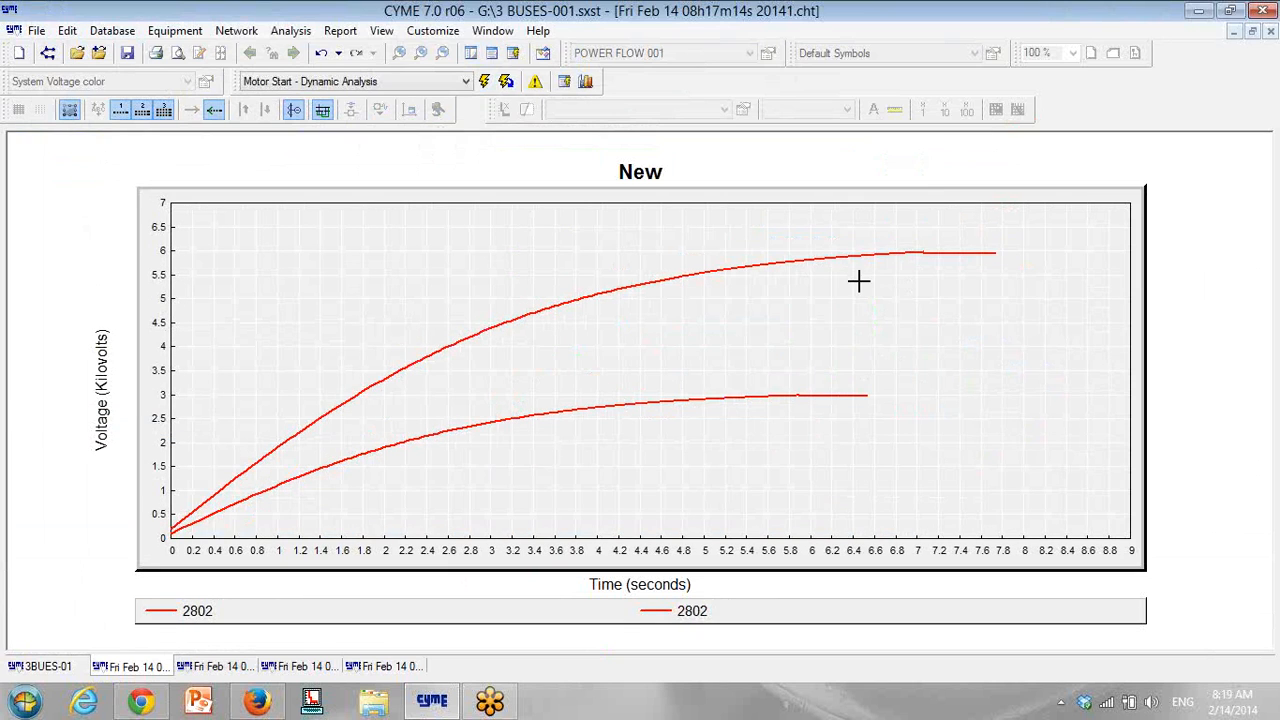
{"action": "left_click", "coordinate": [411, 667]}
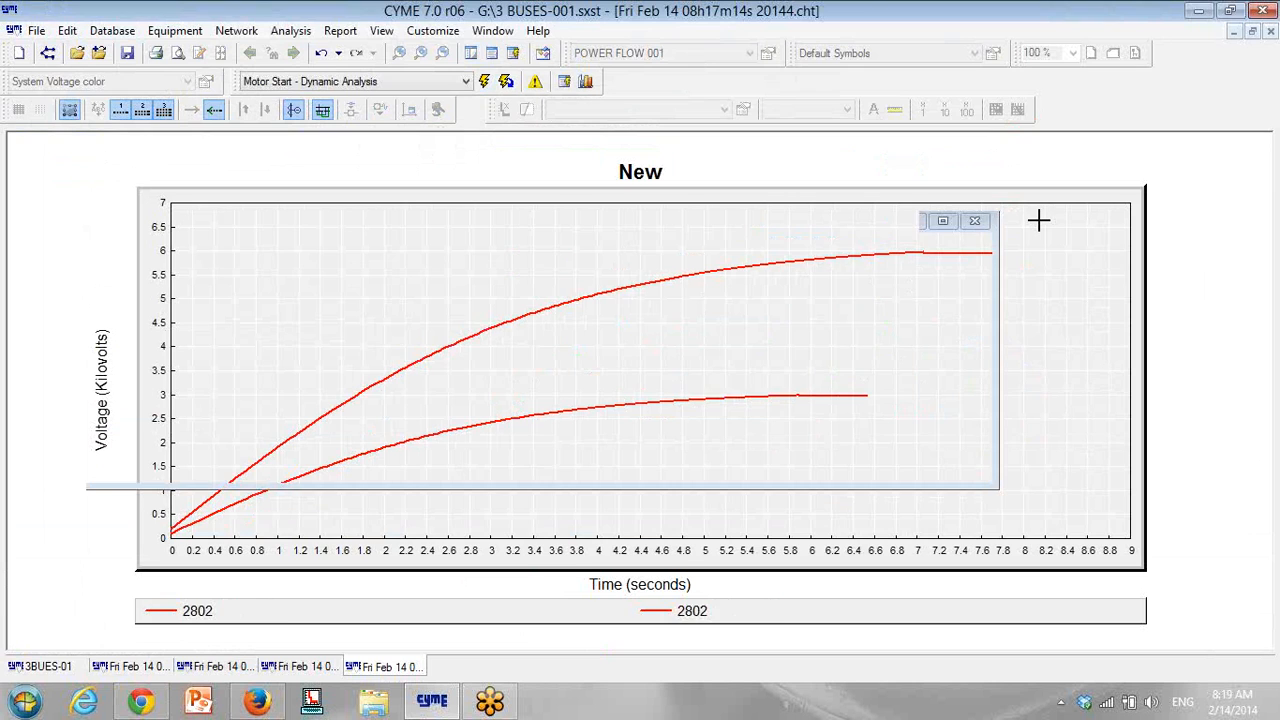
Step: Return to the 3BUES-01 diagram and examine the motor start results from the source and transformer down to the branches
{"action": "left_click", "coordinate": [48, 667]}
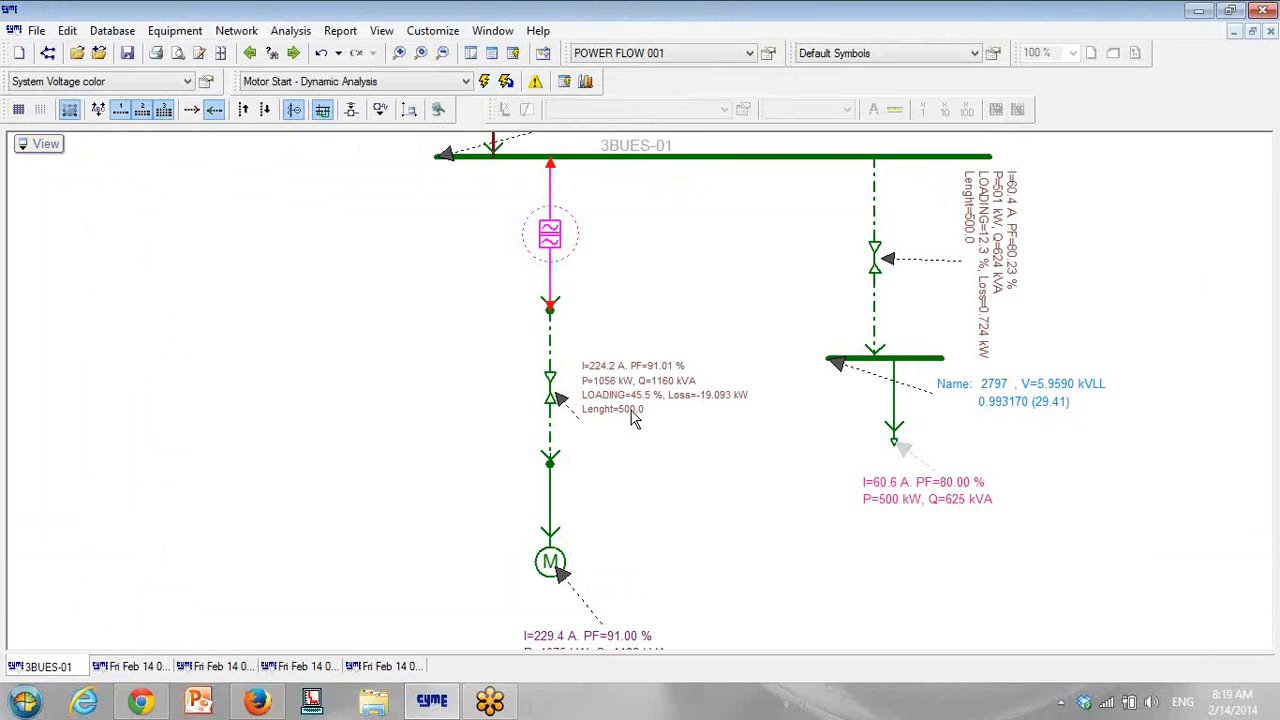
{"action": "scroll", "coordinate": [631, 410], "scroll_direction": "down", "scroll_amount": 2}
{"action": "left_click_drag", "start_coordinate": [632, 387], "coordinate": [684, 339]}
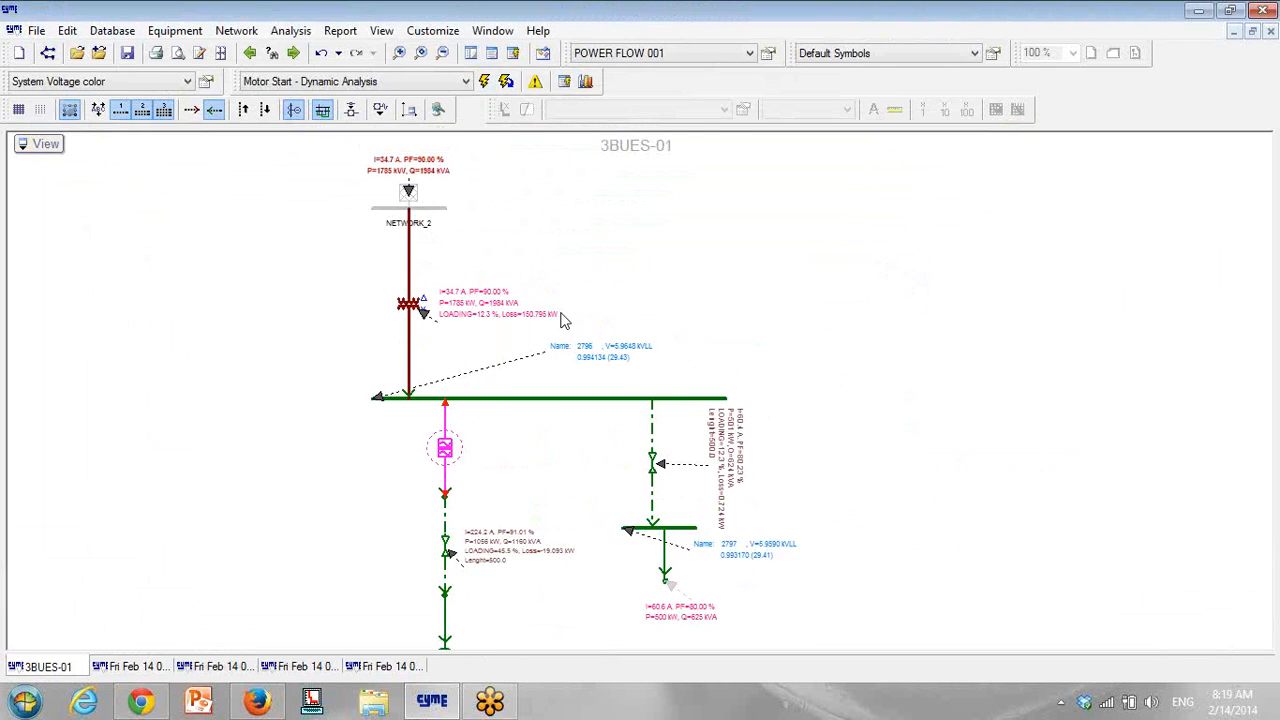
{"action": "right_click", "coordinate": [561, 319]}
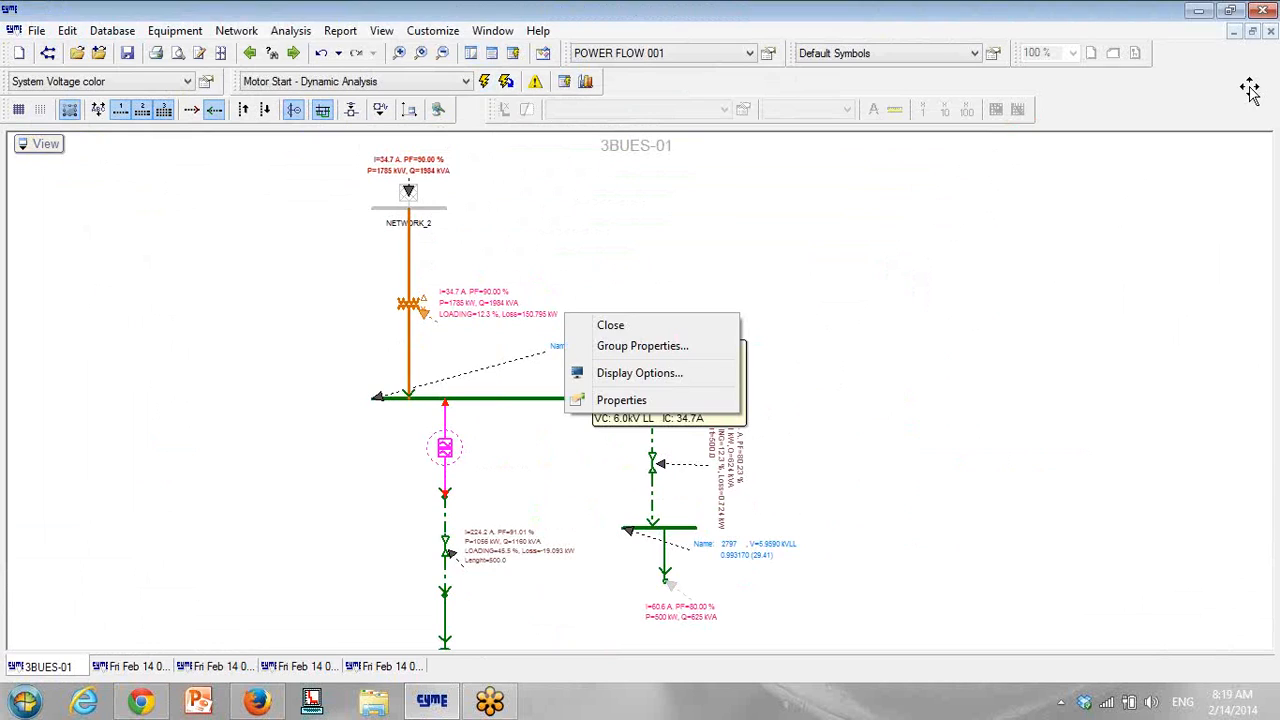